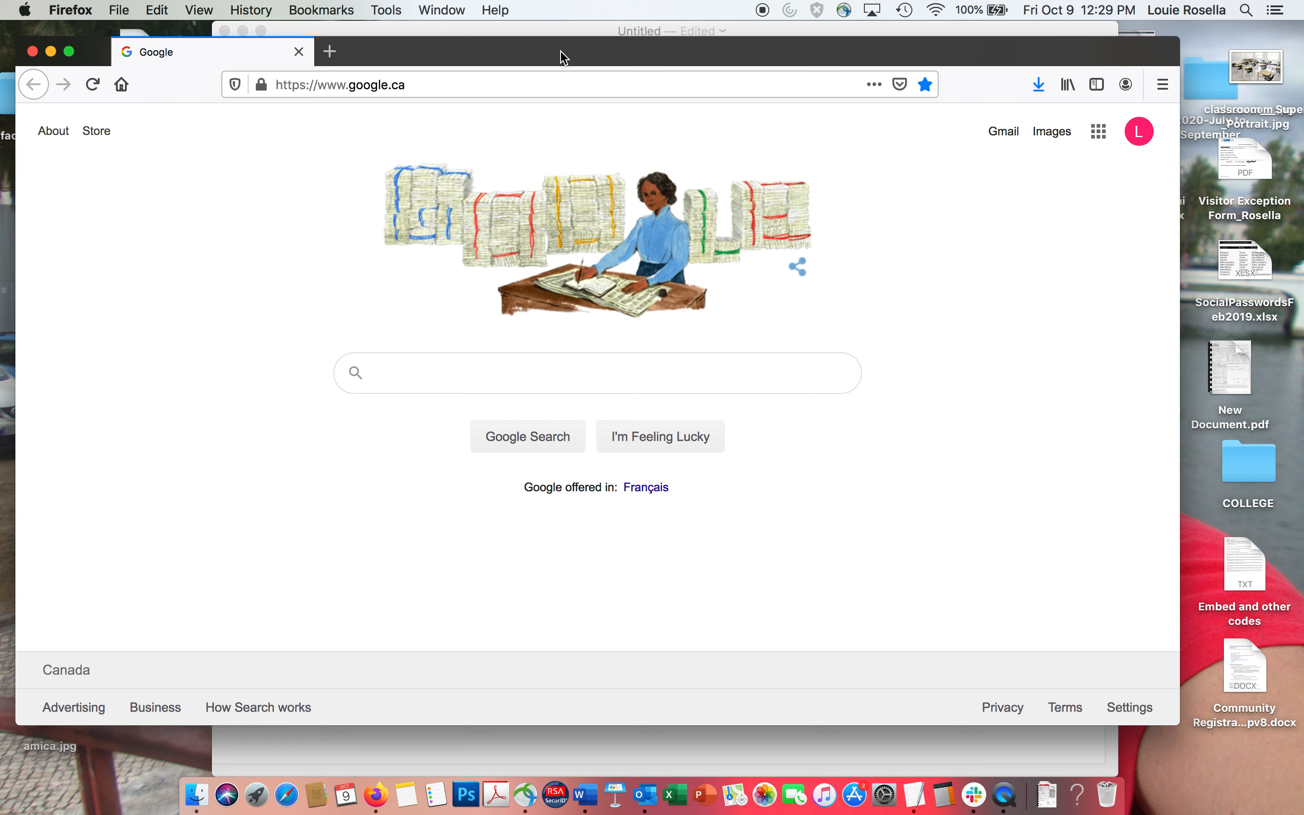
Search Google for "story map knight lab" and open the StoryMap JS site from Knight Lab.
{"action": "type", "text": "story"}
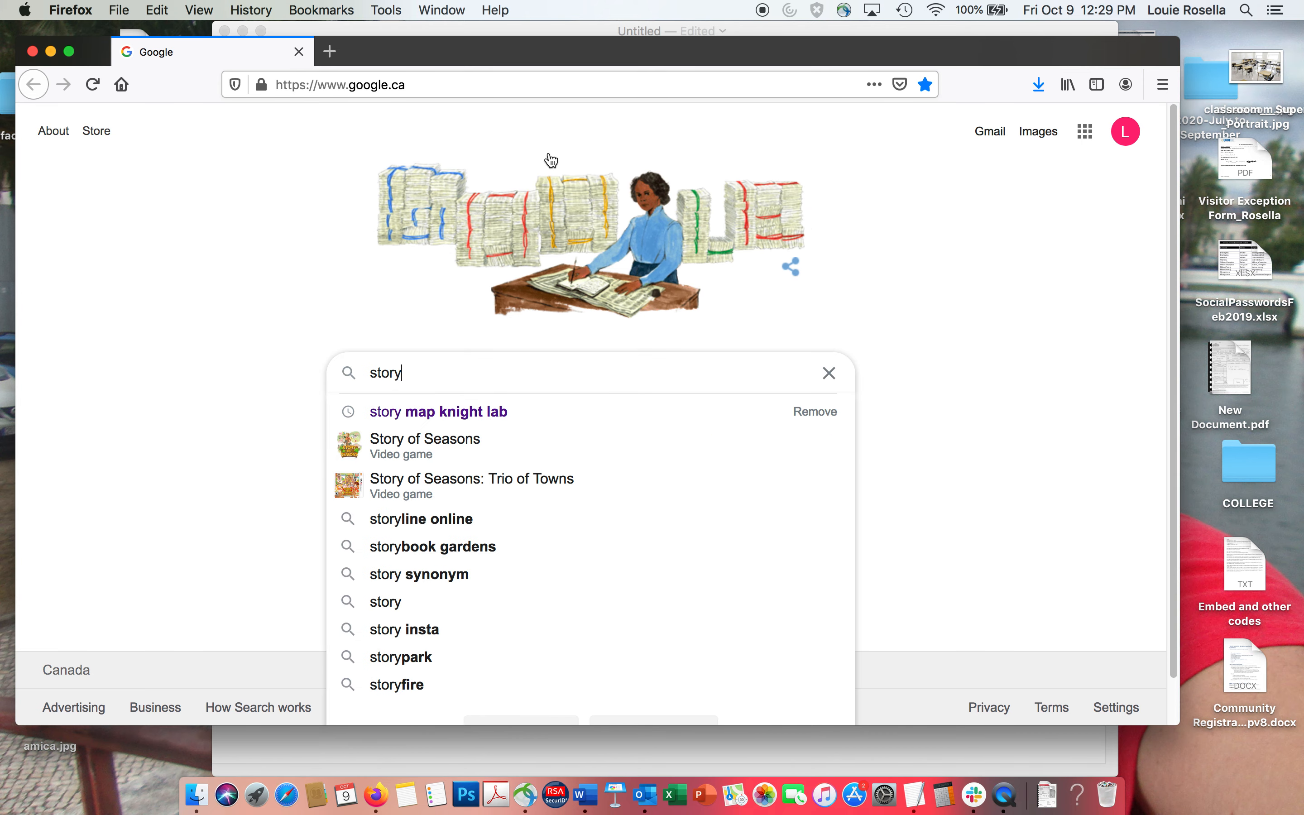
{"action": "left_click", "coordinate": [423, 412]}
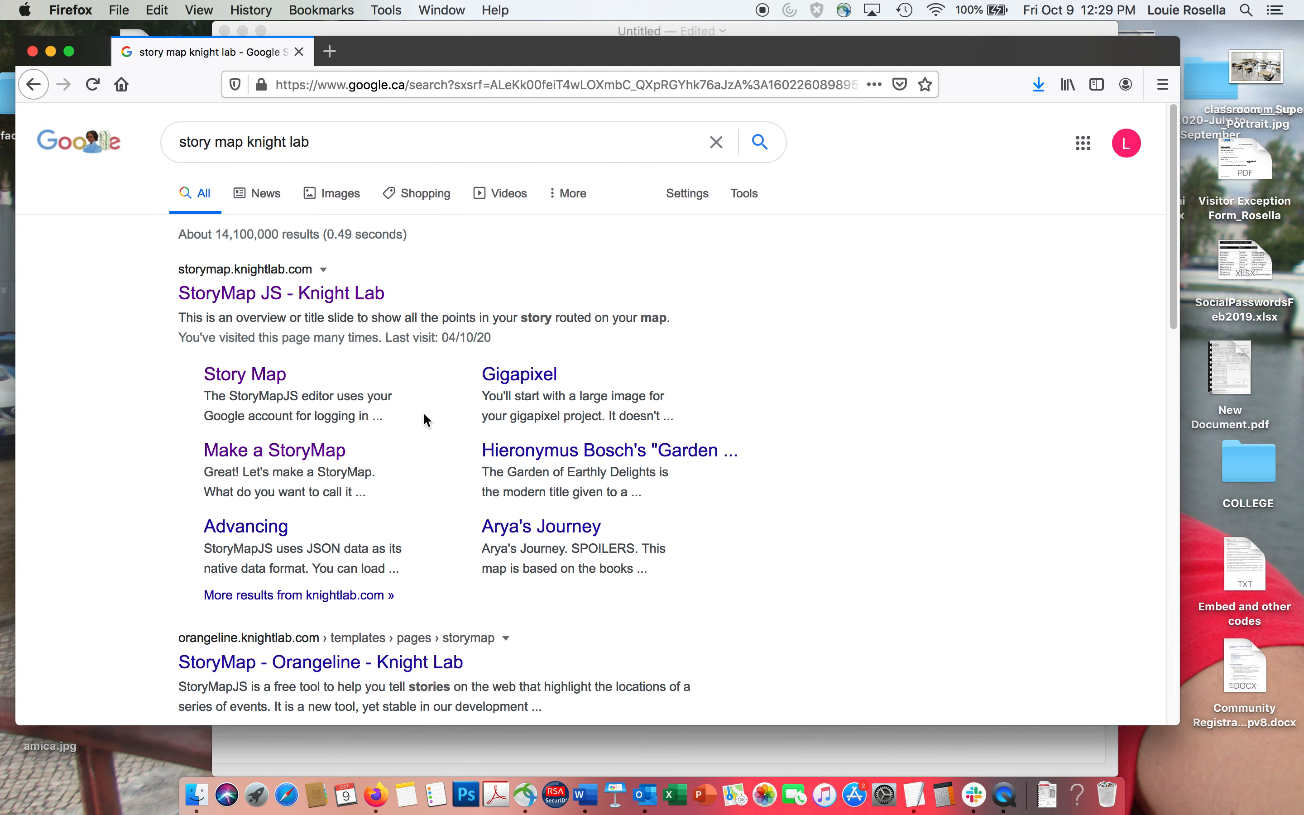
{"action": "left_click", "coordinate": [278, 304]}
{"action": "left_click", "coordinate": [278, 296]}
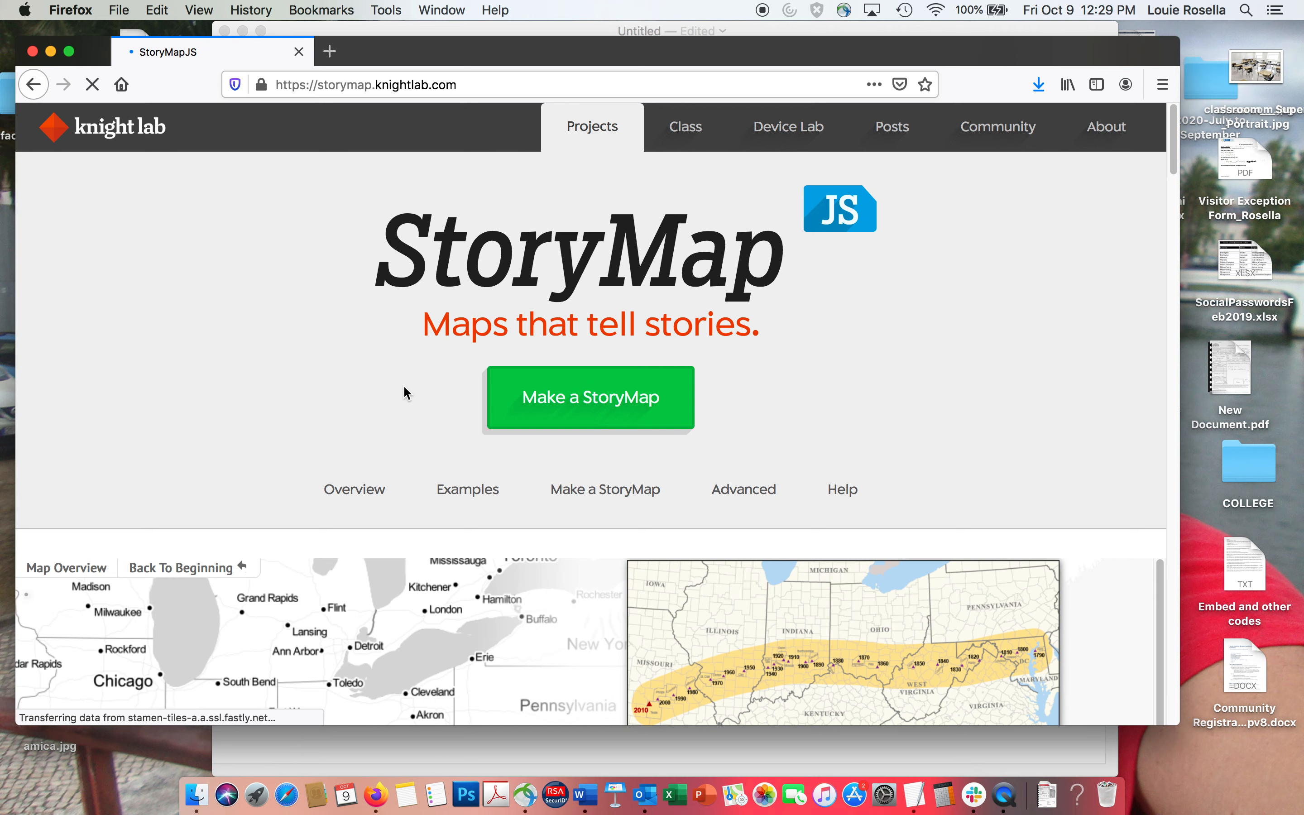
Create a new StoryMap named "Daycares and Child Care Centres in Halton region with COVID-19 cases".
{"action": "left_click", "coordinate": [584, 400]}
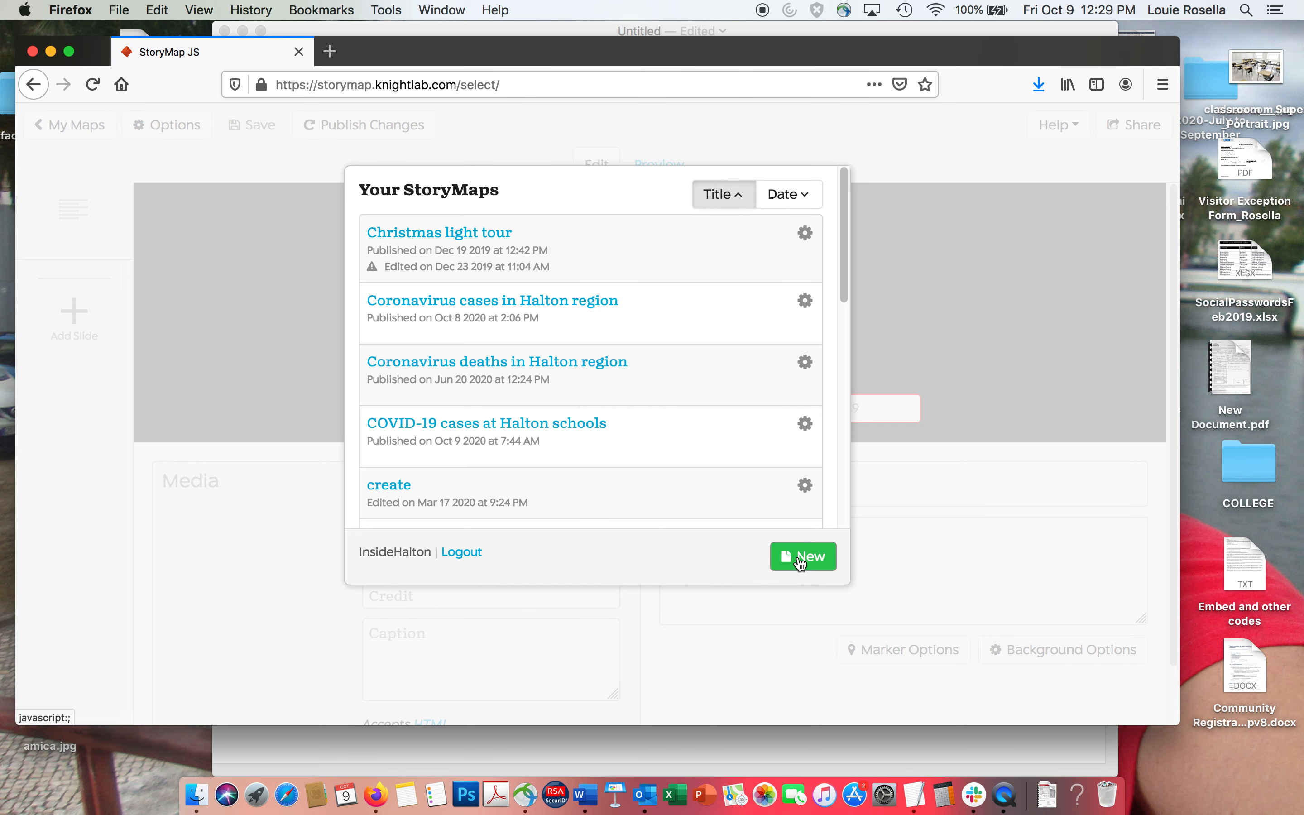
{"action": "left_click", "coordinate": [801, 560]}
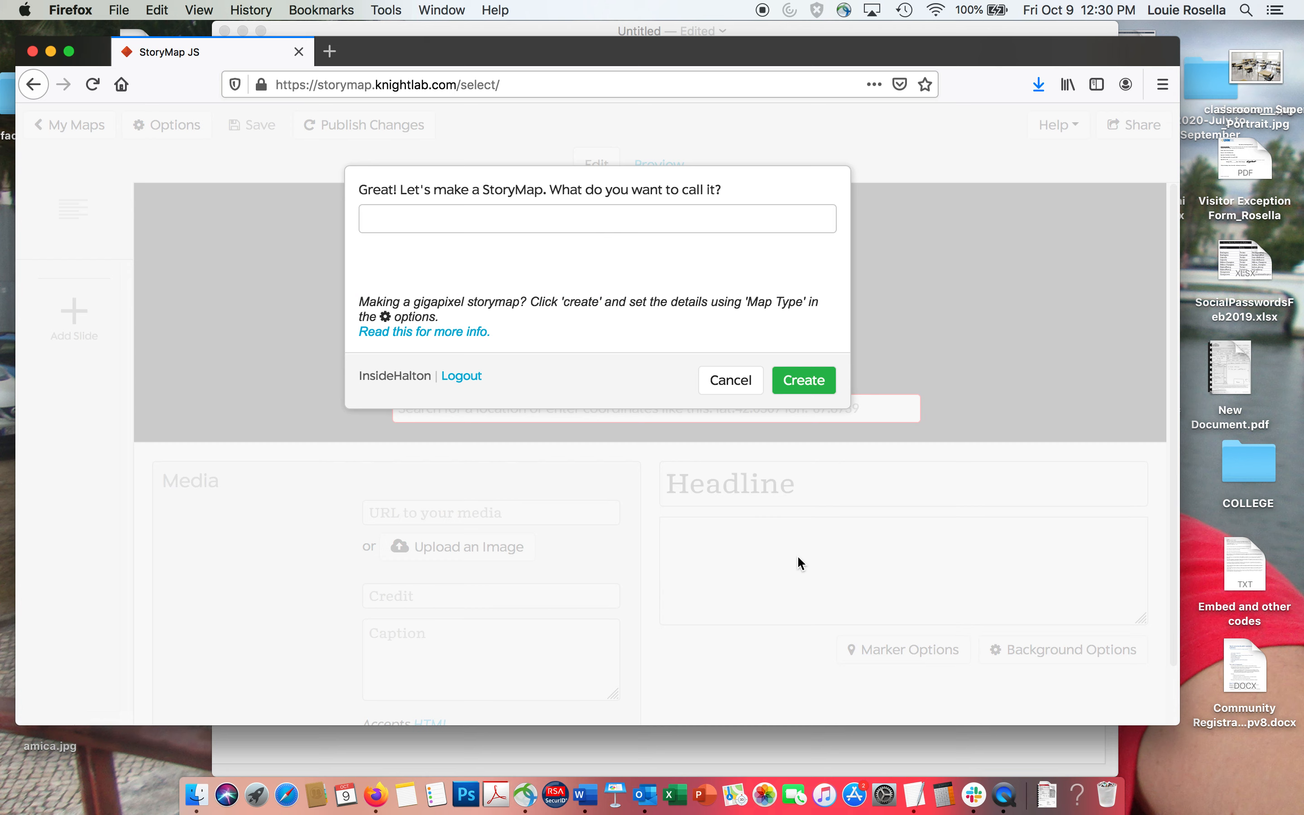
{"action": "left_click", "coordinate": [422, 225]}
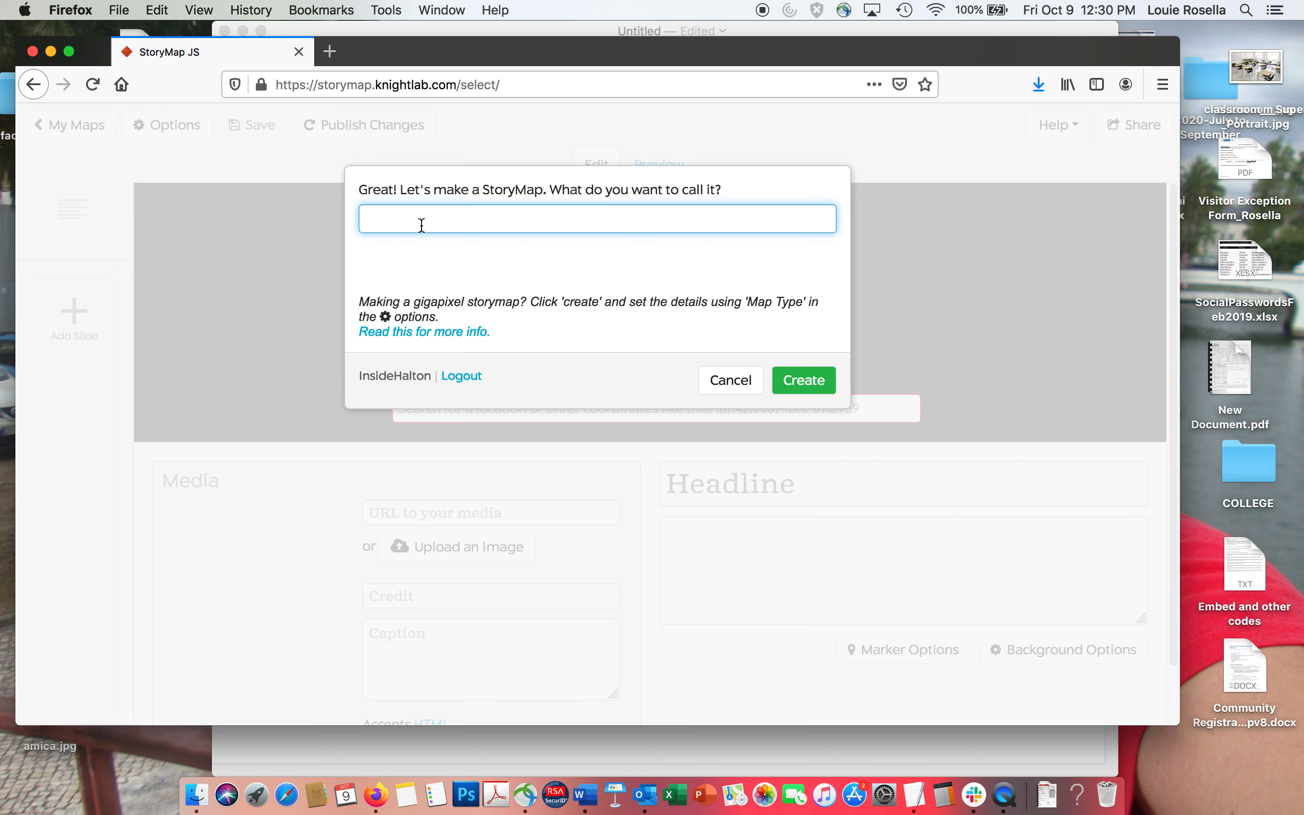
{"action": "type", "text": "Daycares and chi"}
{"action": "key", "text": "BackSpace"}
{"action": "key", "text": "BackSpace"}
{"action": "key", "text": "BackSpace"}
{"action": "type", "text": "Child Care "}
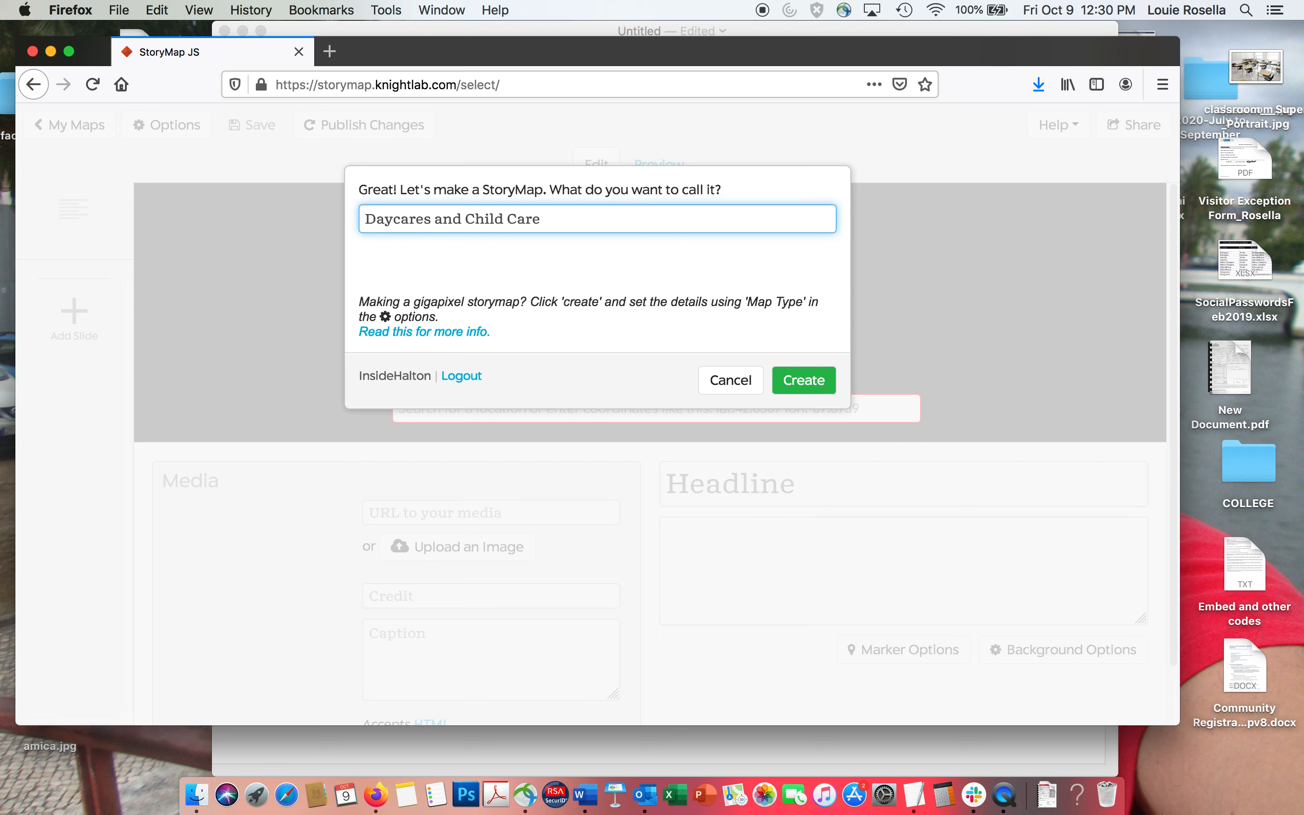
{"action": "type", "text": "Centres in Halton region with"}
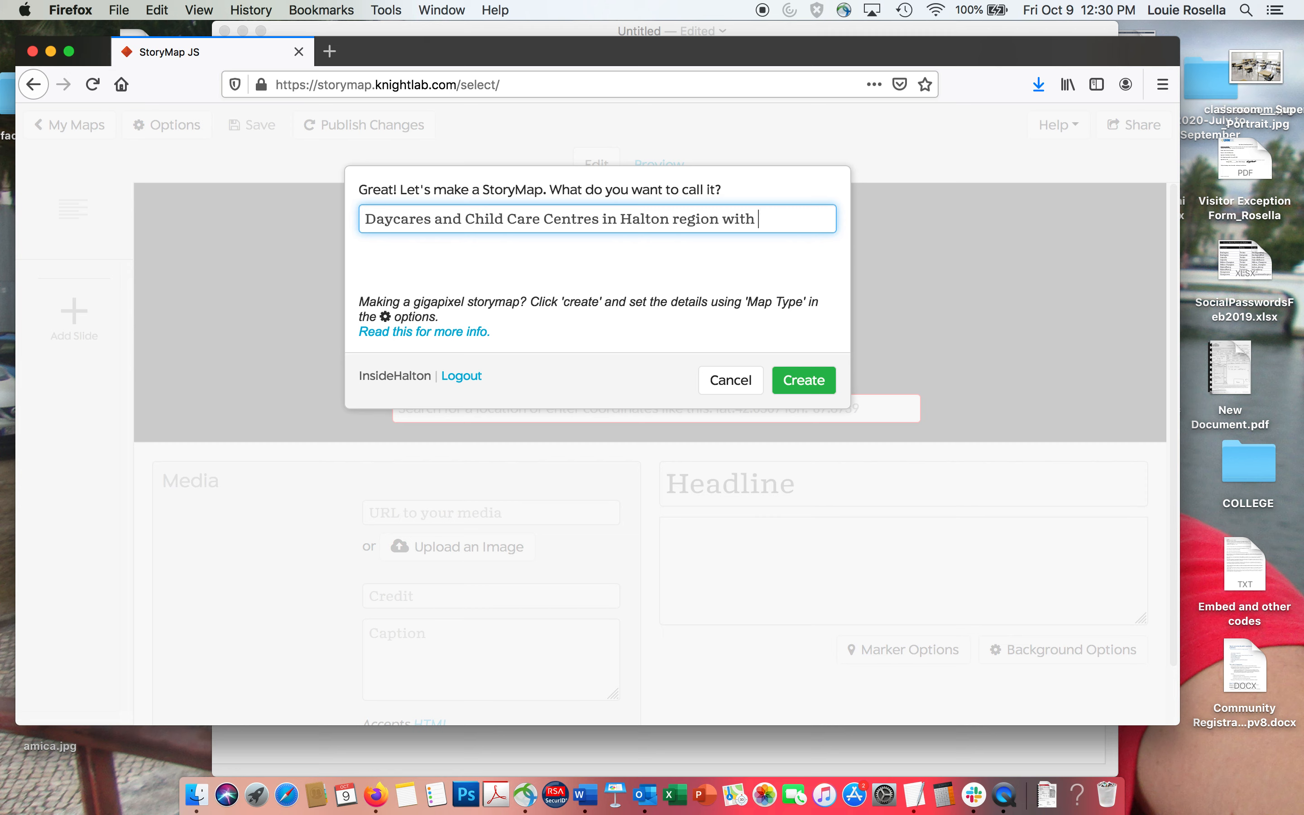
{"action": "type", "text": " COVID-19 cases"}
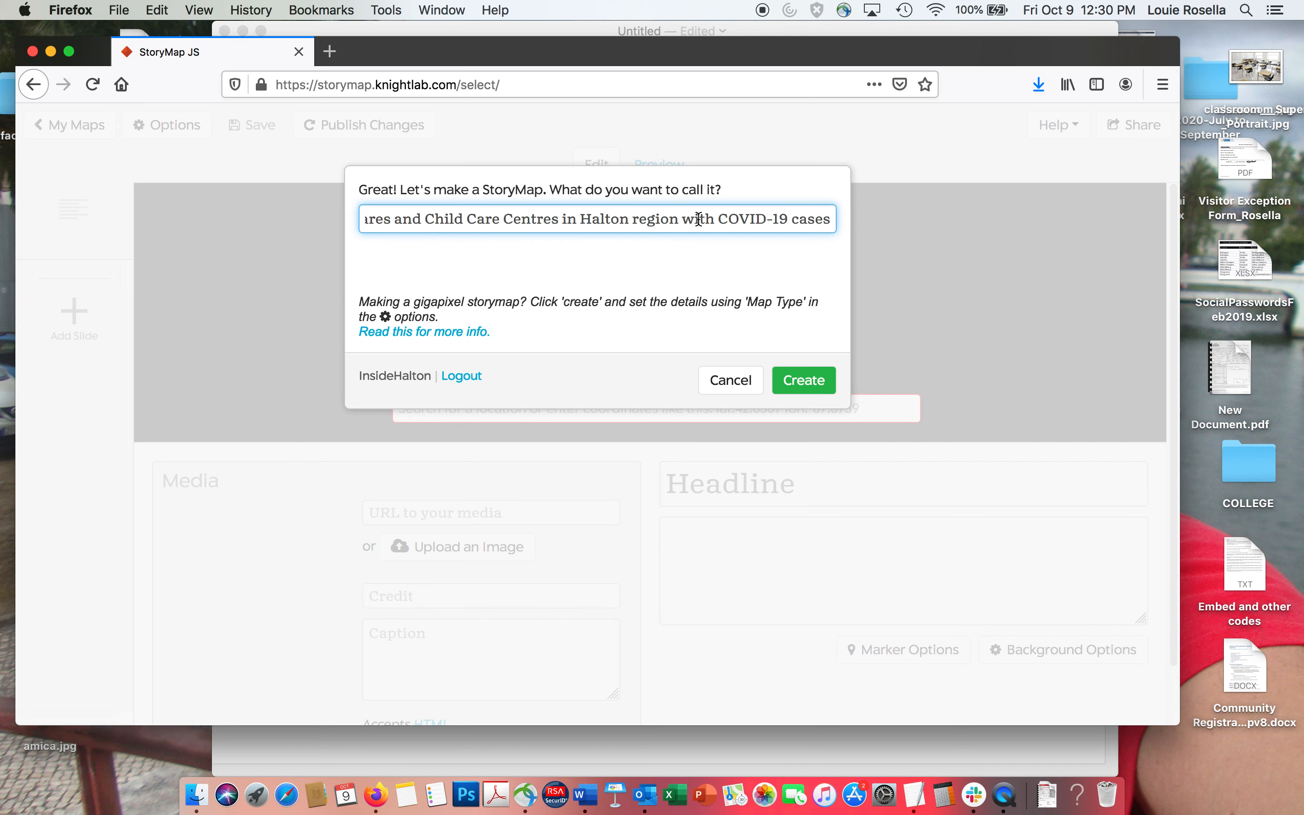
{"action": "left_click", "coordinate": [785, 381]}
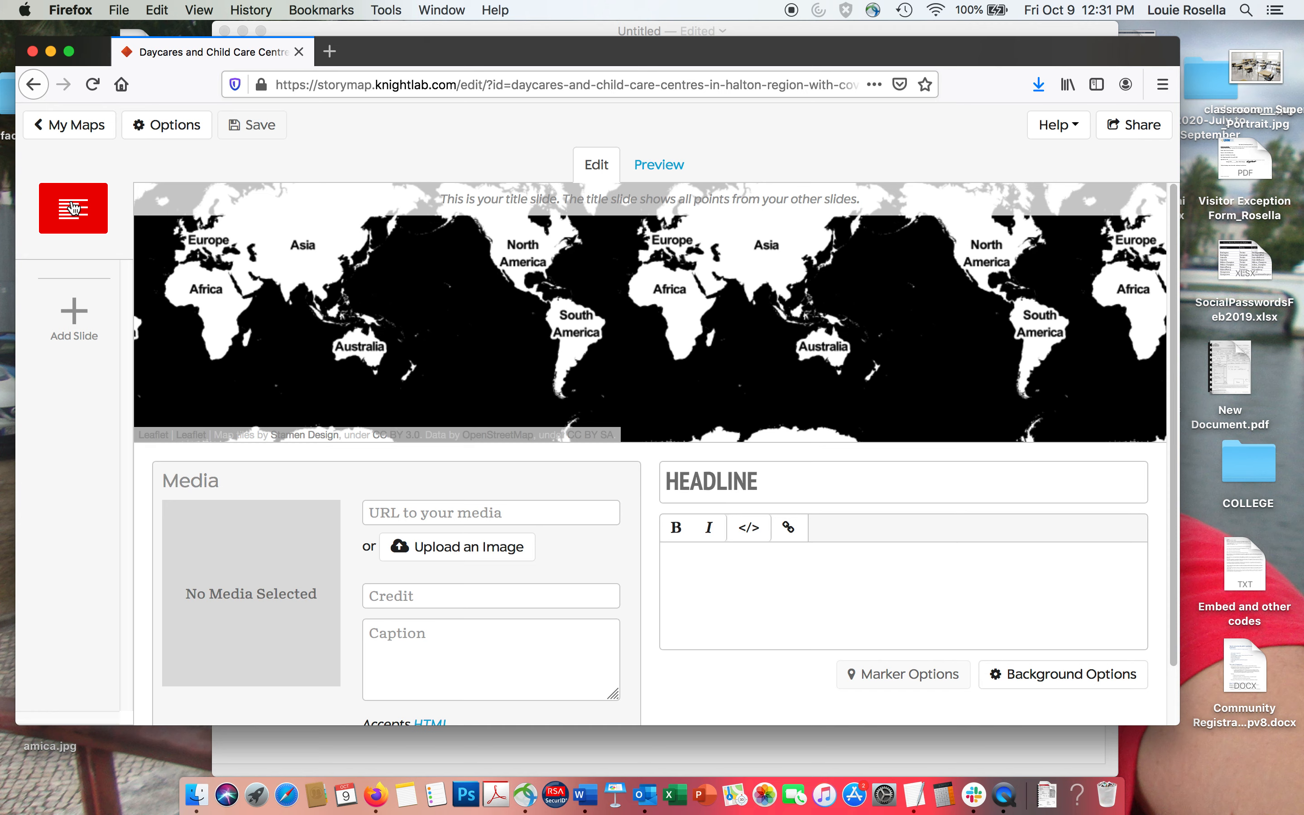
Set the title slide's headline to "COVID-19 cases in Halton region's daycare and childcare centres".
{"action": "left_click", "coordinate": [713, 484]}
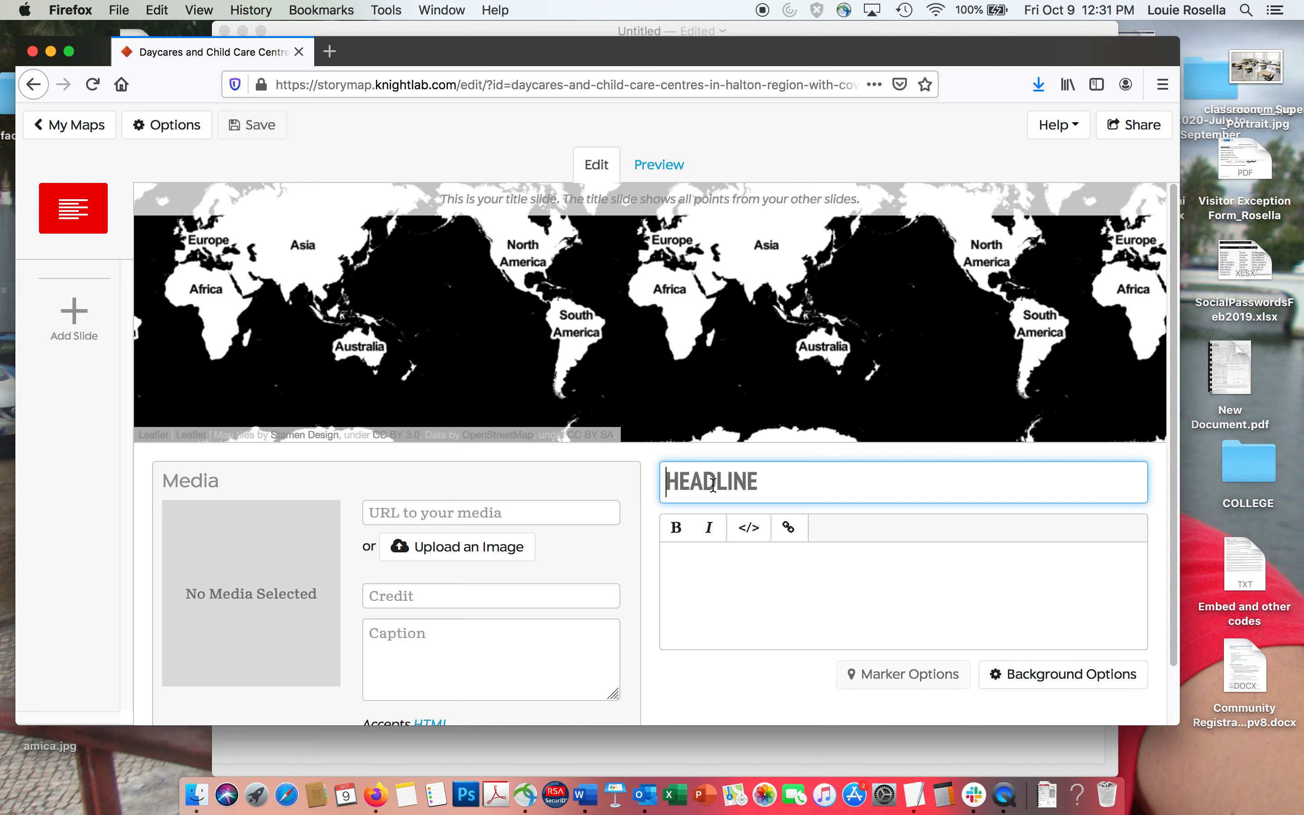
{"action": "type", "text": "C"}
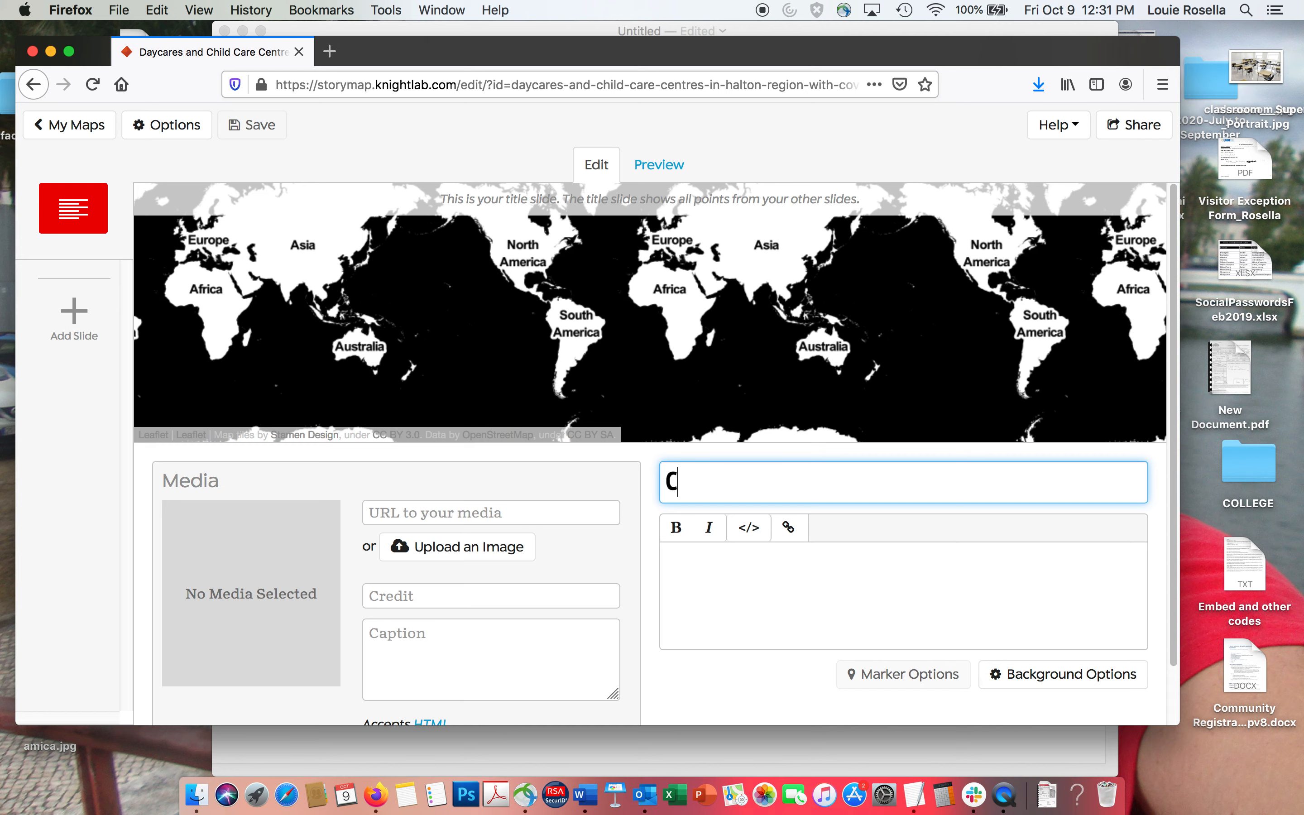
{"action": "type", "text": "OVID-19 CASES"}
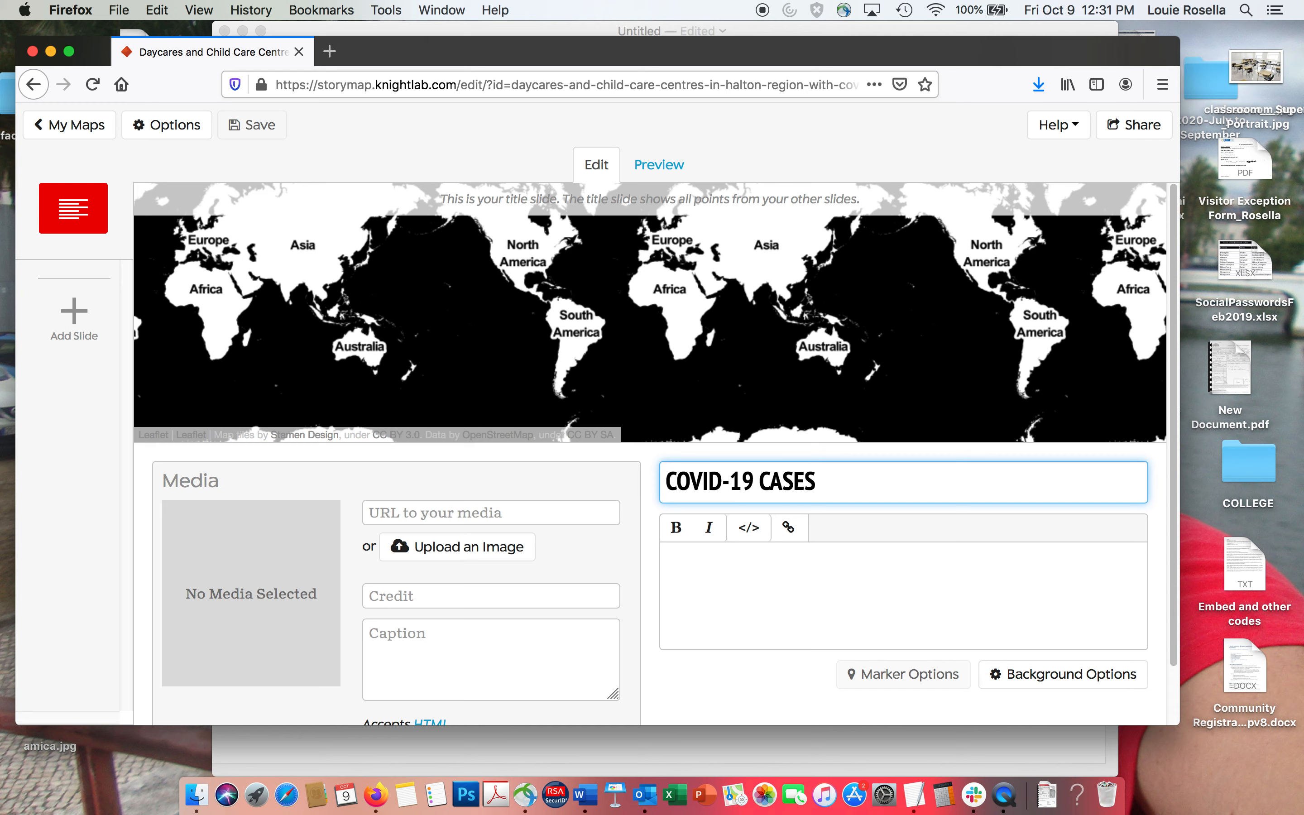
{"action": "type", "text": " IN HALTON REGION'S DAYCAE"}
{"action": "key", "text": "BackSpace"}
{"action": "type", "text": "RE AND "}
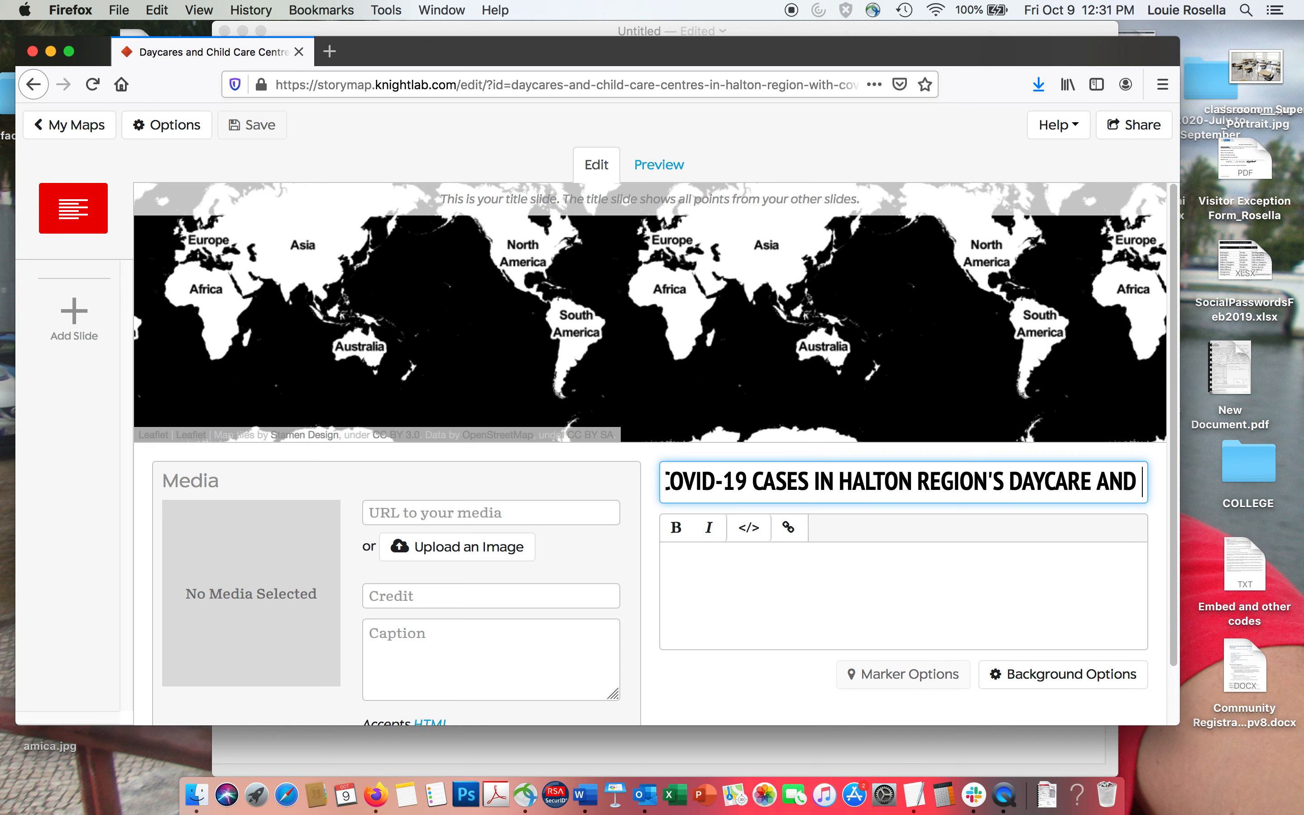
{"action": "type", "text": "CHILDCA"}
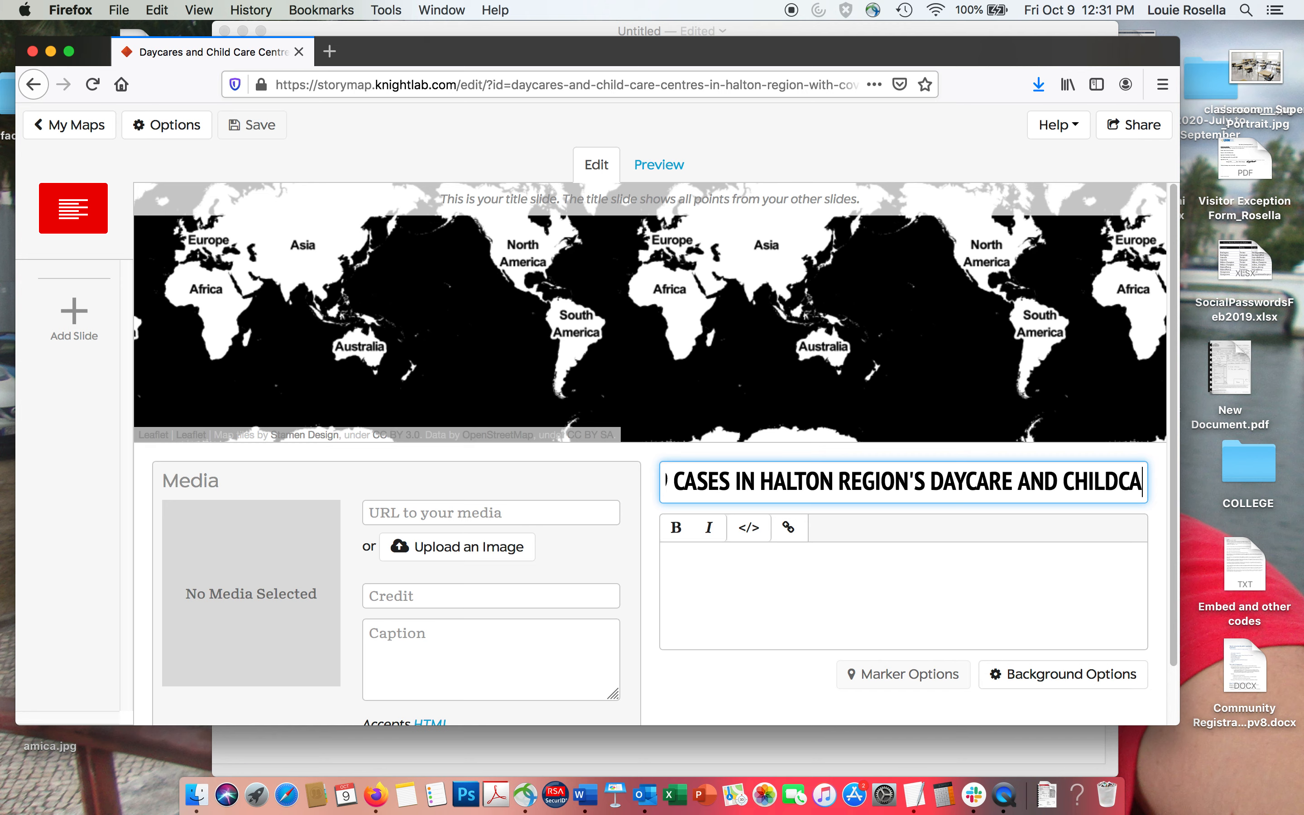
{"action": "type", "text": "RE CENTRE"}
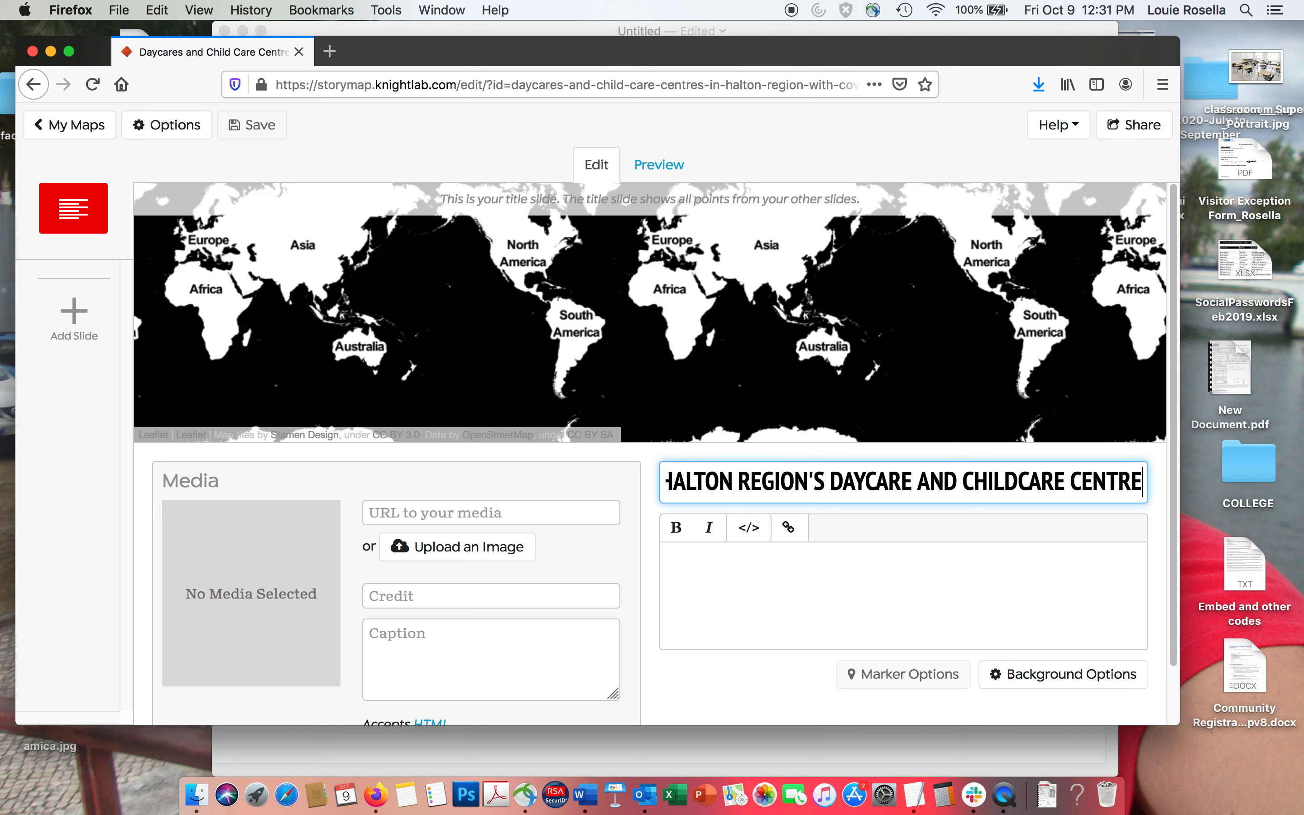
{"action": "type", "text": "S"}
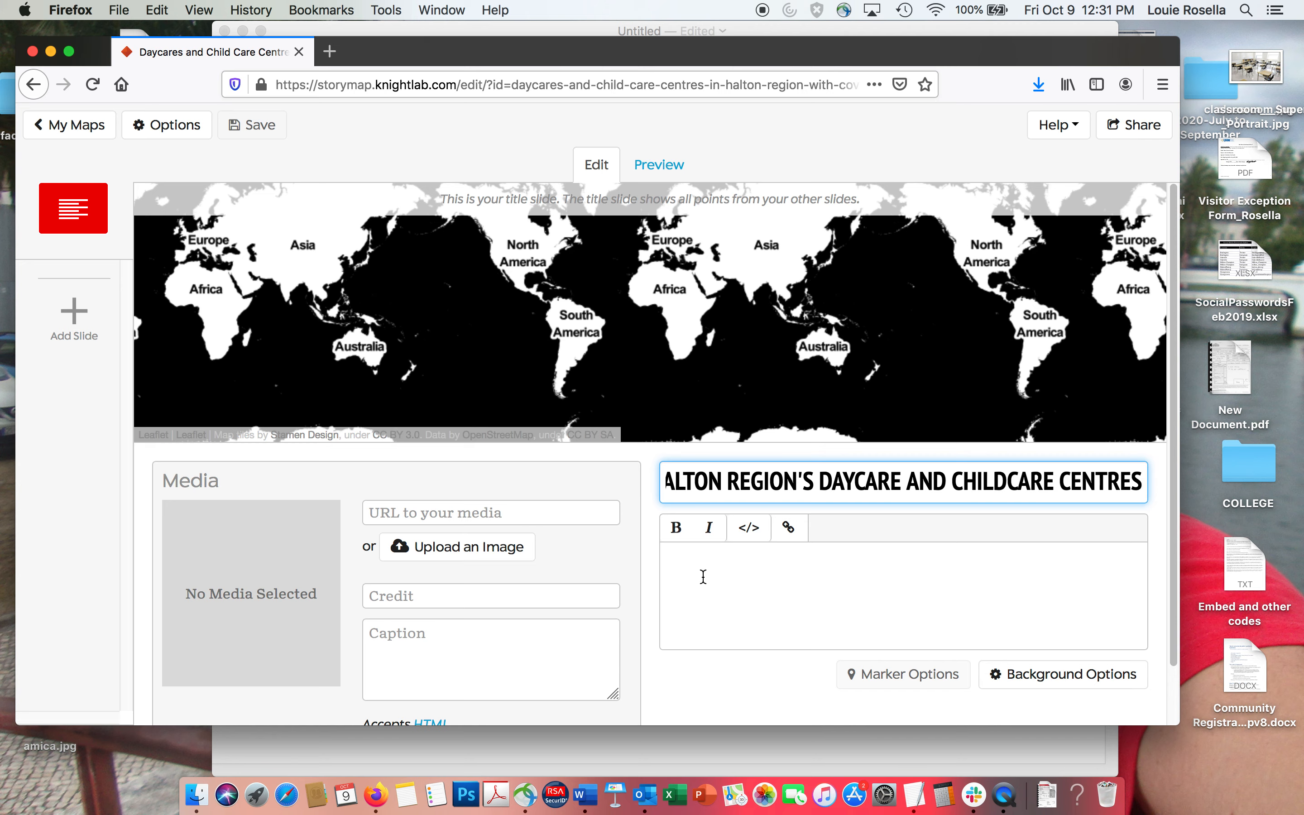
Enter the description "There have already been several cases of coronavirus in Halton region's child care and daycare centres and here is a running list of them".
{"action": "left_click", "coordinate": [694, 569]}
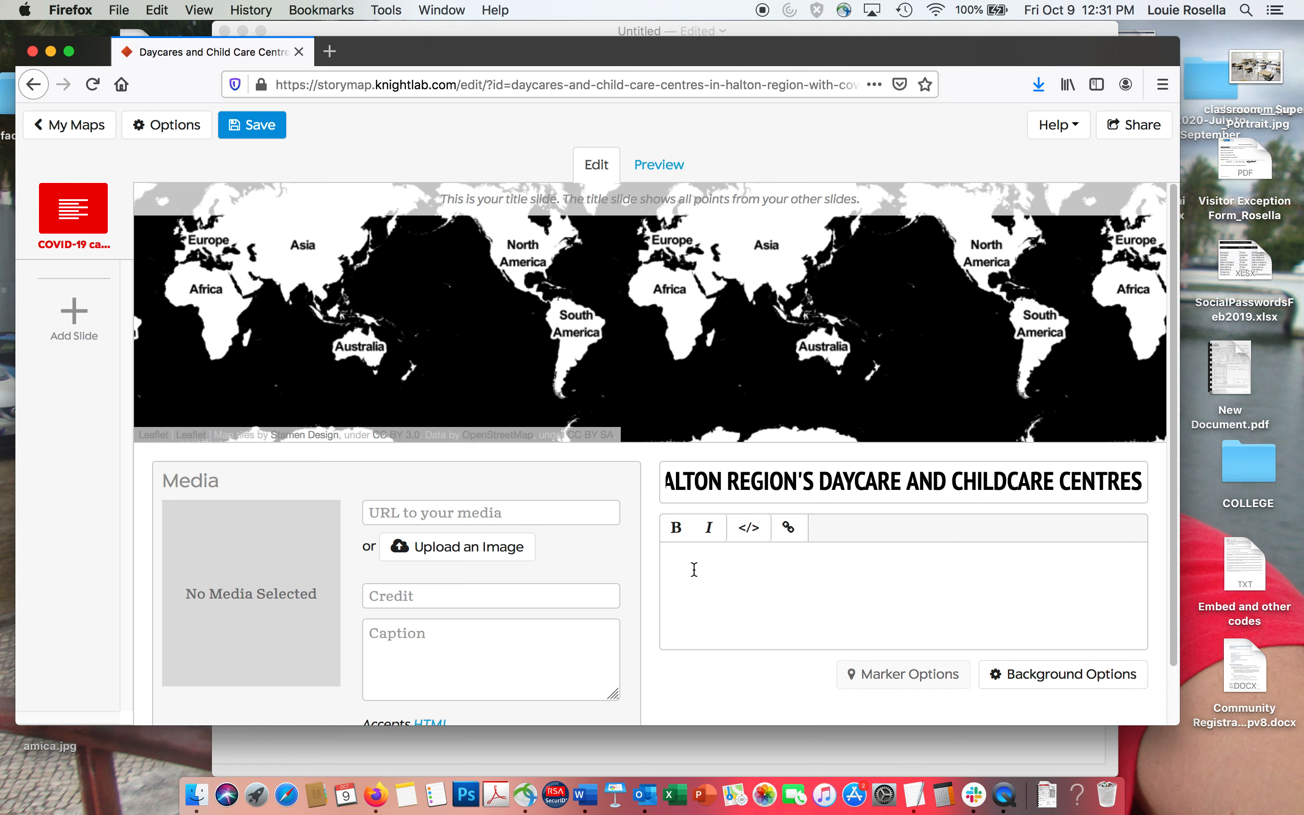
{"action": "type", "text": "C"}
{"action": "key", "text": "BackSpace"}
{"action": "type", "text": "There have already ne"}
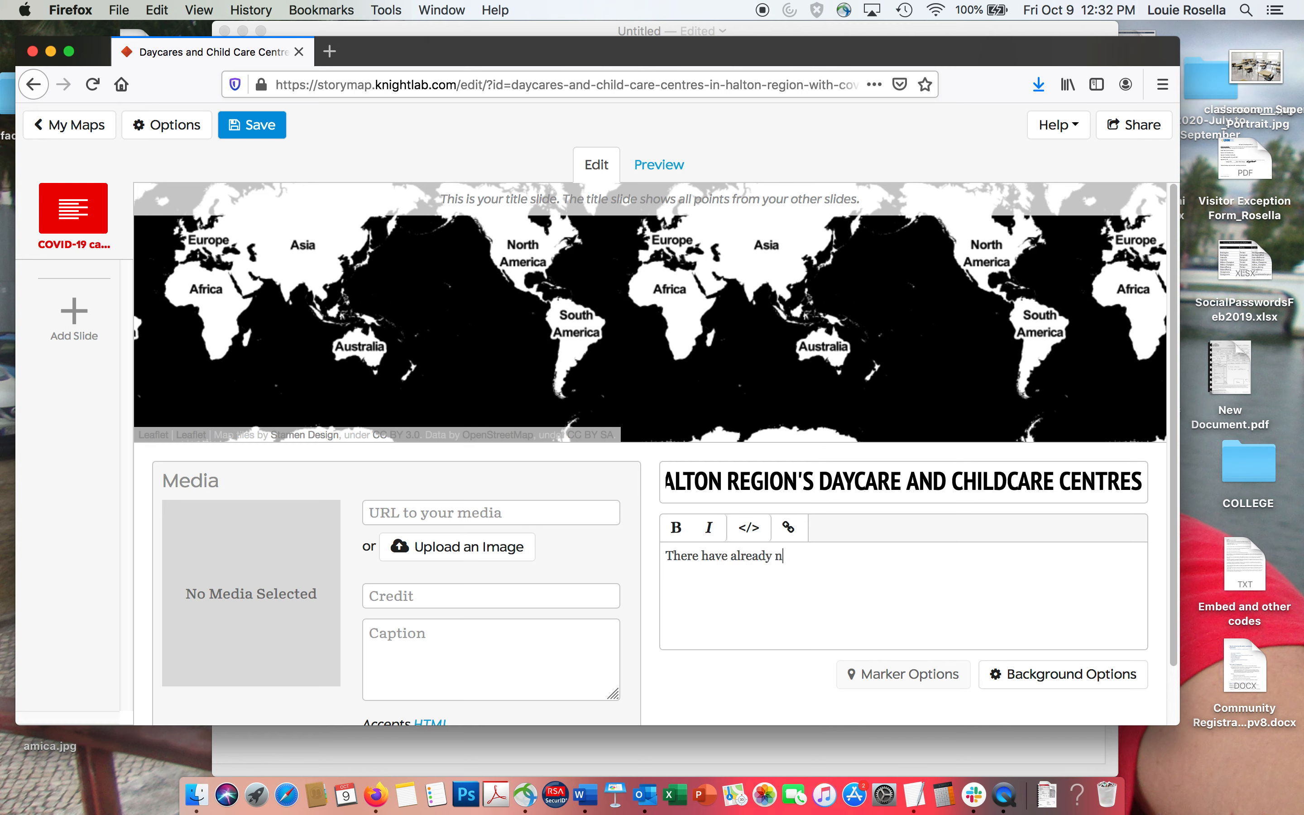
{"action": "key", "text": "BackSpace"}
{"action": "key", "text": "BackSpace"}
{"action": "type", "text": "been several cas"}
{"action": "type", "text": "es of coronavirus"}
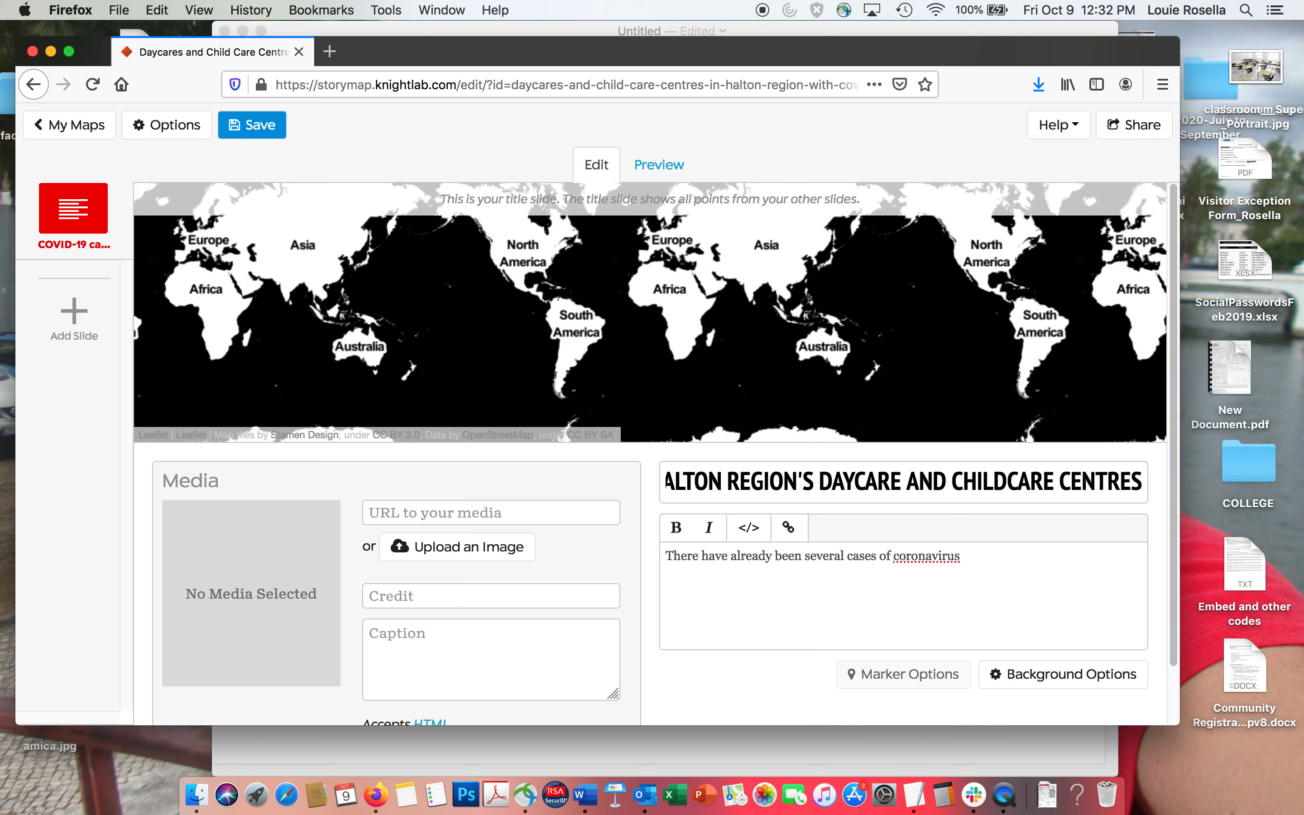
{"action": "type", "text": " in Halton region's ch"}
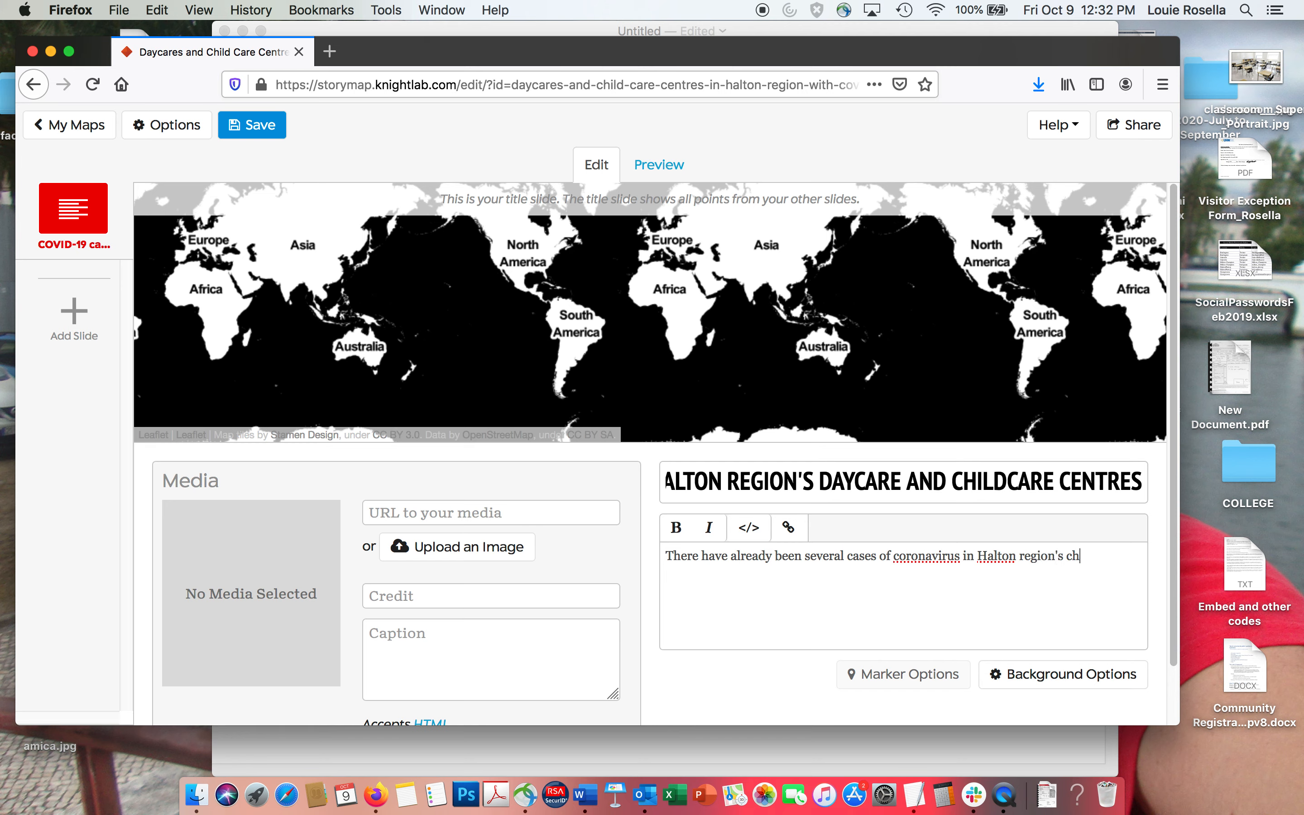
{"action": "type", "text": "ild care and daycare cen"}
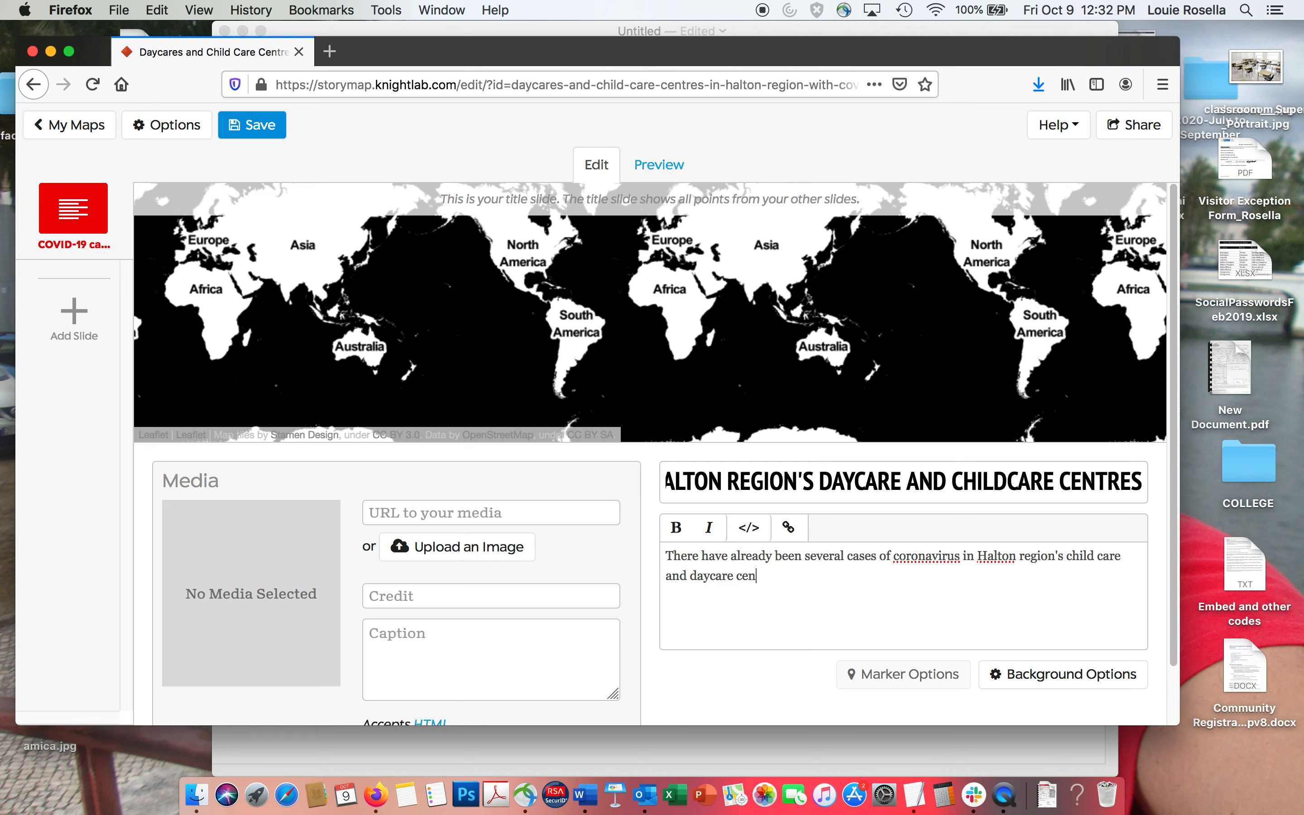
{"action": "type", "text": "tres and here is a "}
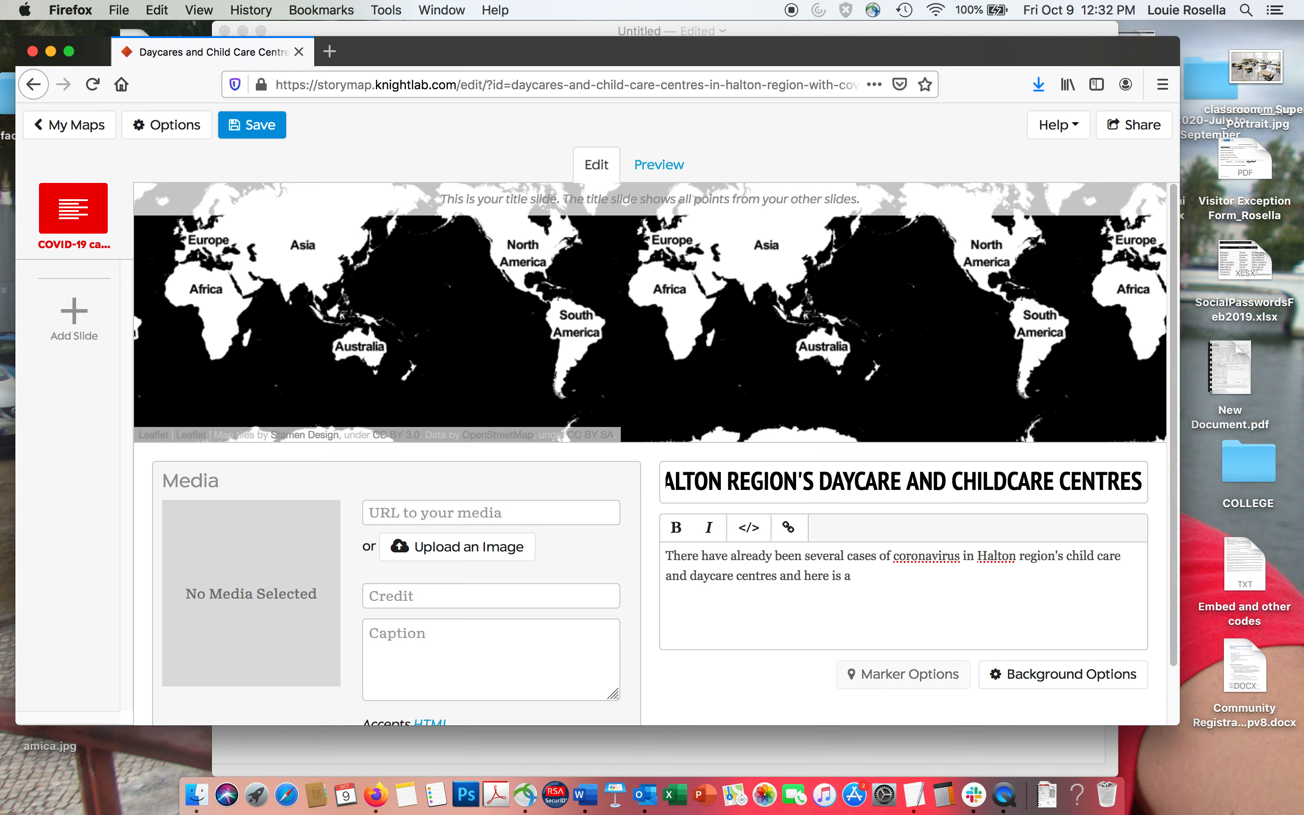
{"action": "type", "text": "running list of them"}
Upload covid copy.jpg from the Desktop's Coronavirus folder as the title slide's media image.
{"action": "left_click", "coordinate": [442, 556]}
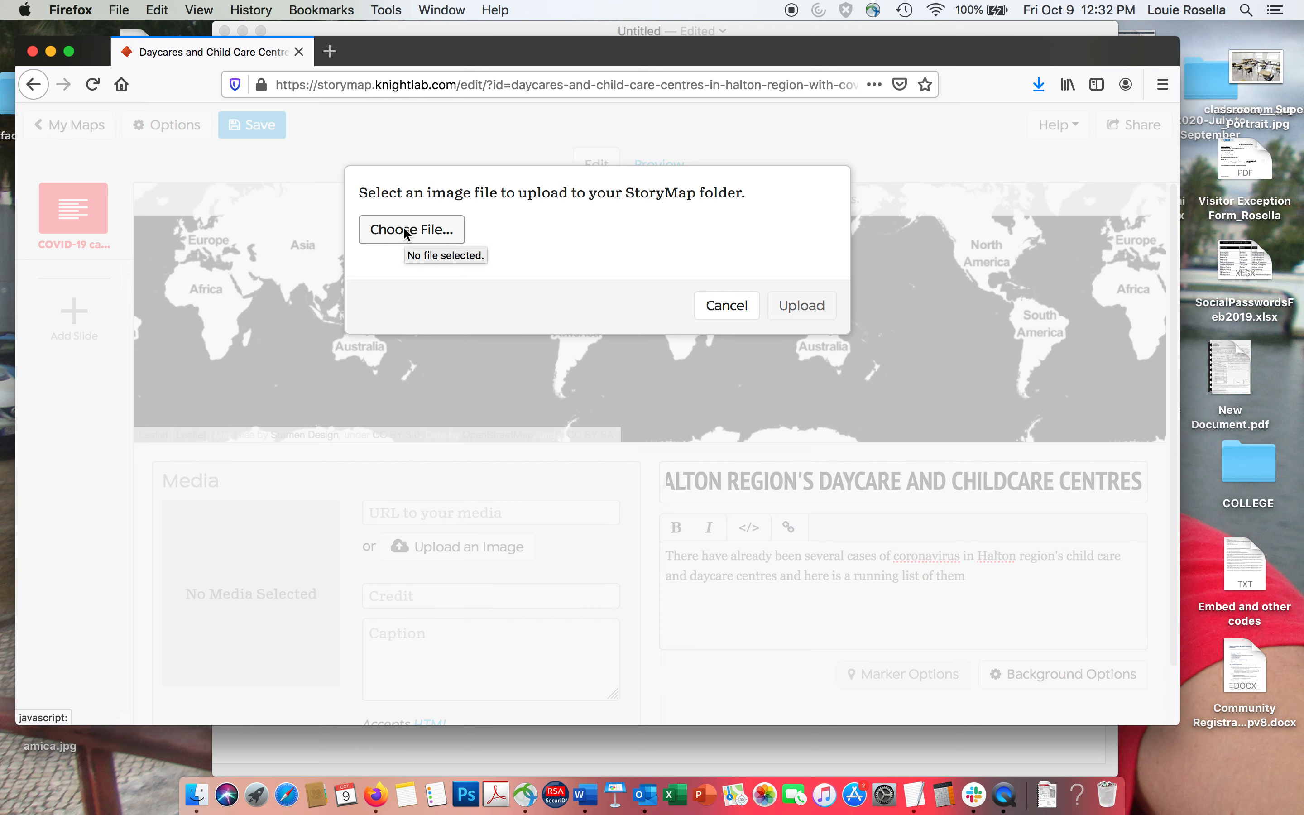
{"action": "left_click", "coordinate": [405, 231]}
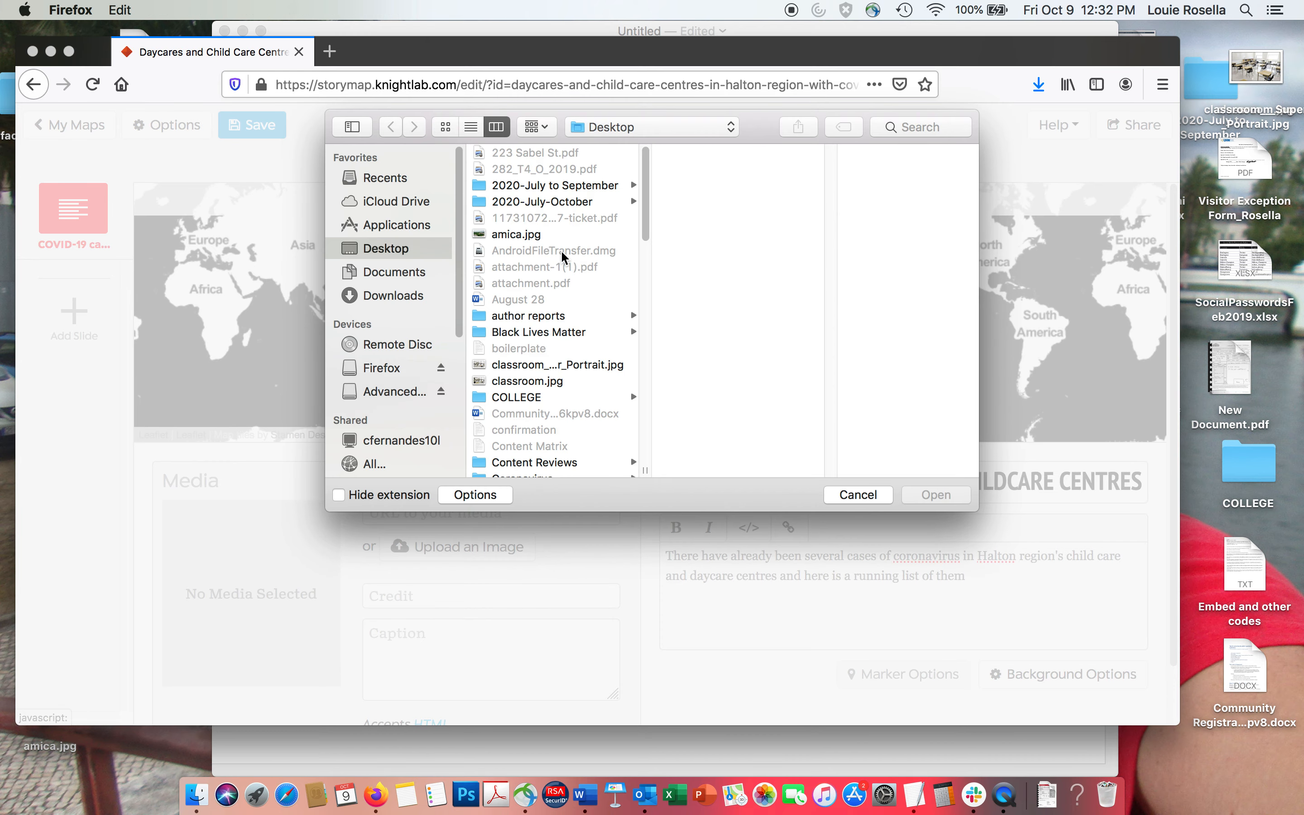
{"action": "scroll", "coordinate": [645, 231], "scroll_direction": "down", "scroll_amount": 5}
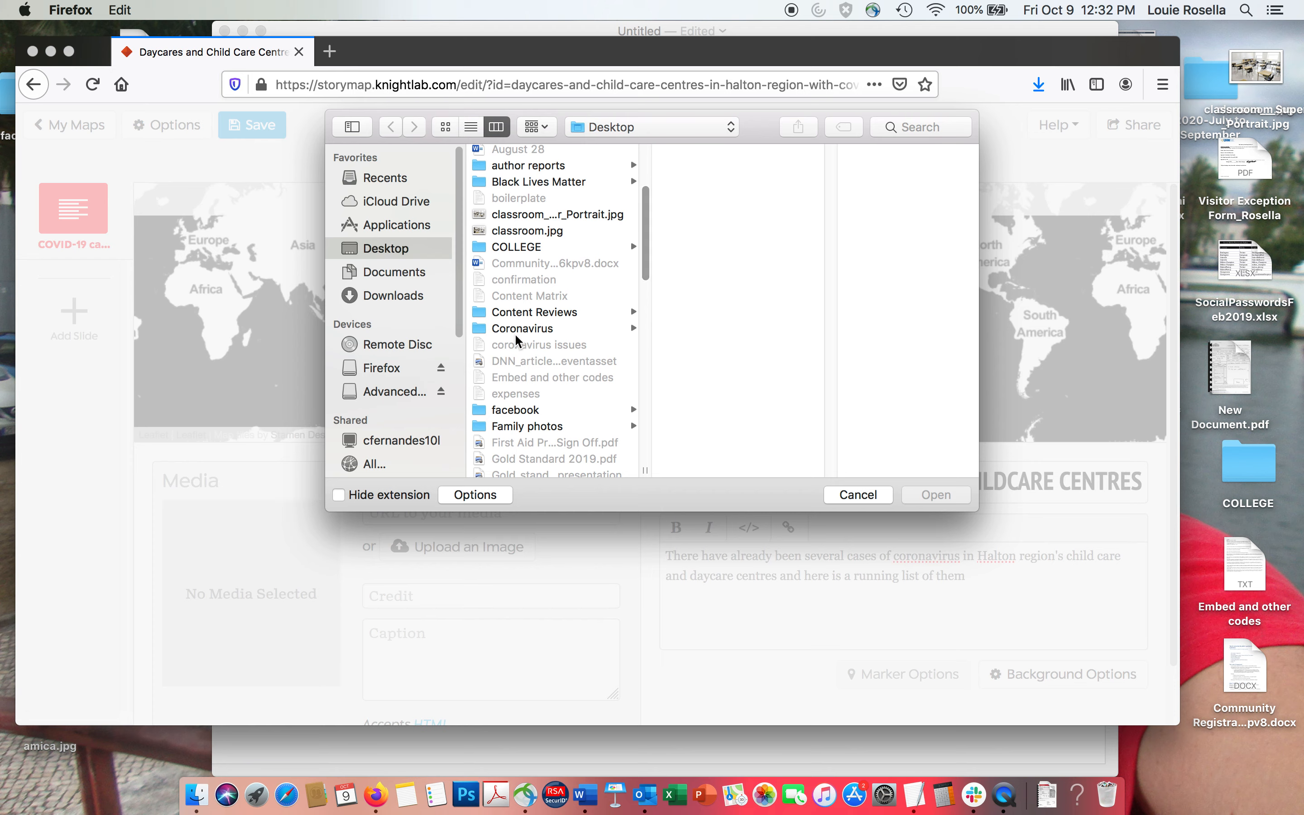
{"action": "left_click", "coordinate": [516, 334]}
{"action": "left_click", "coordinate": [703, 300]}
{"action": "key", "text": "Up"}
{"action": "key", "text": "Up"}
{"action": "key", "text": "Up"}
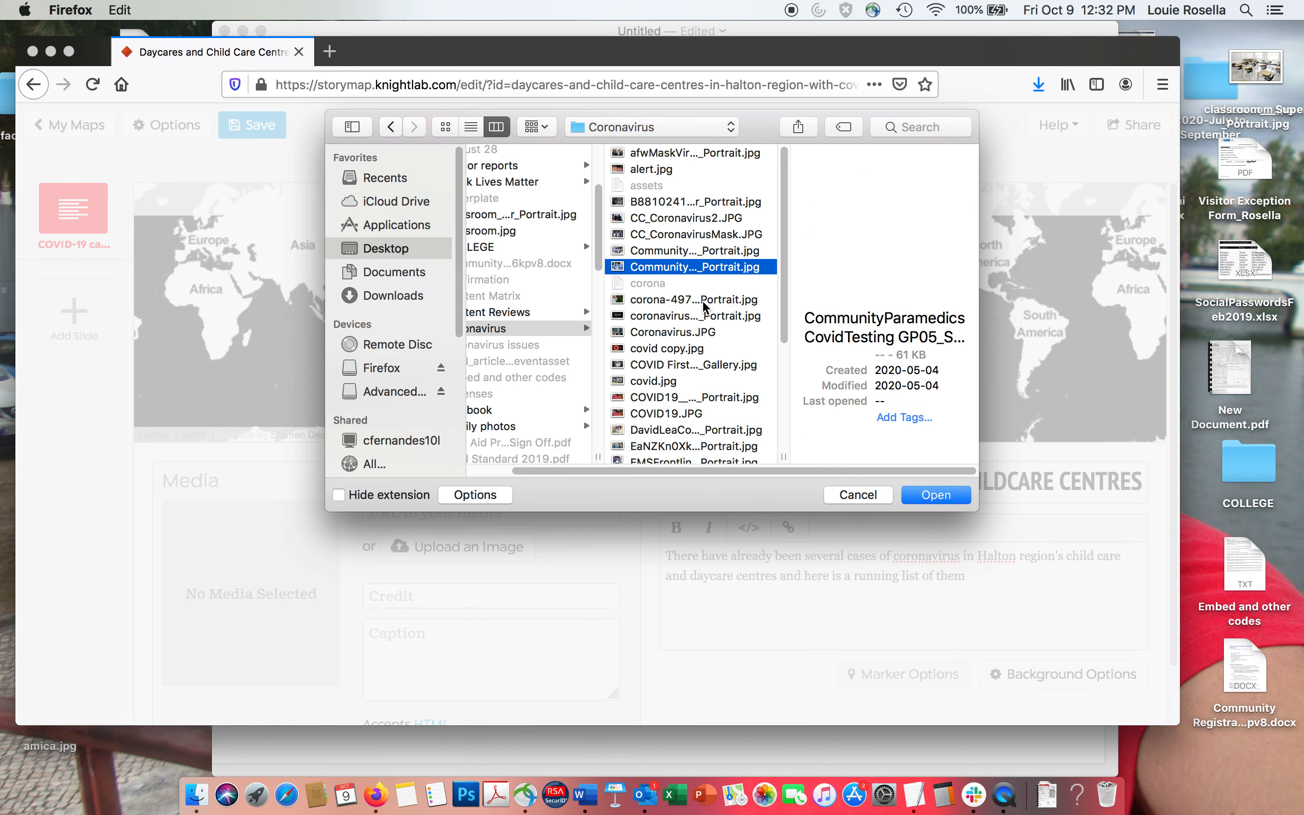
{"action": "key", "text": "Up"}
{"action": "key", "text": "Up"}
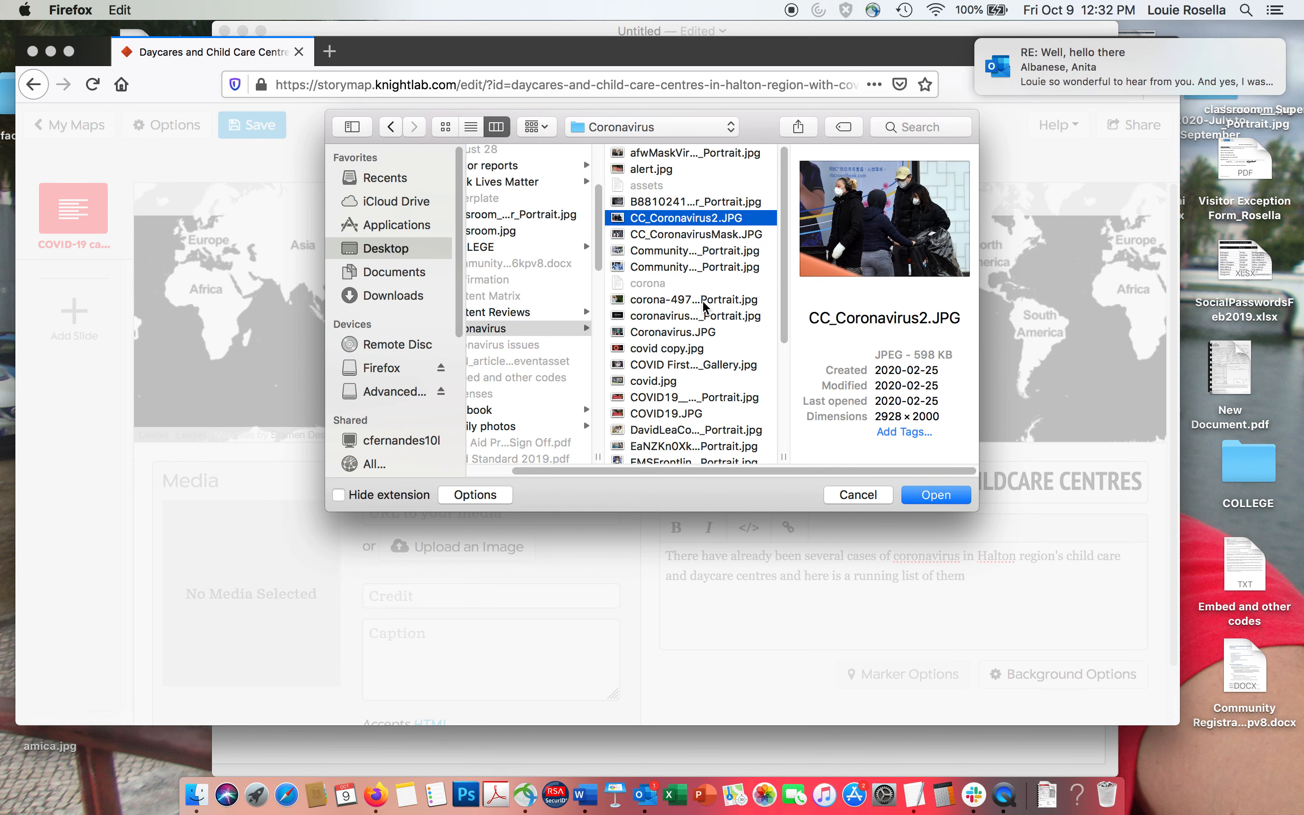
{"action": "key", "text": "Down"}
{"action": "key", "text": "Down"}
{"action": "key", "text": "Down"}
{"action": "key", "text": "Down"}
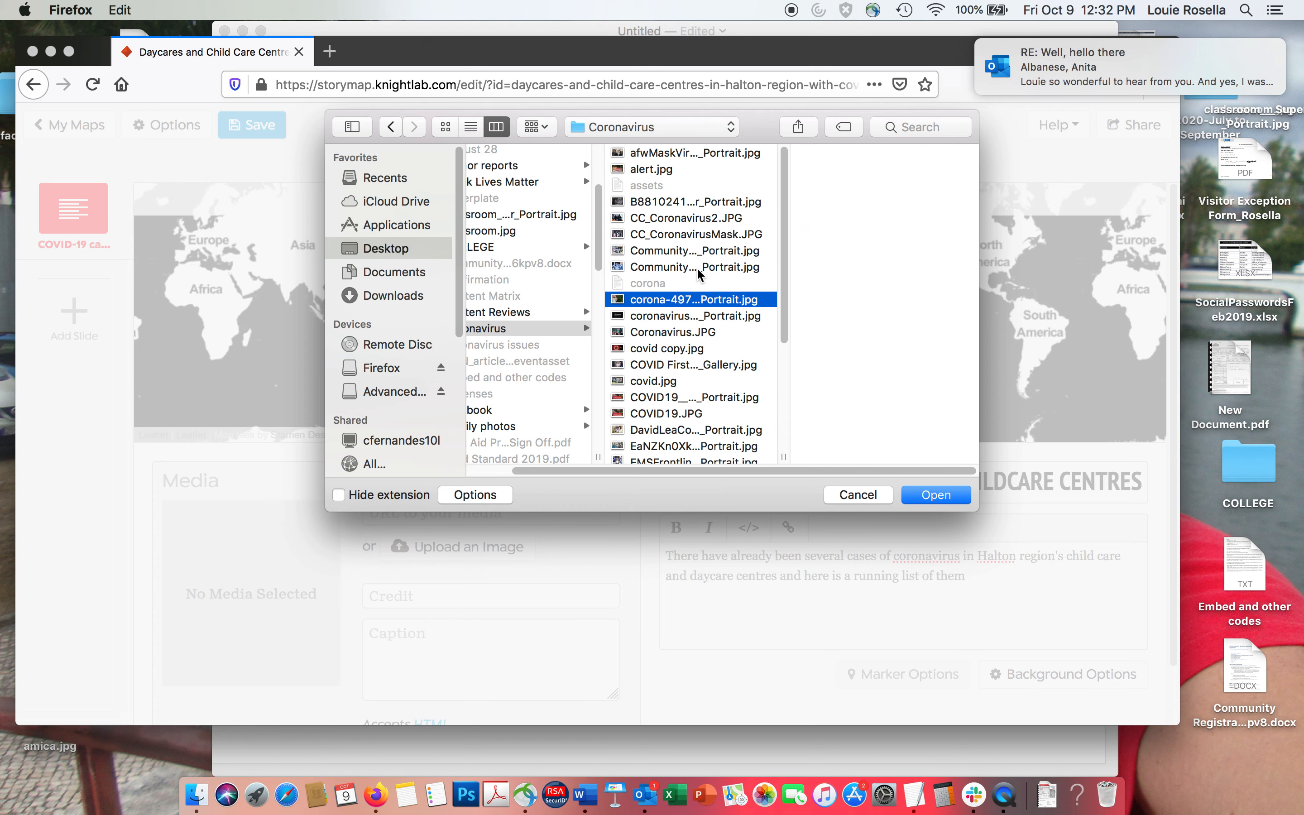
{"action": "key", "text": "Up"}
{"action": "key", "text": "Up"}
{"action": "key", "text": "Up"}
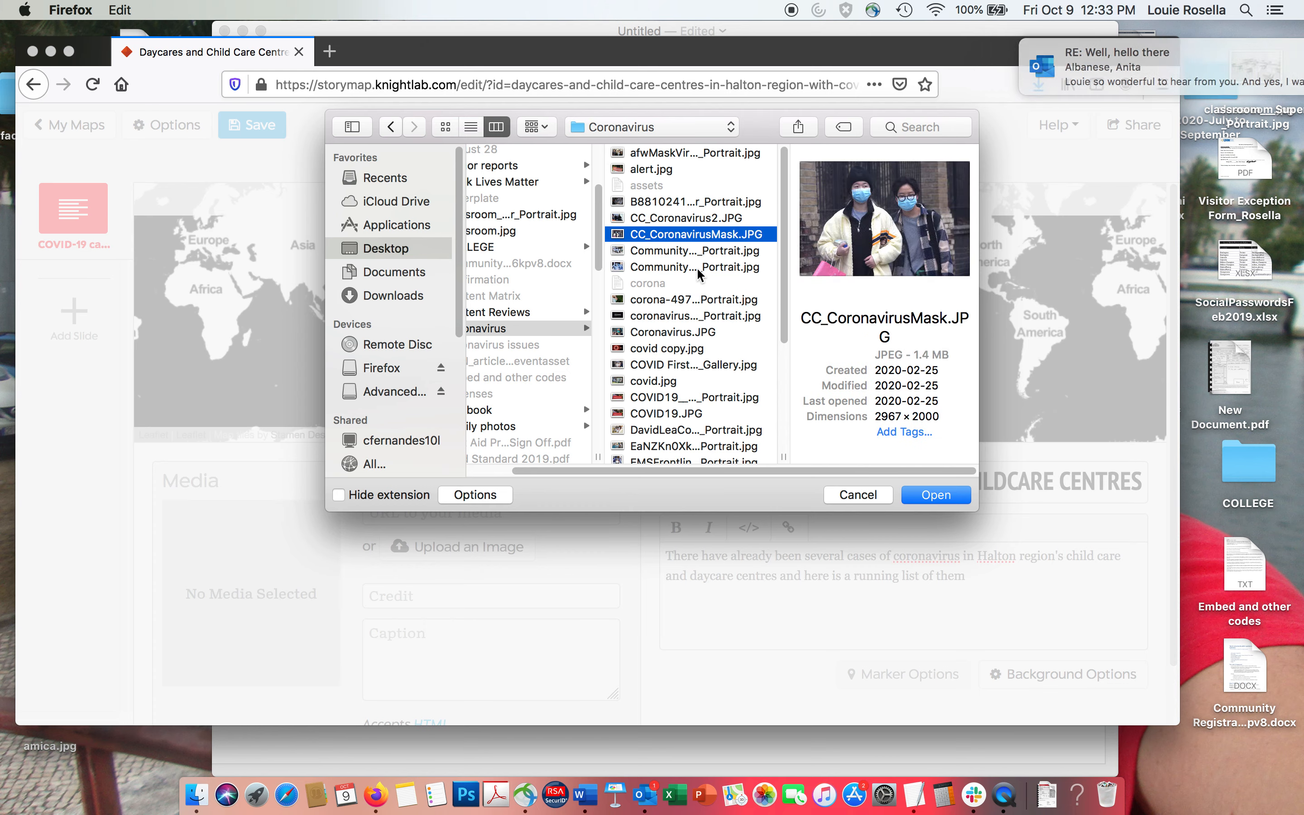
{"action": "key", "text": "Up"}
{"action": "key", "text": "Down"}
{"action": "key", "text": "Down"}
{"action": "key", "text": "Down"}
{"action": "key", "text": "Down"}
{"action": "key", "text": "Down"}
{"action": "key", "text": "Down"}
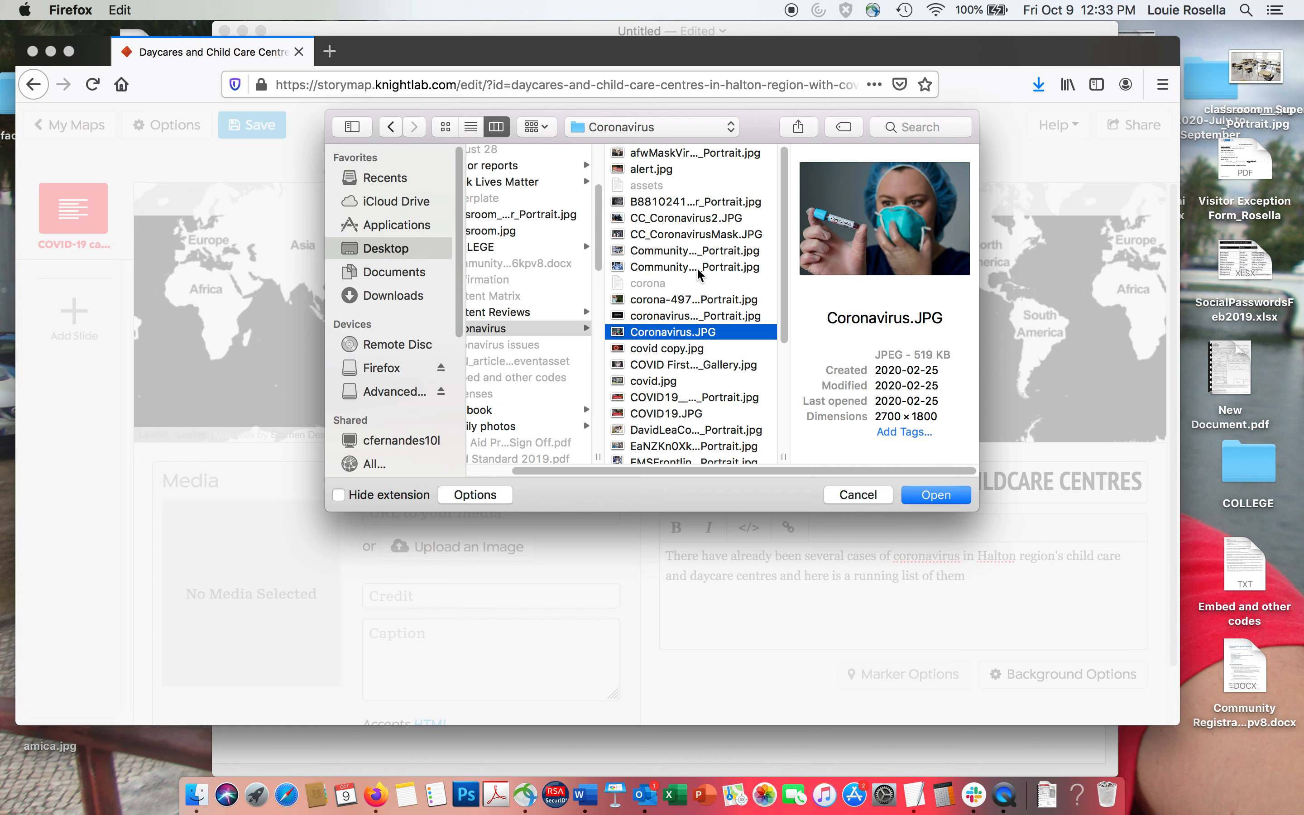
{"action": "key", "text": "Down"}
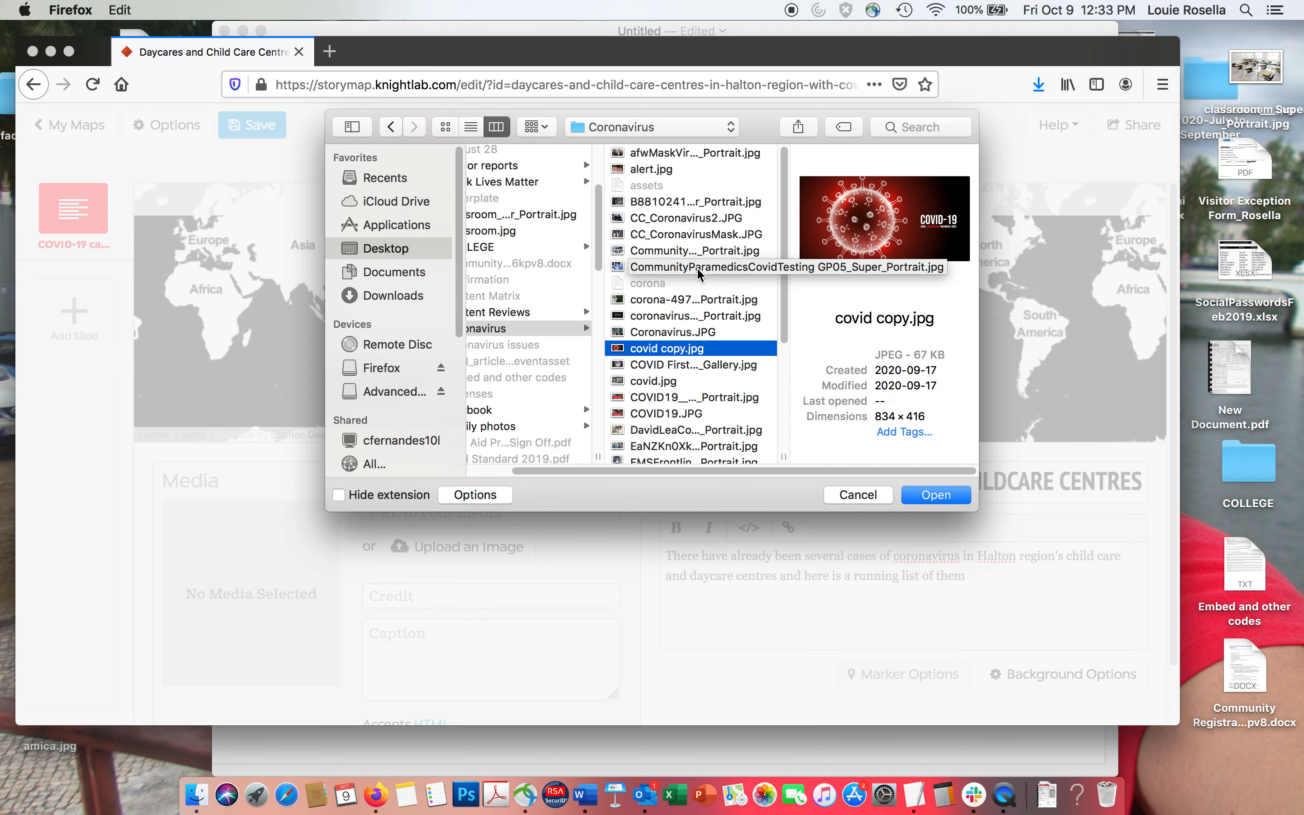
{"action": "left_click", "coordinate": [948, 496]}
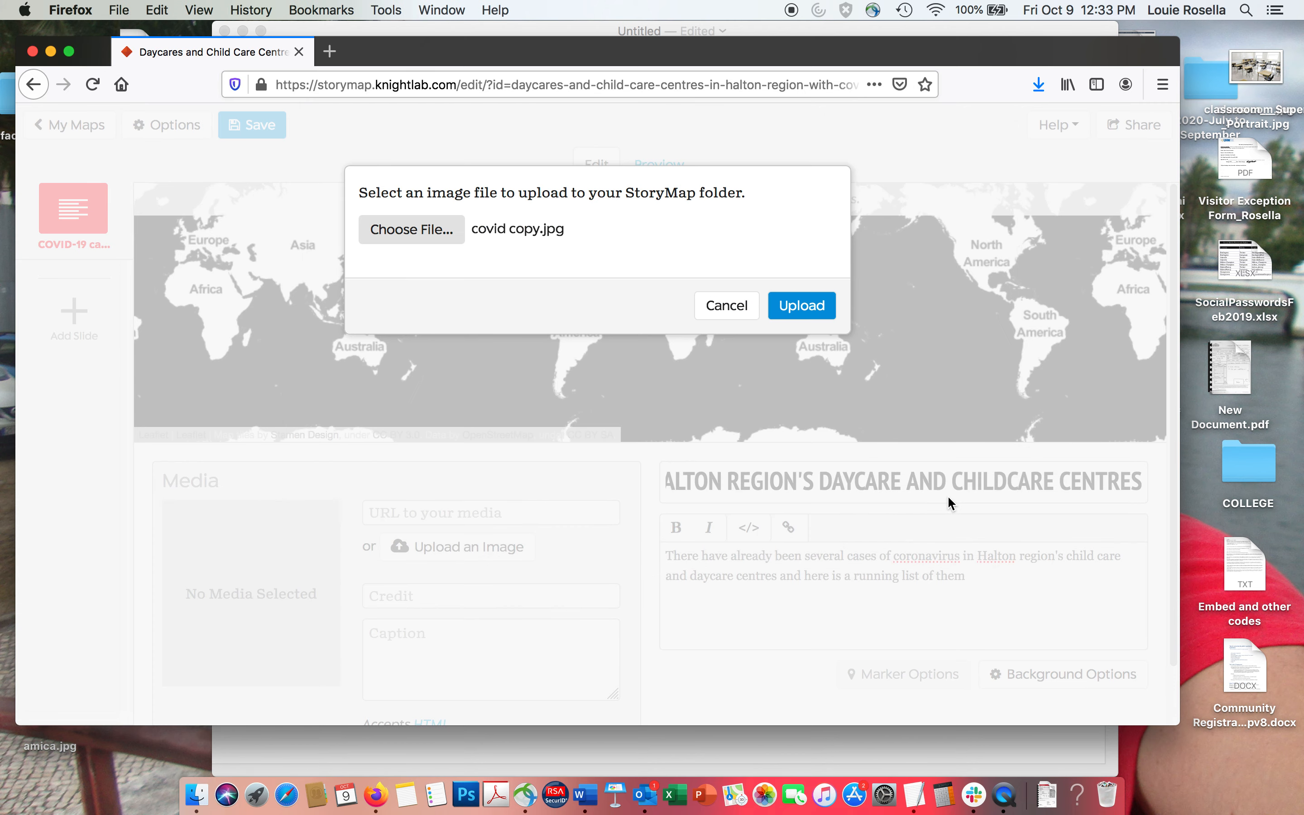
{"action": "left_click", "coordinate": [793, 297]}
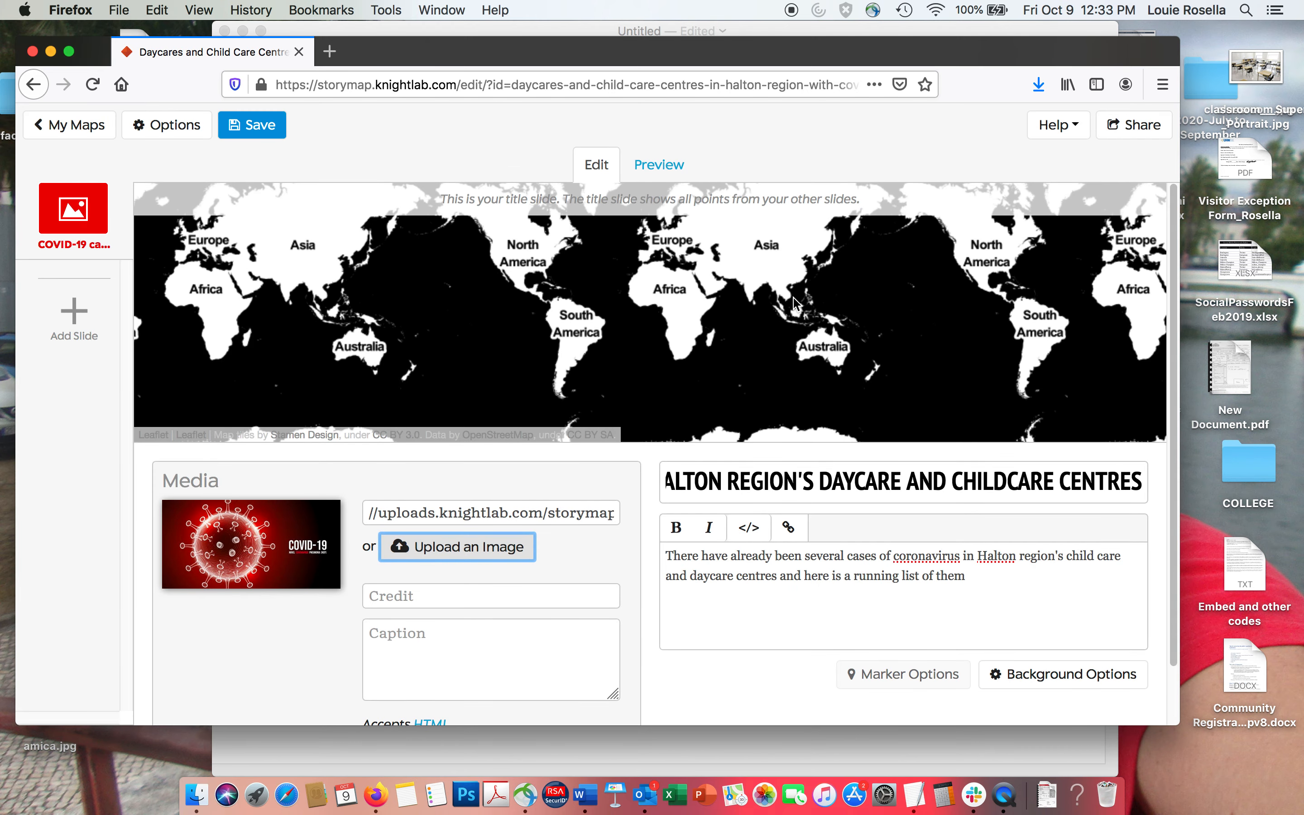
Set covid copy.jpg as the title slide's background image and save the StoryMap.
{"action": "left_click", "coordinate": [1046, 684]}
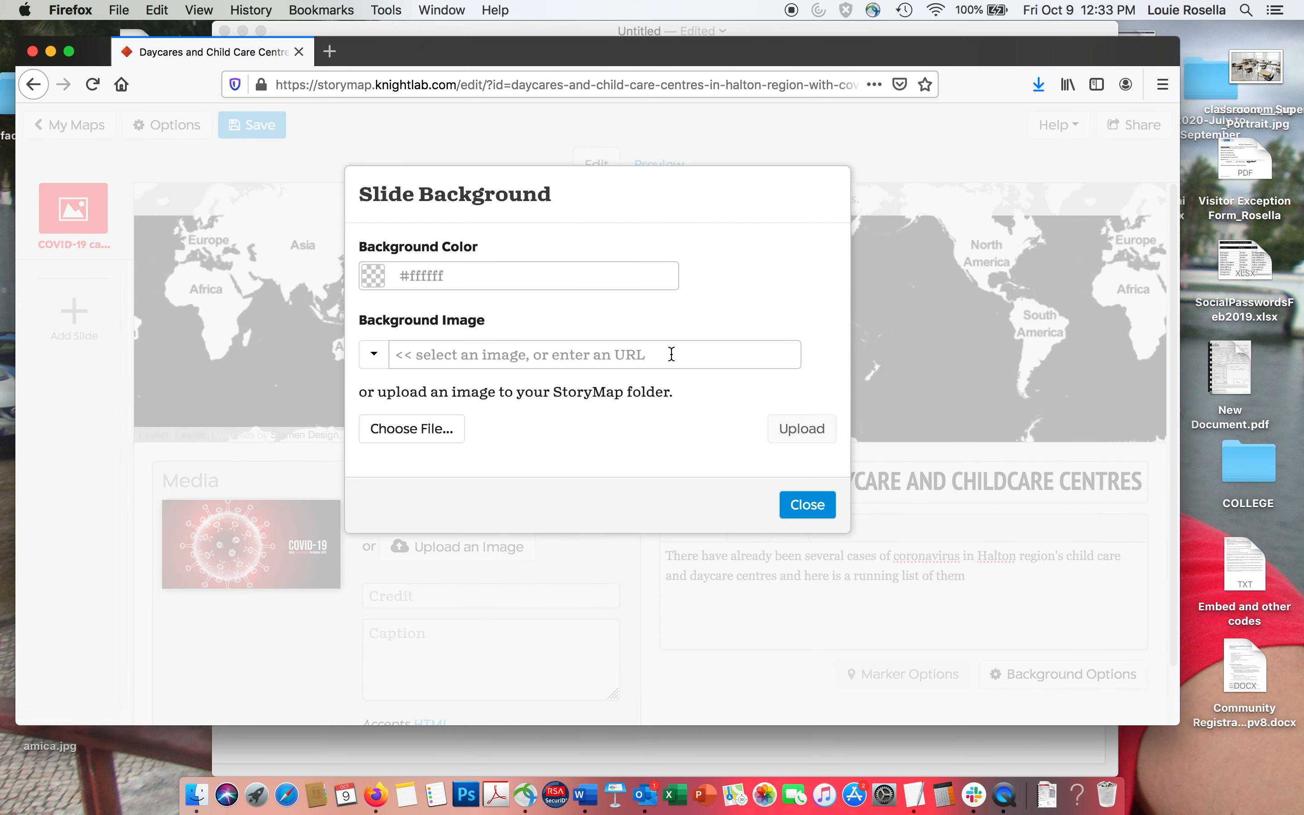
{"action": "left_click", "coordinate": [374, 360]}
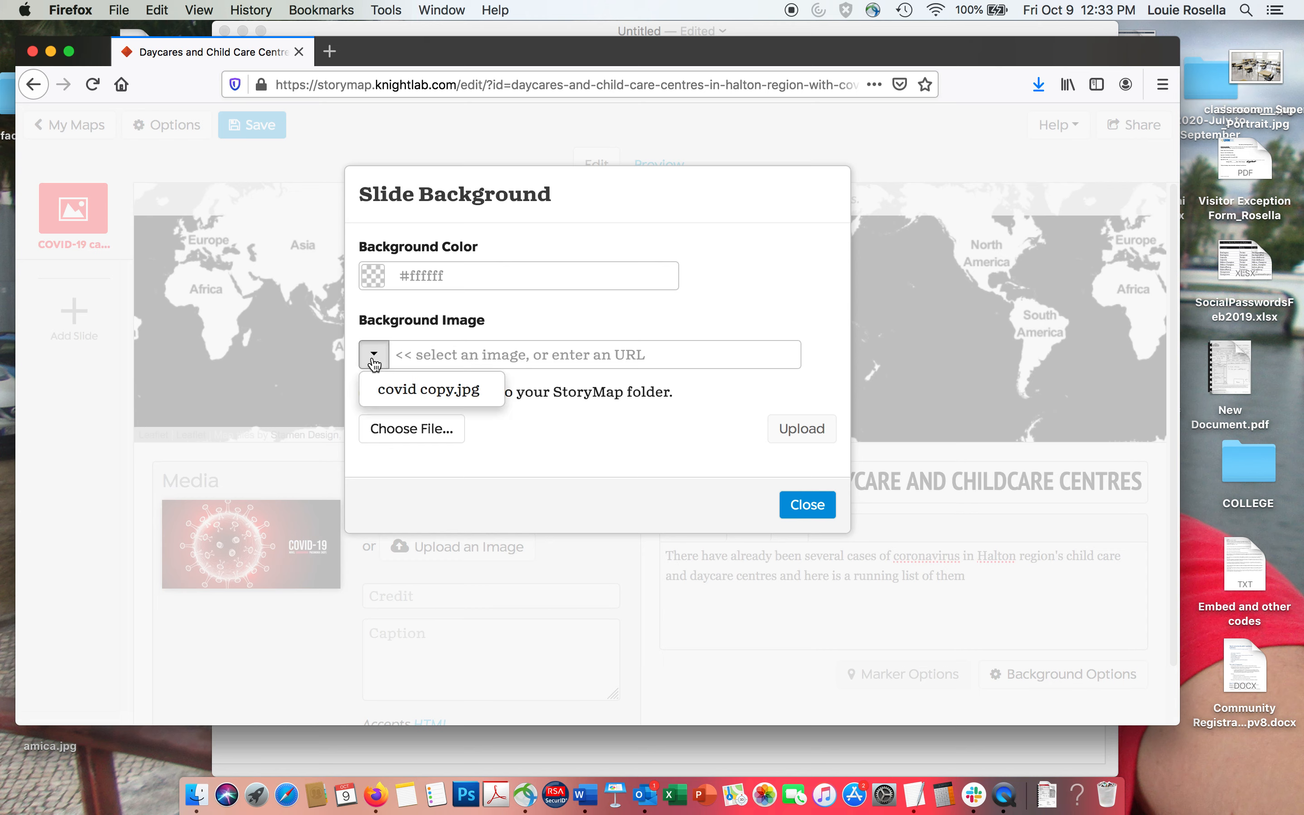
{"action": "left_click", "coordinate": [400, 390]}
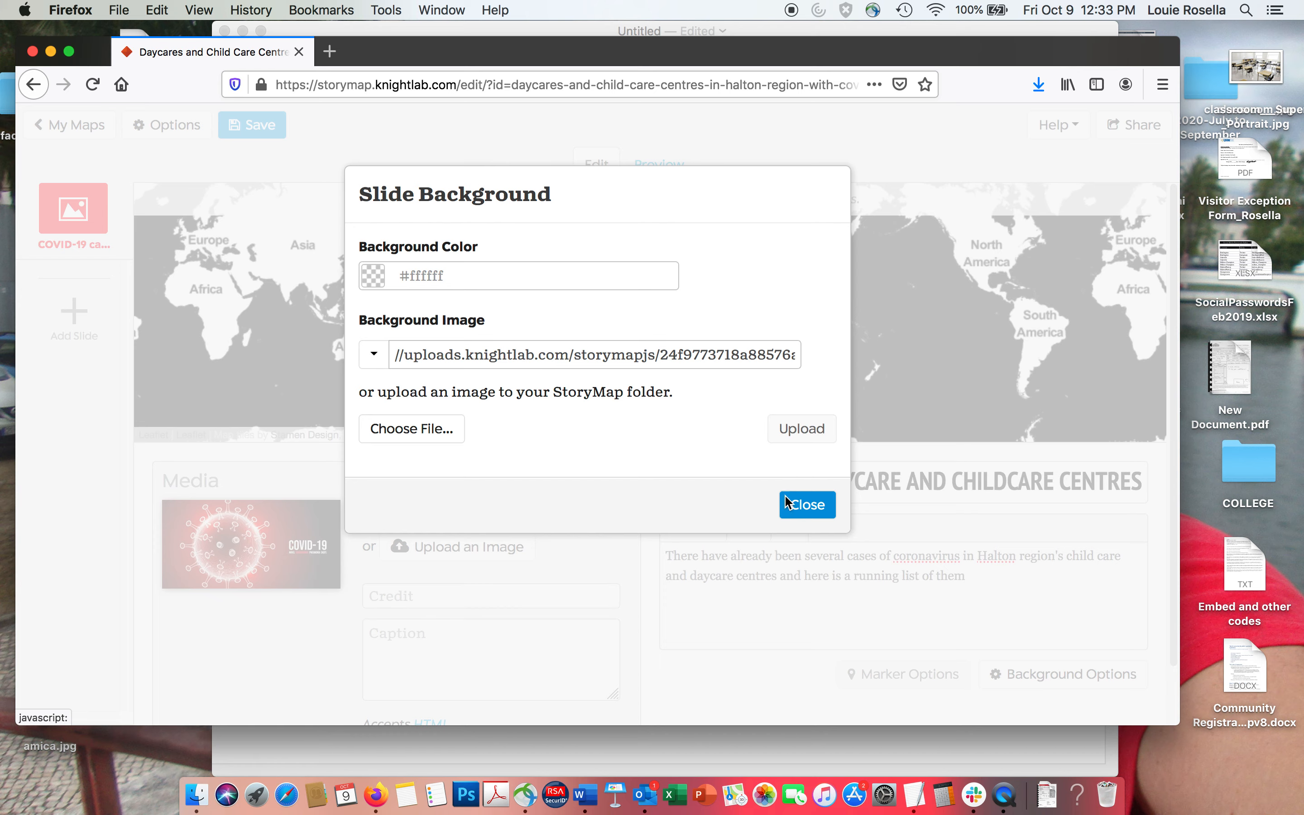
{"action": "left_click", "coordinate": [807, 505]}
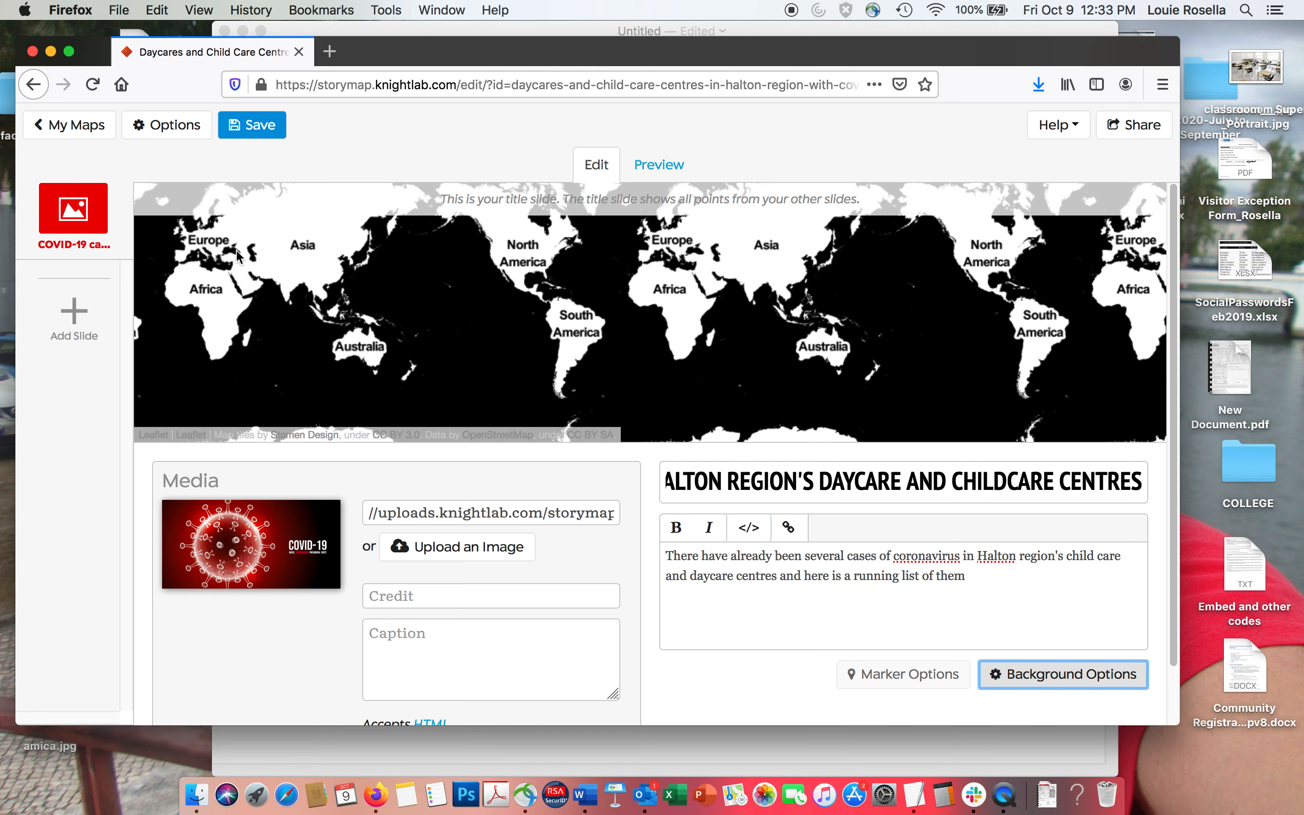
{"action": "left_click", "coordinate": [262, 133]}
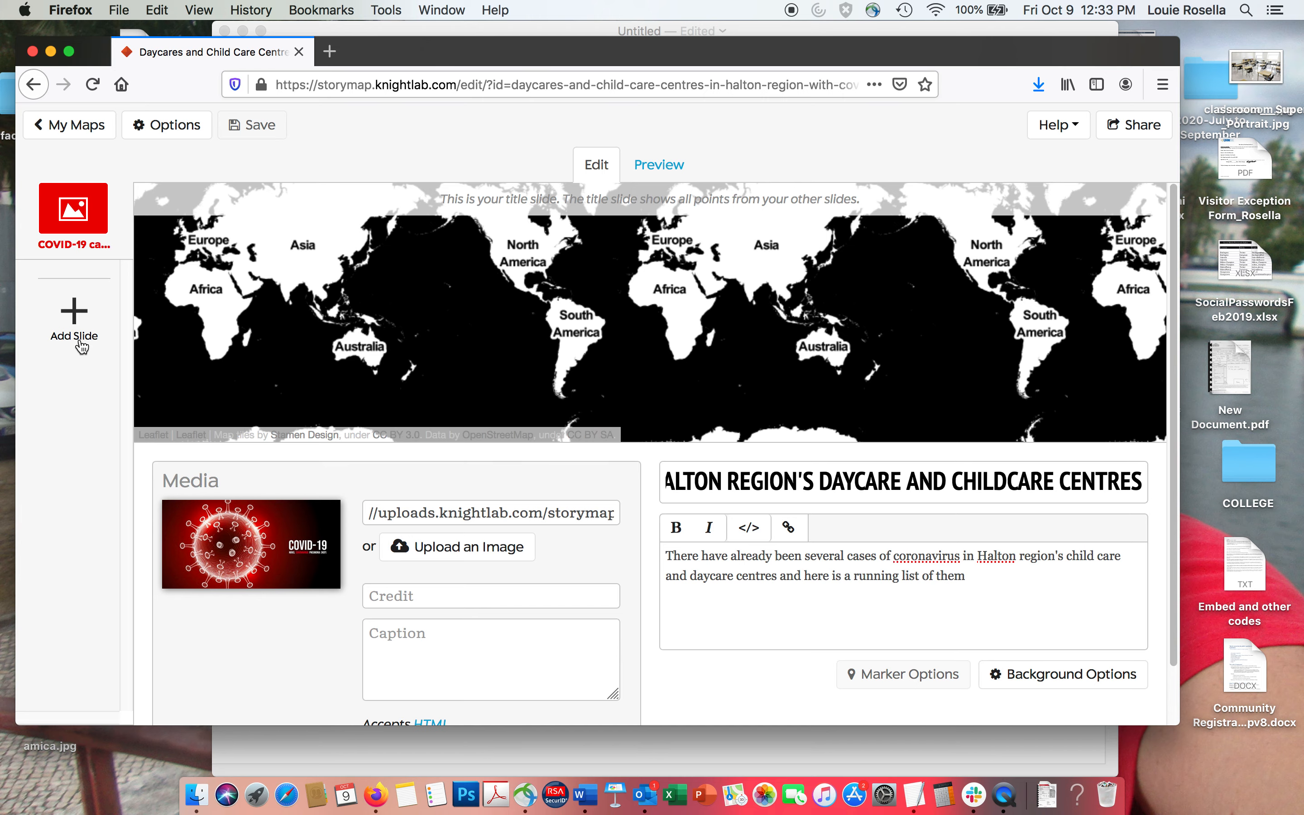
Switch to the TextEdit notes and copy the street address of Kids and Company in Burlington.
{"action": "left_click_drag", "start_coordinate": [437, 62], "coordinate": [481, 125]}
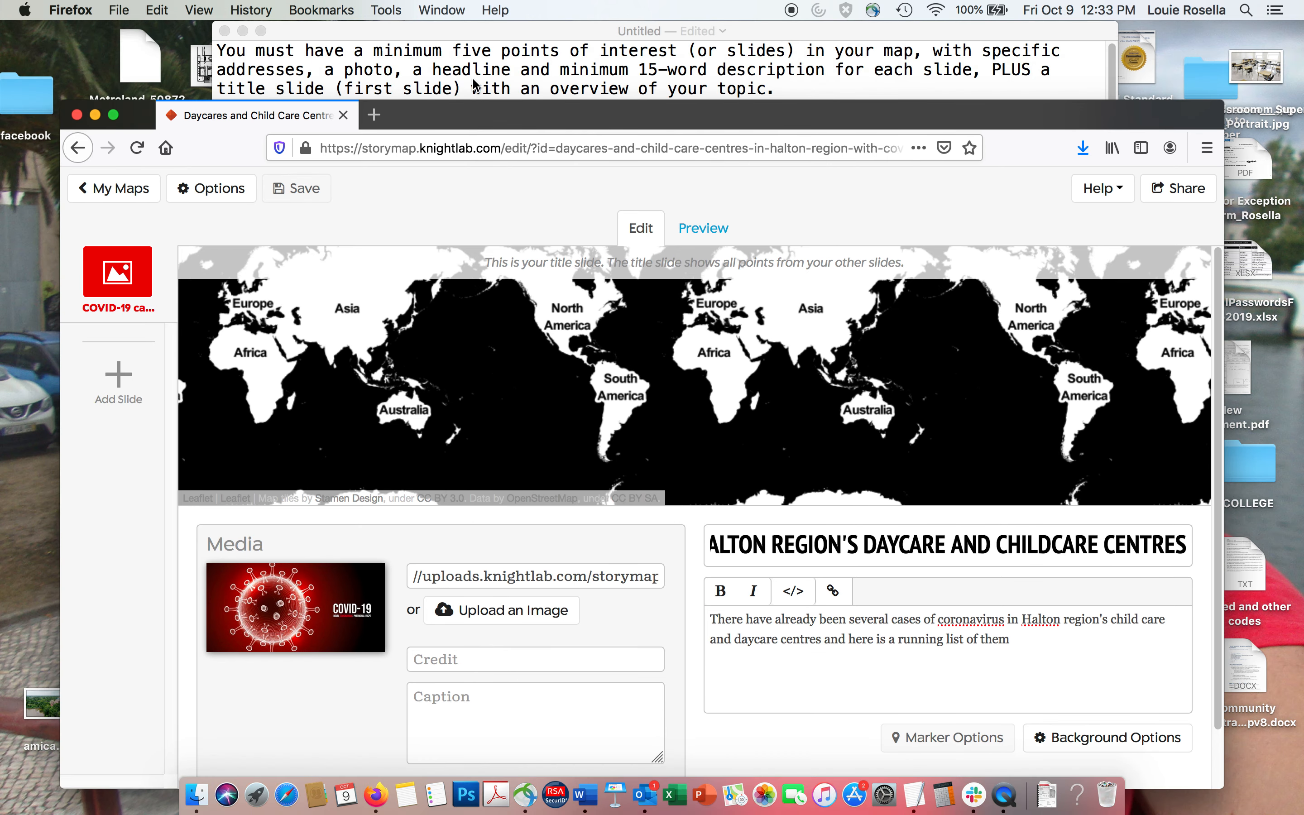
{"action": "left_click", "coordinate": [475, 86]}
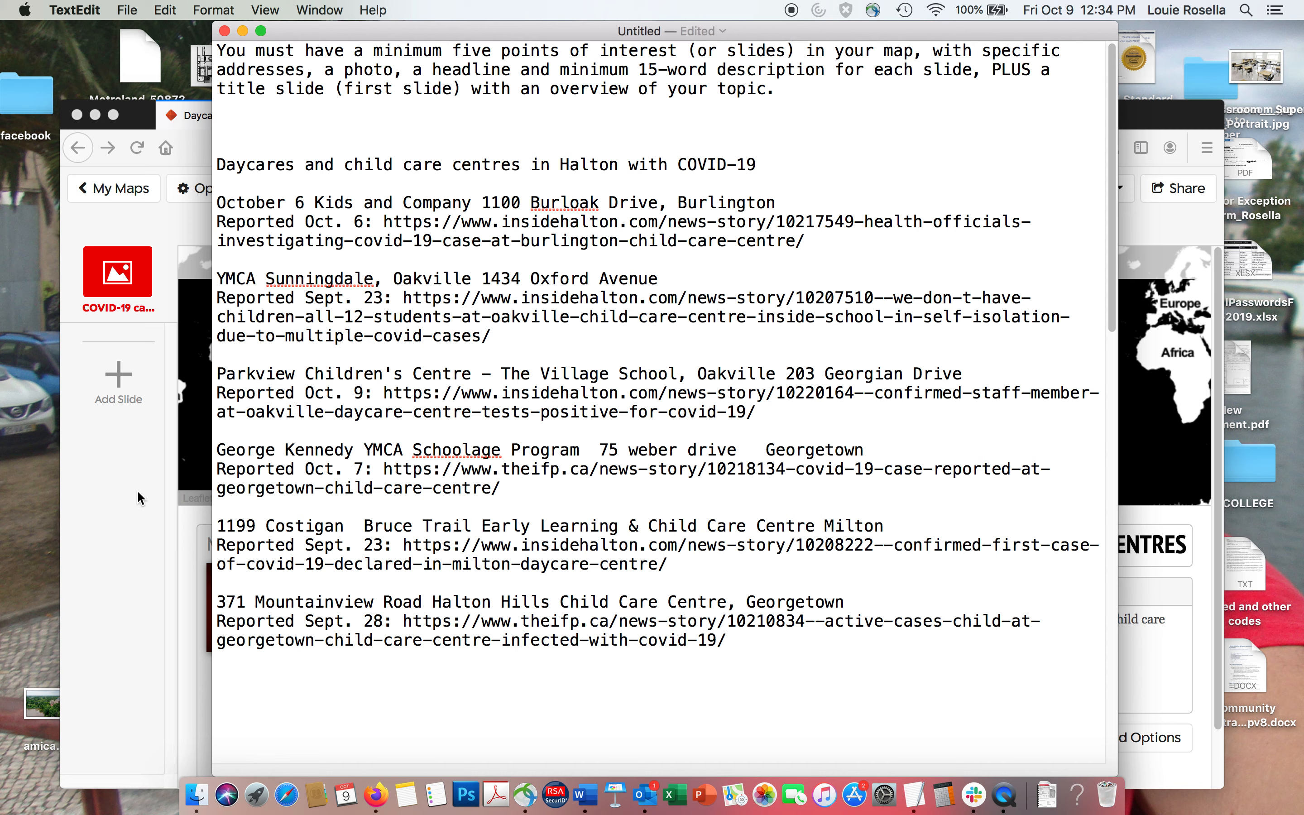
{"action": "left_click", "coordinate": [489, 241]}
{"action": "left_click", "coordinate": [462, 204]}
{"action": "left_click_drag", "start_coordinate": [482, 204], "coordinate": [656, 210]}
{"action": "key", "text": "super+c"}
Return to the StoryMap in Firefox, add a new slide and locate it at the copied Kids and Company address in Burlington, Ontario.
{"action": "left_click", "coordinate": [131, 371]}
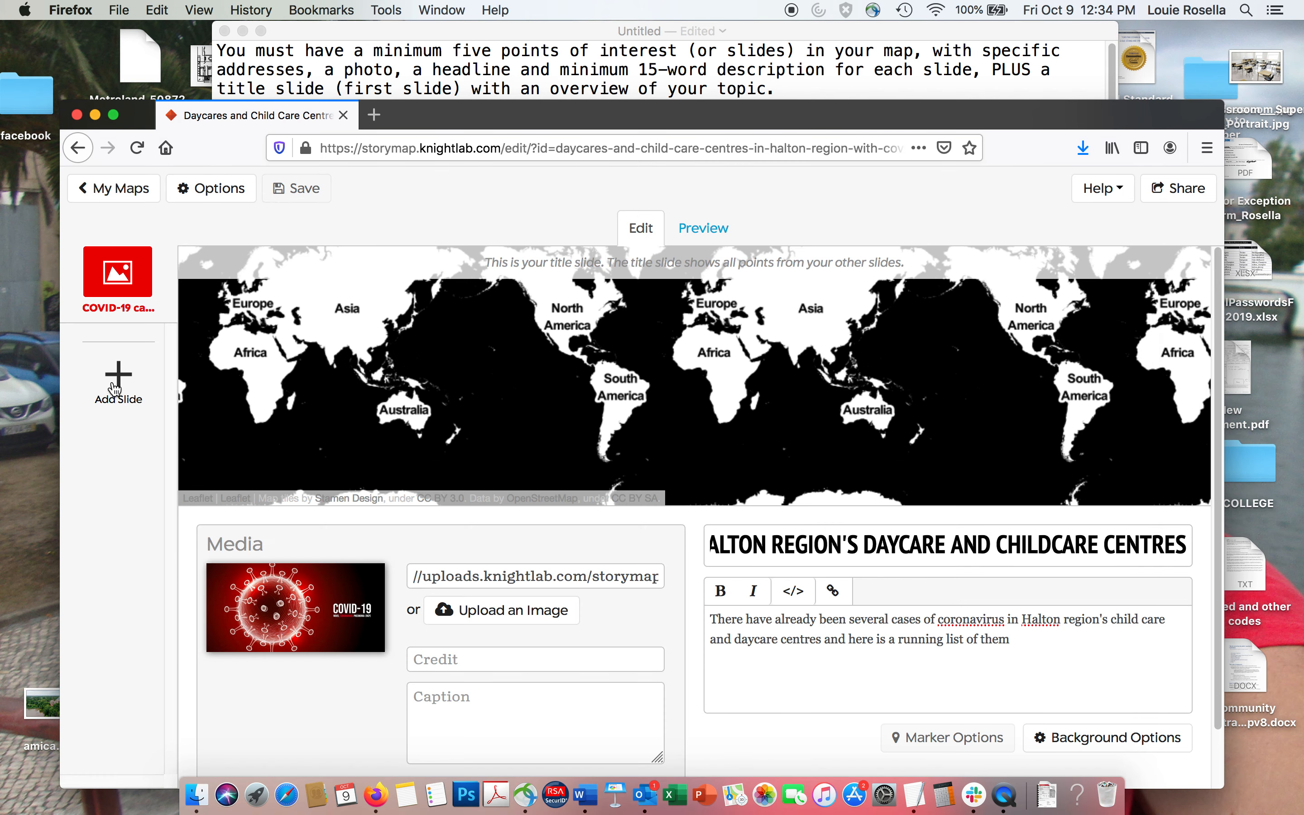
{"action": "left_click", "coordinate": [116, 379]}
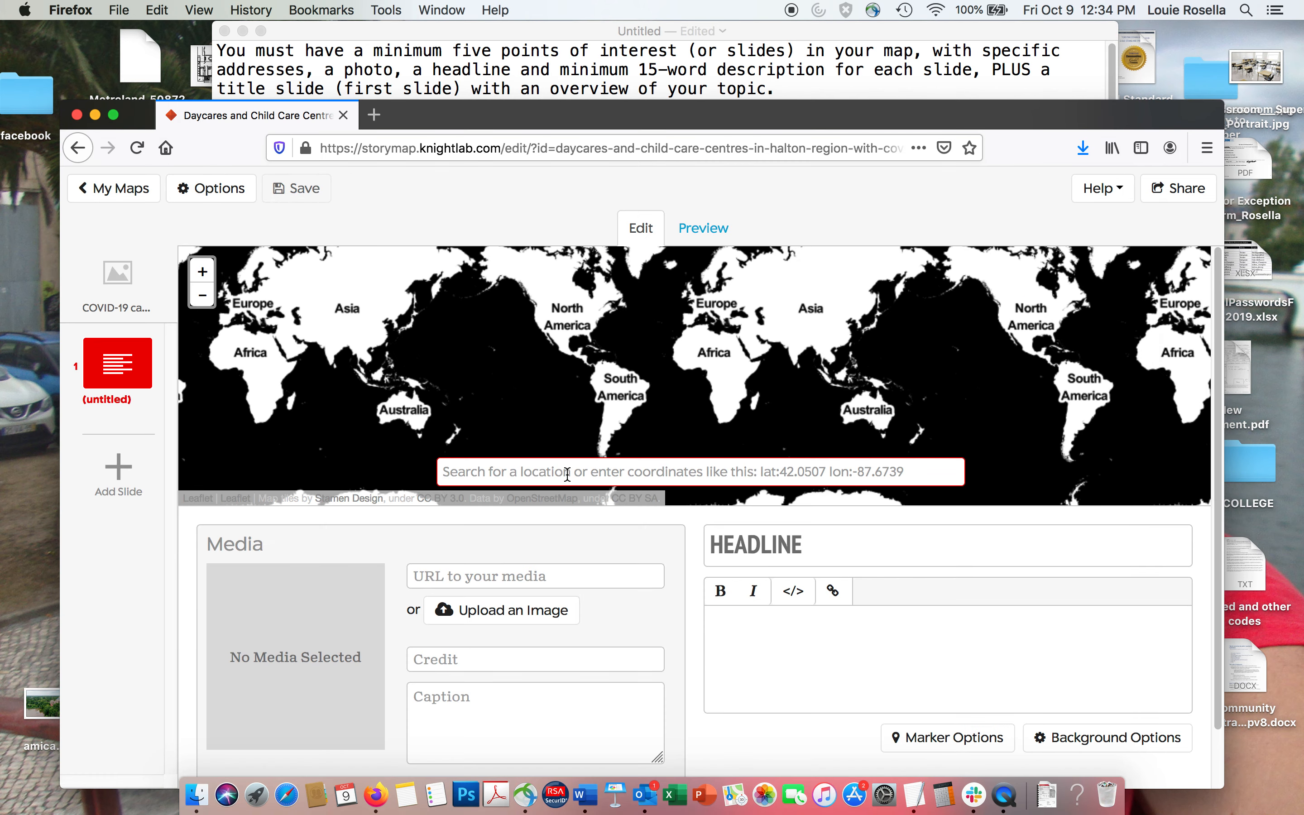
{"action": "key", "text": "super+v"}
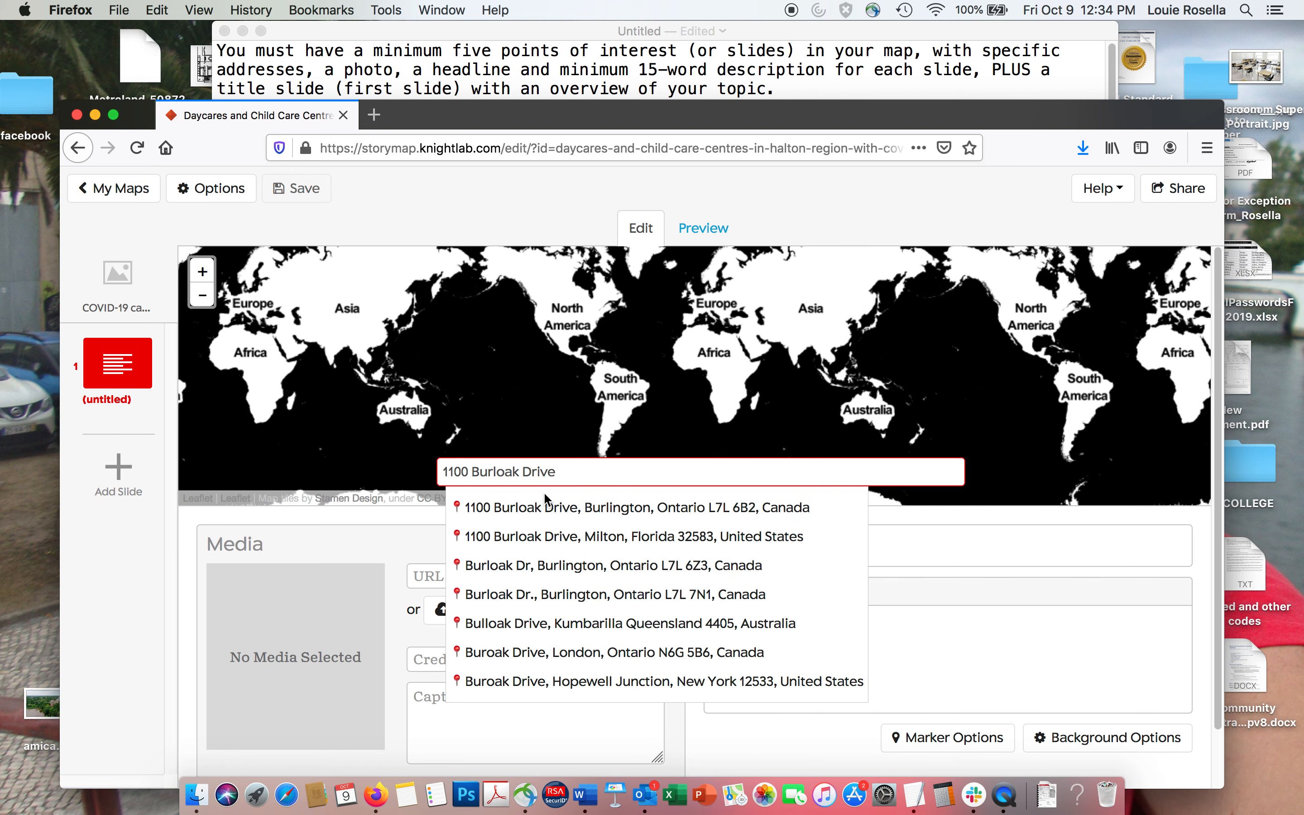
{"action": "left_click", "coordinate": [525, 517]}
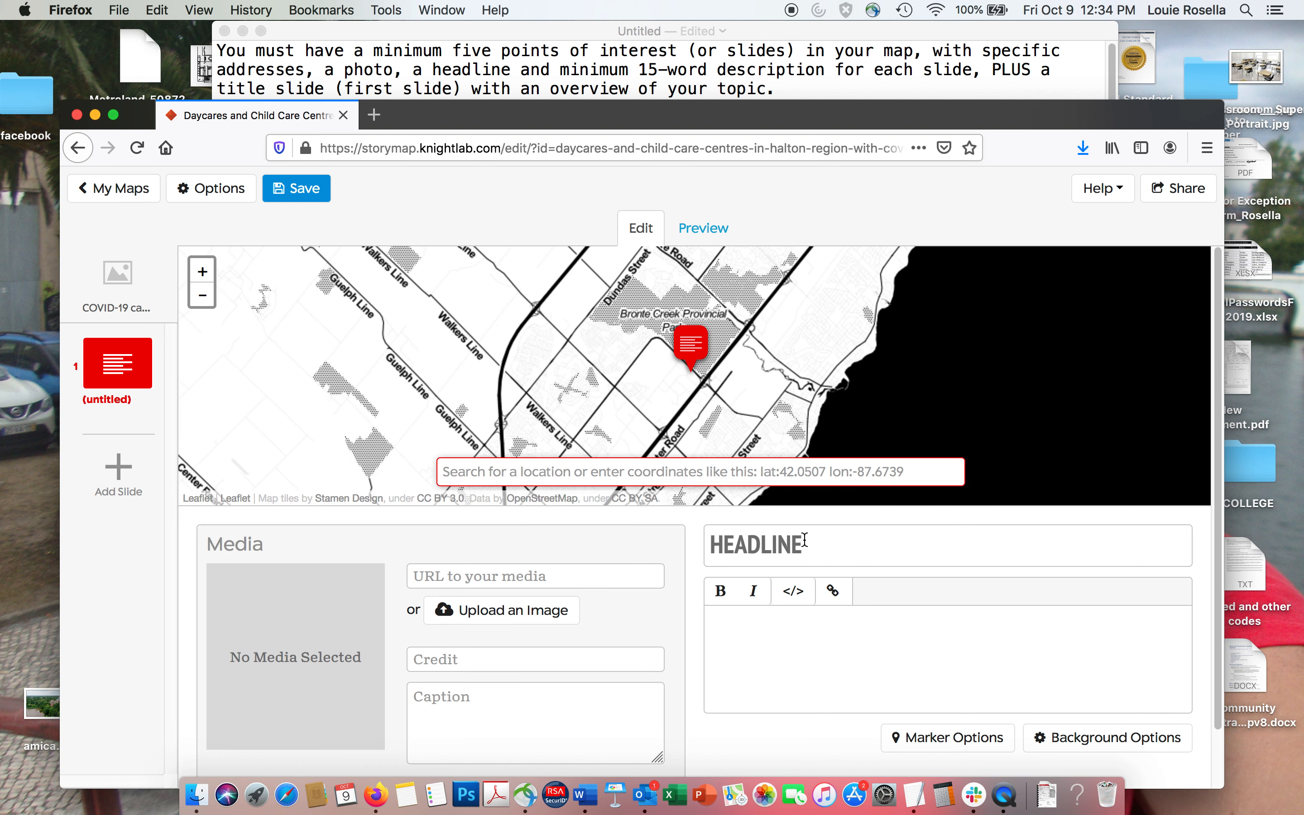
Set the new slide's headline to "Kids and Company, Burlington", copying the centre's name from the TextEdit notes.
{"action": "left_click", "coordinate": [603, 82]}
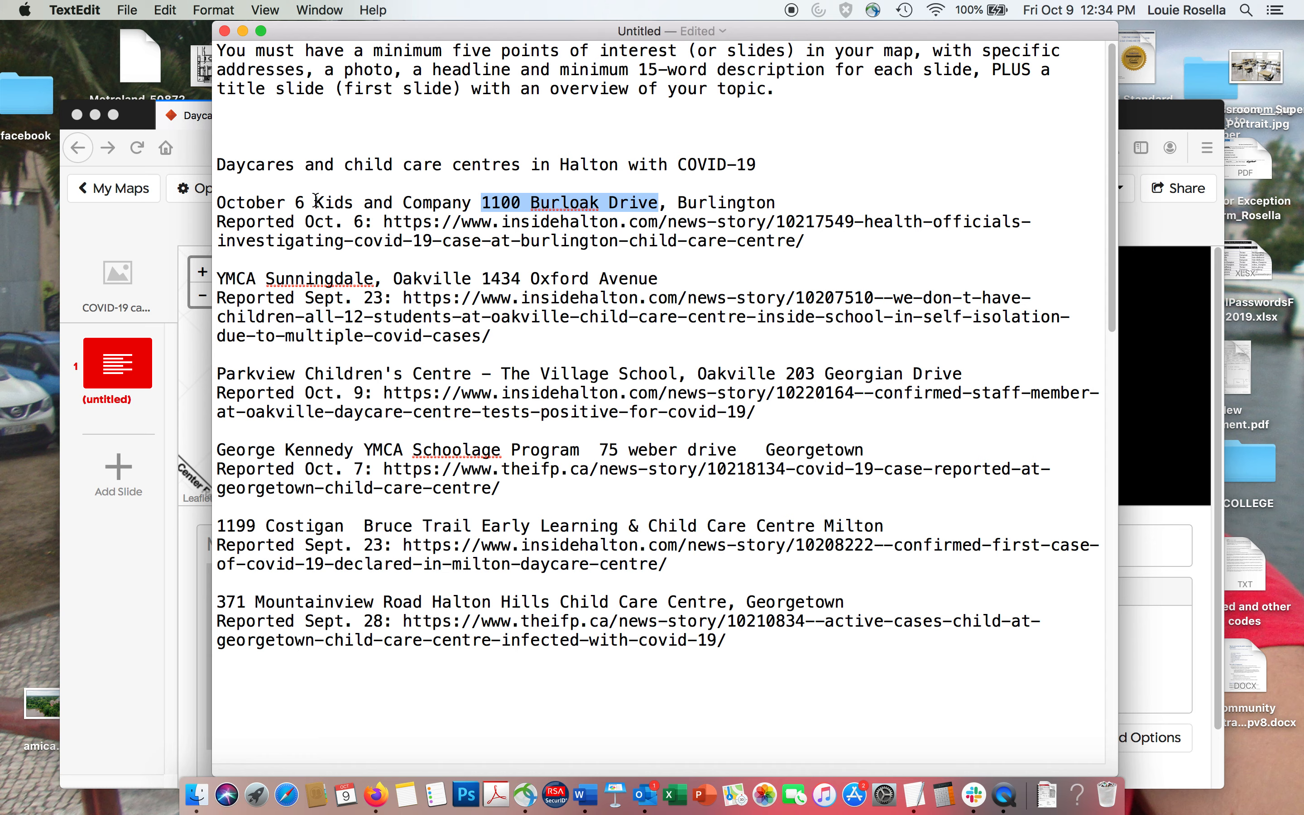
{"action": "left_click_drag", "start_coordinate": [315, 205], "coordinate": [472, 206]}
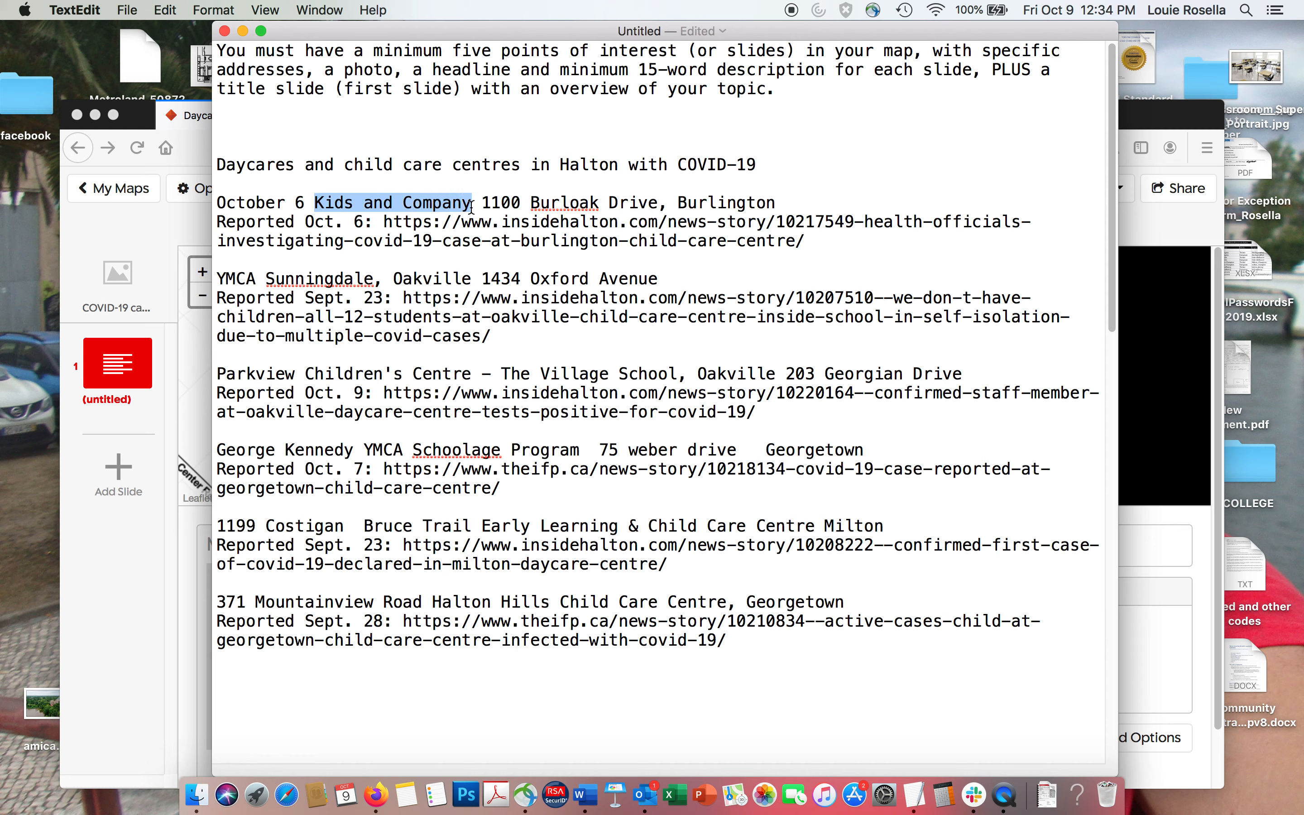
{"action": "key", "text": "super+c"}
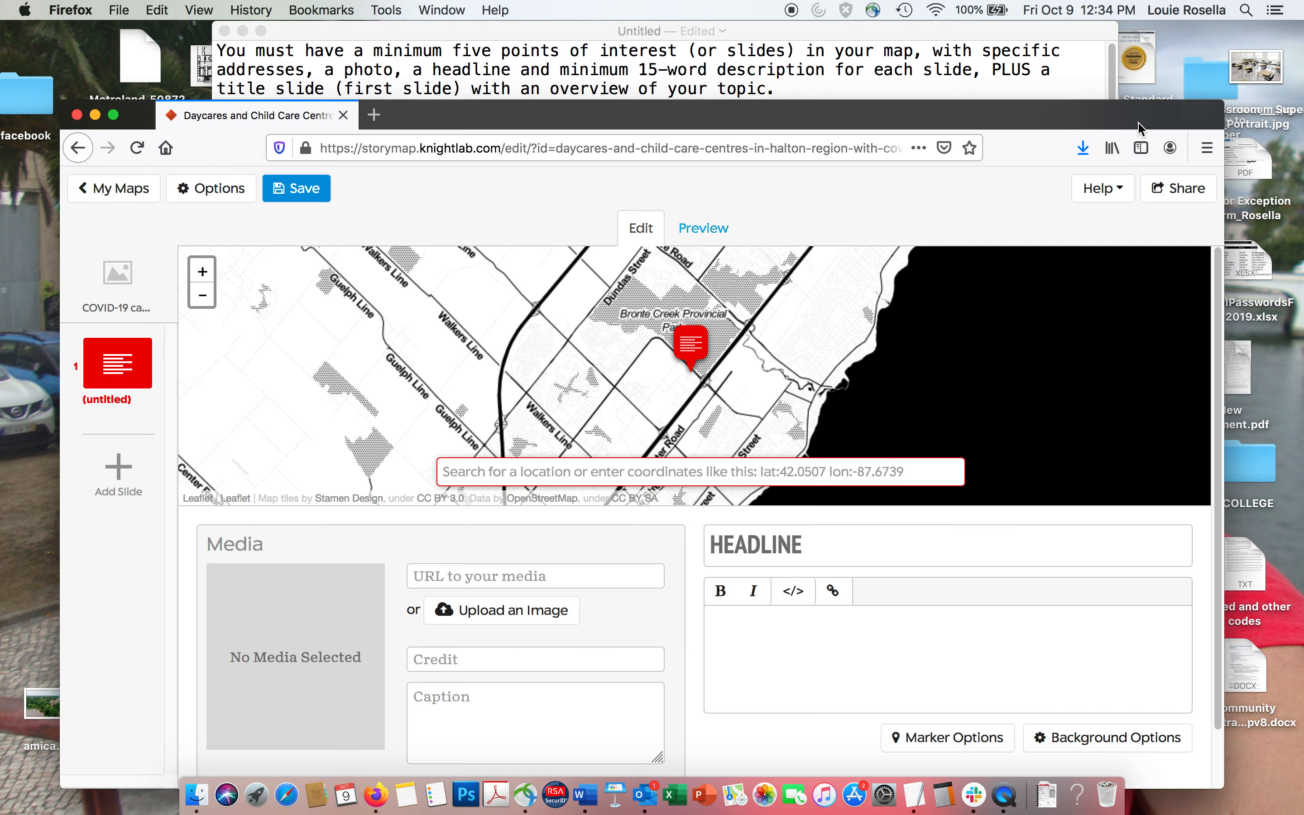
{"action": "left_click", "coordinate": [1143, 127]}
{"action": "left_click", "coordinate": [748, 559]}
{"action": "key", "text": "super+v"}
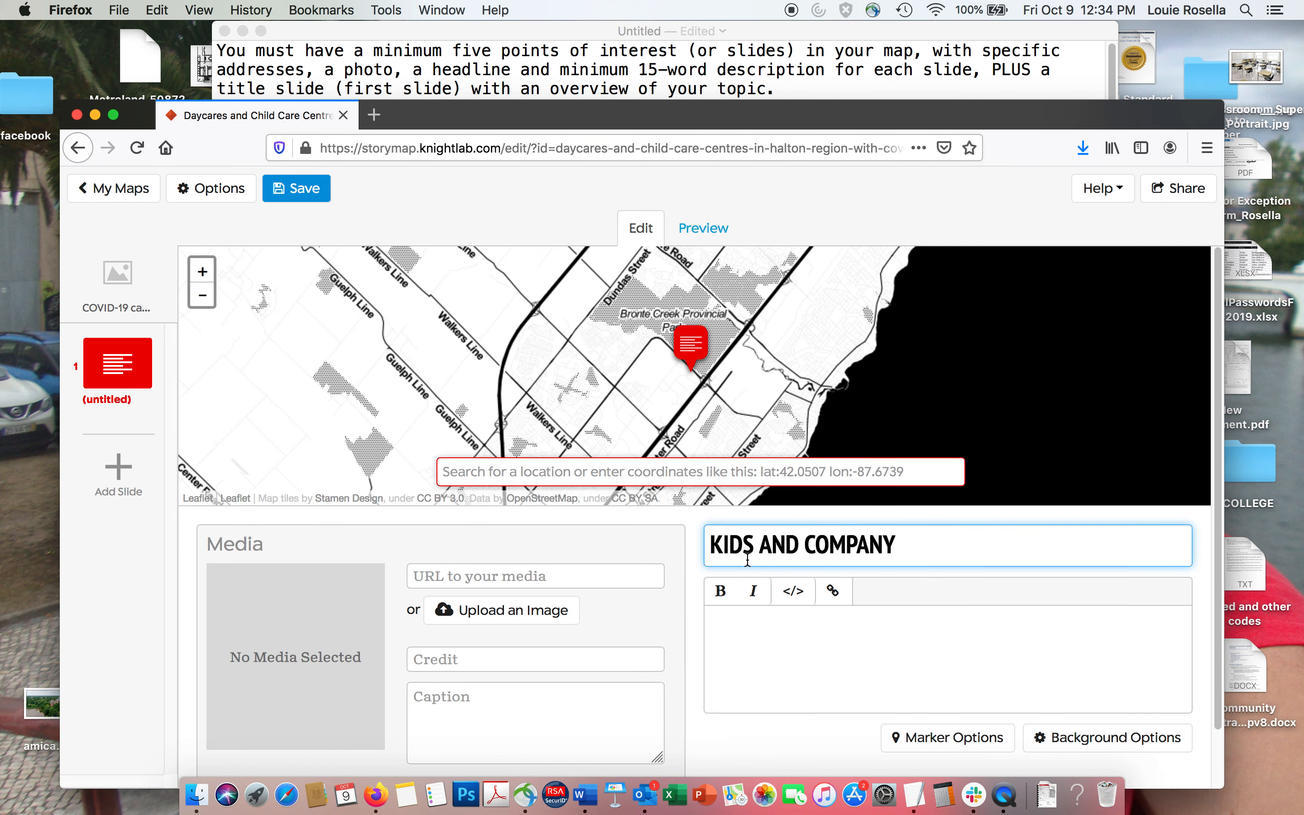
{"action": "type", "text": ", Burlingto"}
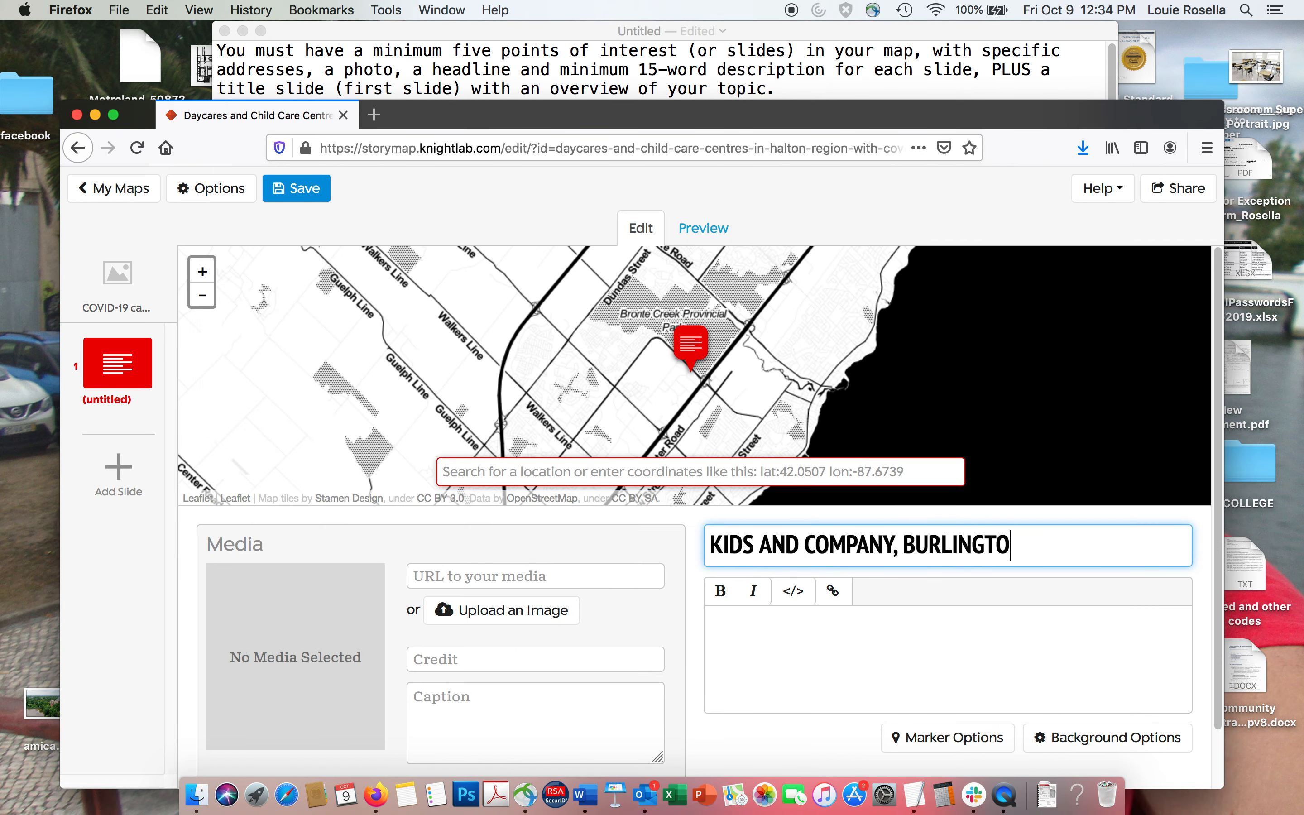
{"action": "type", "text": "n"}
Copy the "Reported Oct. 6" line with its insidehalton.com link from the TextEdit notes into the Kids and Company slide's description.
{"action": "left_click", "coordinate": [749, 635]}
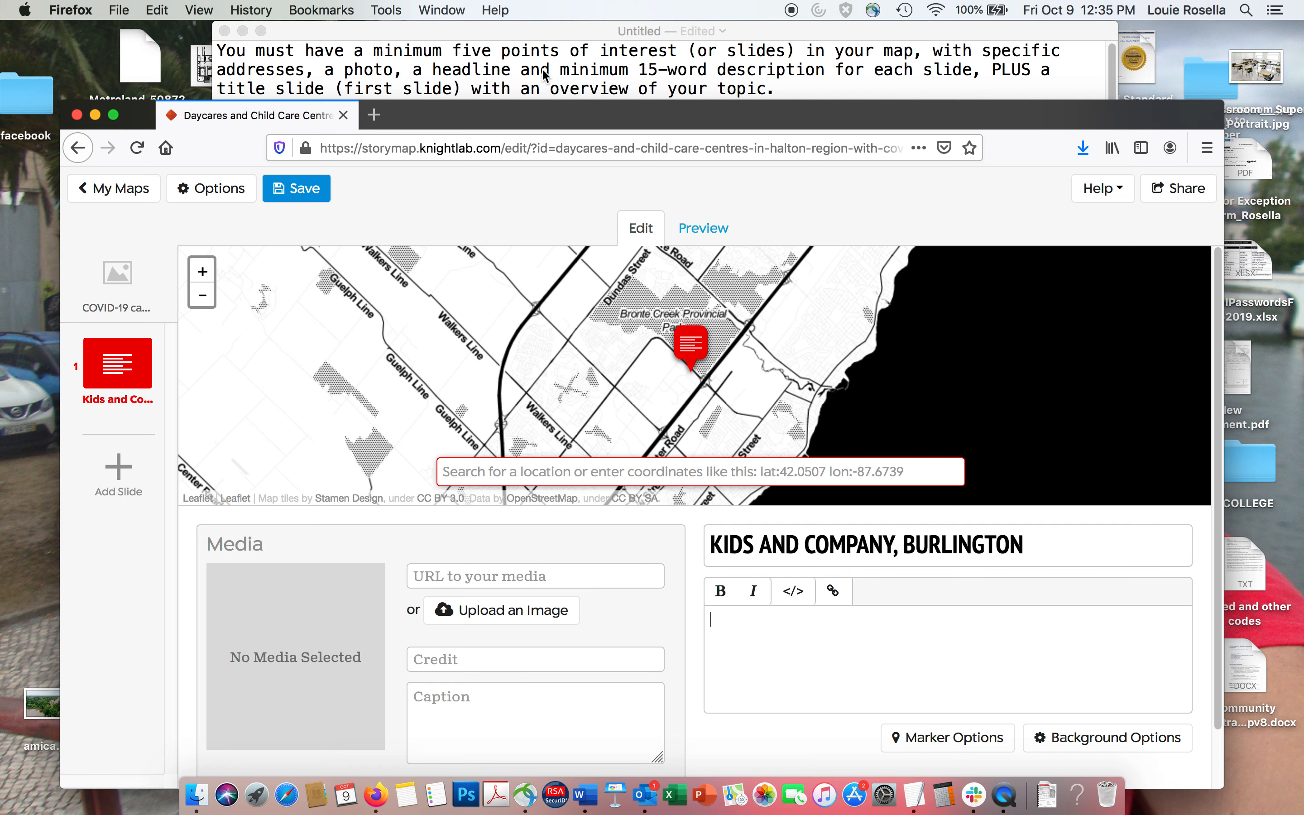
{"action": "left_click", "coordinate": [543, 77]}
{"action": "left_click_drag", "start_coordinate": [218, 223], "coordinate": [816, 239]}
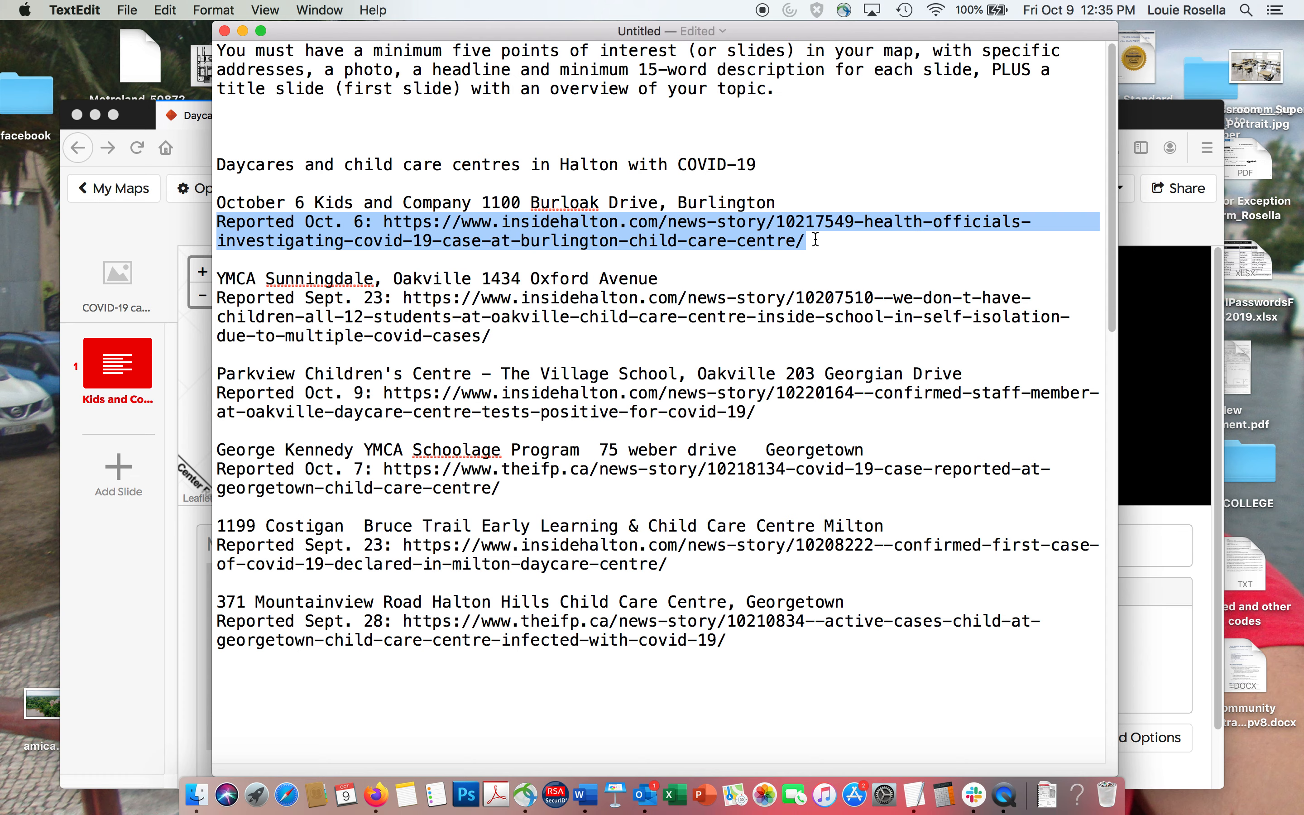
{"action": "key", "text": "super+c"}
{"action": "left_click", "coordinate": [1146, 110]}
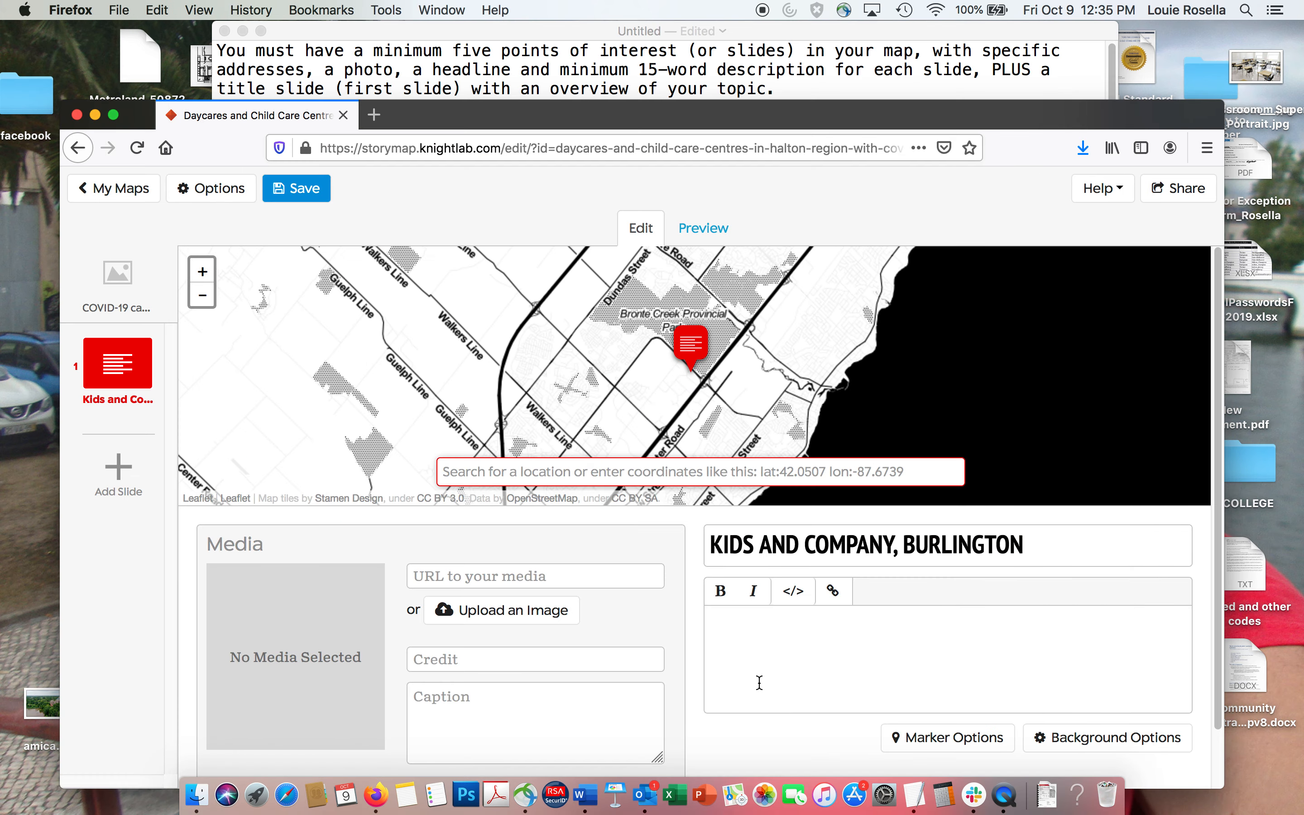
{"action": "key", "text": "super+v"}
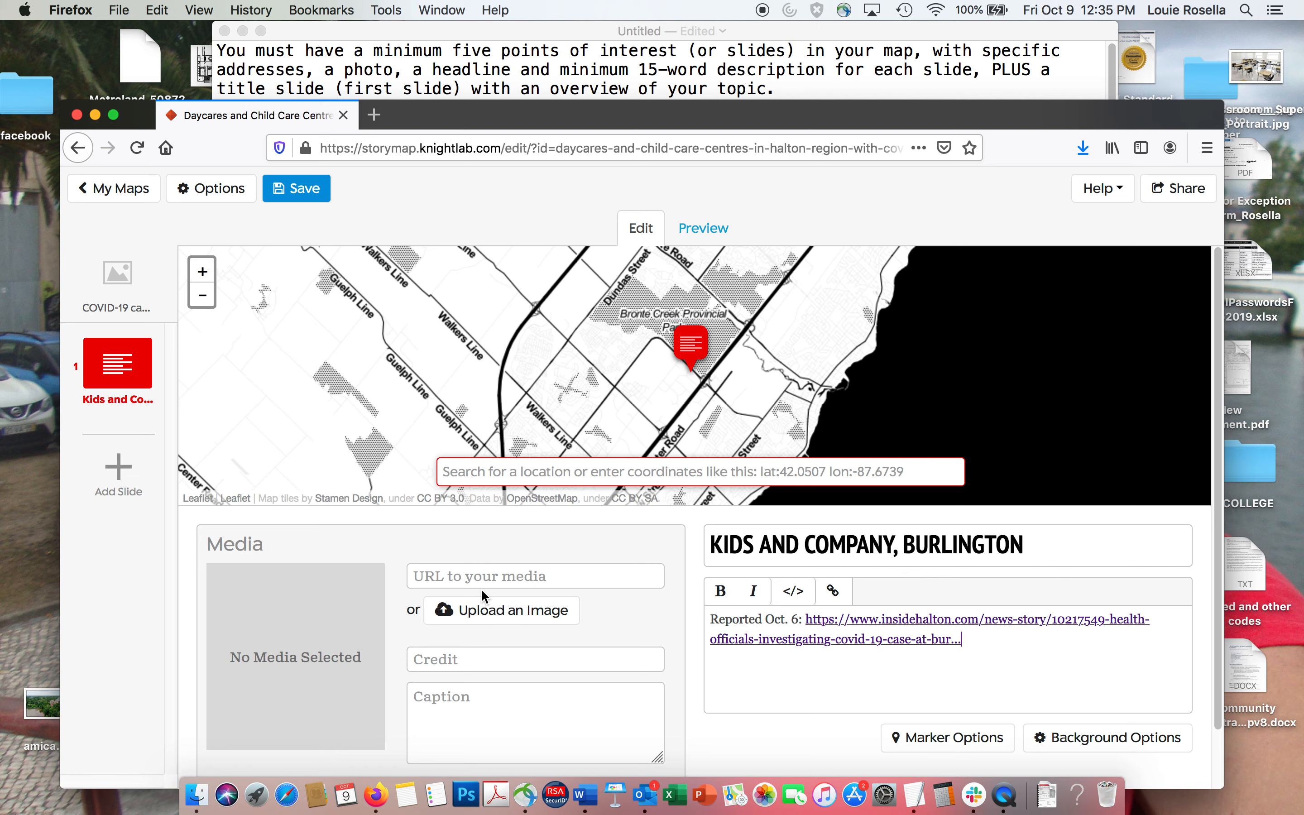
Upload COVID19___Super_Portrait.jpg from the Coronavirus folder as the Kids and Company slide's media image.
{"action": "left_click", "coordinate": [484, 616]}
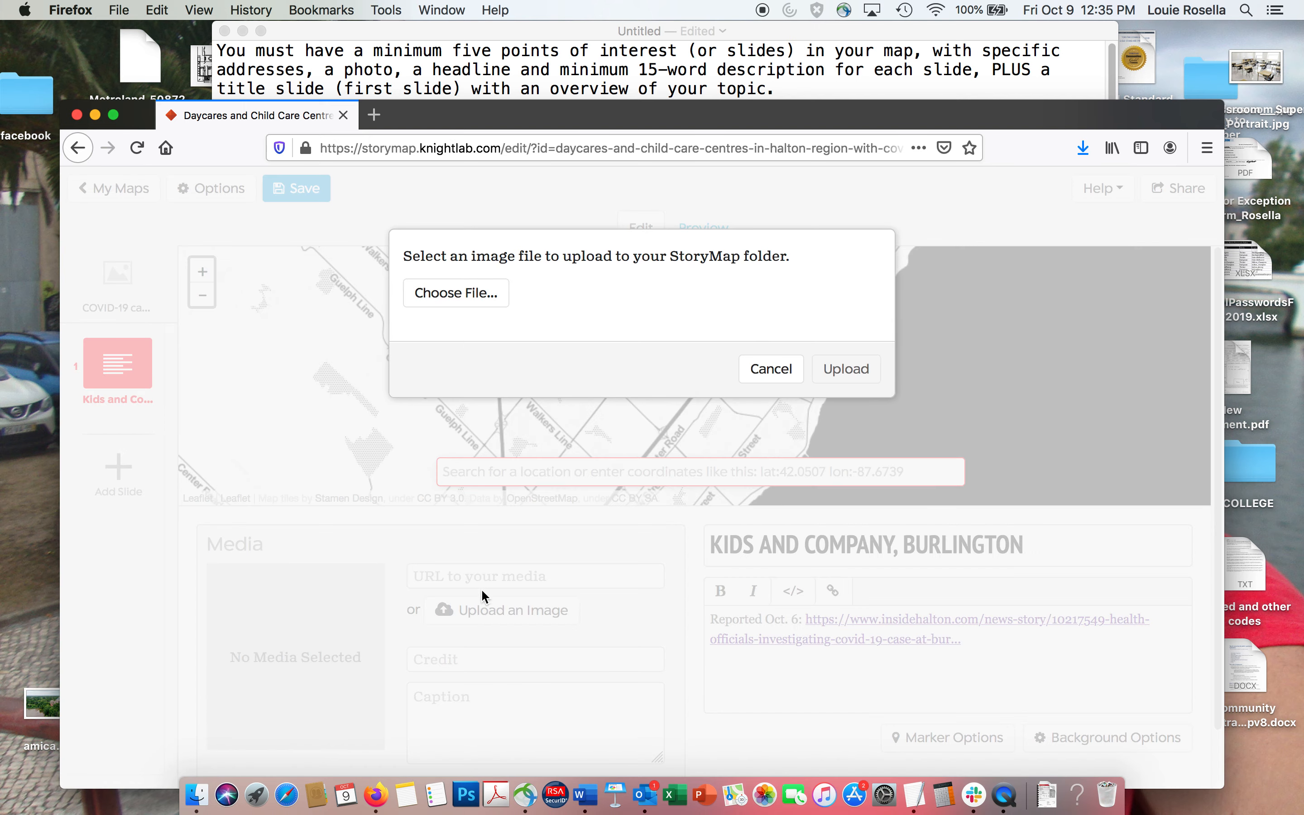
{"action": "left_click", "coordinate": [454, 294]}
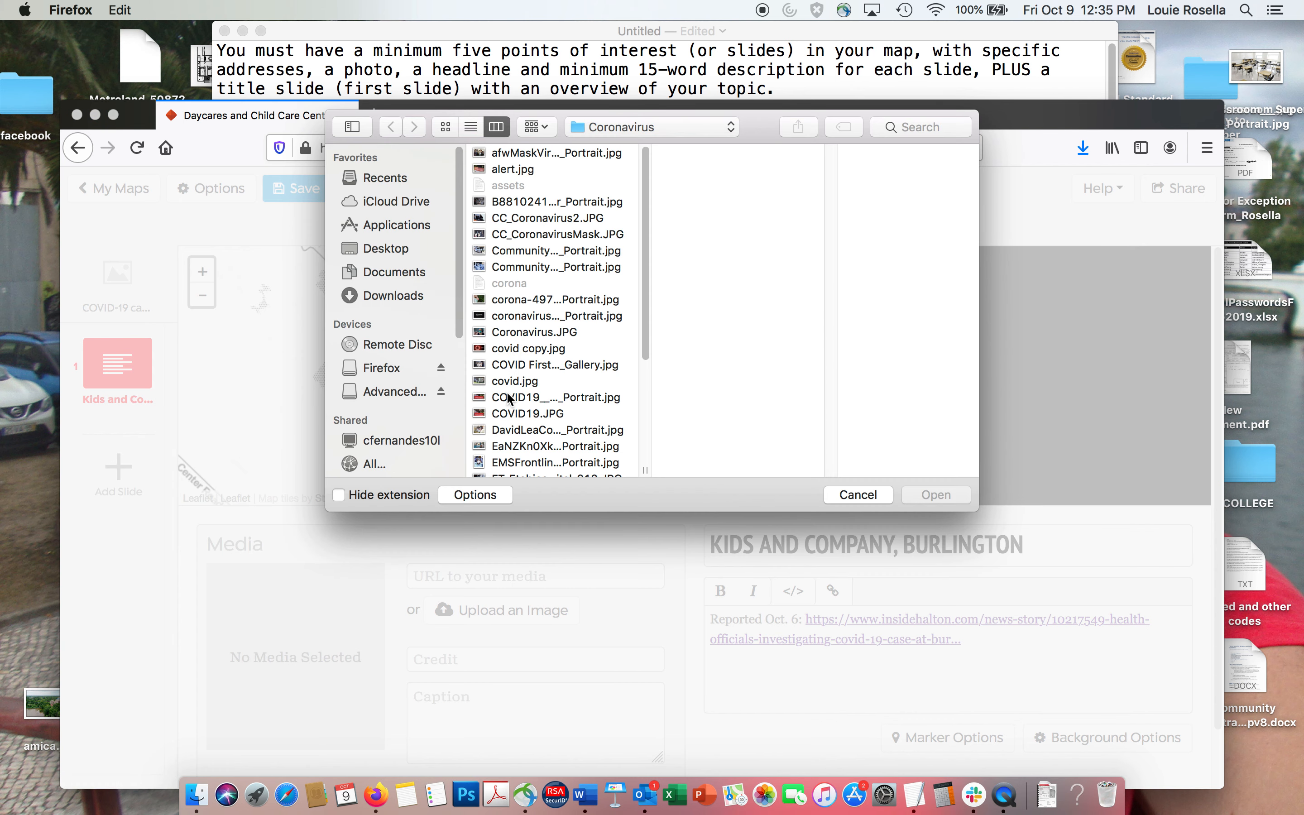
{"action": "left_click_drag", "start_coordinate": [643, 318], "coordinate": [646, 408]}
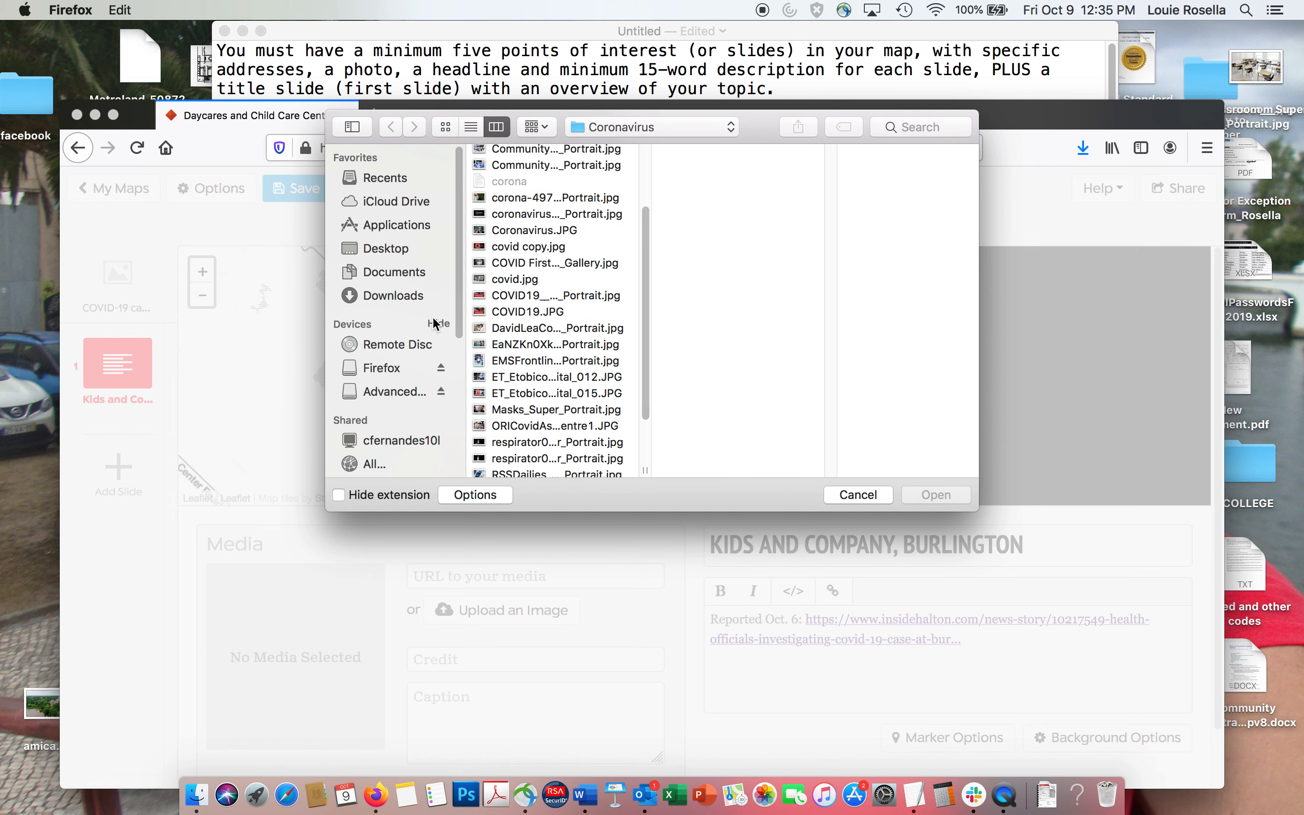
{"action": "left_click", "coordinate": [514, 278]}
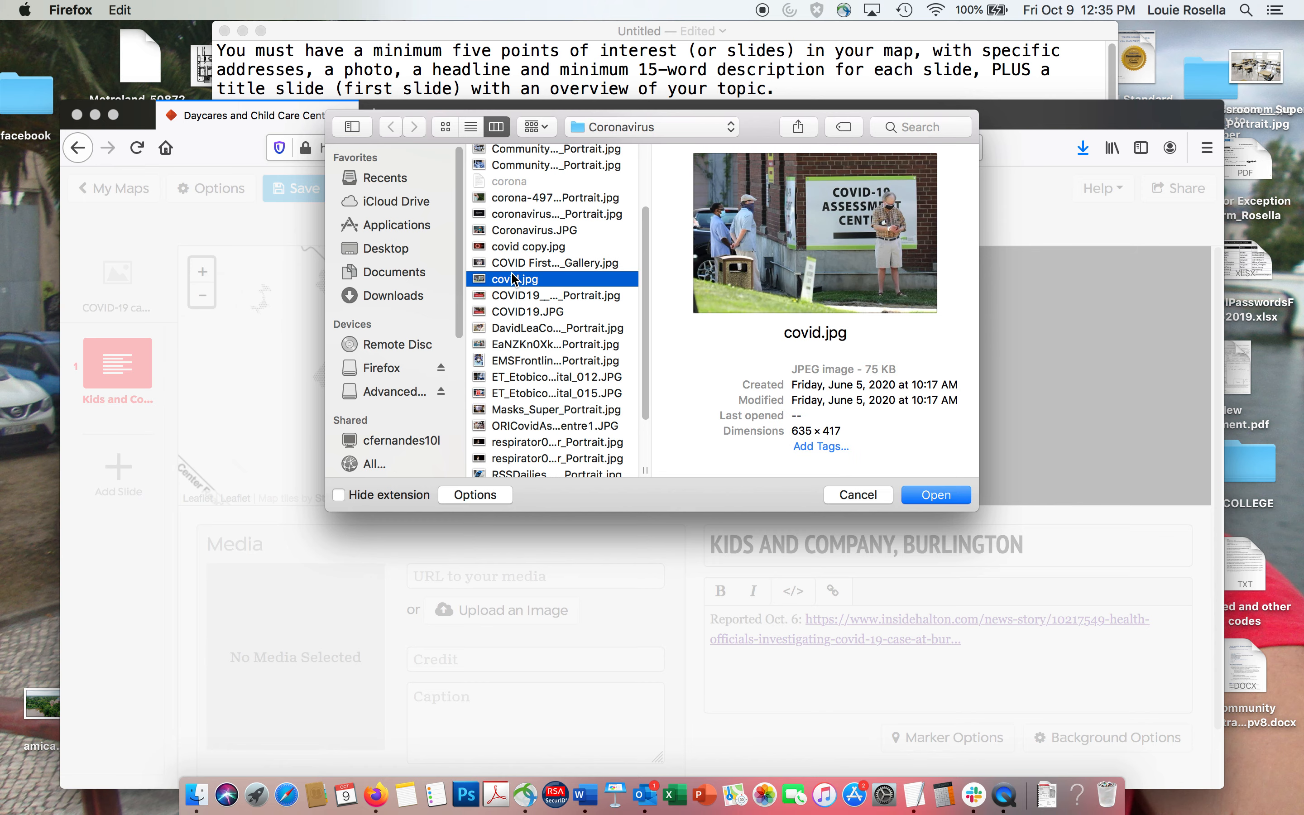
{"action": "key", "text": "Down"}
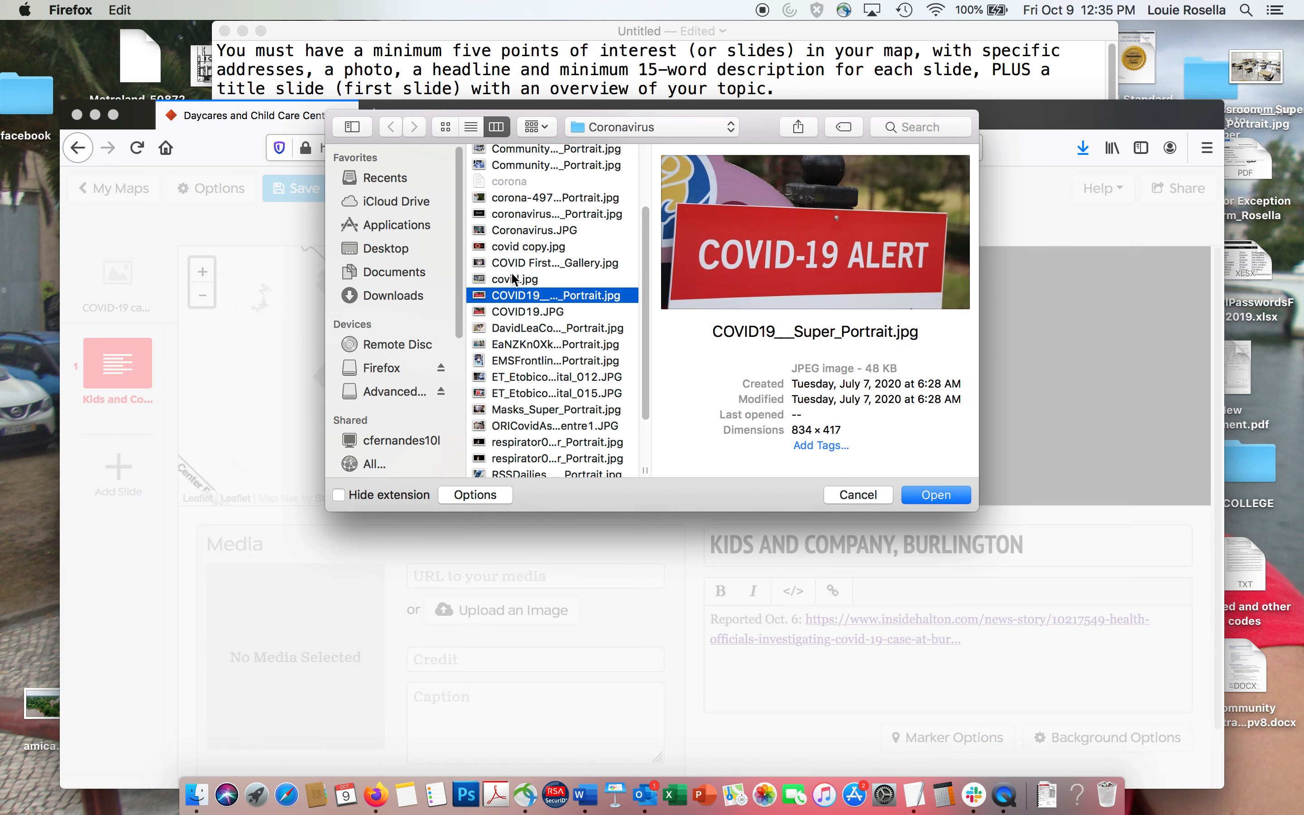
{"action": "left_click", "coordinate": [935, 495]}
{"action": "left_click", "coordinate": [828, 367]}
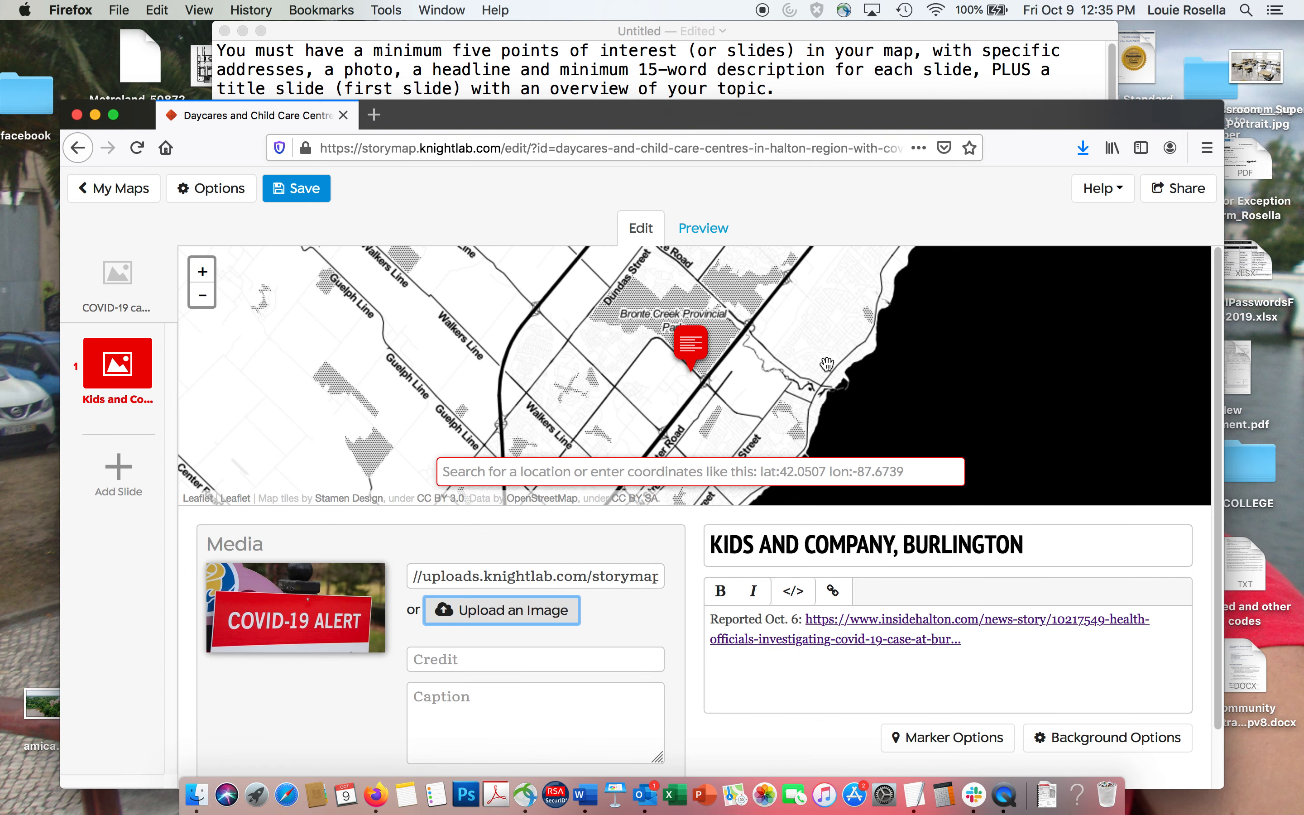
Set COVID19___Super_Portrait.jpg as the Kids and Company slide's background image.
{"action": "left_click_drag", "start_coordinate": [756, 104], "coordinate": [754, 25]}
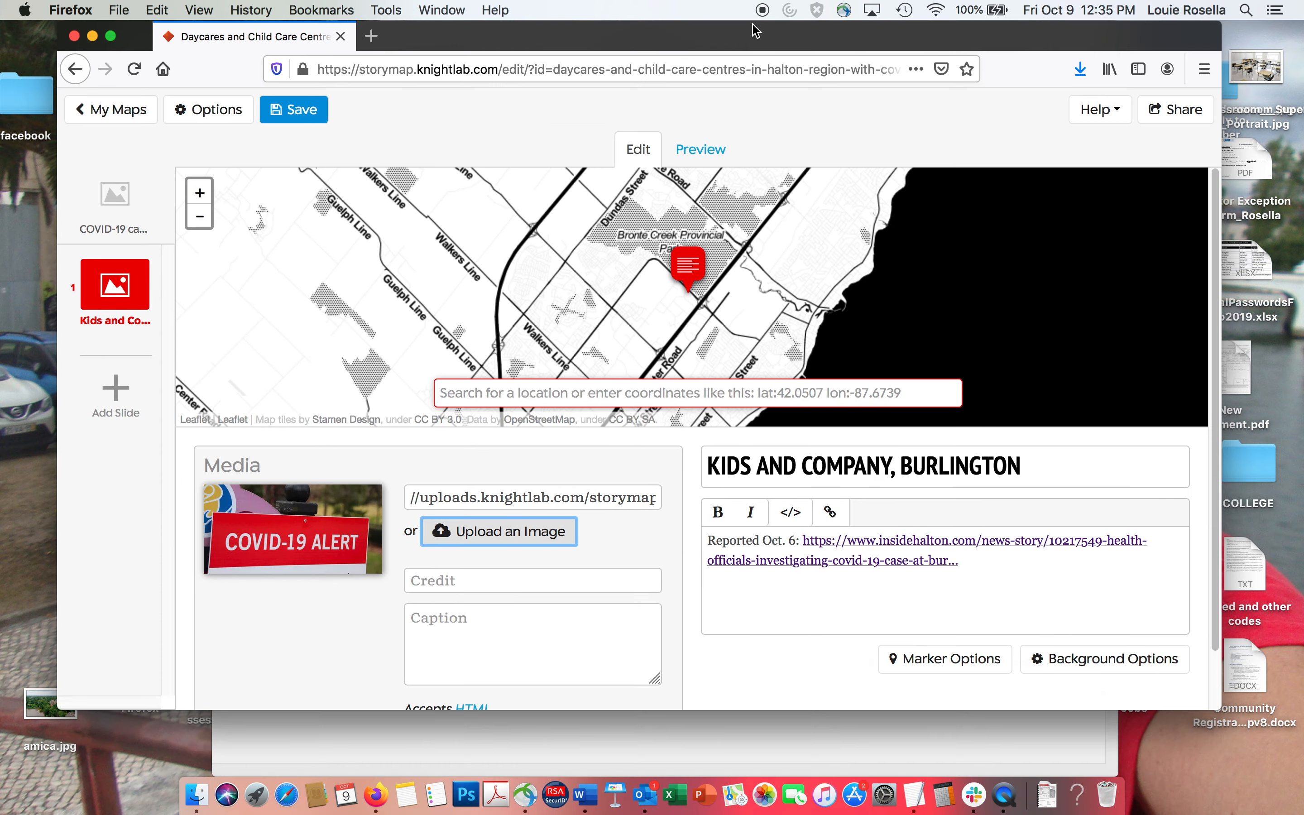
{"action": "left_click", "coordinate": [1095, 660]}
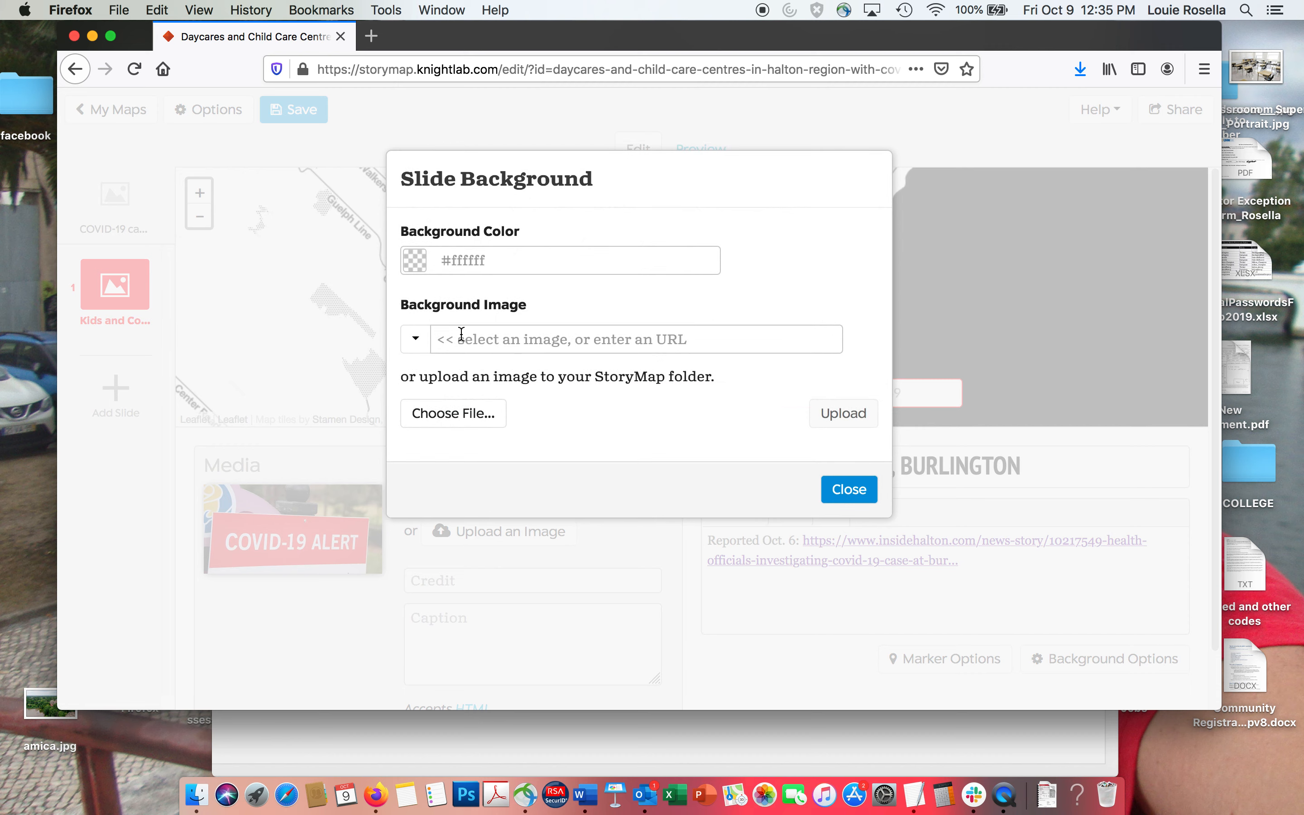
{"action": "left_click", "coordinate": [415, 338]}
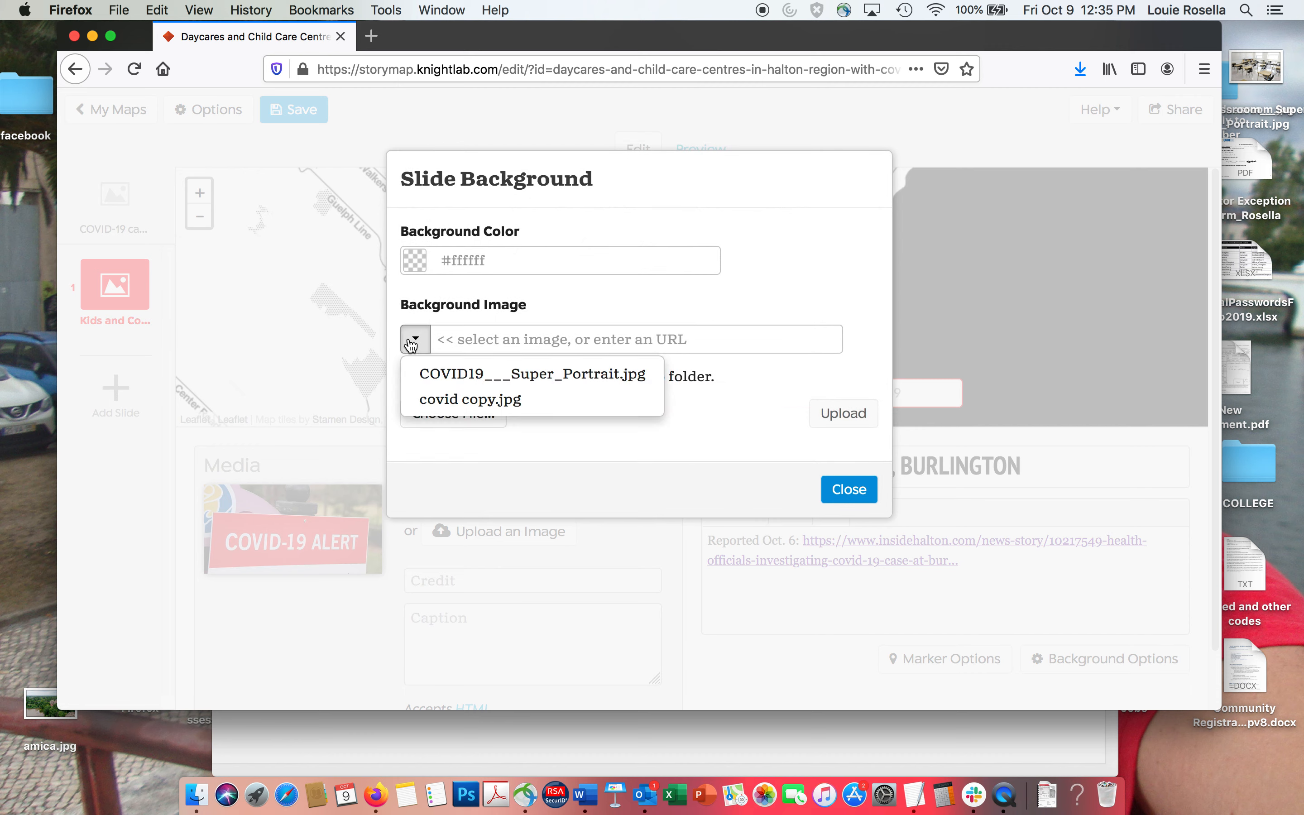
{"action": "left_click", "coordinate": [438, 374]}
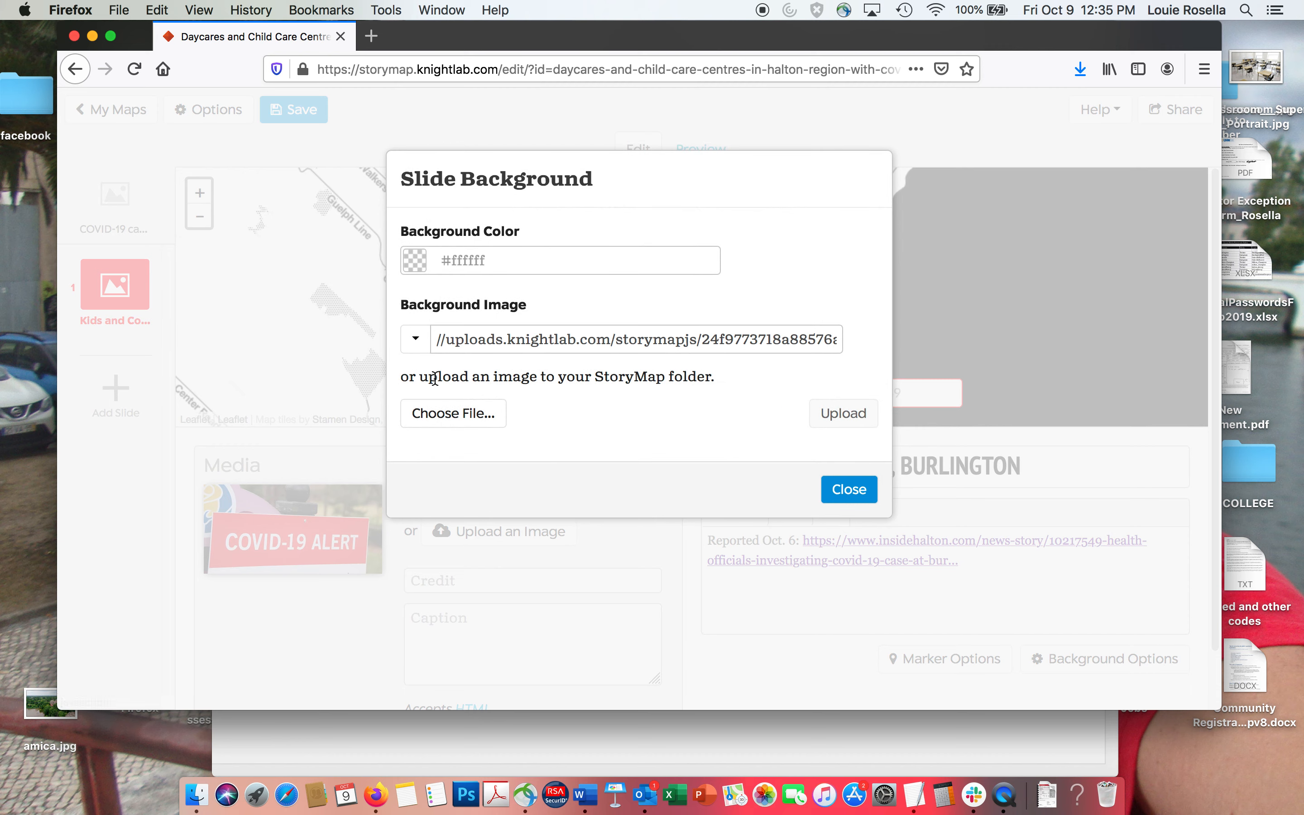
{"action": "left_click", "coordinate": [845, 490]}
Change the Kids and Company slide's background image to covid copy.jpg.
{"action": "left_click", "coordinate": [1066, 664]}
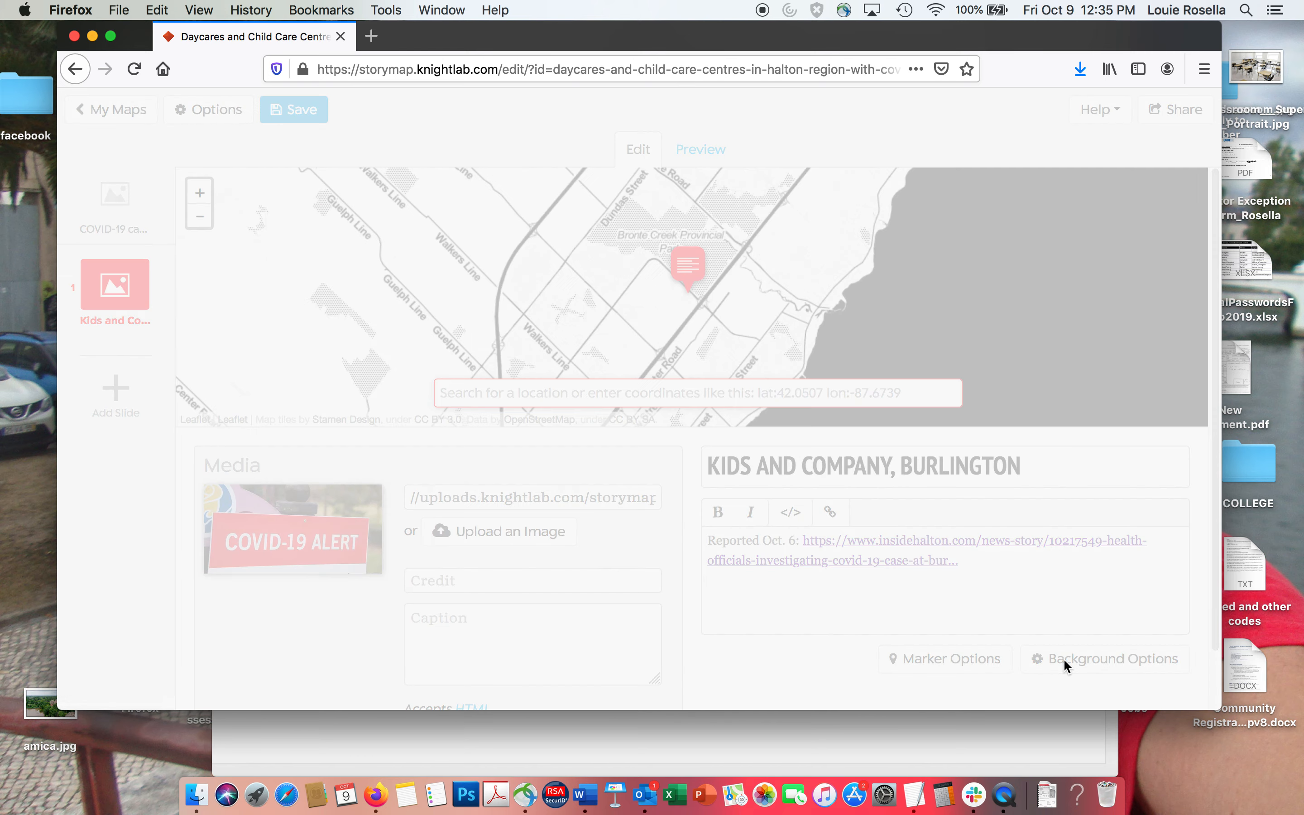
{"action": "left_click", "coordinate": [416, 340]}
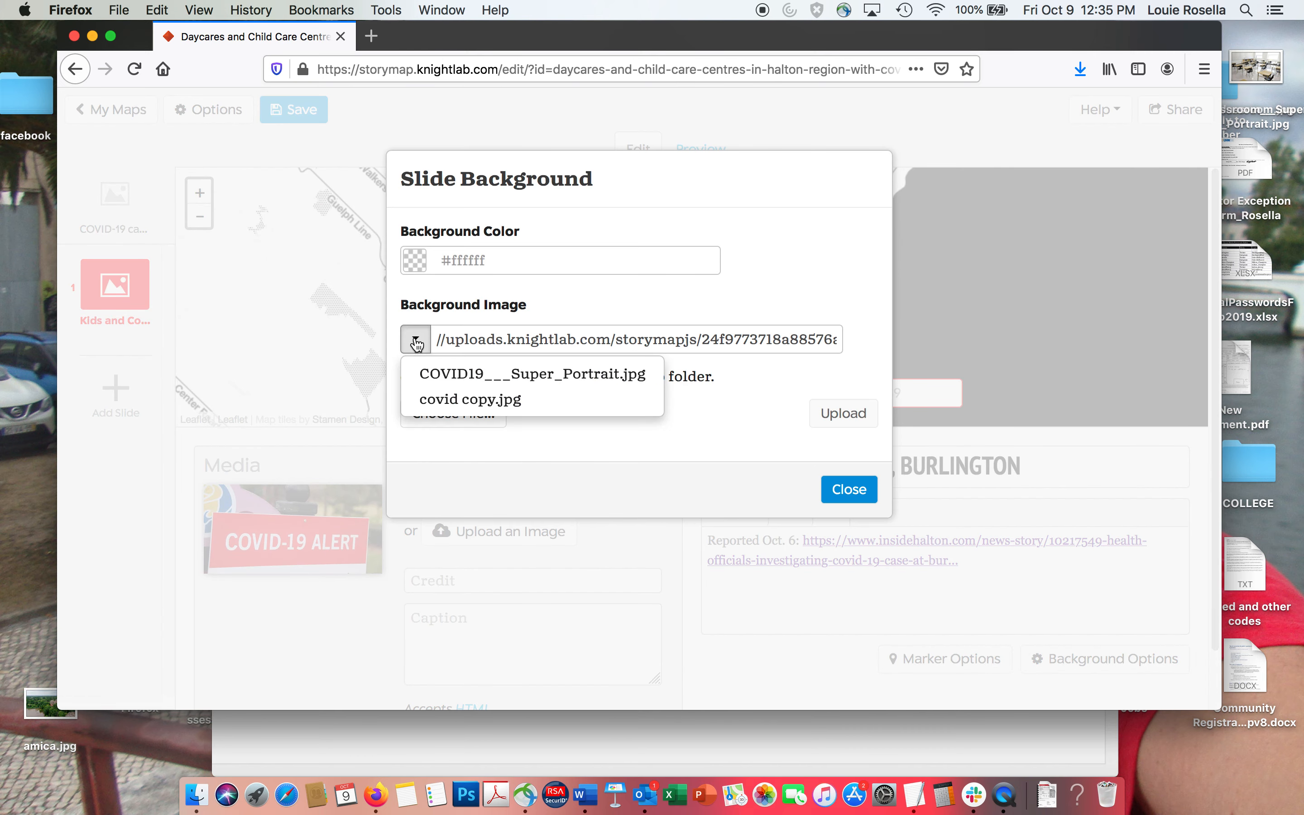
{"action": "left_click", "coordinate": [443, 398]}
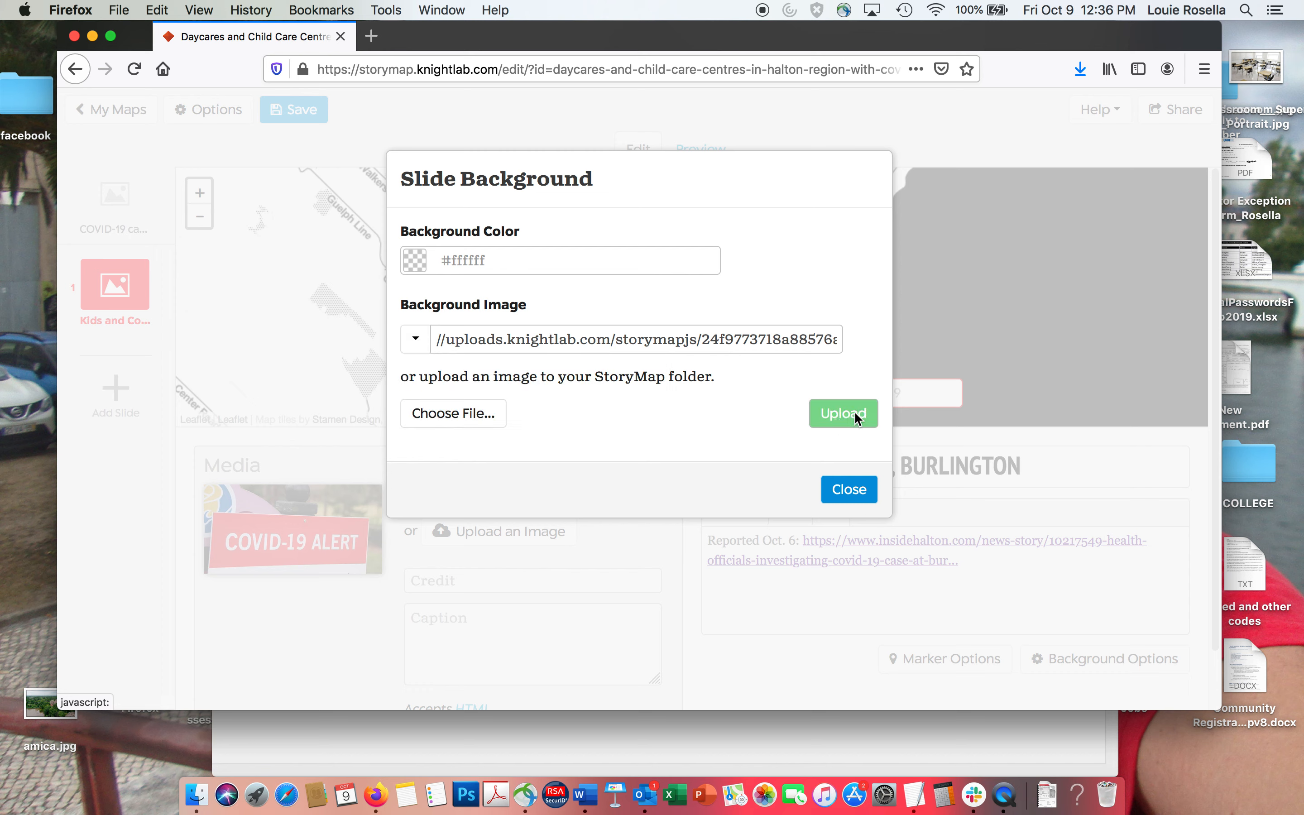
{"action": "left_click", "coordinate": [845, 500]}
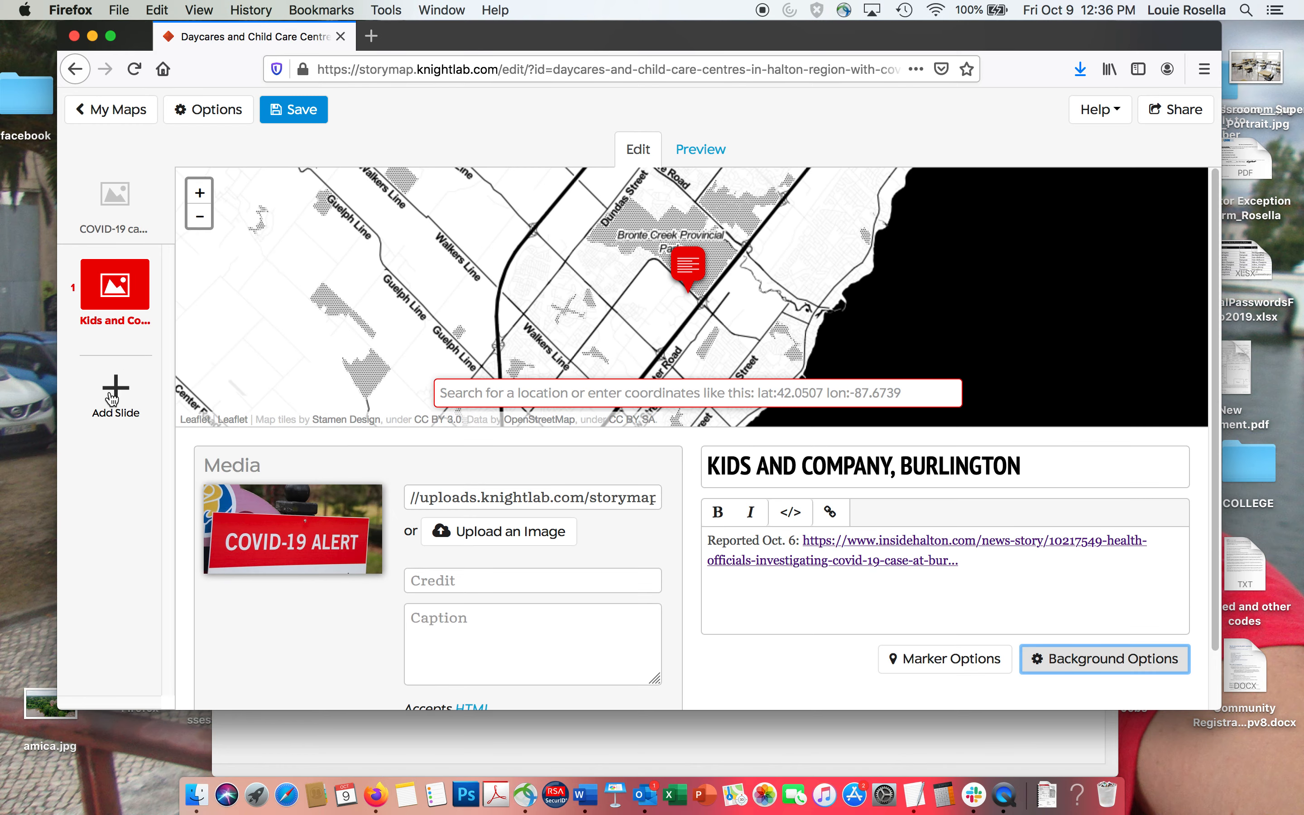
Add a second location slide and place its marker at YMCA Sunningdale's Oakville street address, copied from the TextEdit notes.
{"action": "left_click", "coordinate": [112, 399]}
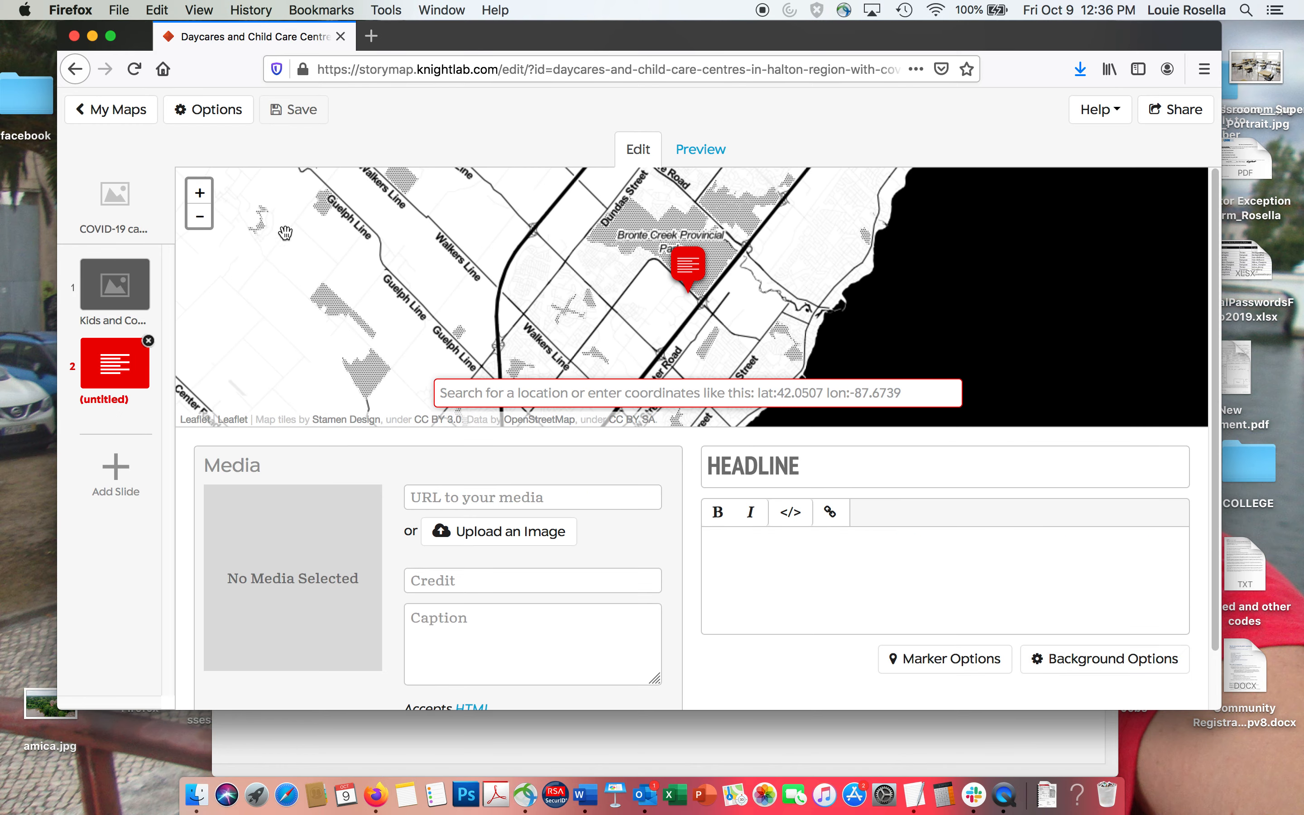
{"action": "left_click_drag", "start_coordinate": [482, 33], "coordinate": [542, 207]}
{"action": "left_click", "coordinate": [463, 123]}
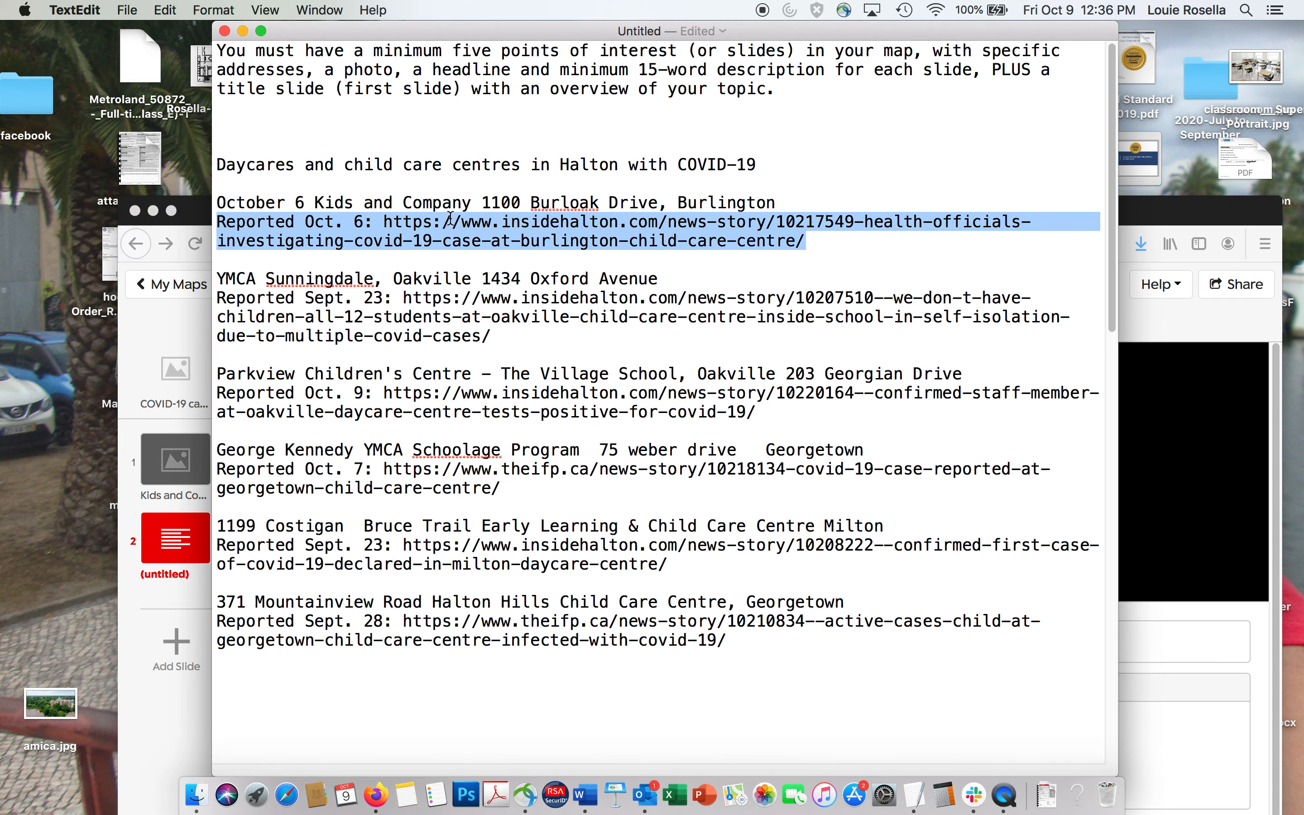
{"action": "left_click_drag", "start_coordinate": [477, 278], "coordinate": [660, 278]}
{"action": "key", "text": "super+c"}
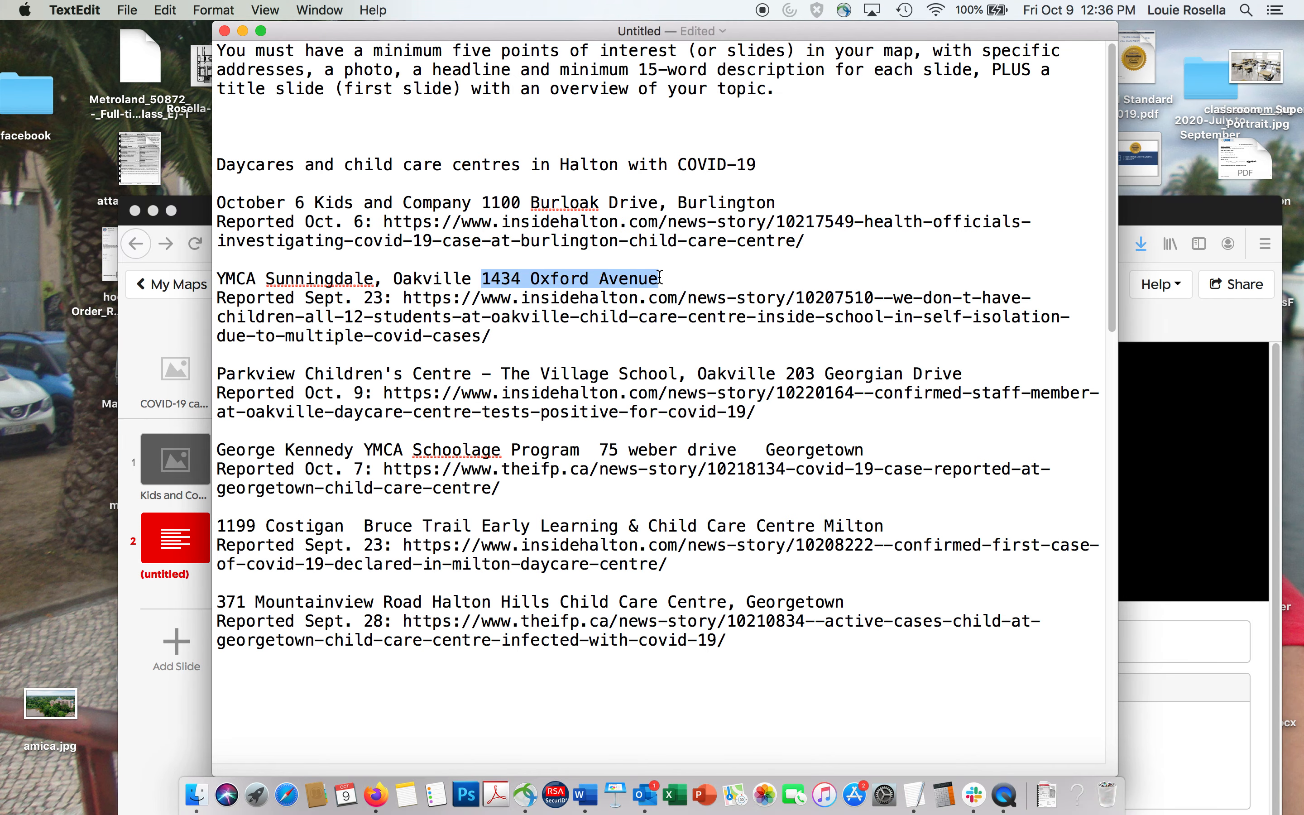
{"action": "left_click_drag", "start_coordinate": [1147, 215], "coordinate": [1148, 114]}
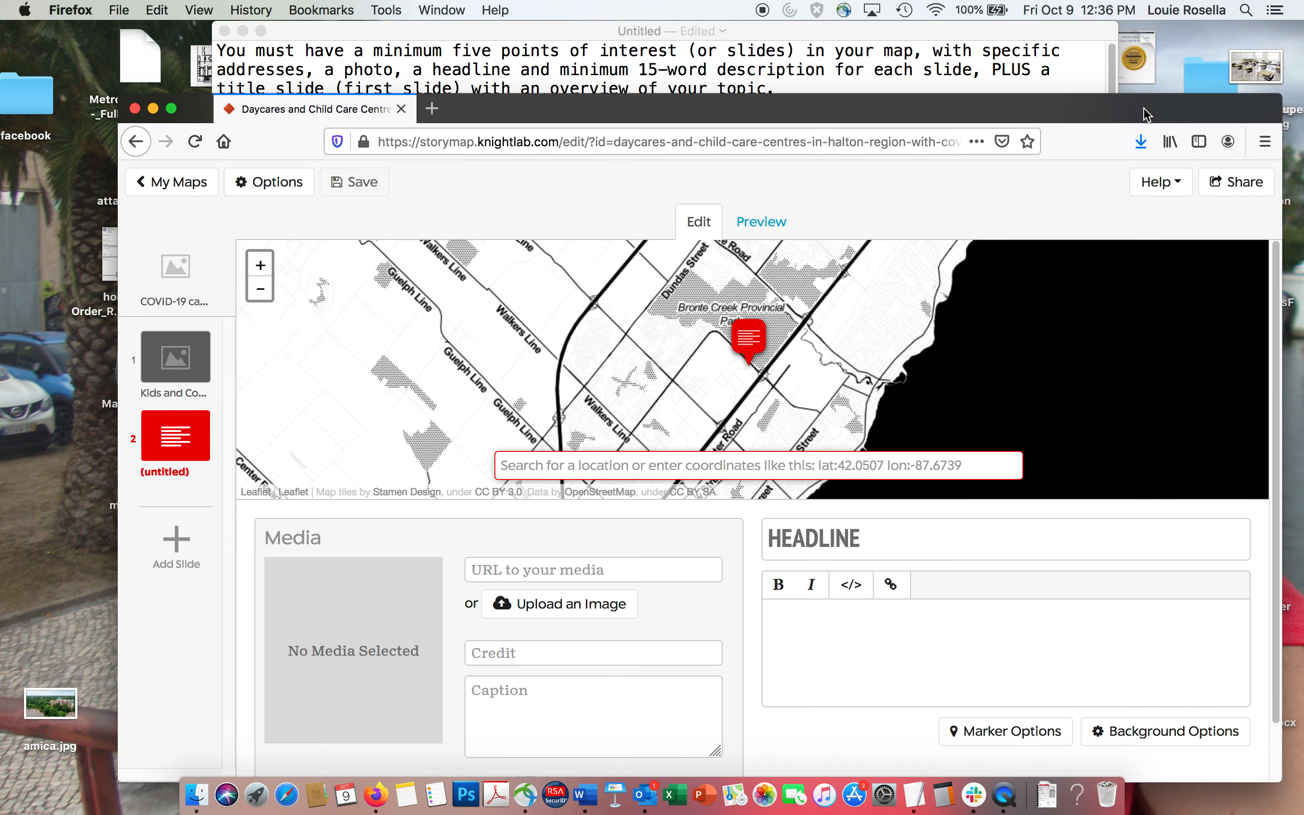
{"action": "key", "text": "super+v"}
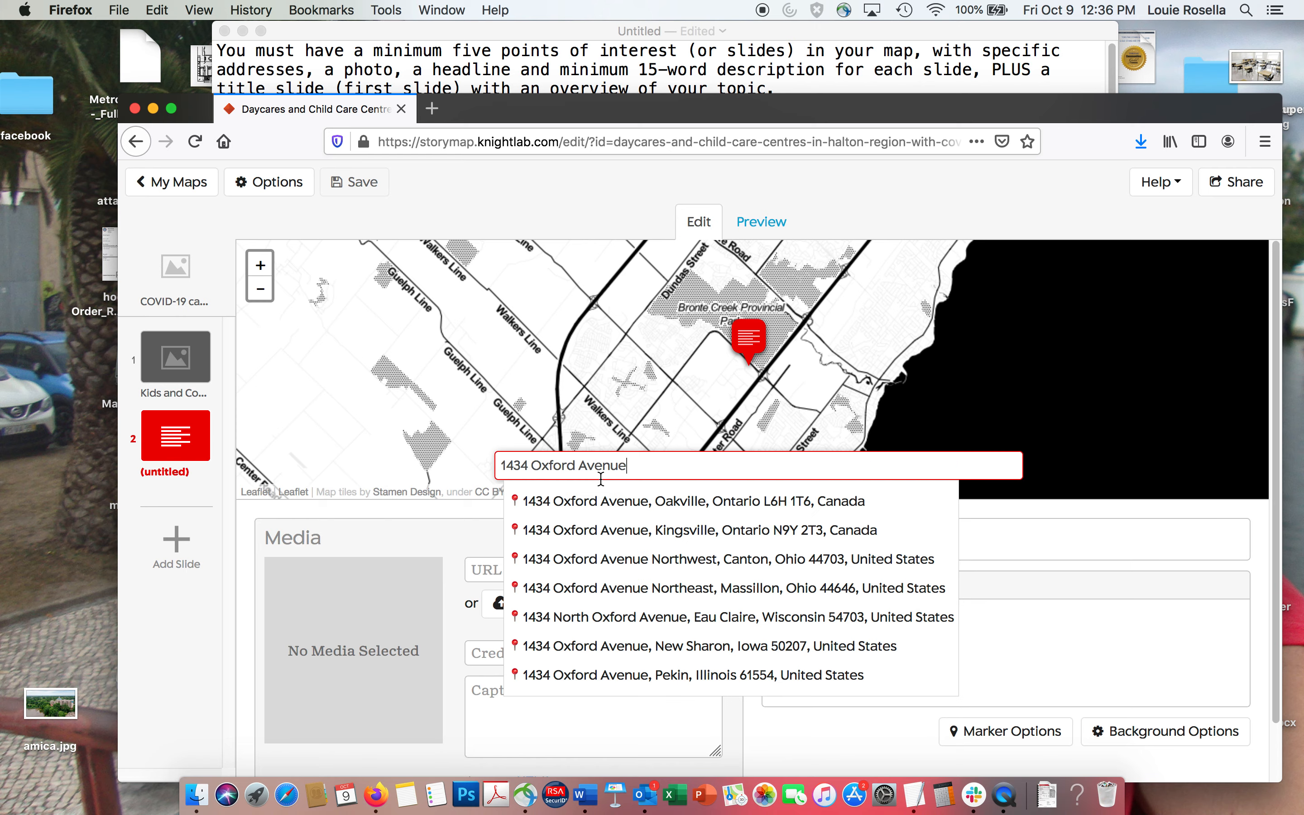
{"action": "left_click", "coordinate": [606, 502]}
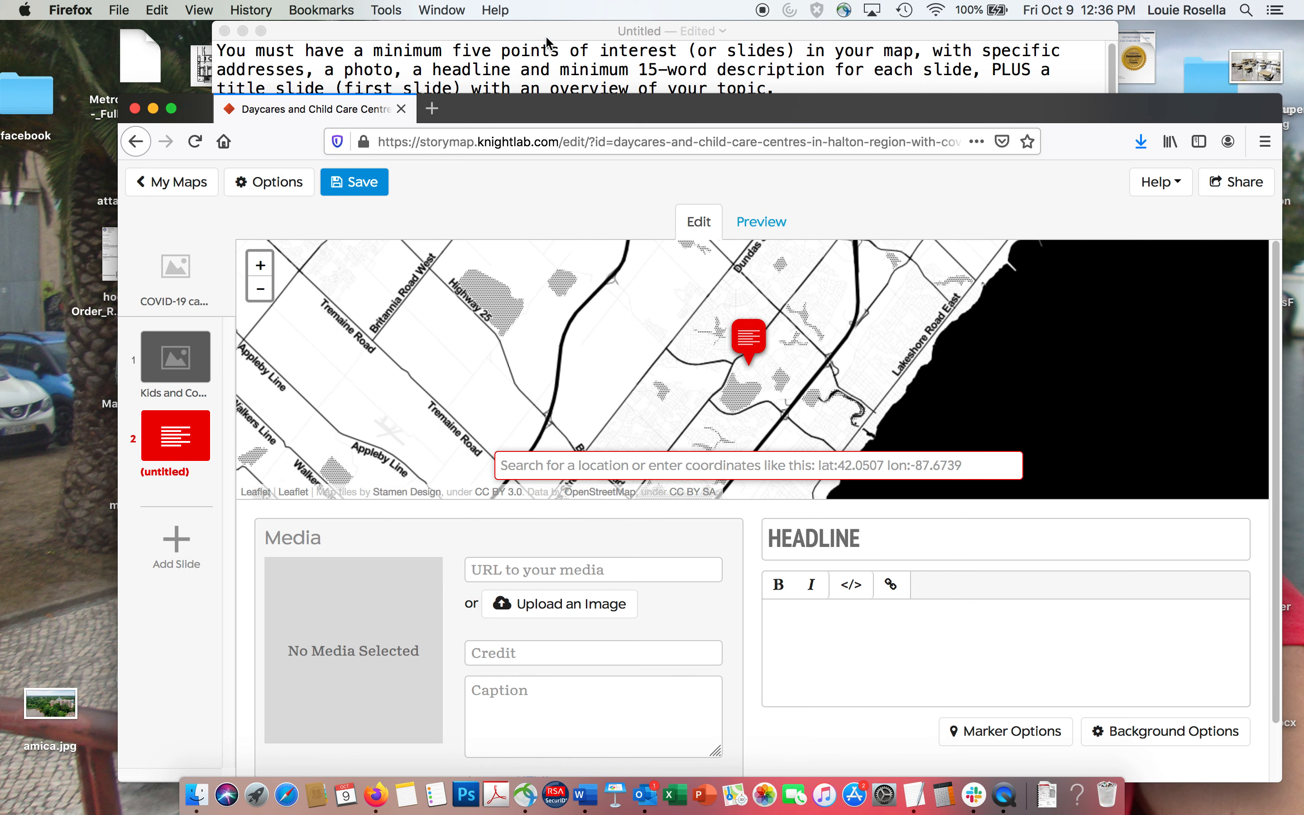
Copy "YMCA Sunningdale, Oakville" from the TextEdit notes into the second slide's headline.
{"action": "left_click", "coordinate": [550, 36]}
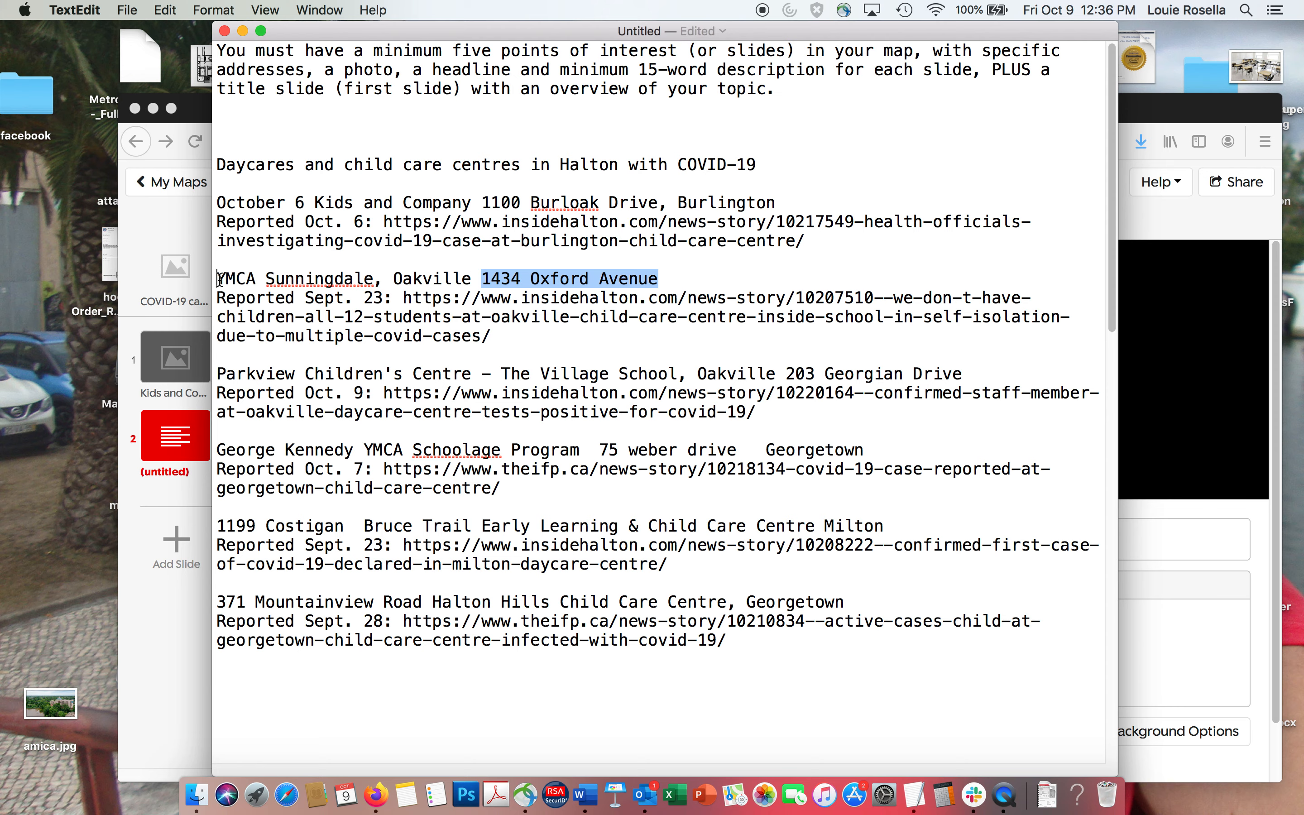
{"action": "left_click_drag", "start_coordinate": [219, 278], "coordinate": [478, 279]}
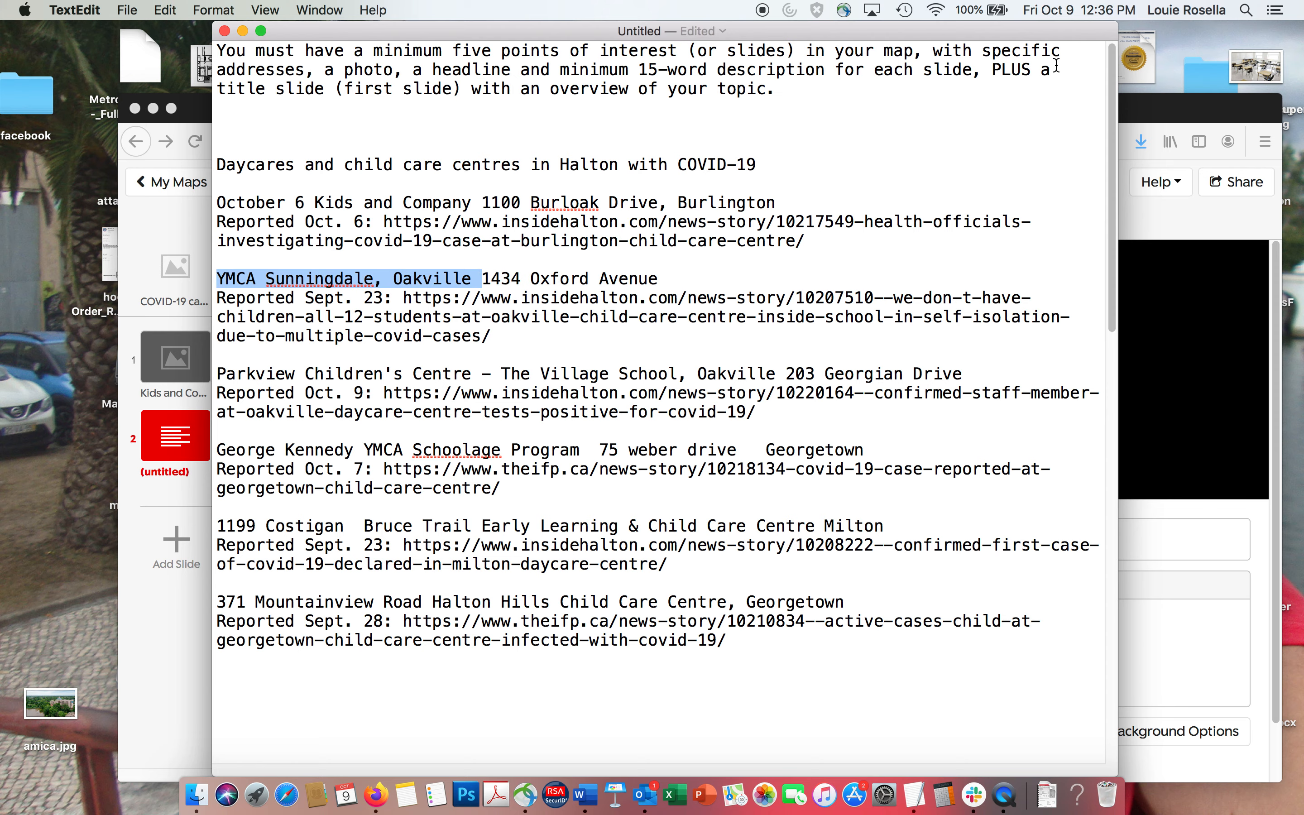
{"action": "left_click", "coordinate": [1138, 110]}
{"action": "left_click", "coordinate": [808, 534]}
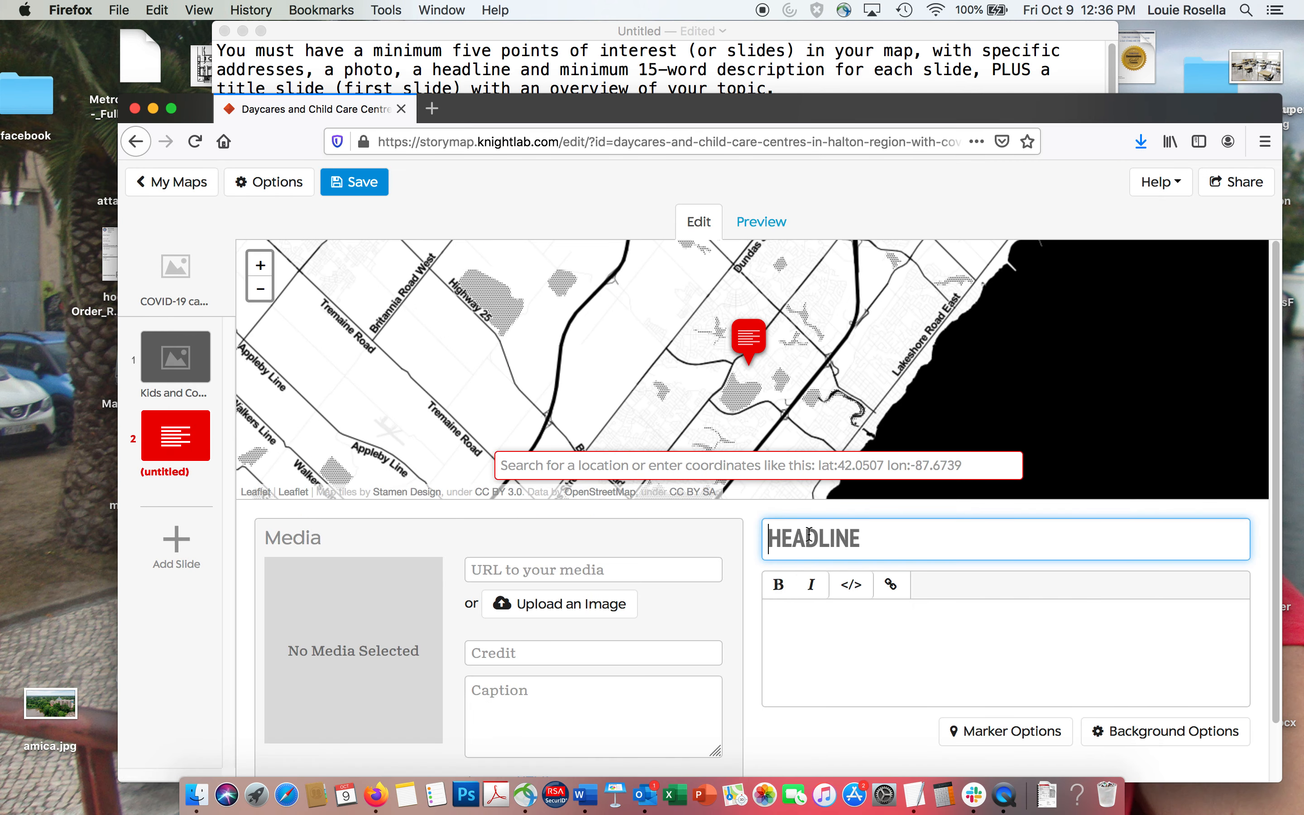
{"action": "type", "text": "YMCA SUNNINGDALE, OAKVILLE"}
Copy the YMCA Sunningdale "Reported Sept. 23" line with its insidehalton.com link from the TextEdit notes into the slide's description.
{"action": "left_click", "coordinate": [779, 611]}
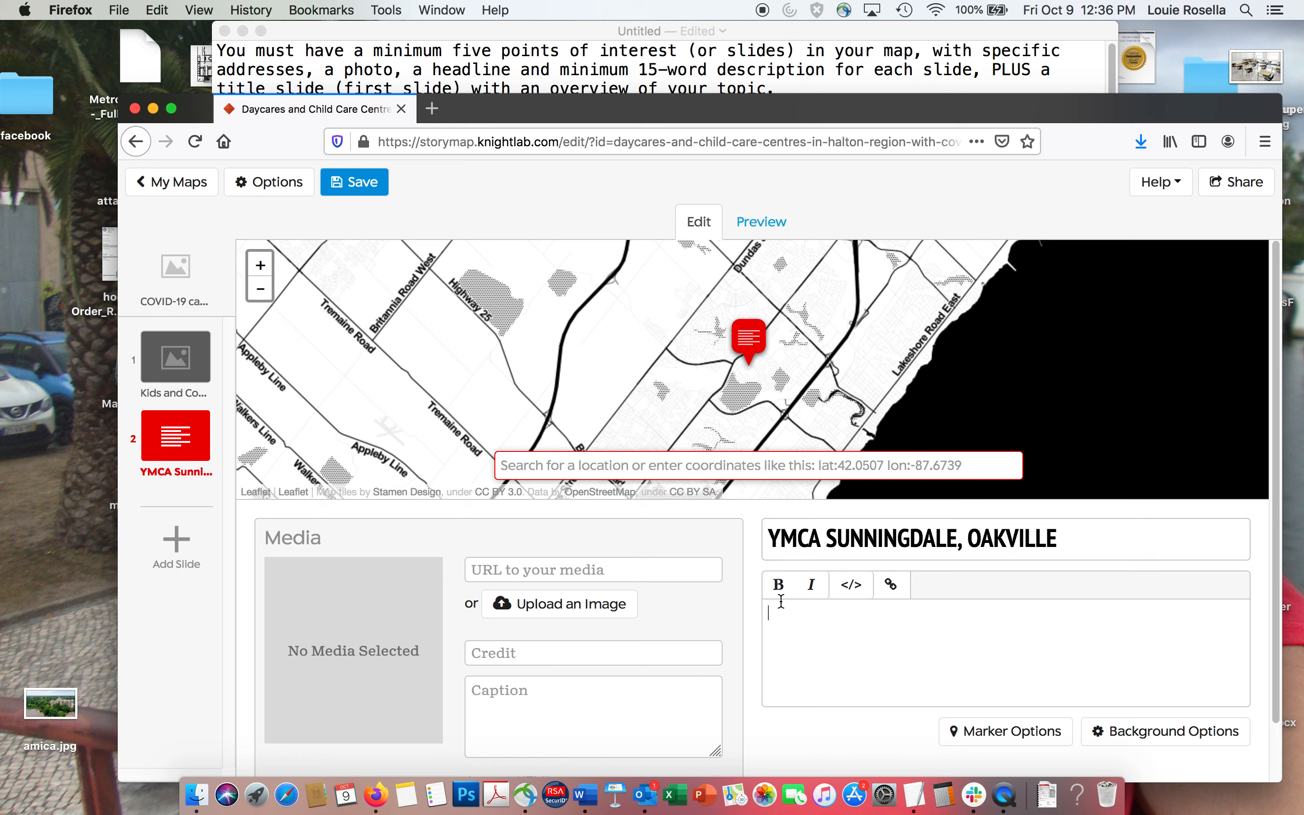
{"action": "left_click", "coordinate": [515, 83]}
{"action": "left_click_drag", "start_coordinate": [221, 298], "coordinate": [534, 339]}
{"action": "left_click", "coordinate": [1165, 102]}
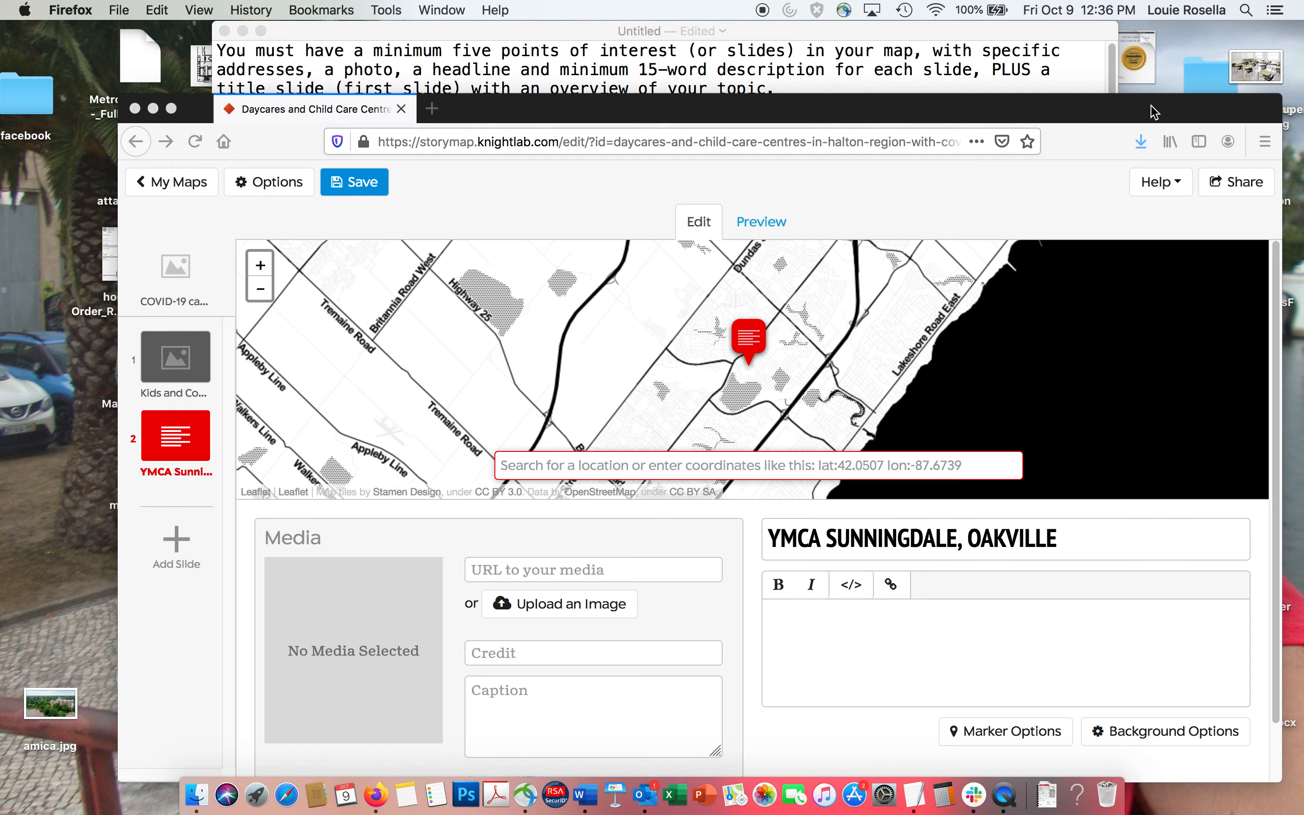
{"action": "type", "text": "Reported Sept. 23: https://www.insidehalton.com/news-story/10207510--we-don-t-have-children-all-12-students-at-oakville..."}
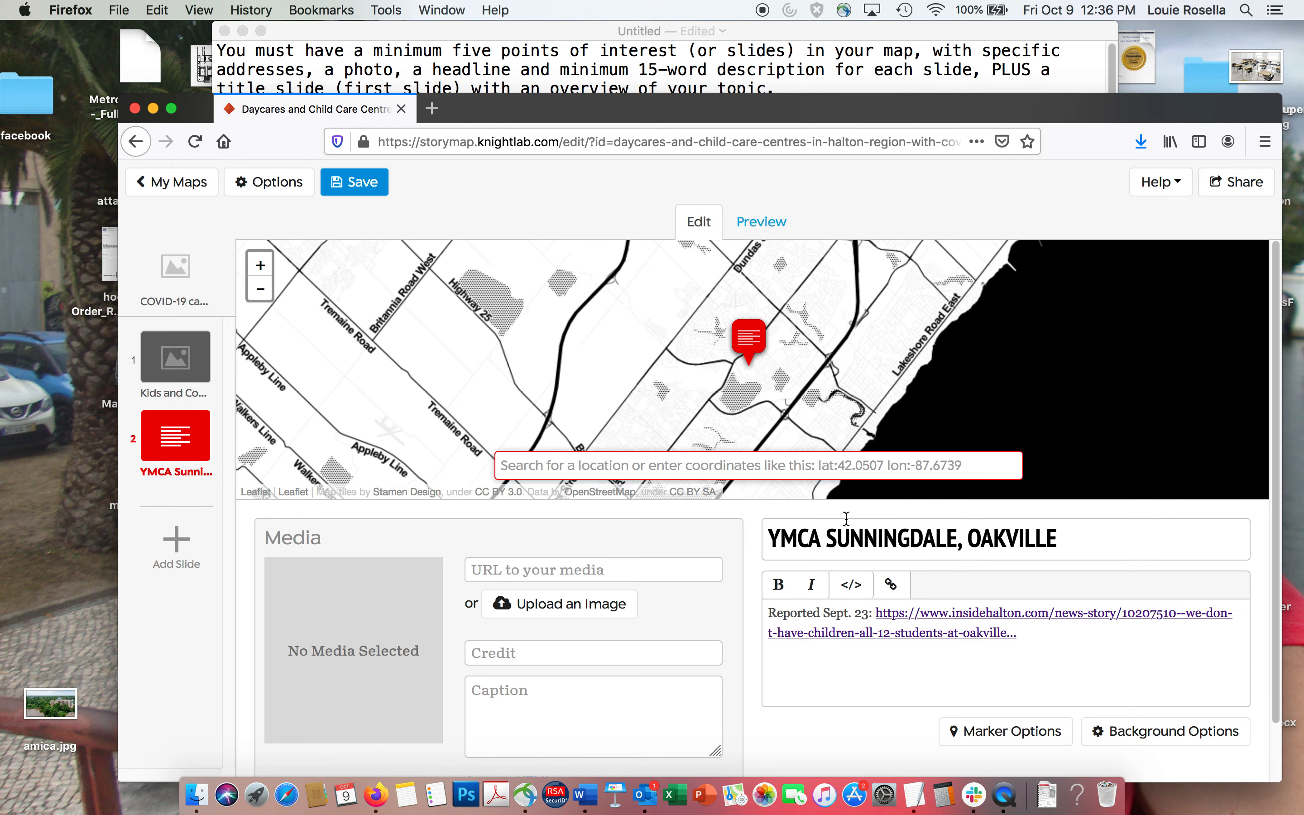
Upload lockers.jpg from the Desktop's Halton Keepers folder as the YMCA Sunningdale slide's media image.
{"action": "left_click", "coordinate": [567, 604]}
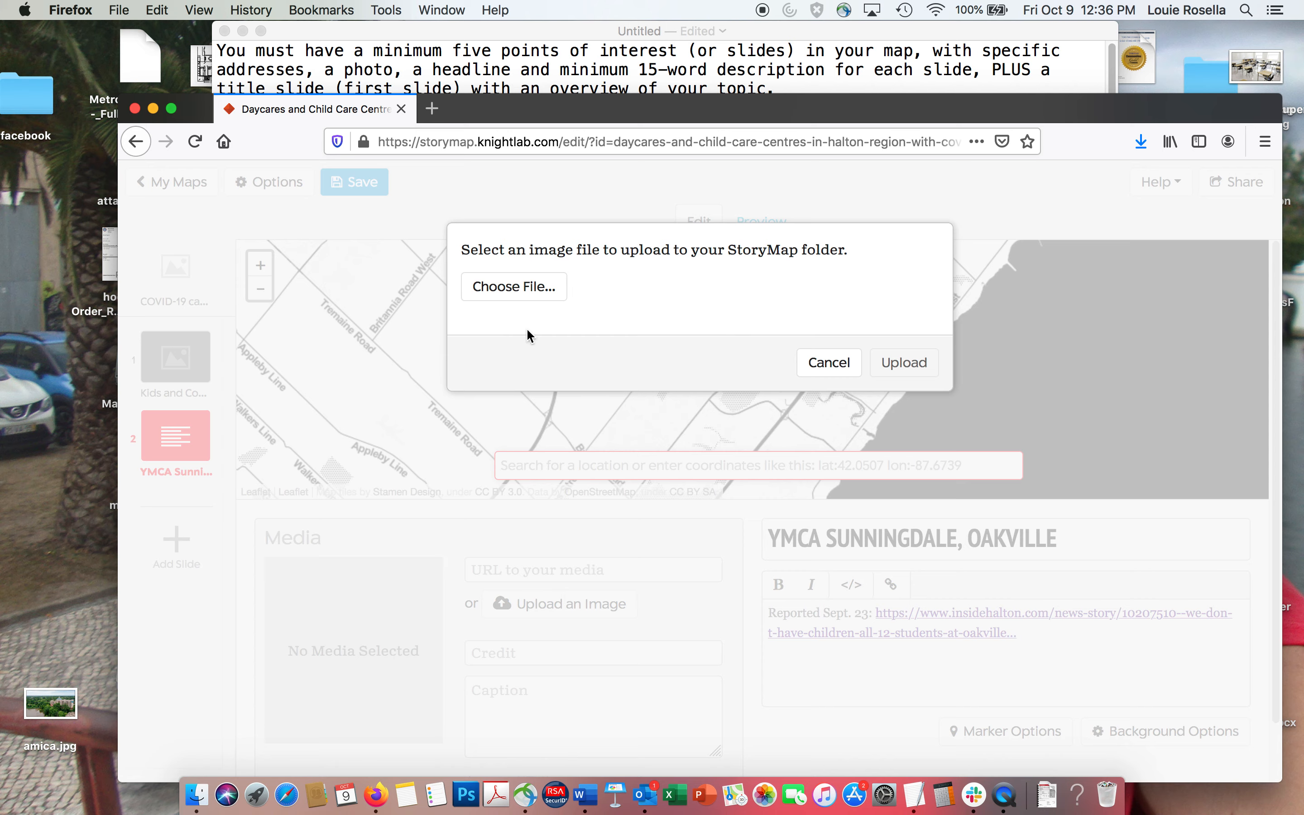
{"action": "left_click", "coordinate": [505, 288]}
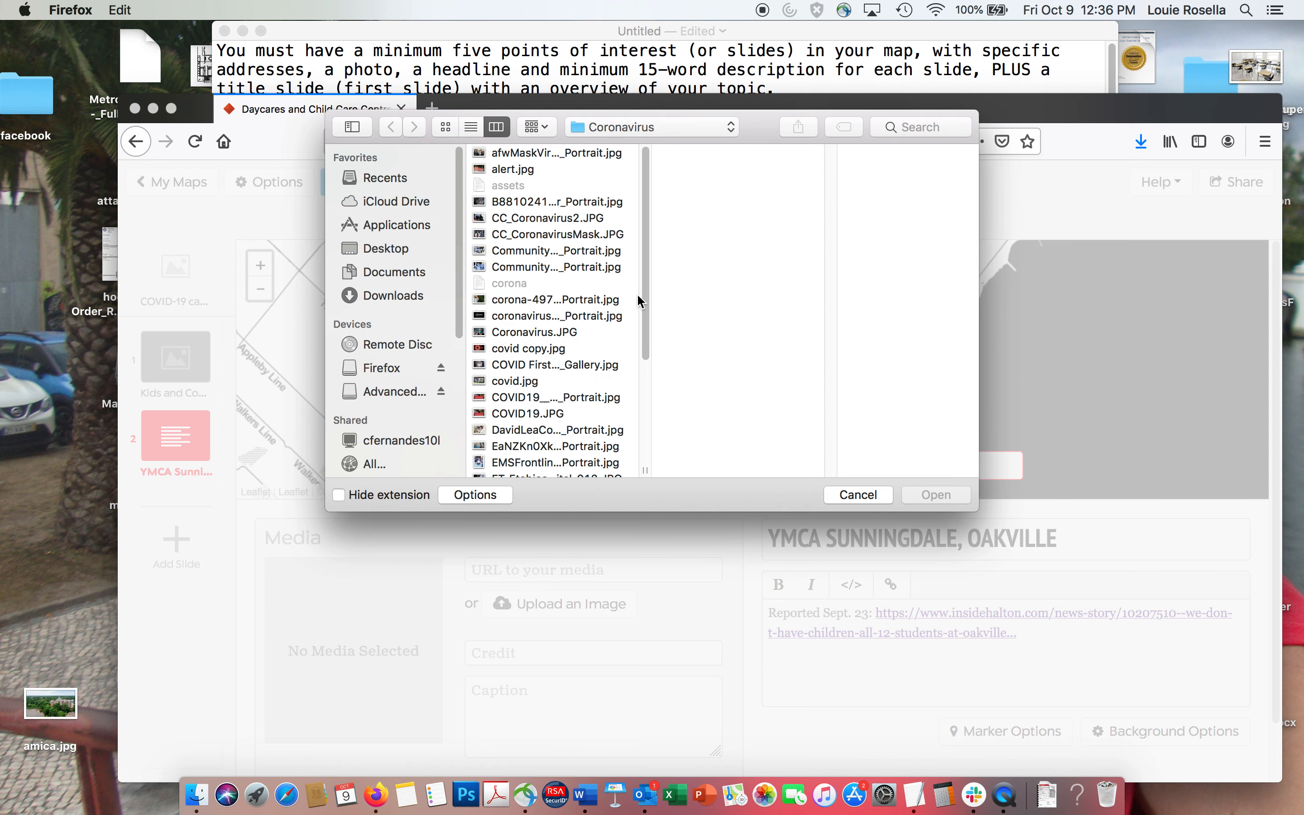
{"action": "left_click", "coordinate": [380, 252]}
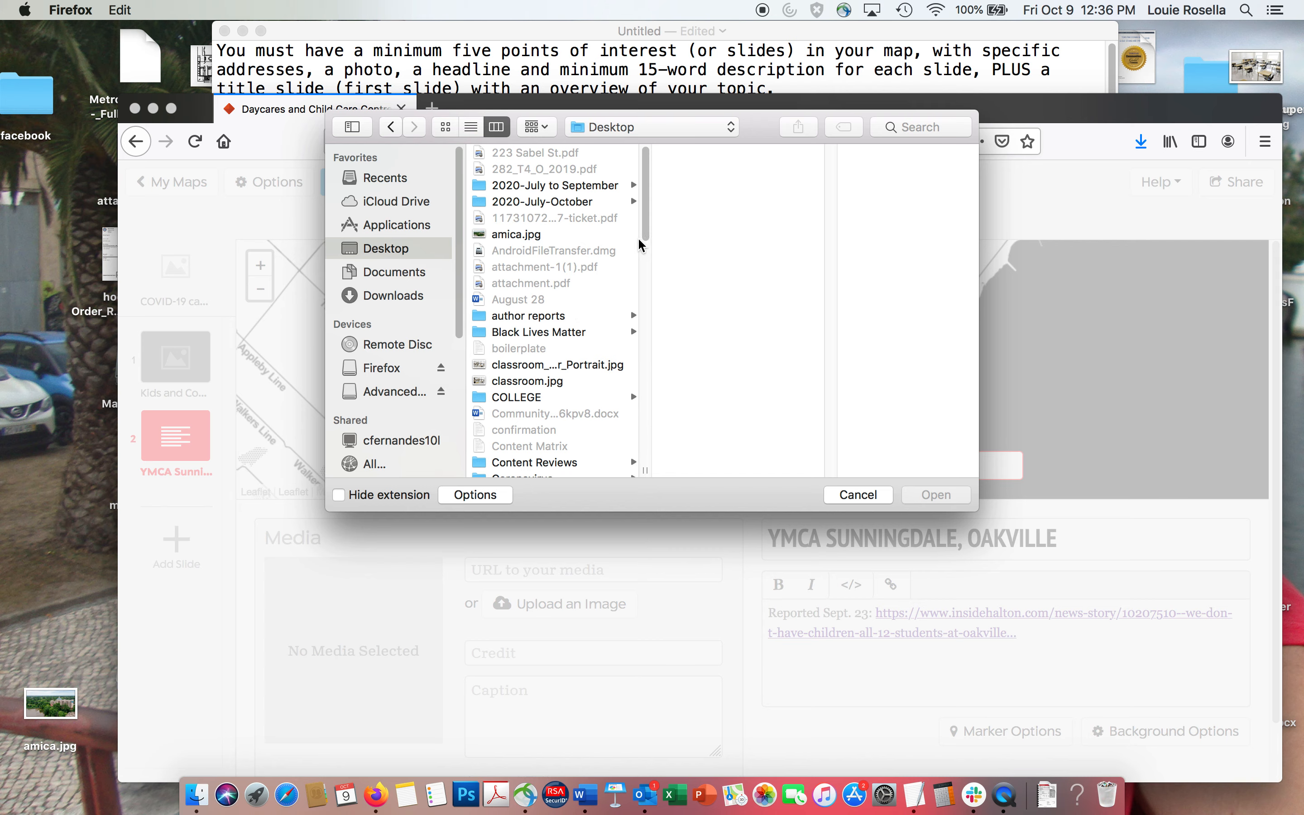
{"action": "scroll", "coordinate": [647, 237], "scroll_direction": "down", "scroll_amount": 1}
{"action": "left_click_drag", "start_coordinate": [647, 237], "coordinate": [643, 290]}
{"action": "left_click", "coordinate": [542, 455]}
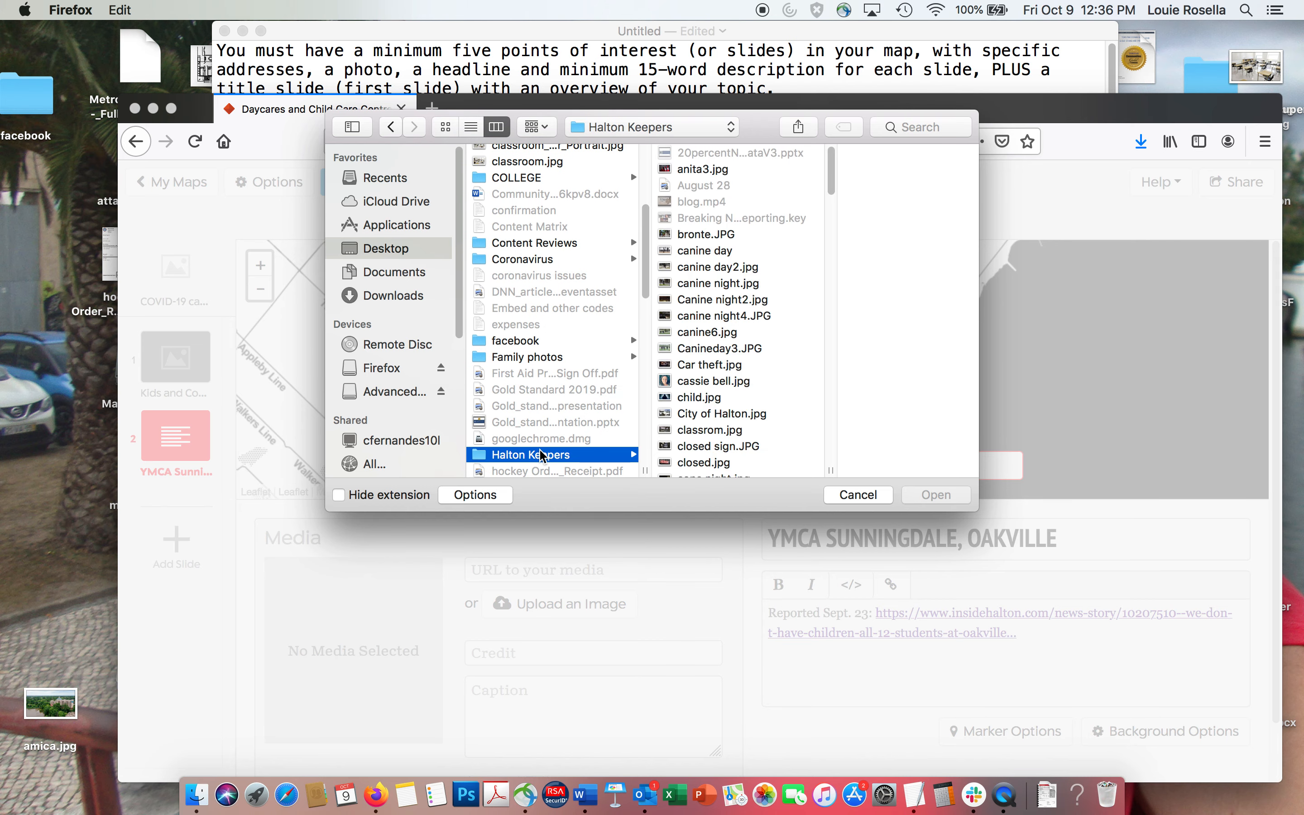
{"action": "left_click_drag", "start_coordinate": [830, 192], "coordinate": [823, 321]}
{"action": "left_click", "coordinate": [688, 381]}
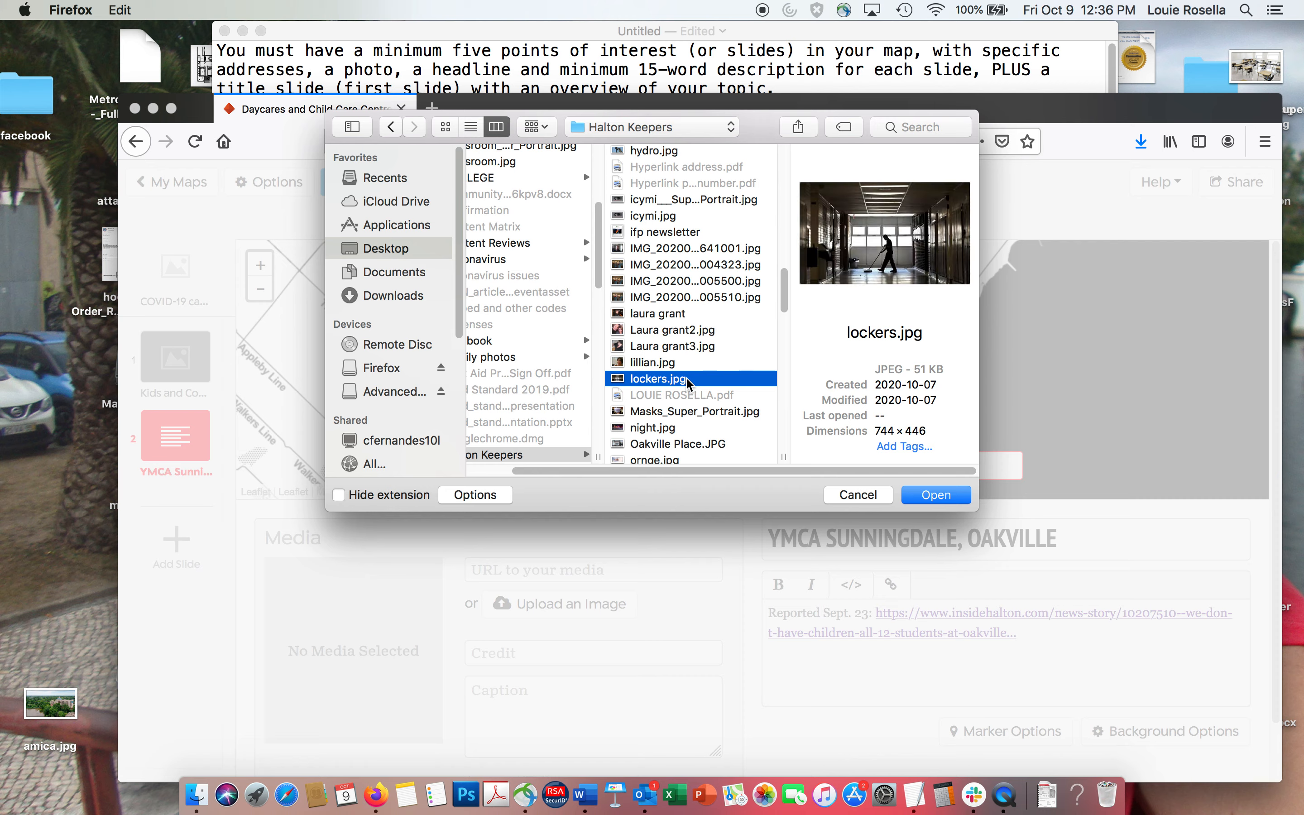
{"action": "left_click", "coordinate": [922, 494]}
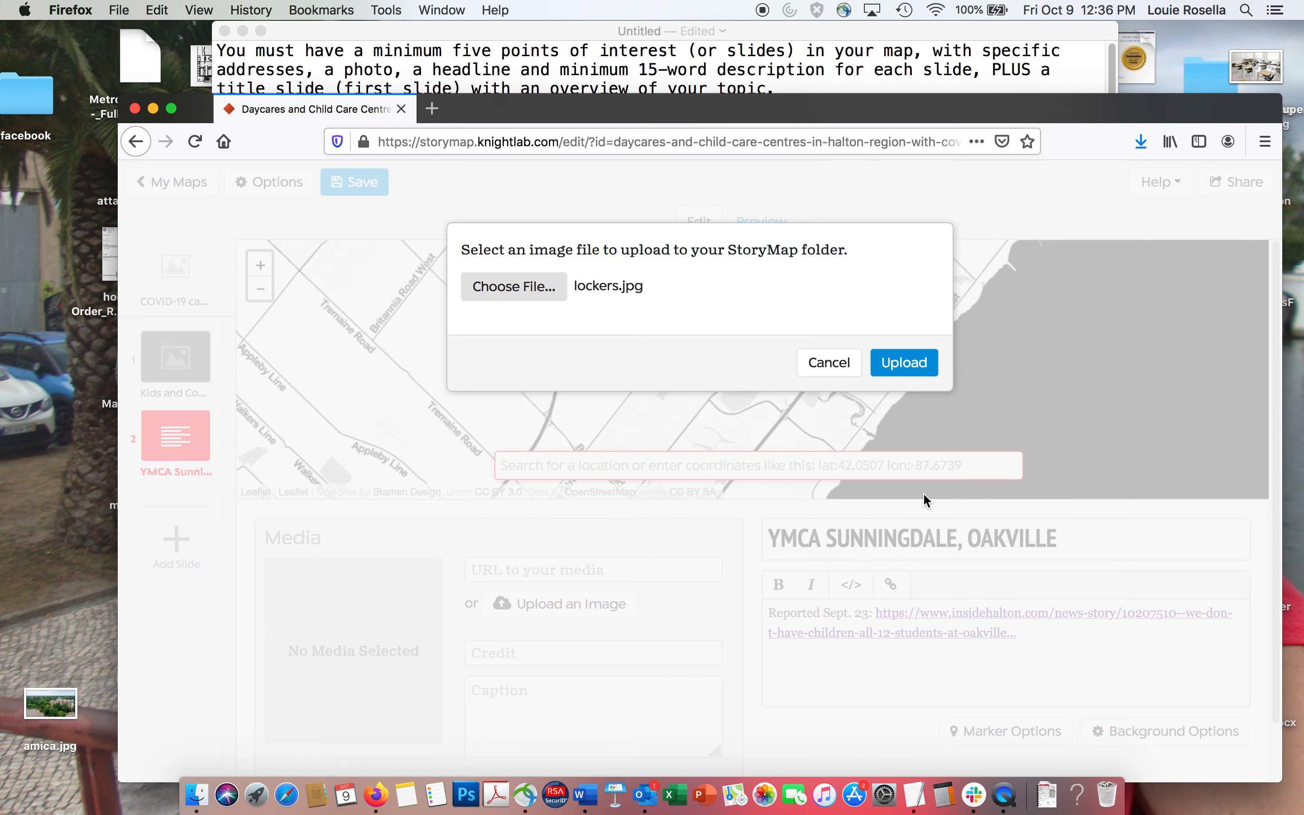
{"action": "left_click", "coordinate": [906, 363]}
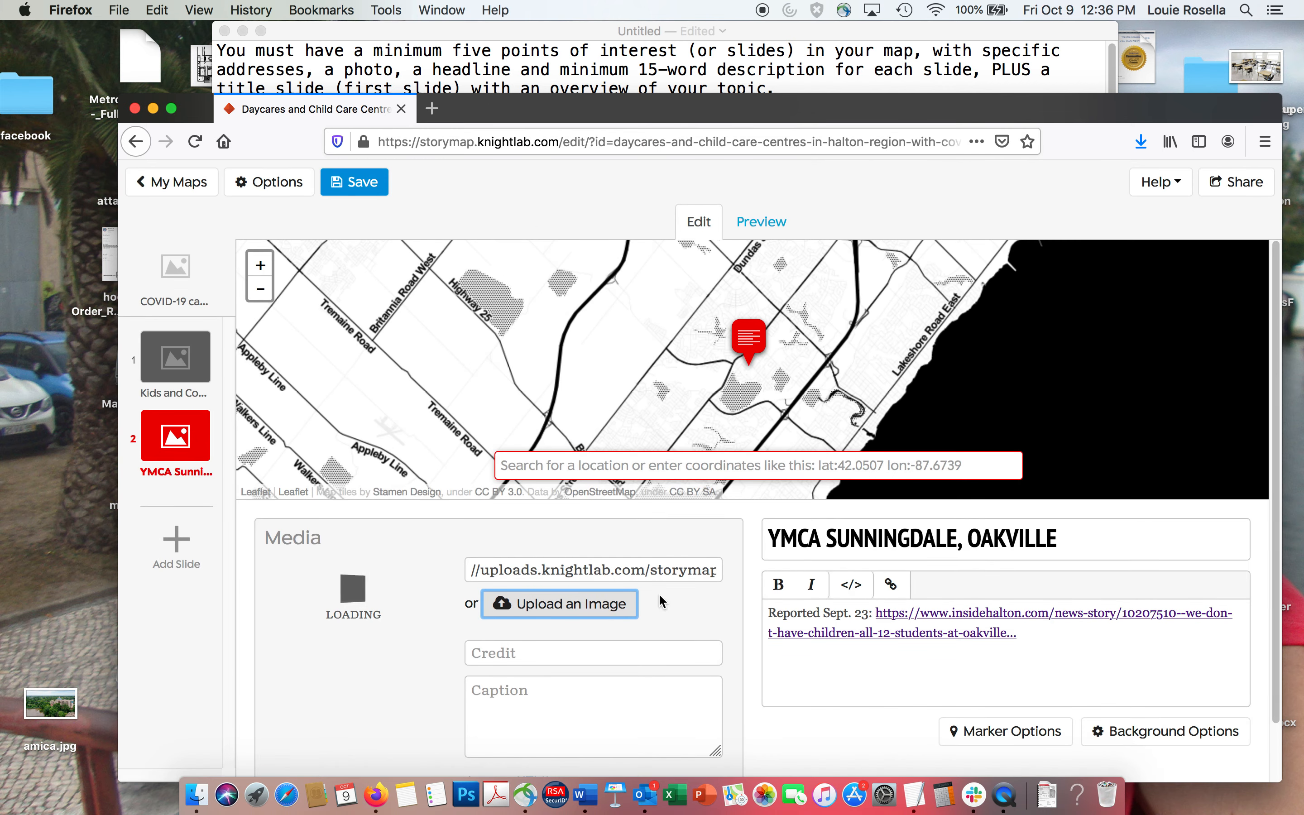
{"action": "left_click", "coordinate": [556, 609]}
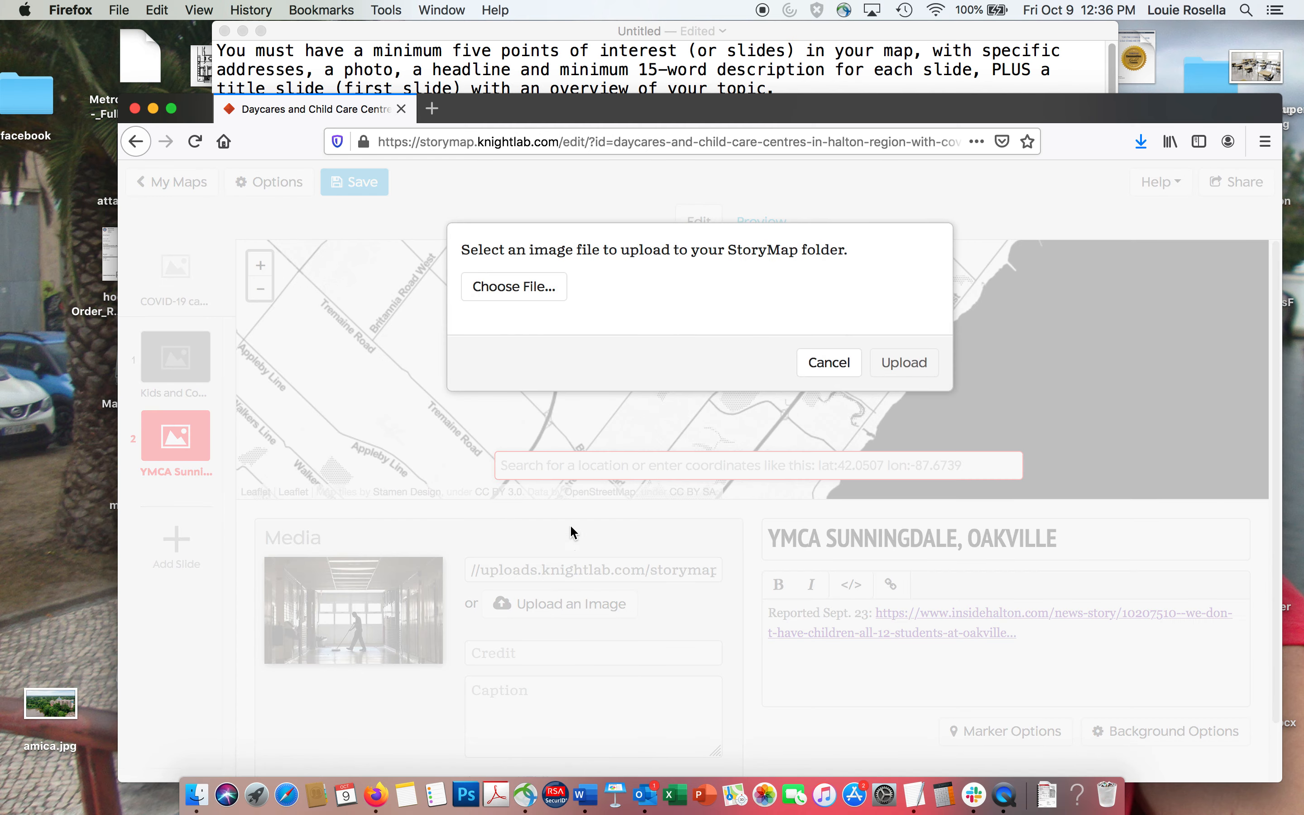
{"action": "left_click", "coordinate": [829, 362]}
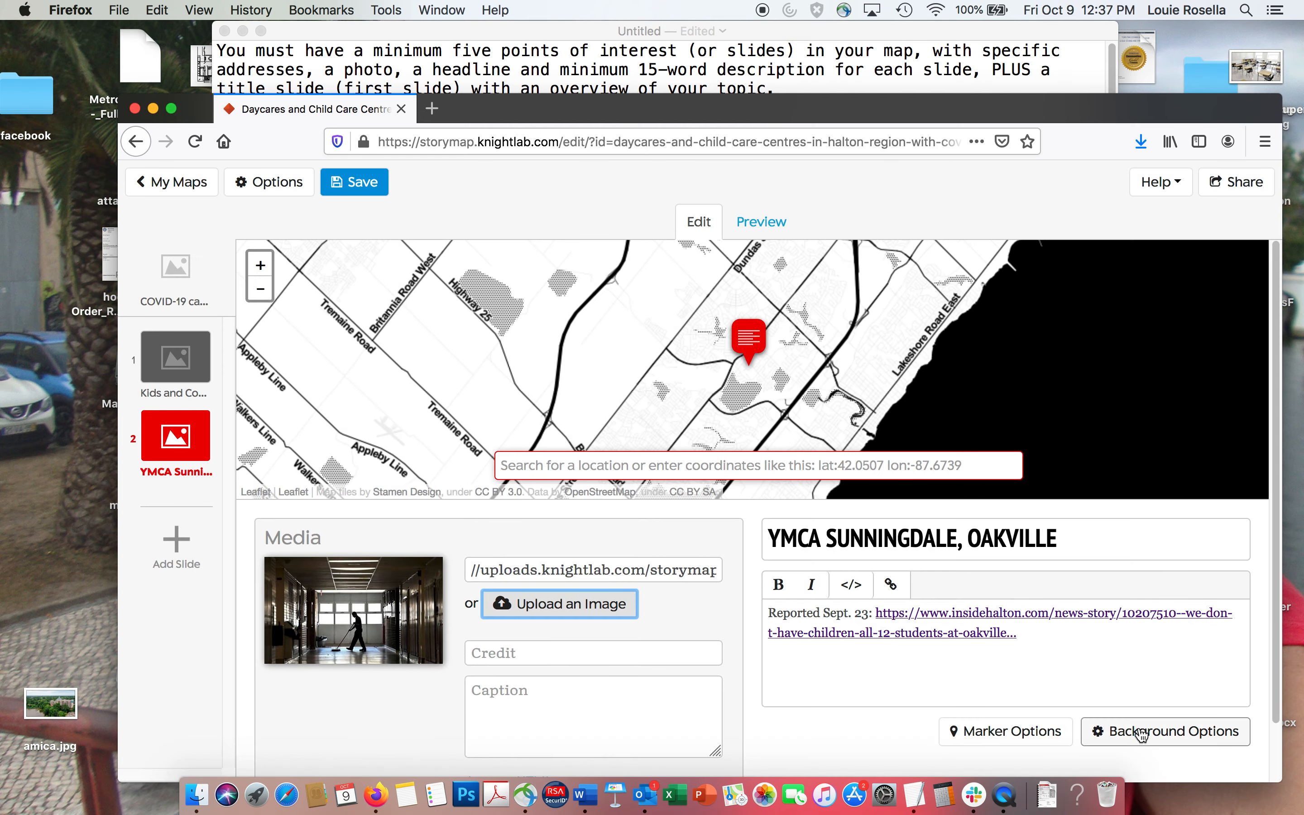
Set lockers.jpg as the YMCA Sunningdale slide's background image and save the StoryMap.
{"action": "left_click", "coordinate": [1141, 733]}
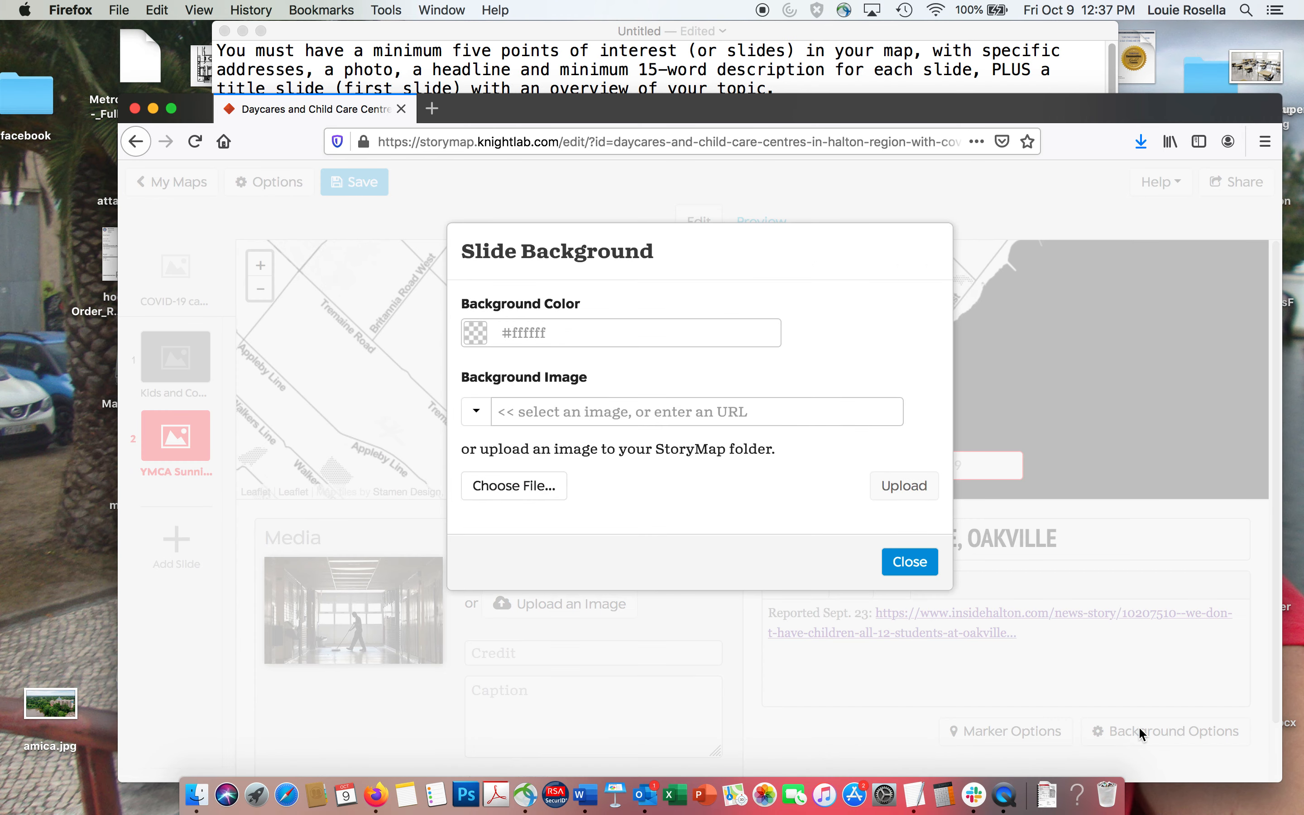
{"action": "left_click", "coordinate": [479, 413]}
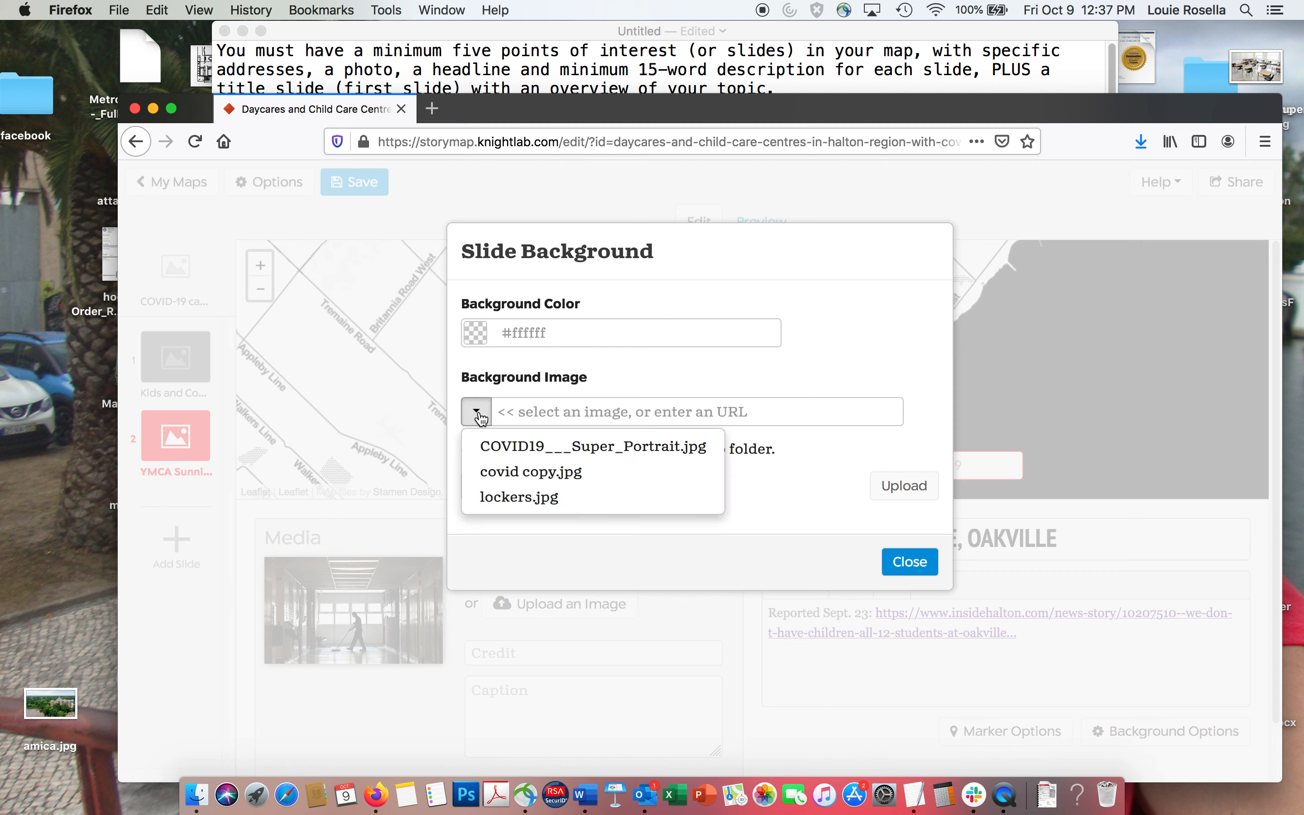
{"action": "left_click", "coordinate": [510, 496]}
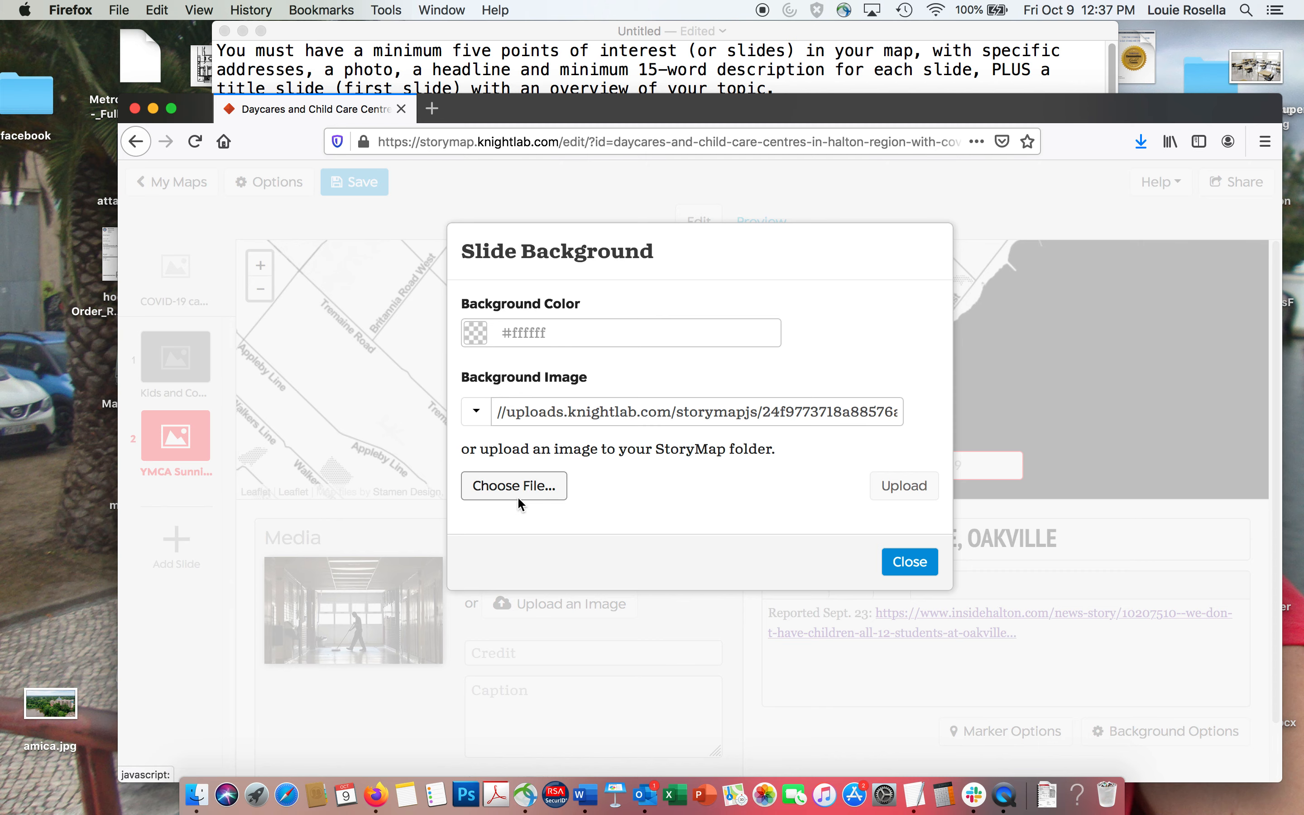
{"action": "left_click", "coordinate": [919, 566]}
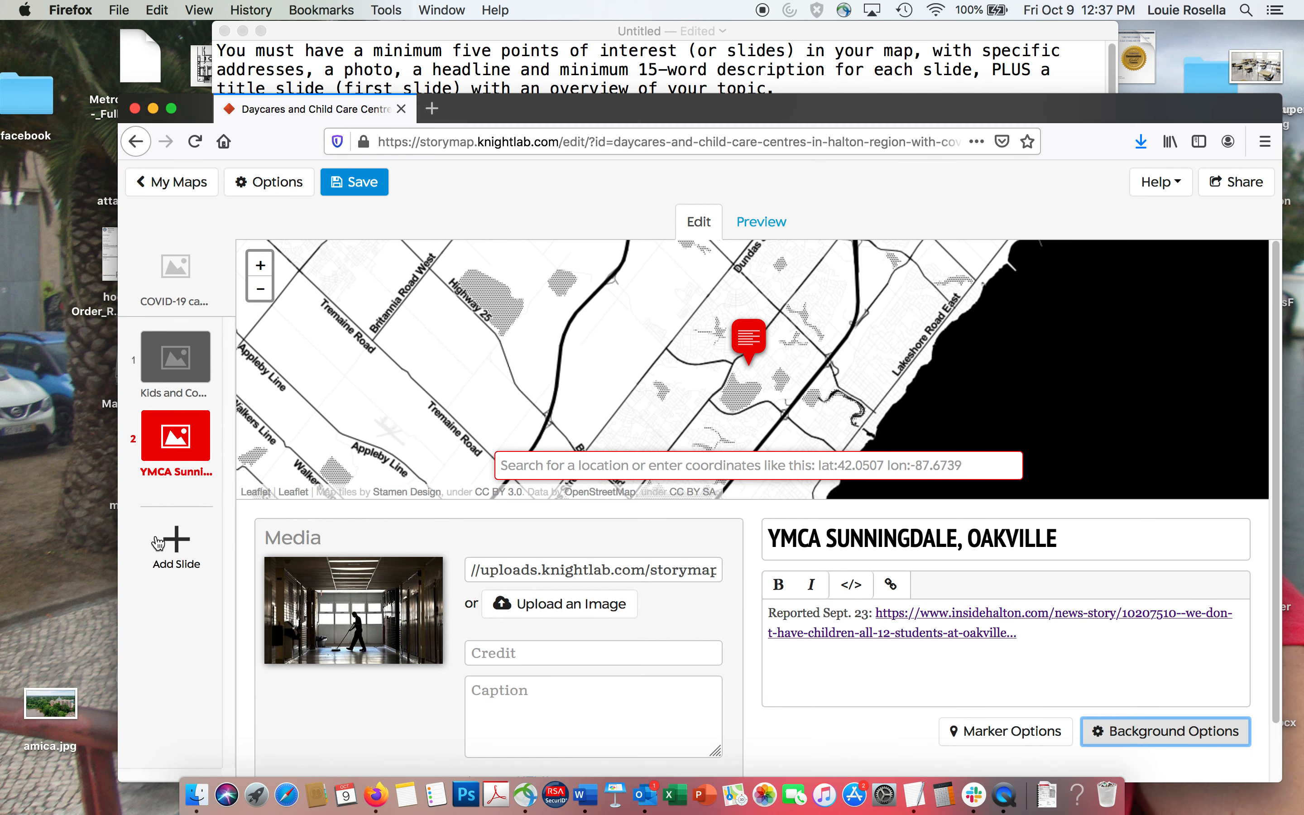
{"action": "left_click", "coordinate": [355, 182]}
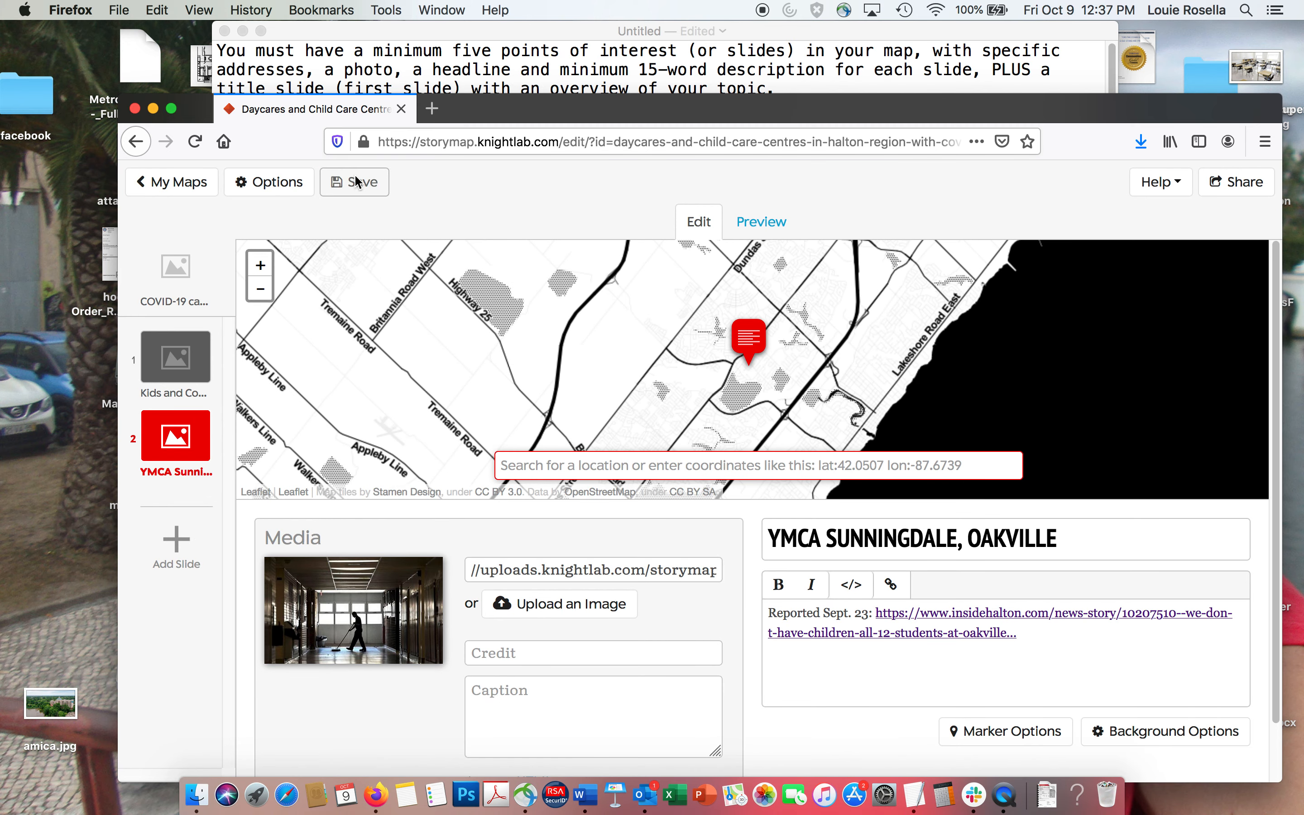
Add a third location slide and place its marker at Parkview Children's Centre's Oakville street address, copied from the TextEdit notes.
{"action": "left_click", "coordinate": [176, 544]}
{"action": "left_click", "coordinate": [408, 80]}
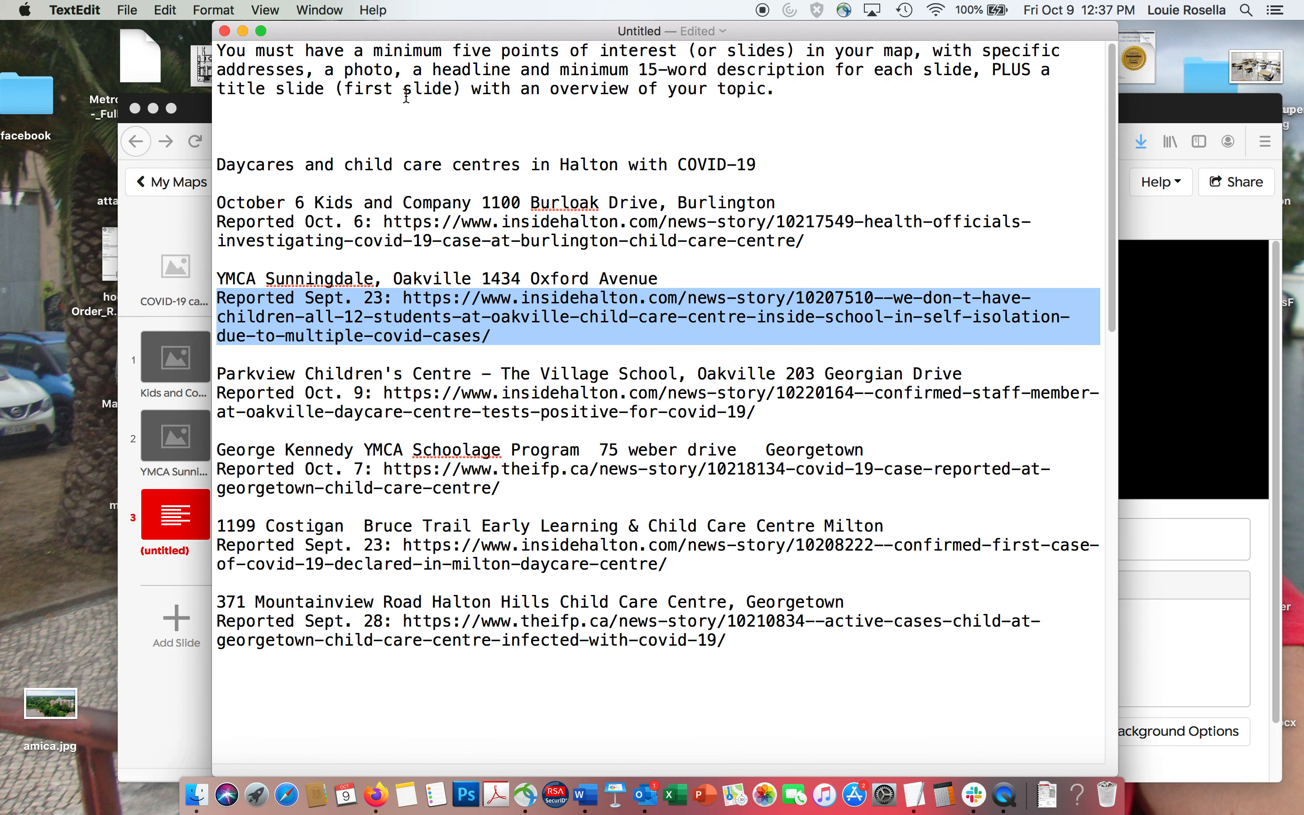
{"action": "left_click", "coordinate": [384, 410]}
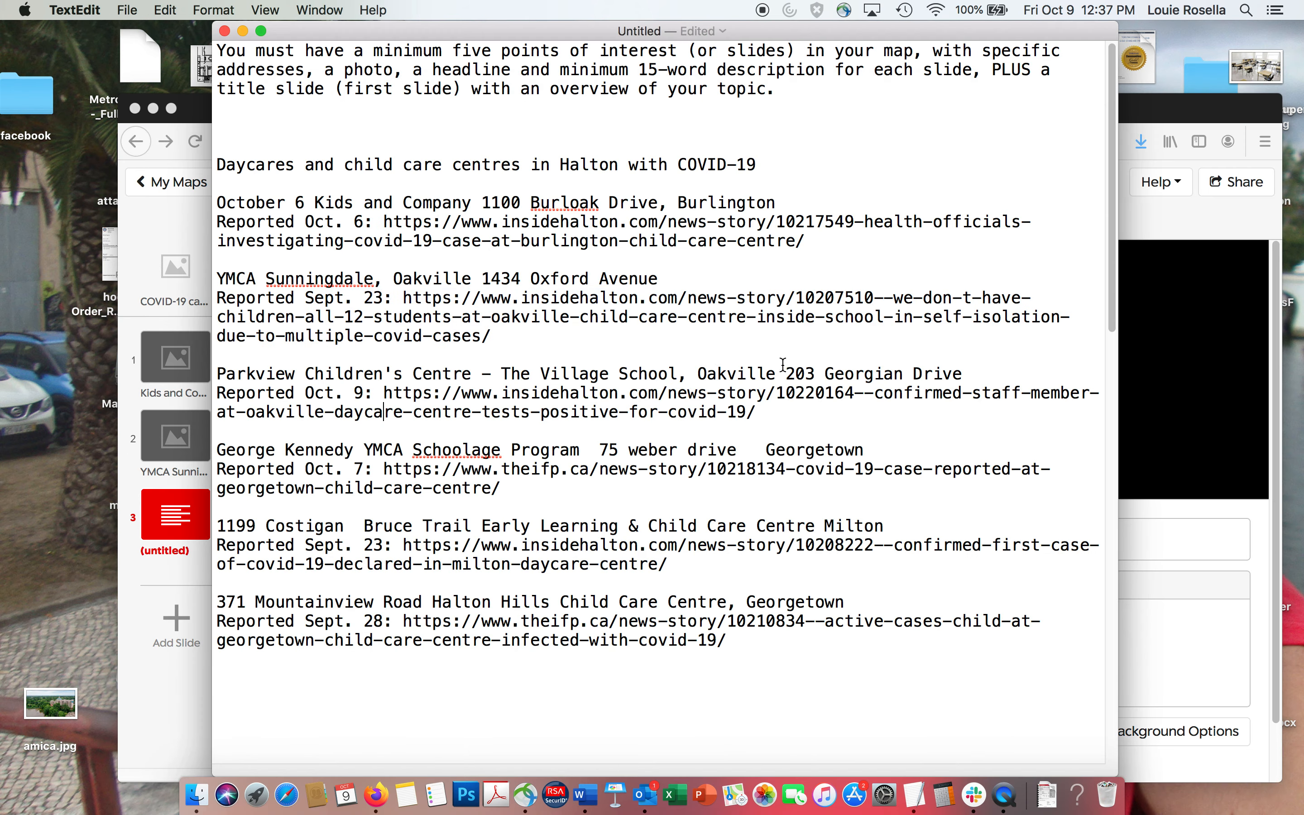
{"action": "left_click_drag", "start_coordinate": [787, 373], "coordinate": [984, 368]}
{"action": "key", "text": "super+c"}
{"action": "left_click", "coordinate": [1170, 105]}
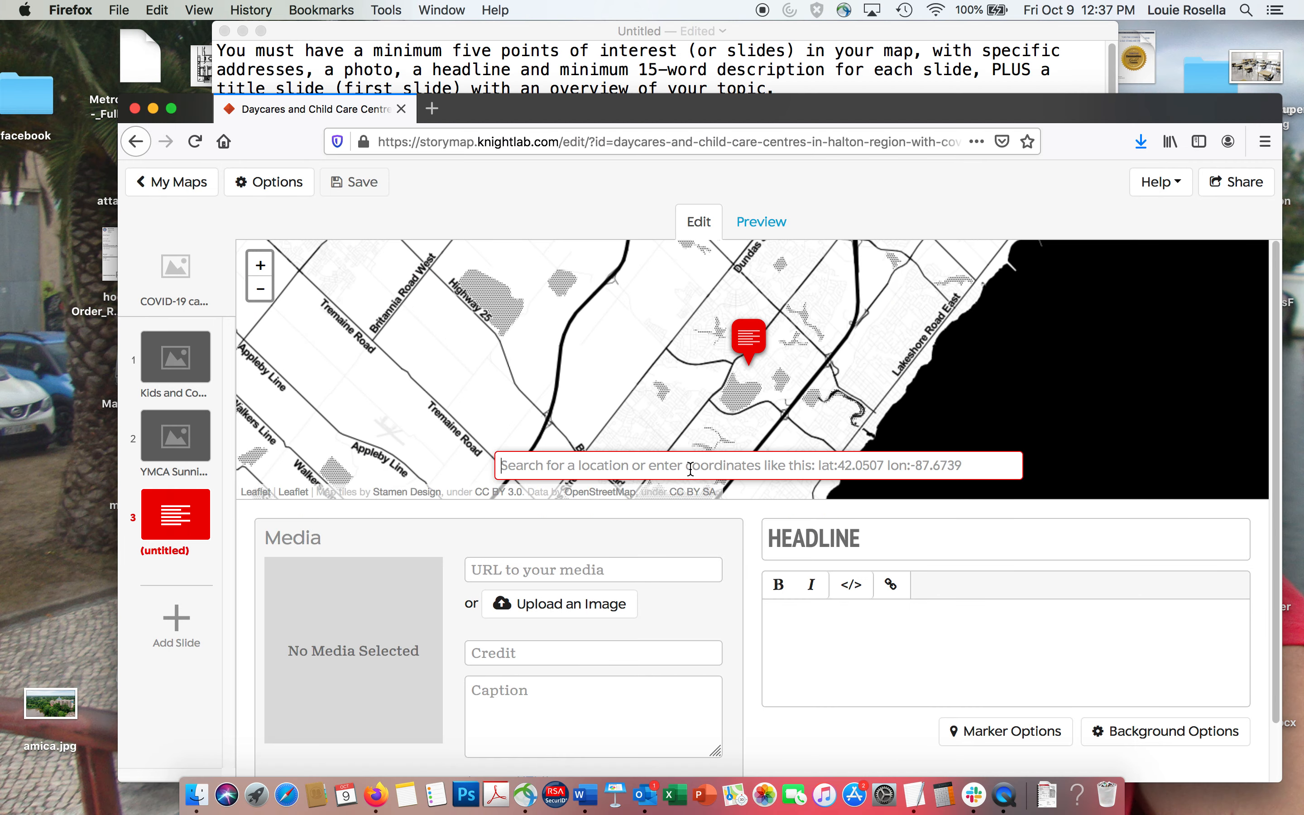
{"action": "key", "text": "super+v"}
{"action": "left_click", "coordinate": [661, 505]}
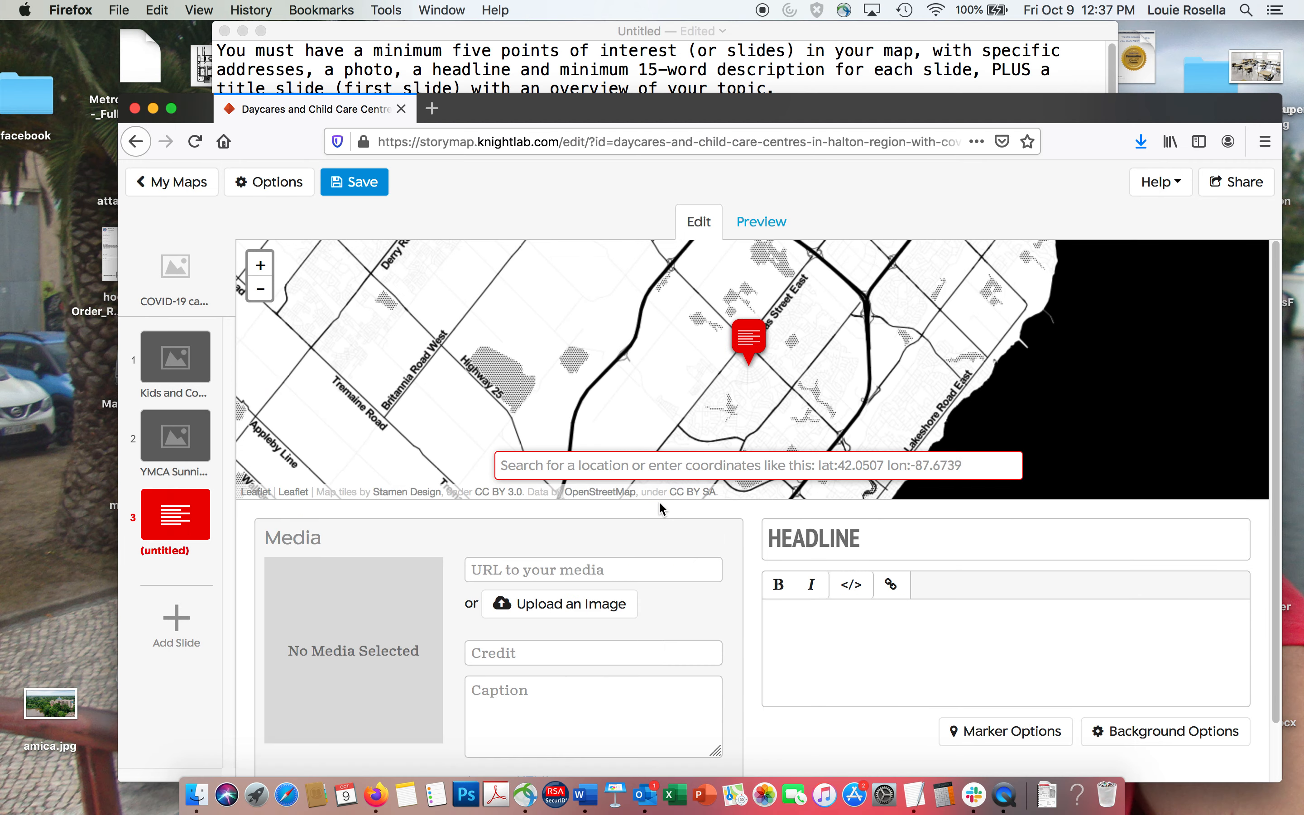
Copy "Parkview Children's Centre - The Village School, Oakville" from the TextEdit notes into the third slide's headline.
{"action": "left_click", "coordinate": [680, 76]}
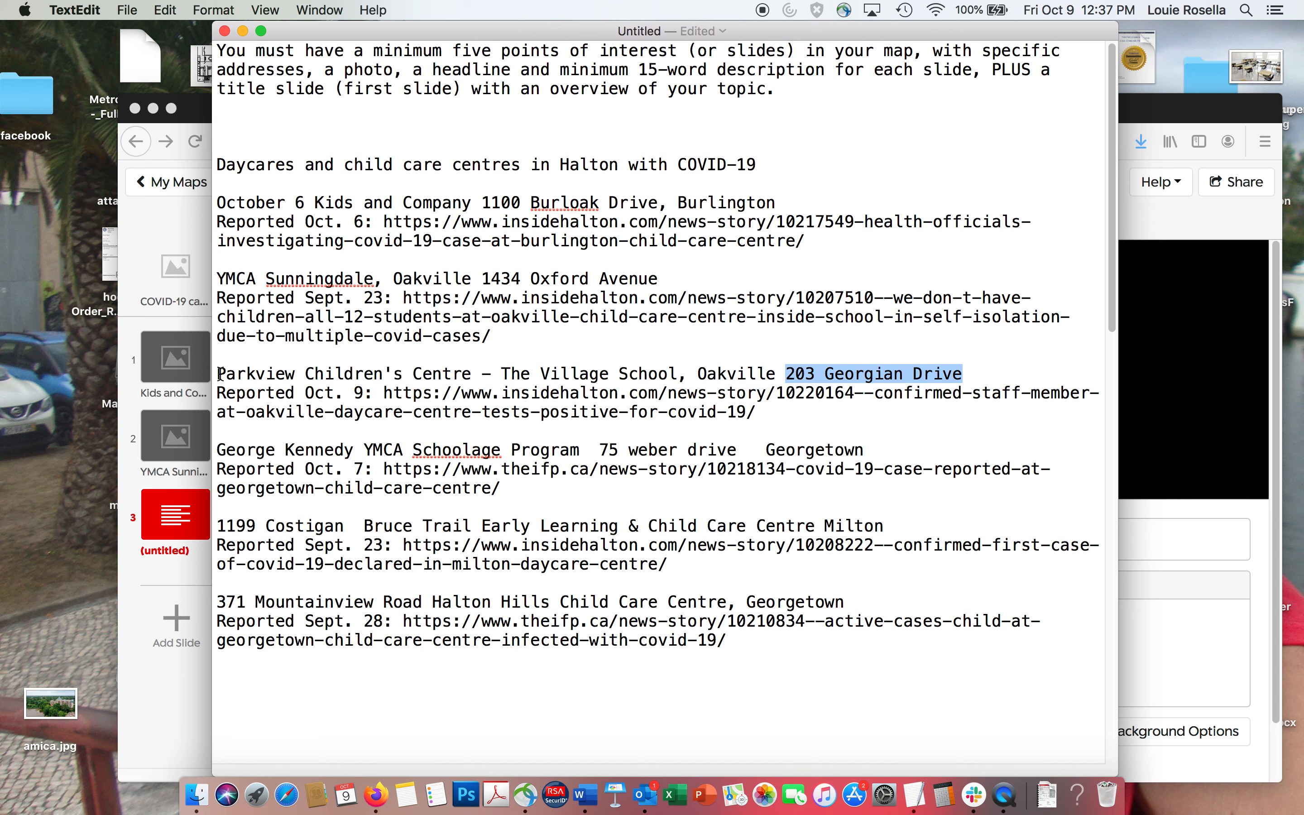
{"action": "left_click_drag", "start_coordinate": [220, 374], "coordinate": [779, 371]}
{"action": "left_click", "coordinate": [1154, 543]}
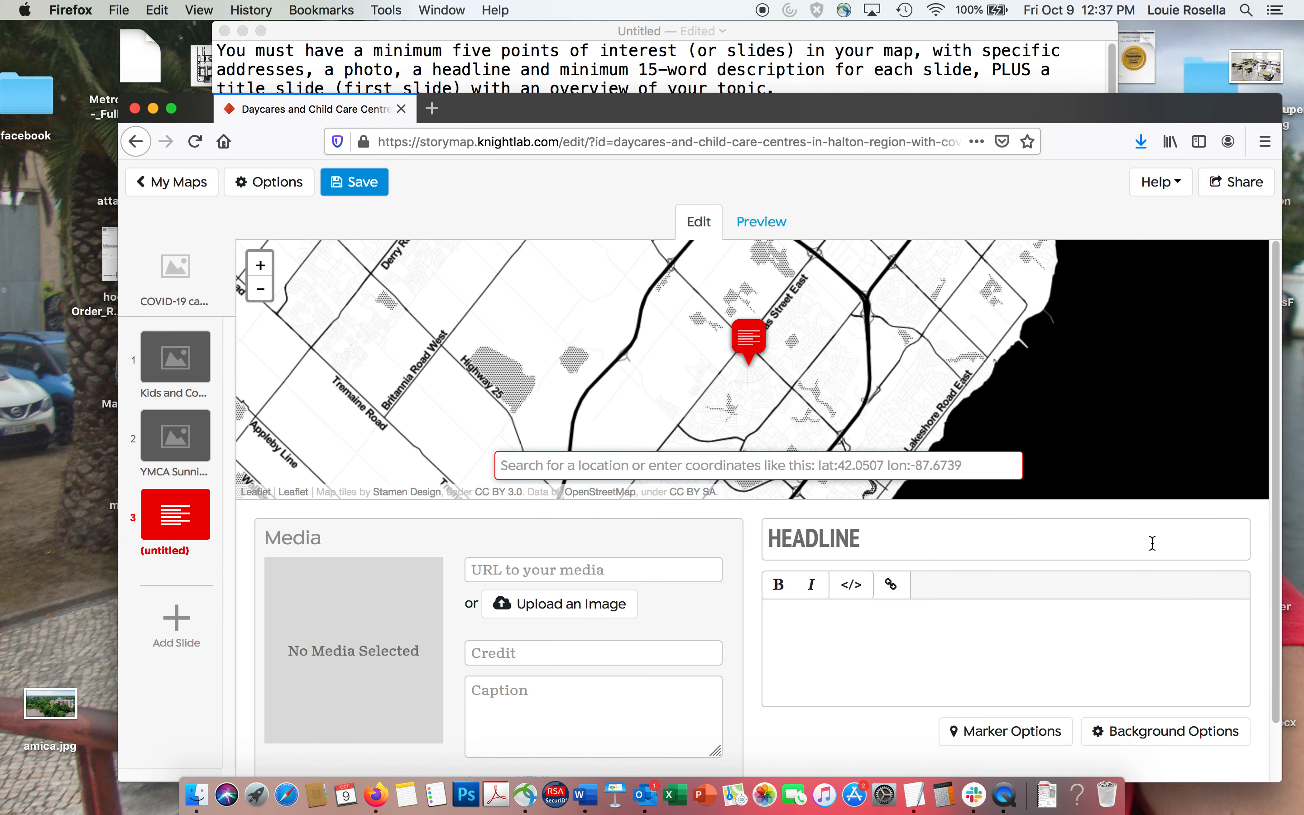
{"action": "left_click", "coordinate": [1055, 534]}
{"action": "key", "text": "super+v"}
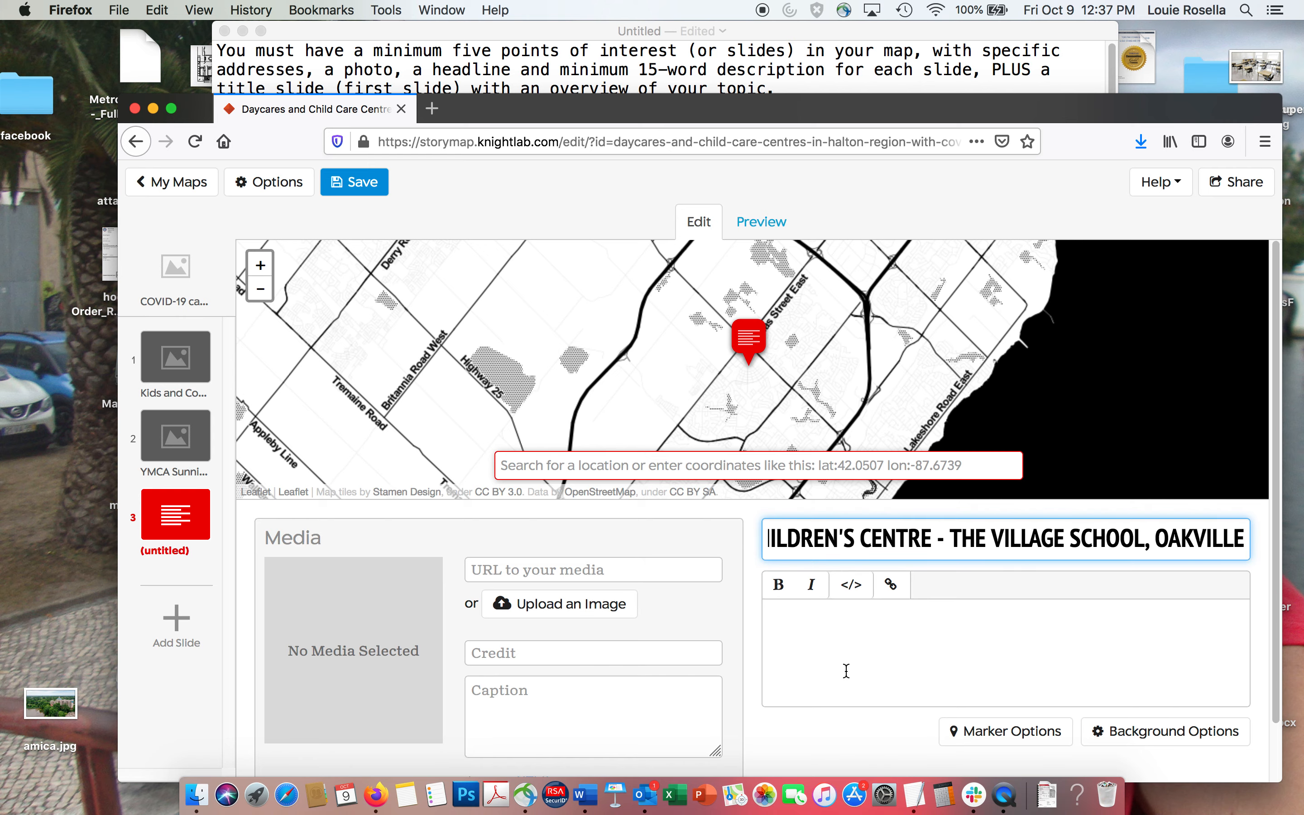
Copy the "Reported Oct. 9" line with its insidehalton.com link from the TextEdit notes into the Parkview slide's description.
{"action": "left_click", "coordinate": [515, 73]}
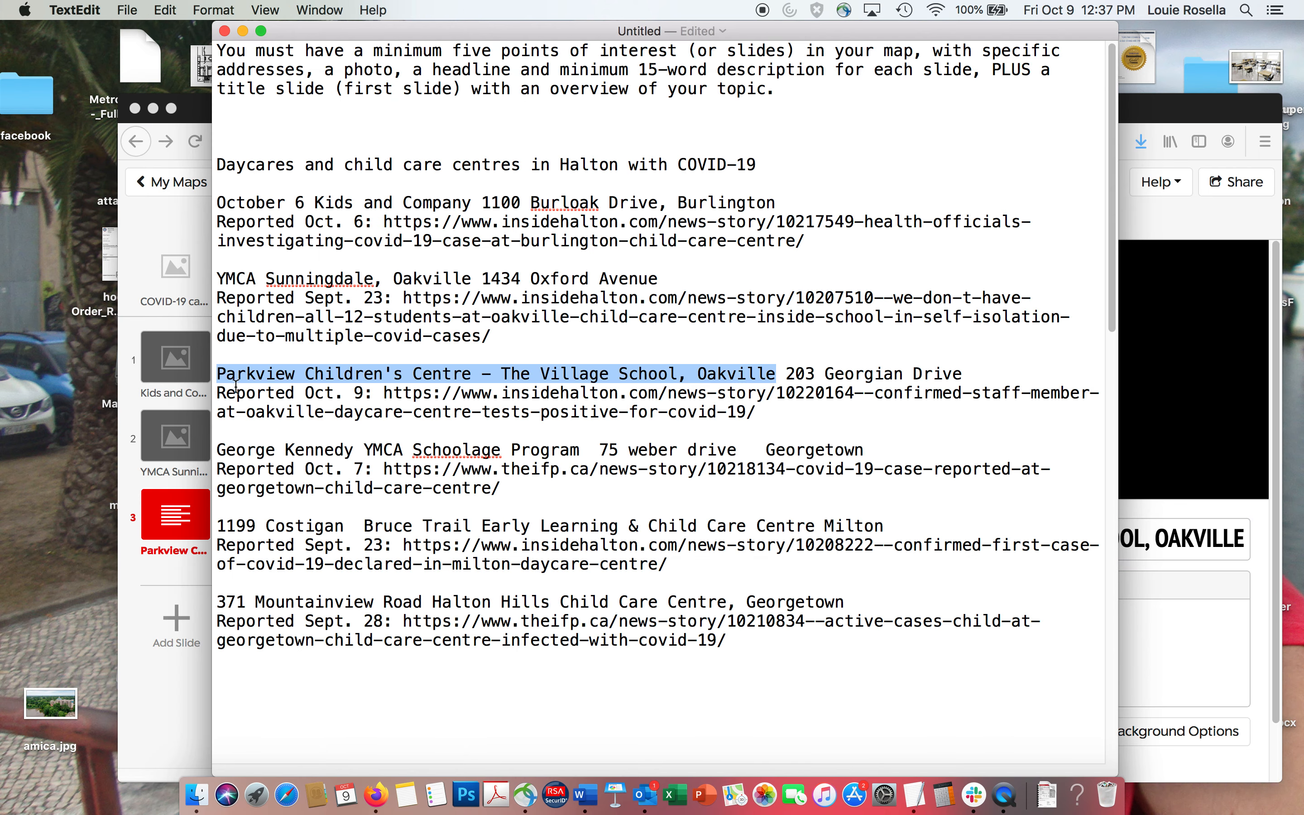
{"action": "left_click_drag", "start_coordinate": [216, 394], "coordinate": [931, 410]}
{"action": "key", "text": "super+c"}
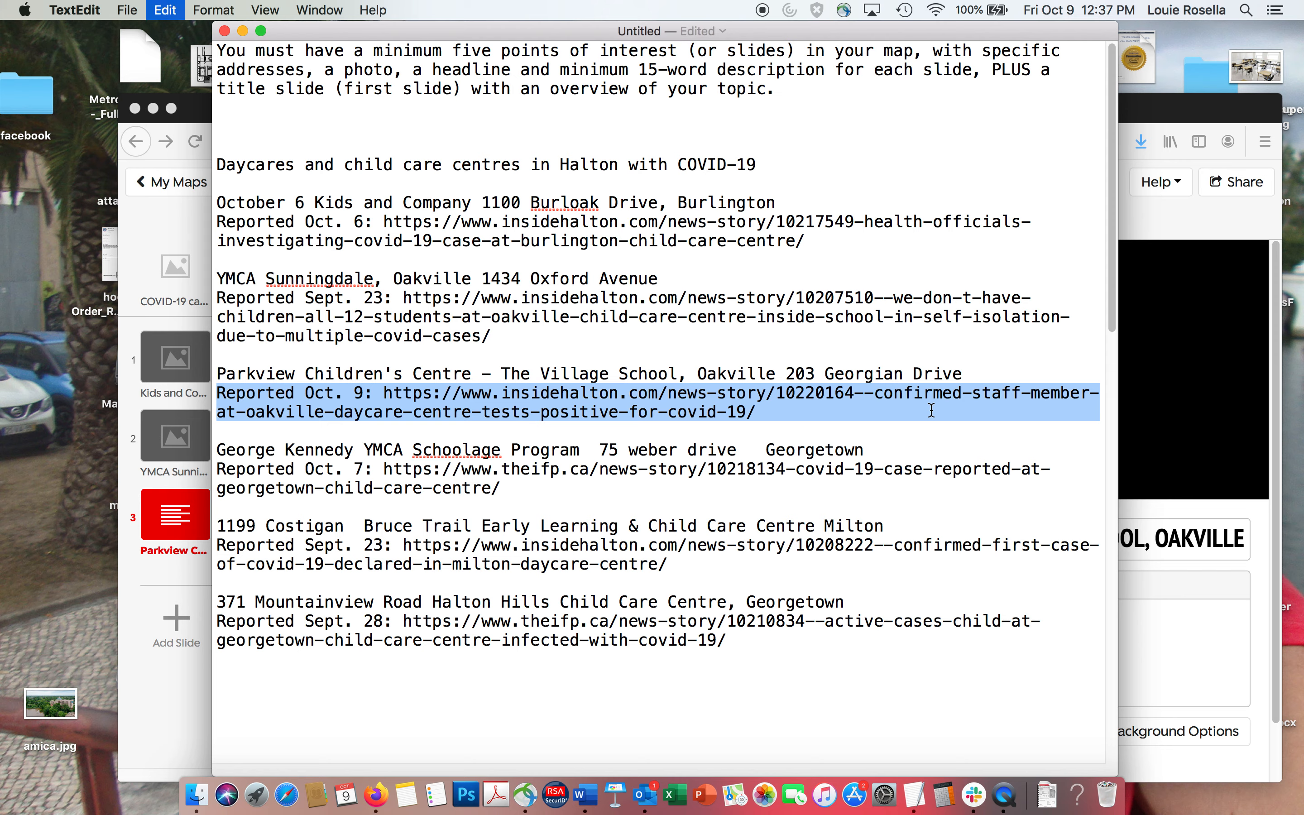
{"action": "left_click", "coordinate": [1147, 632]}
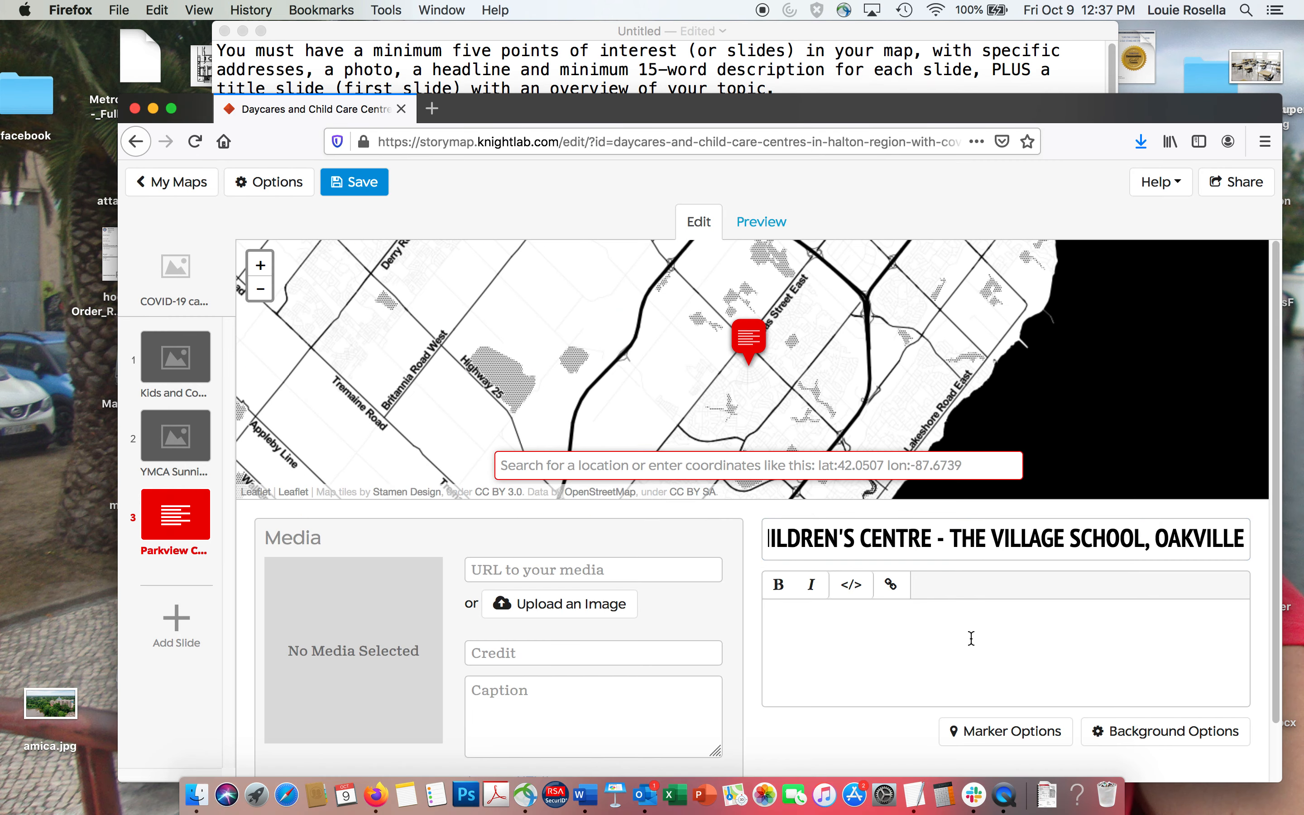
{"action": "key", "text": "super+v"}
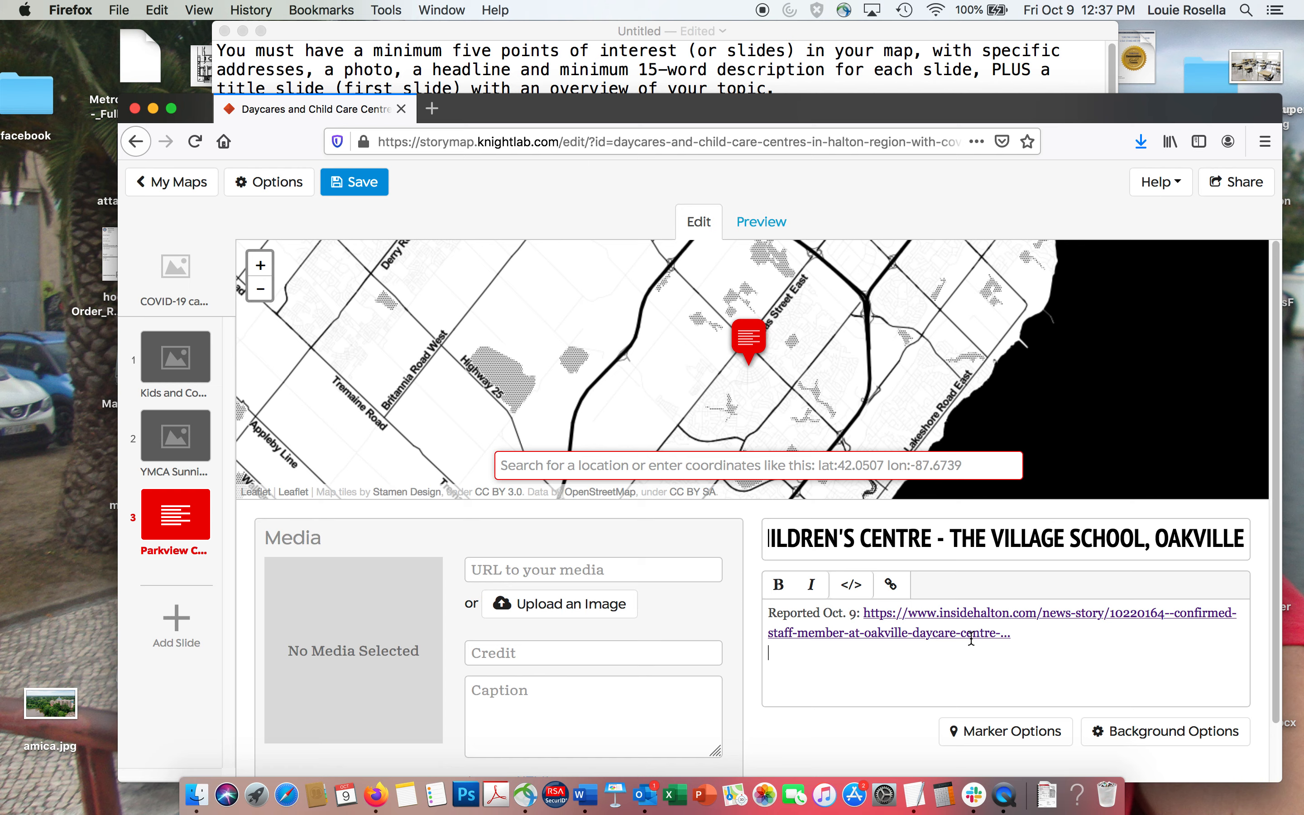
Upload alert.jpg from the Desktop's Coronavirus folder as the Parkview slide's media image.
{"action": "left_click", "coordinate": [571, 605]}
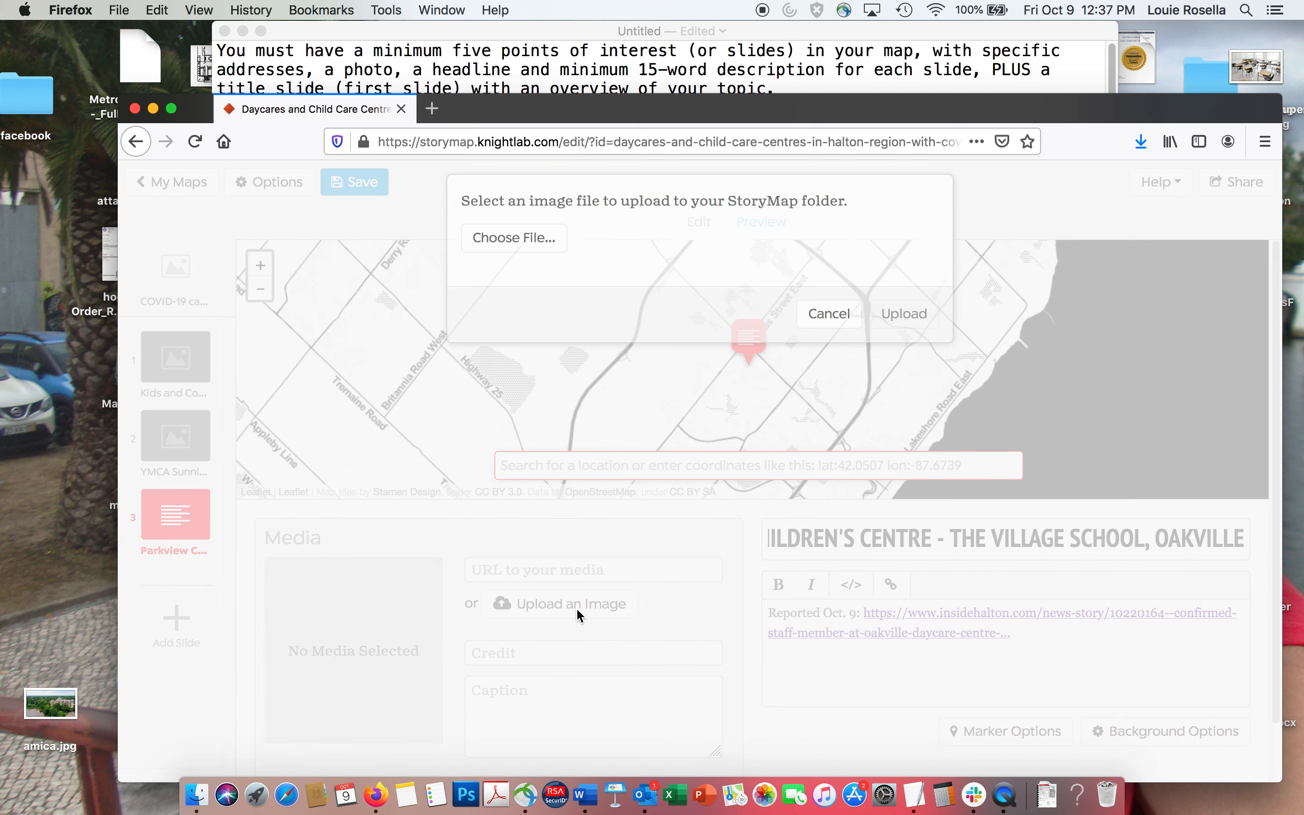
{"action": "left_click", "coordinate": [500, 293]}
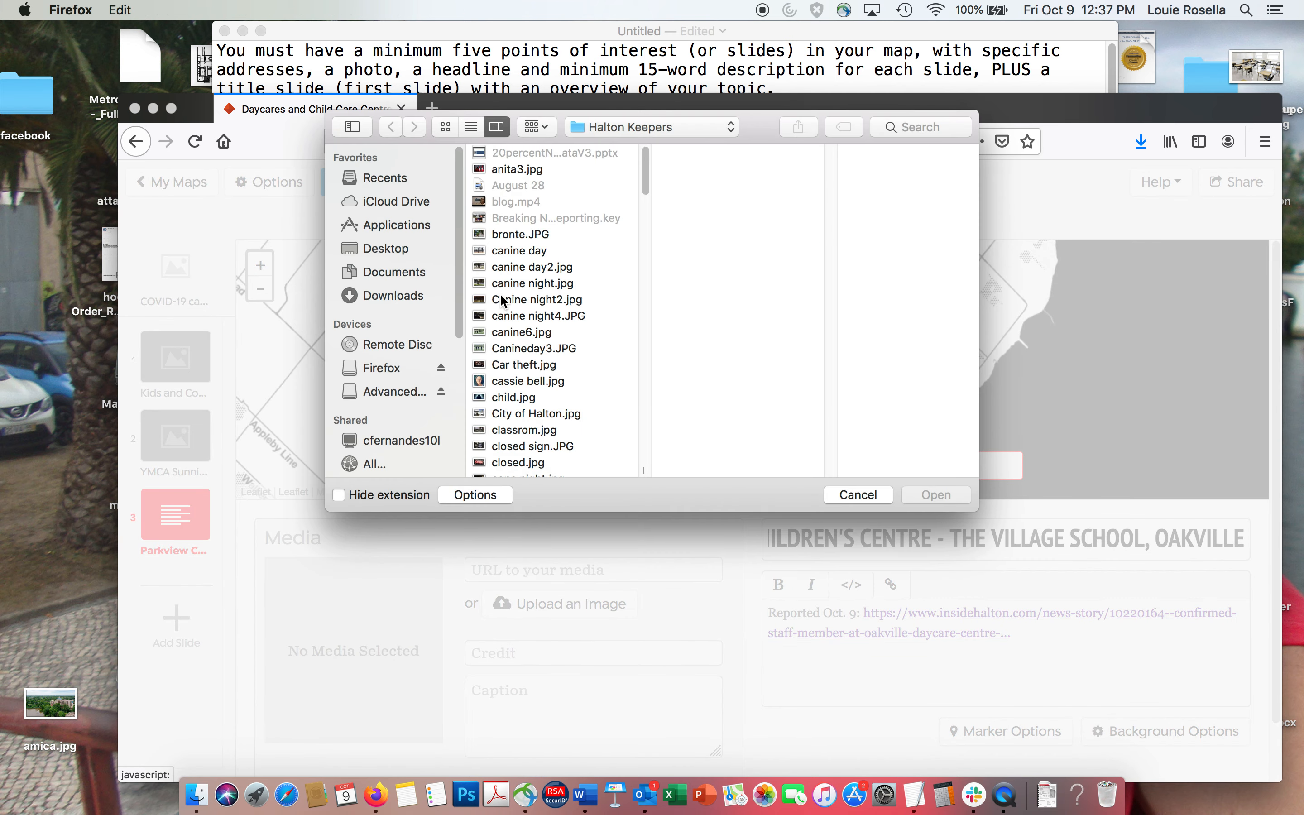
{"action": "left_click", "coordinate": [383, 271]}
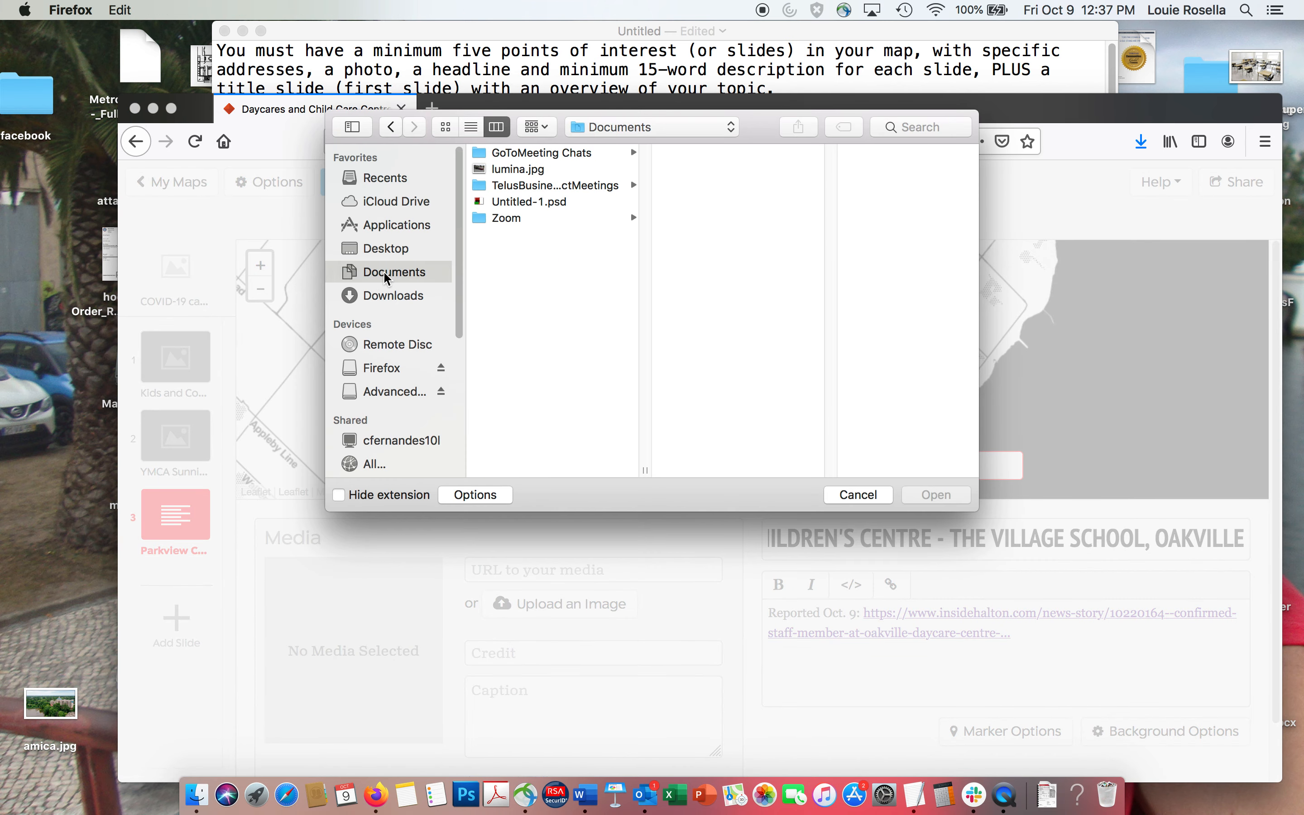
{"action": "left_click", "coordinate": [383, 248]}
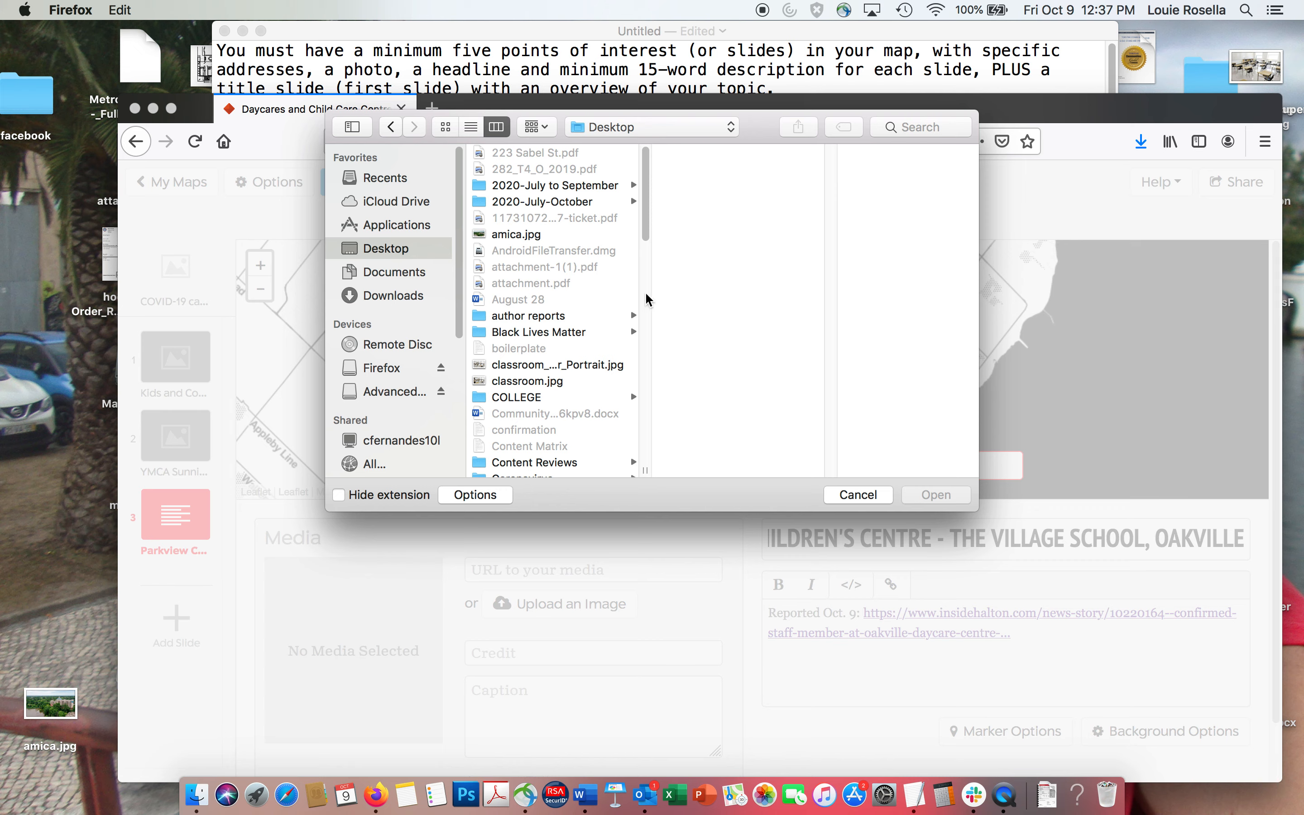
{"action": "scroll", "coordinate": [644, 286], "scroll_direction": "down", "scroll_amount": 5}
{"action": "left_click", "coordinate": [534, 356]}
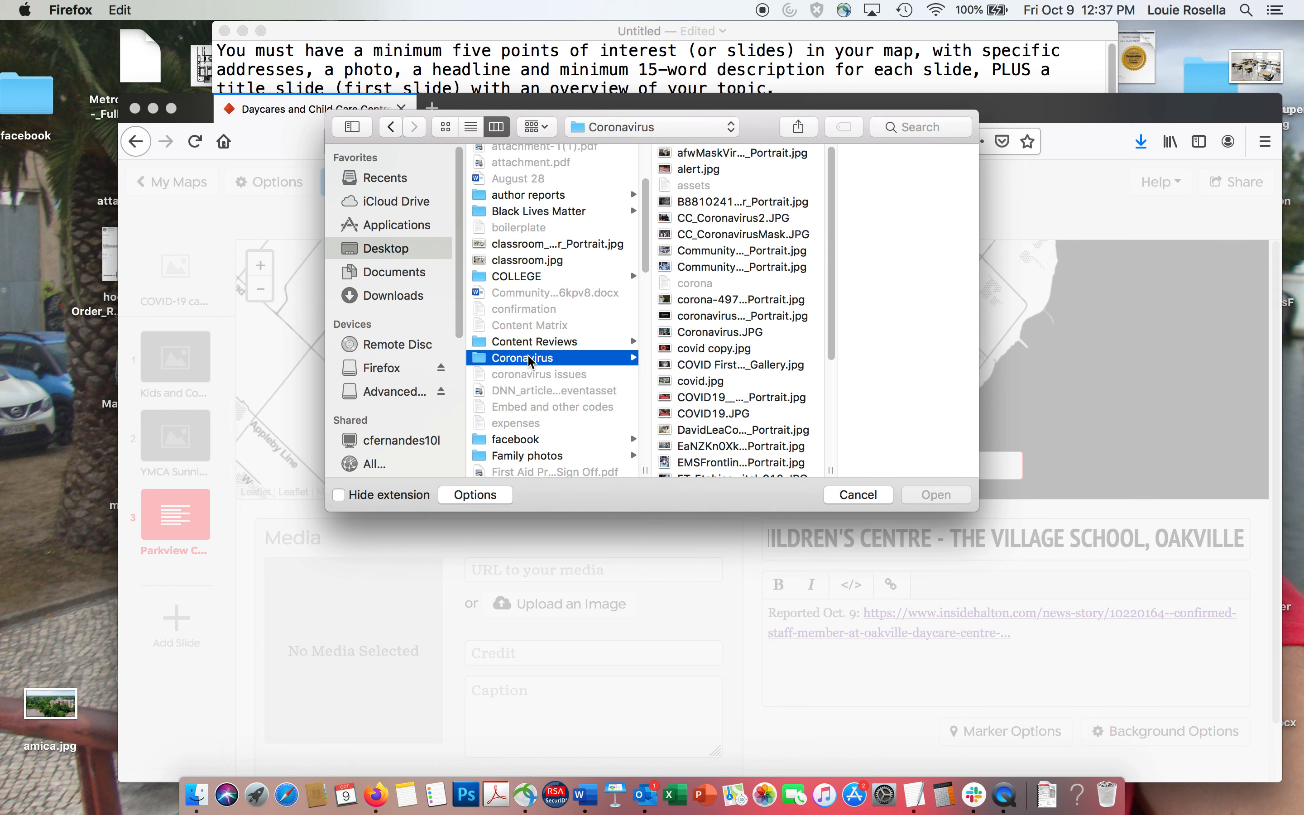
{"action": "left_click", "coordinate": [700, 366]}
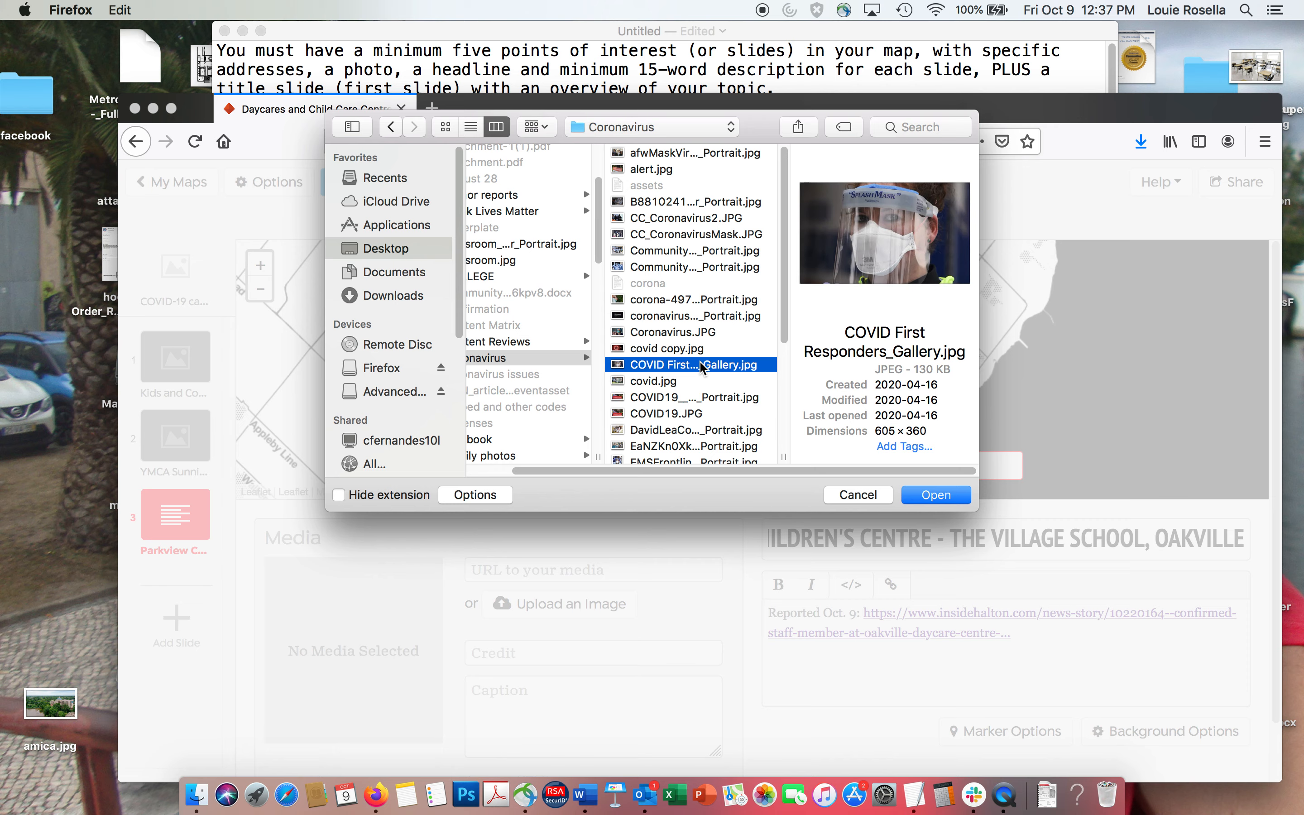
{"action": "left_click", "coordinate": [647, 169]}
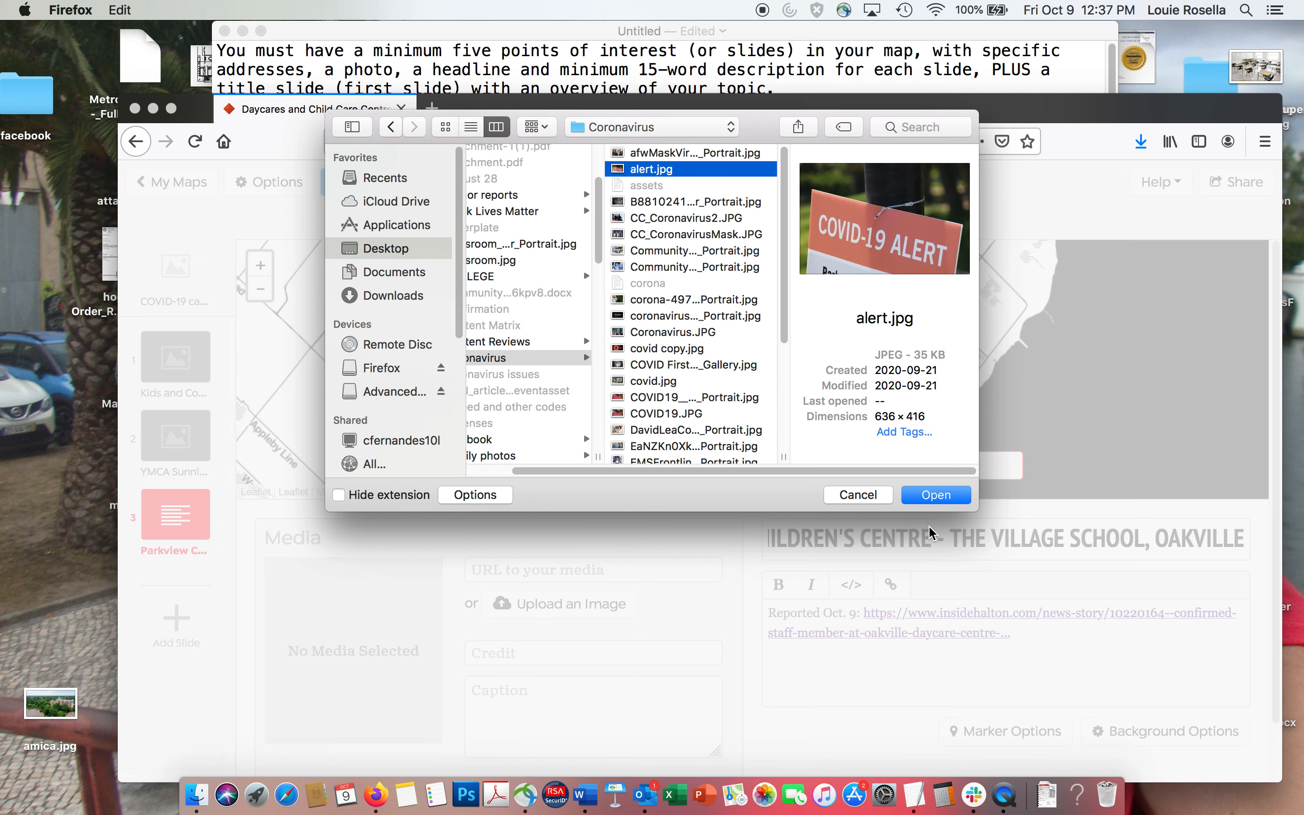
{"action": "left_click", "coordinate": [937, 495]}
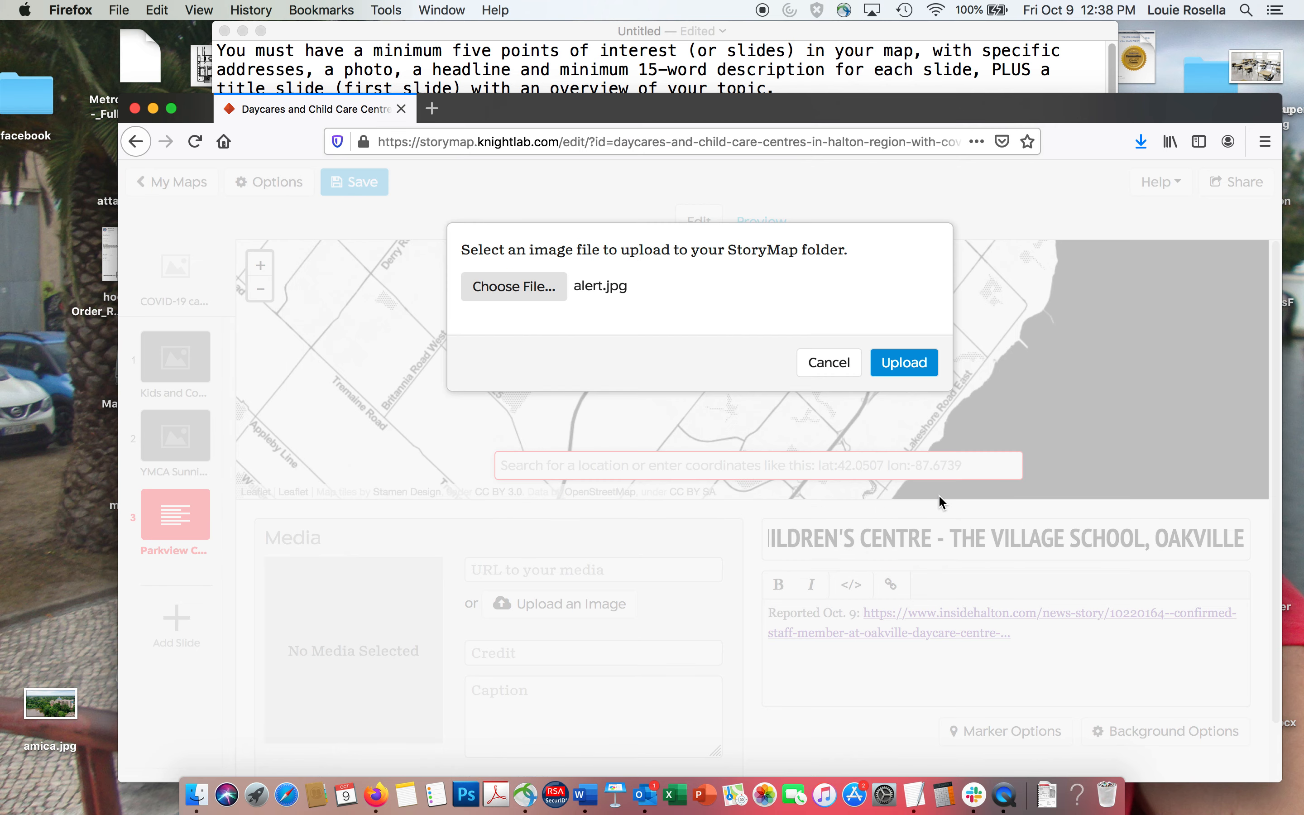
{"action": "left_click", "coordinate": [923, 371]}
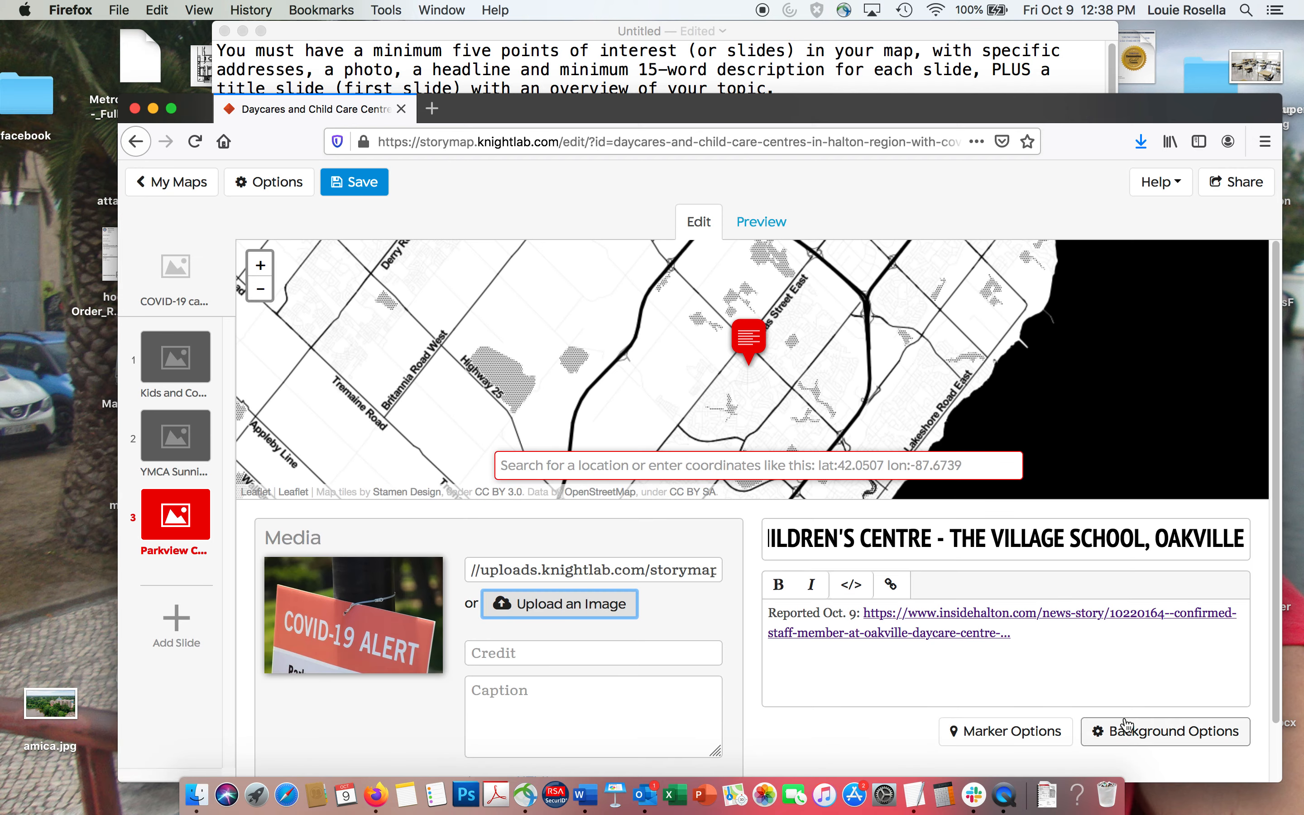
Set the uploaded alert.jpg as the Parkview slide's background image.
{"action": "left_click", "coordinate": [1126, 732]}
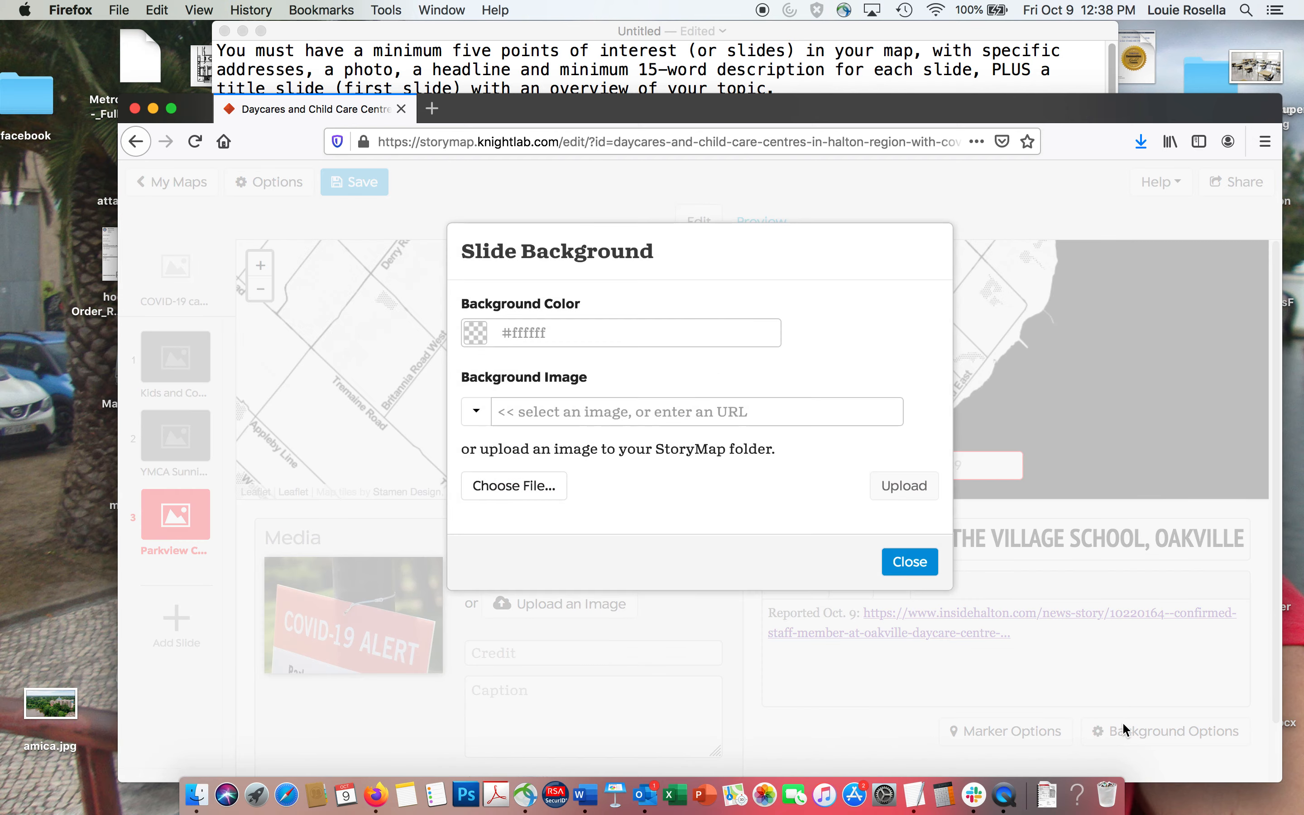
{"action": "left_click", "coordinate": [476, 423]}
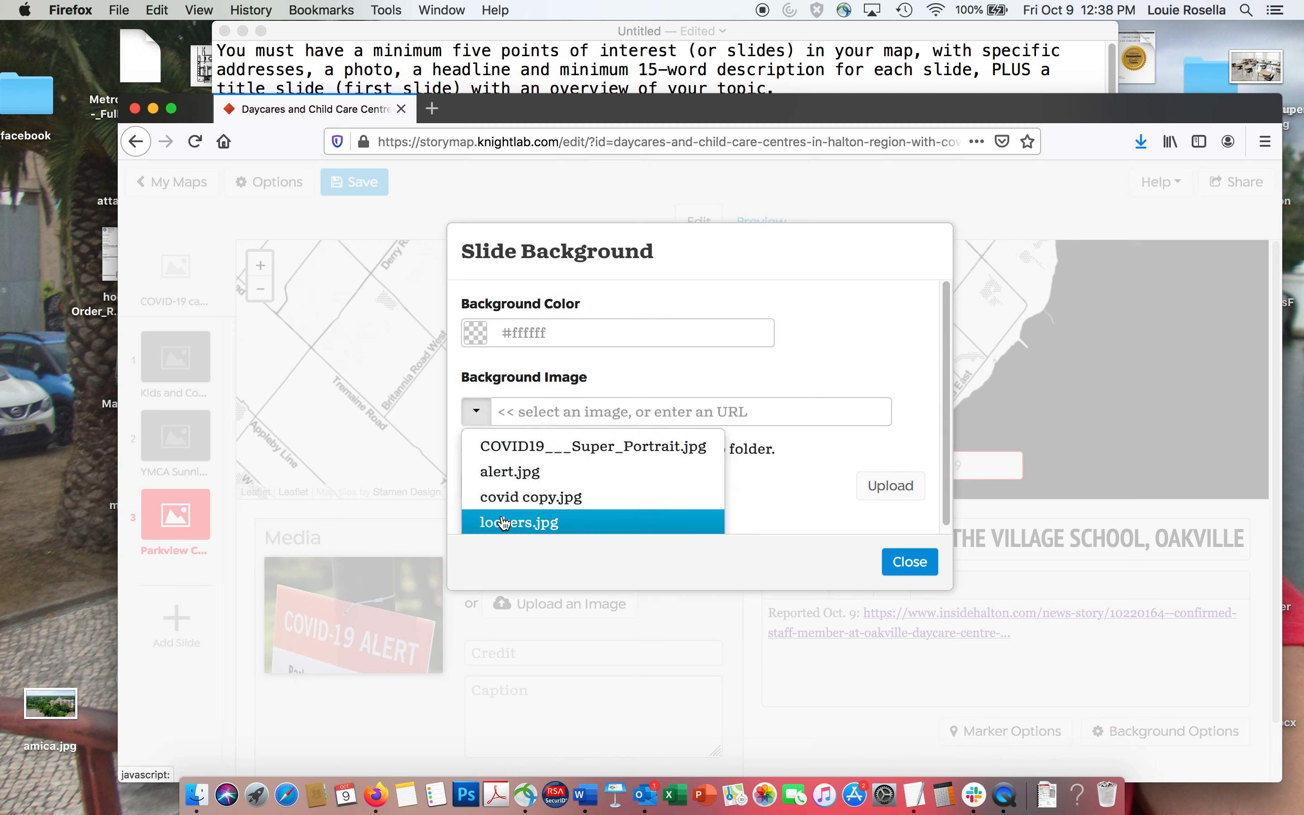
{"action": "left_click", "coordinate": [495, 474]}
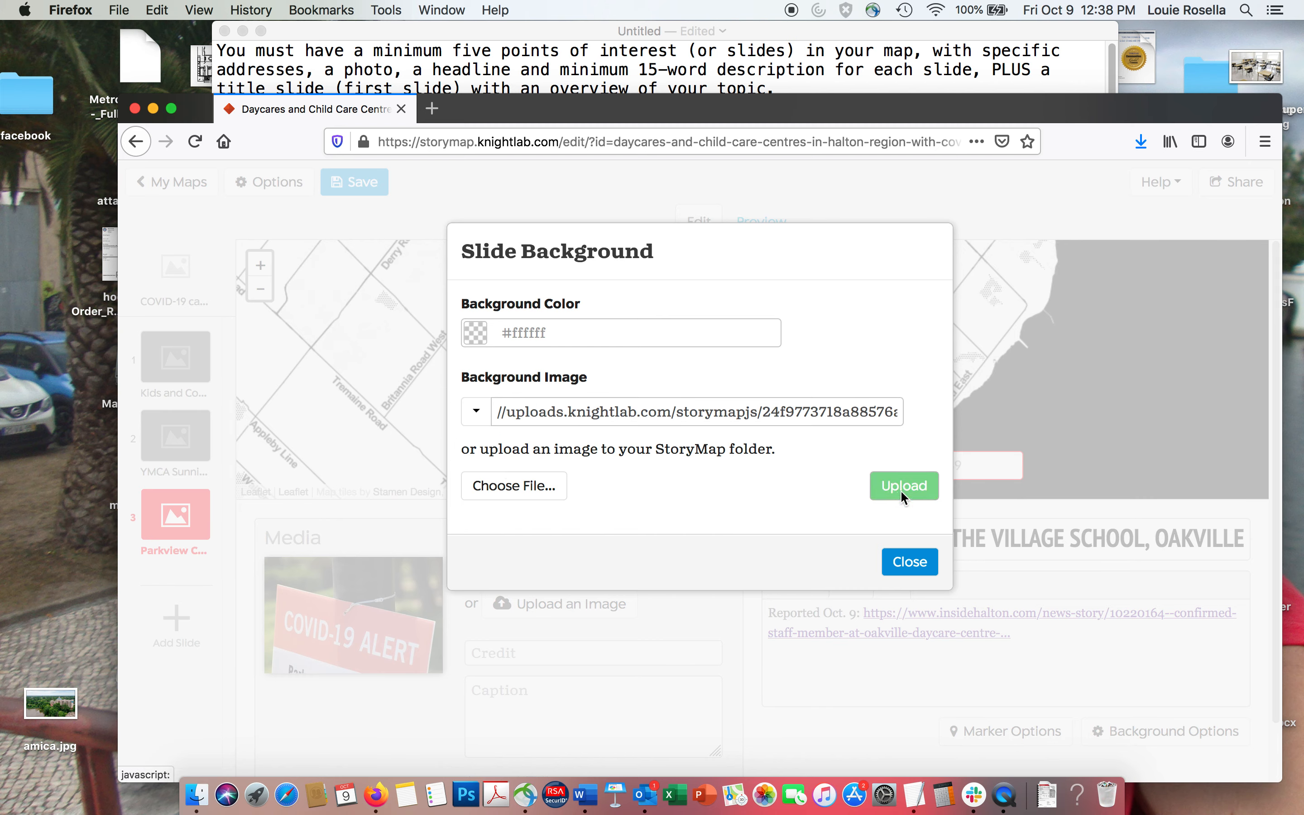
{"action": "left_click", "coordinate": [910, 561]}
Add a fourth location slide and place its marker at the George Kennedy YMCA program's Halton Hills, Ontario street address from the TextEdit notes.
{"action": "left_click", "coordinate": [554, 54]}
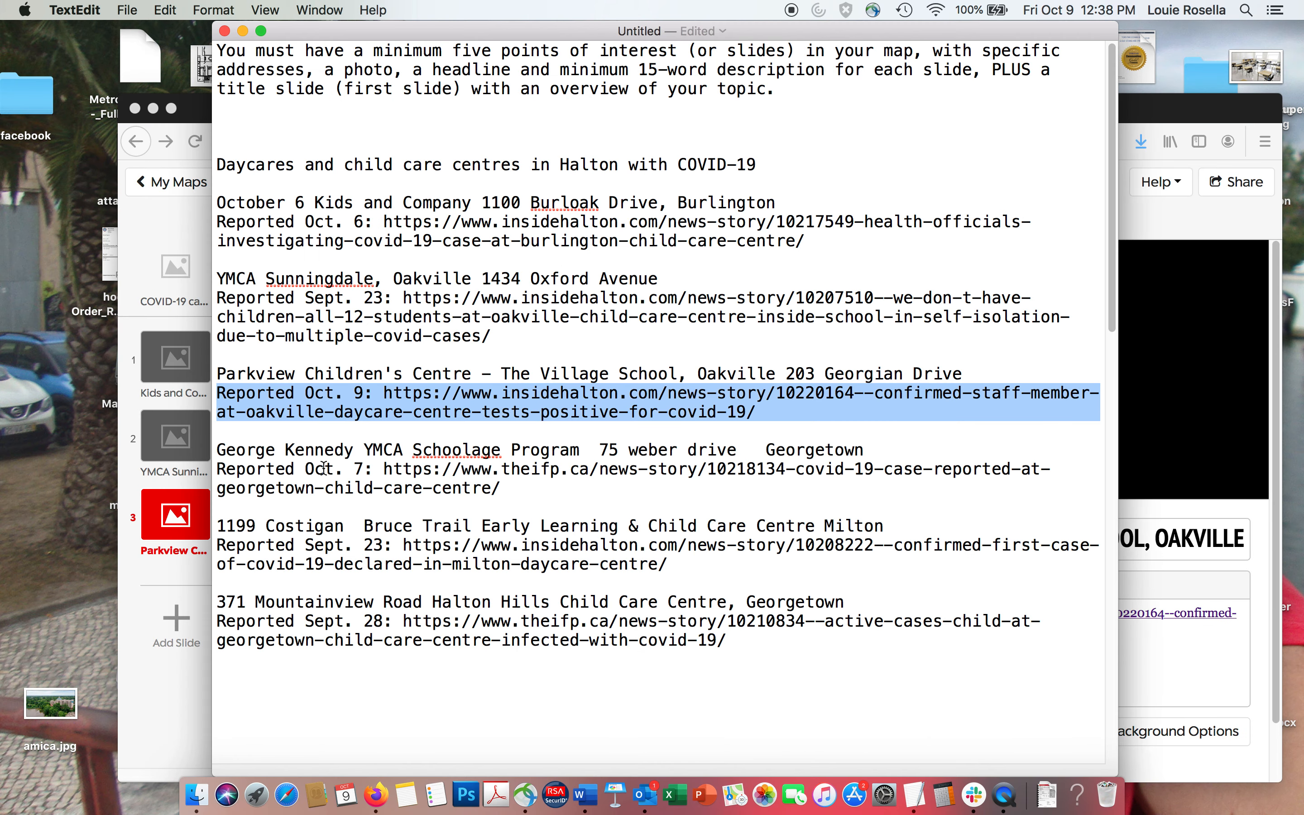
{"action": "left_click", "coordinate": [307, 467]}
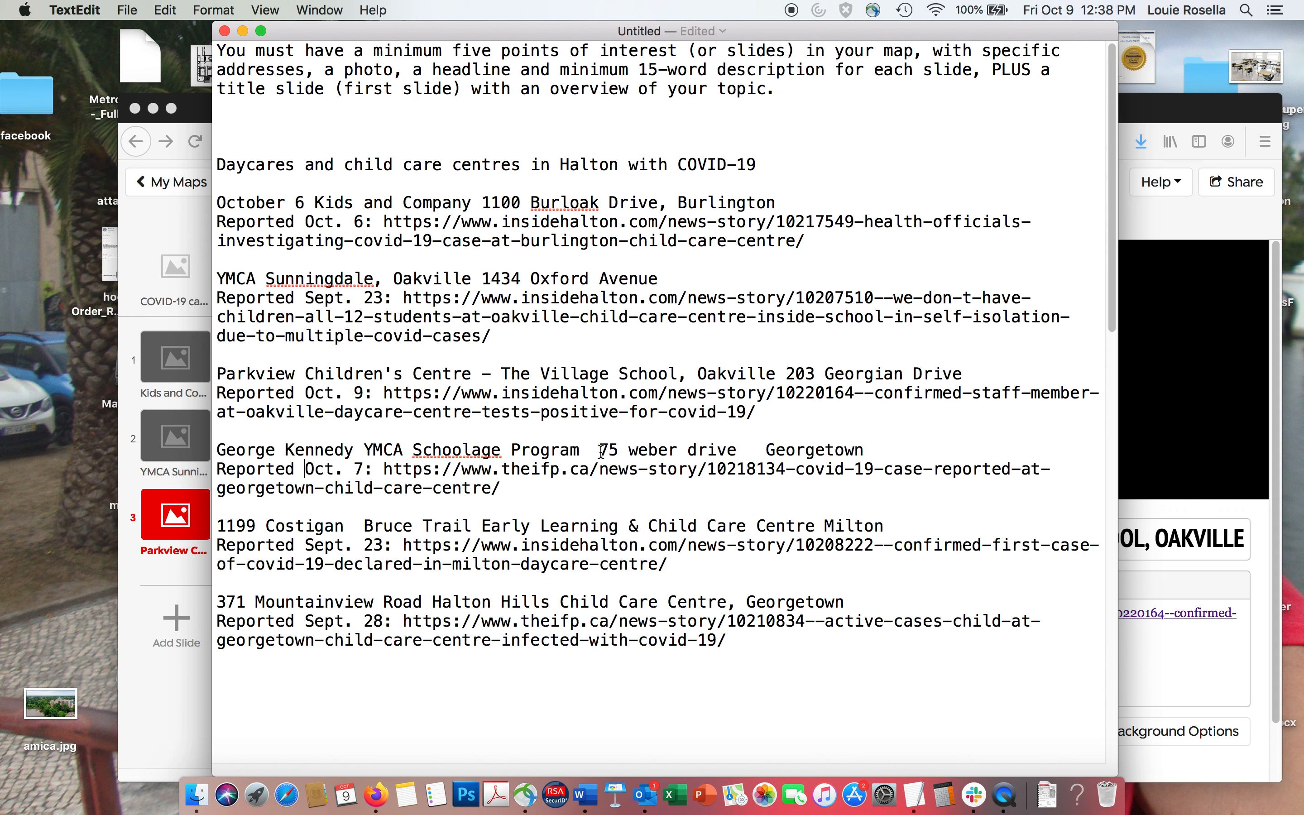
{"action": "left_click_drag", "start_coordinate": [591, 451], "coordinate": [750, 451]}
{"action": "key", "text": "super+c"}
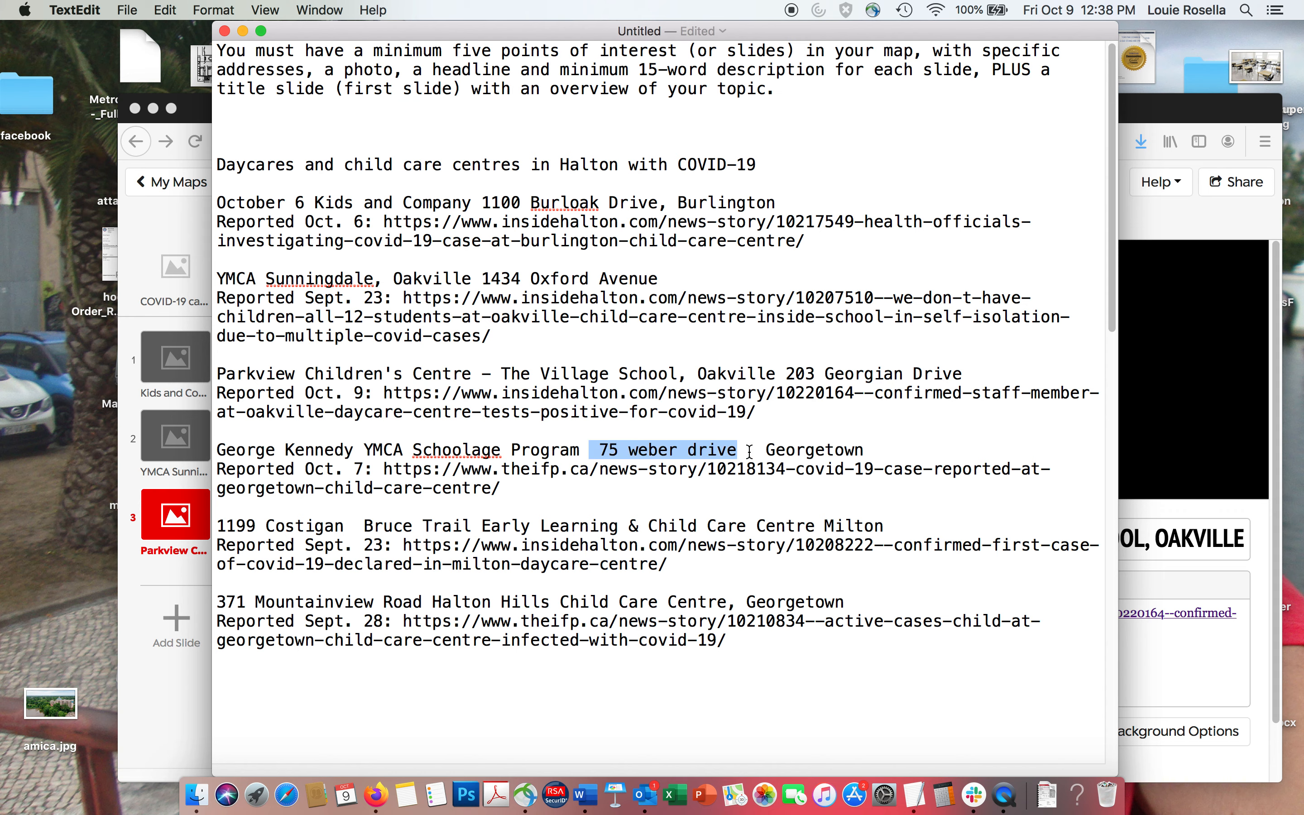
{"action": "left_click", "coordinate": [176, 587]}
{"action": "left_click", "coordinate": [171, 614]}
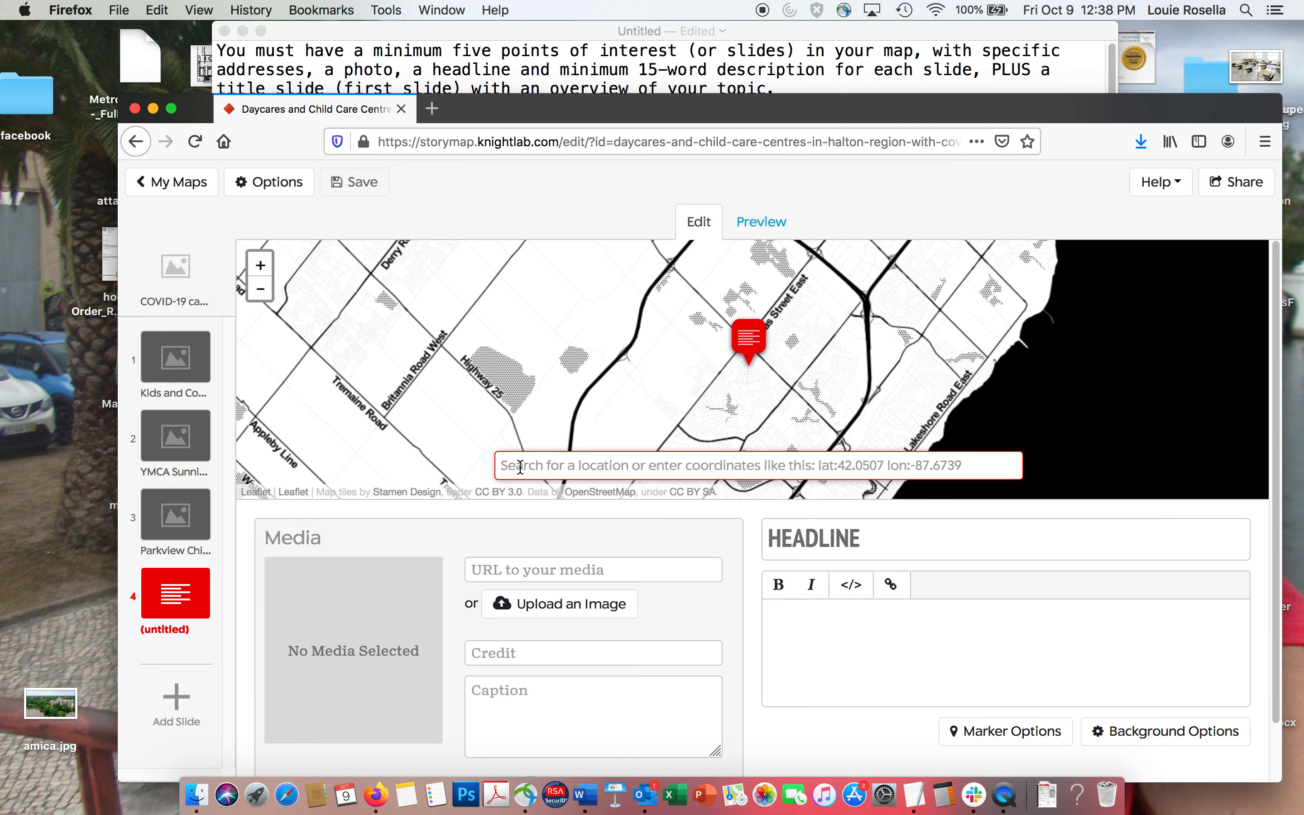
{"action": "left_click", "coordinate": [525, 465]}
{"action": "key", "text": "super+v"}
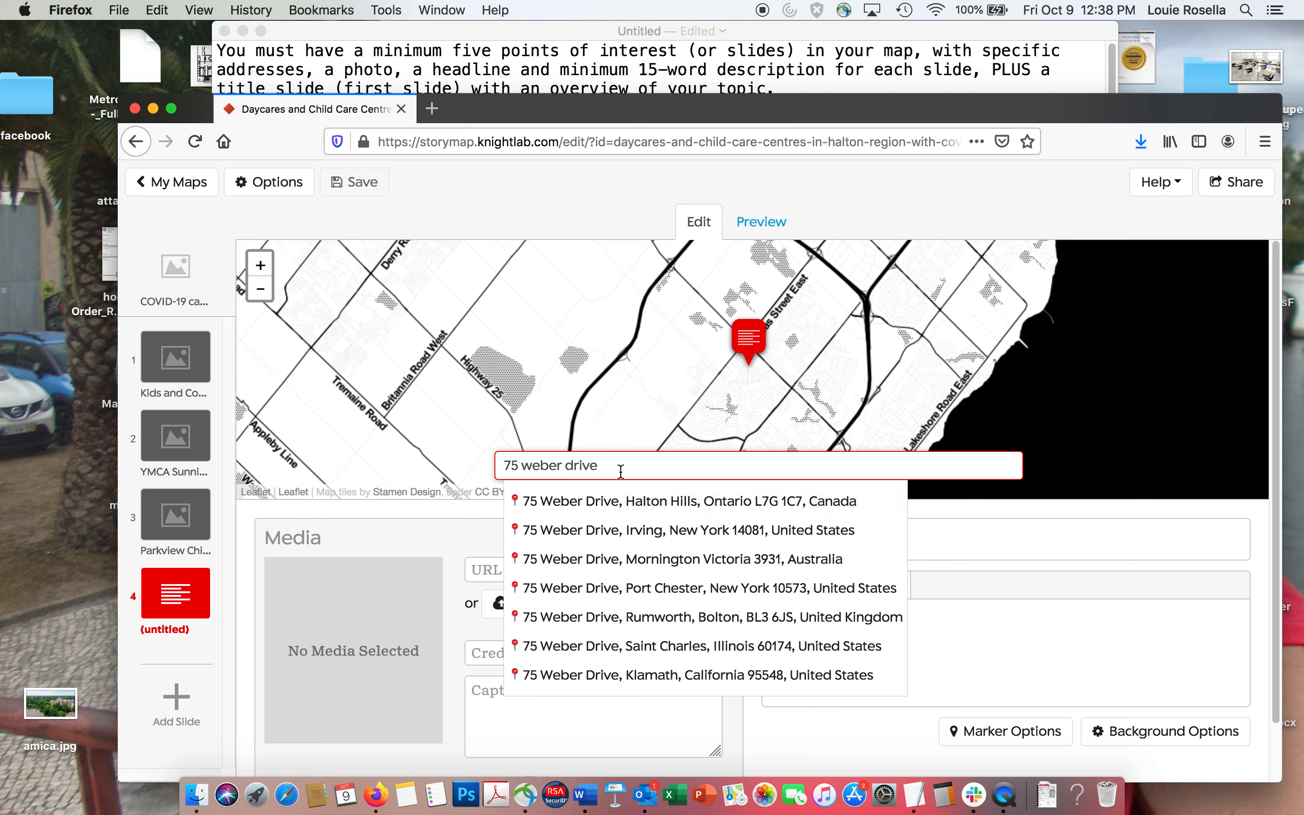
{"action": "left_click_drag", "start_coordinate": [621, 472], "coordinate": [473, 469]}
{"action": "type", "text": "75 w"}
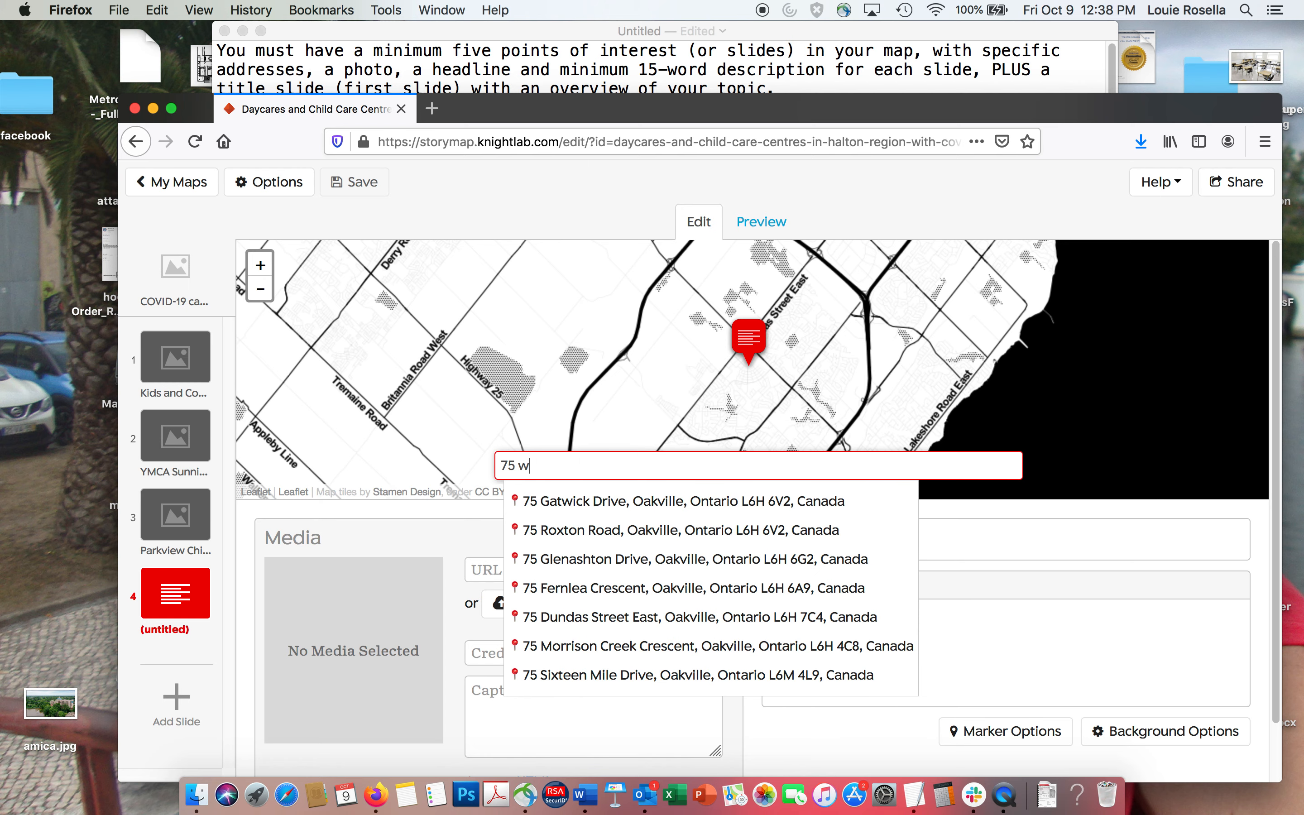
{"action": "type", "text": "eber drive"}
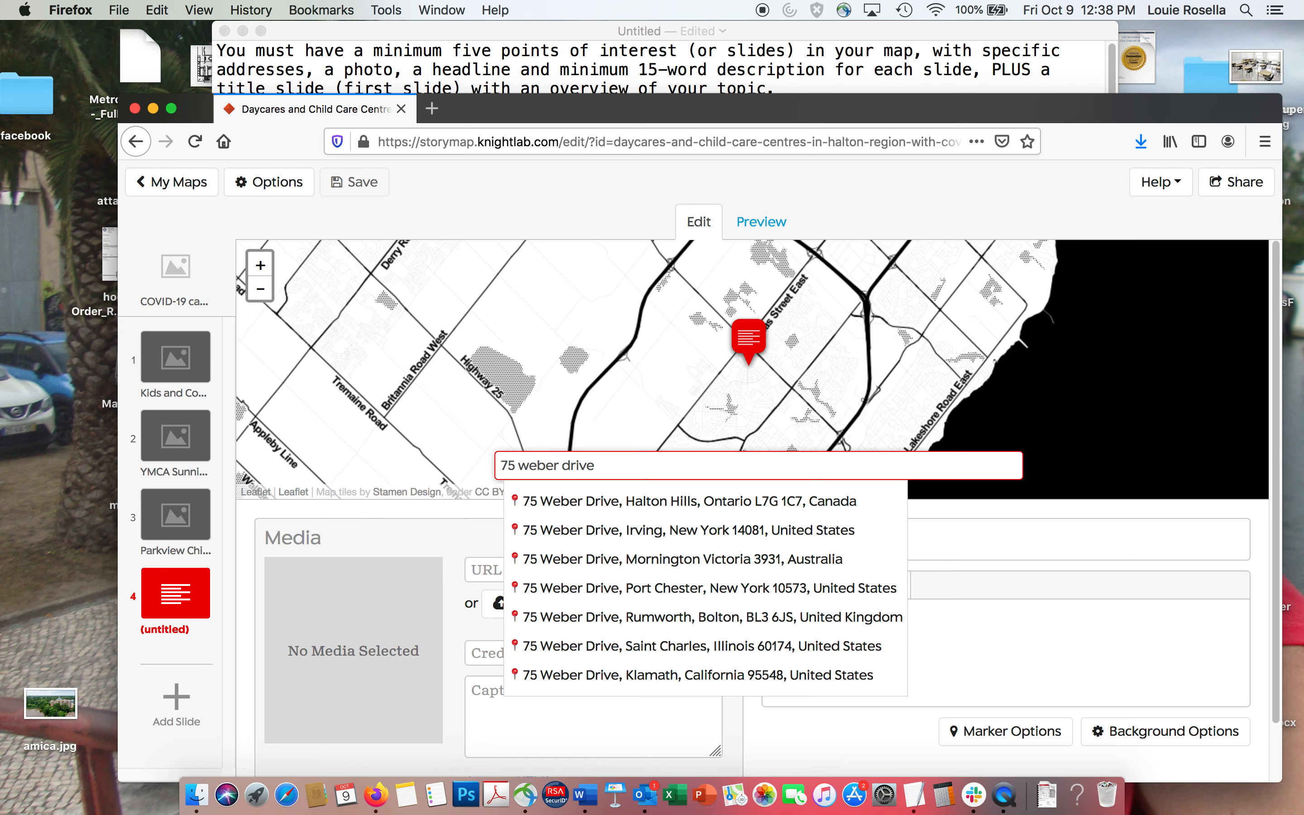
{"action": "left_click", "coordinate": [581, 500]}
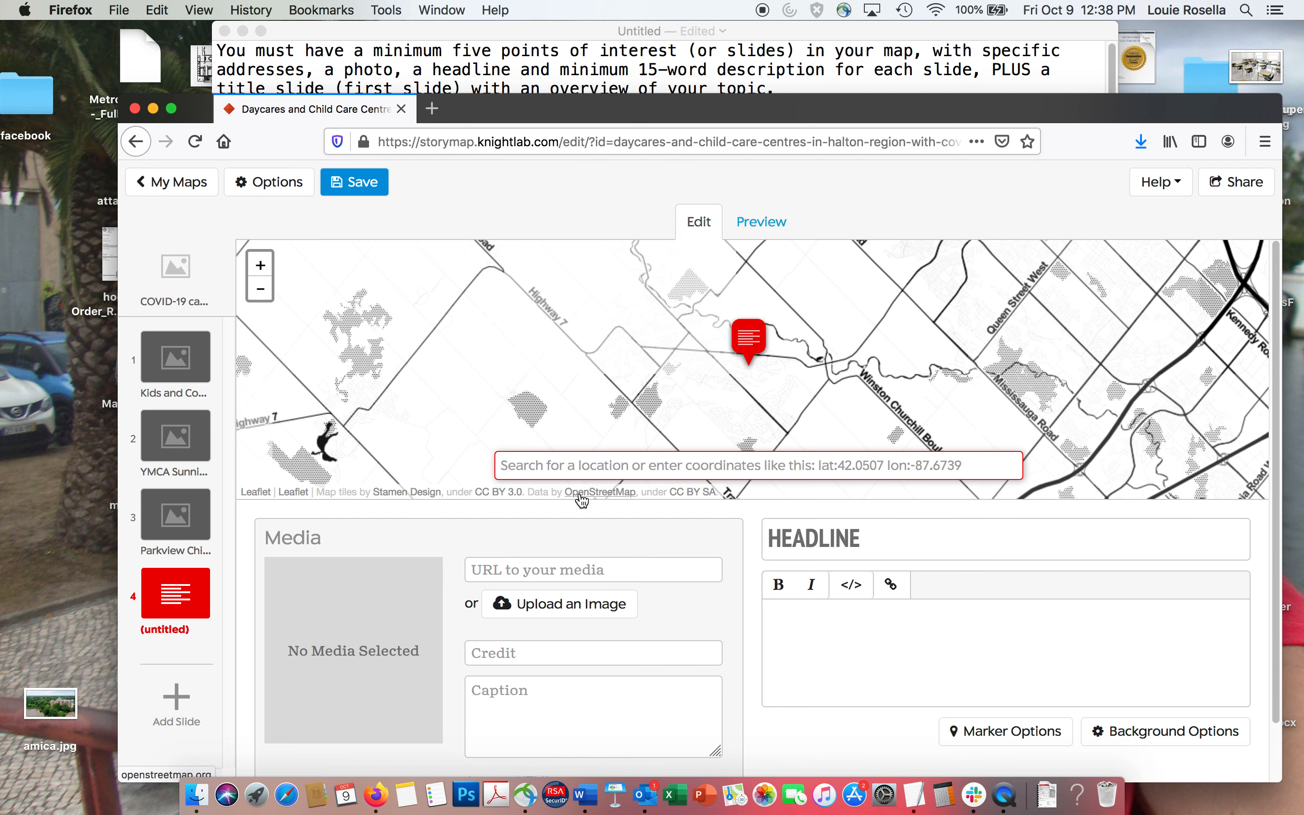
Copy "George Kennedy YMCA Schoolage Program" from the TextEdit notes into the fourth slide's headline and append ", GEORGETOWN".
{"action": "left_click", "coordinate": [610, 76]}
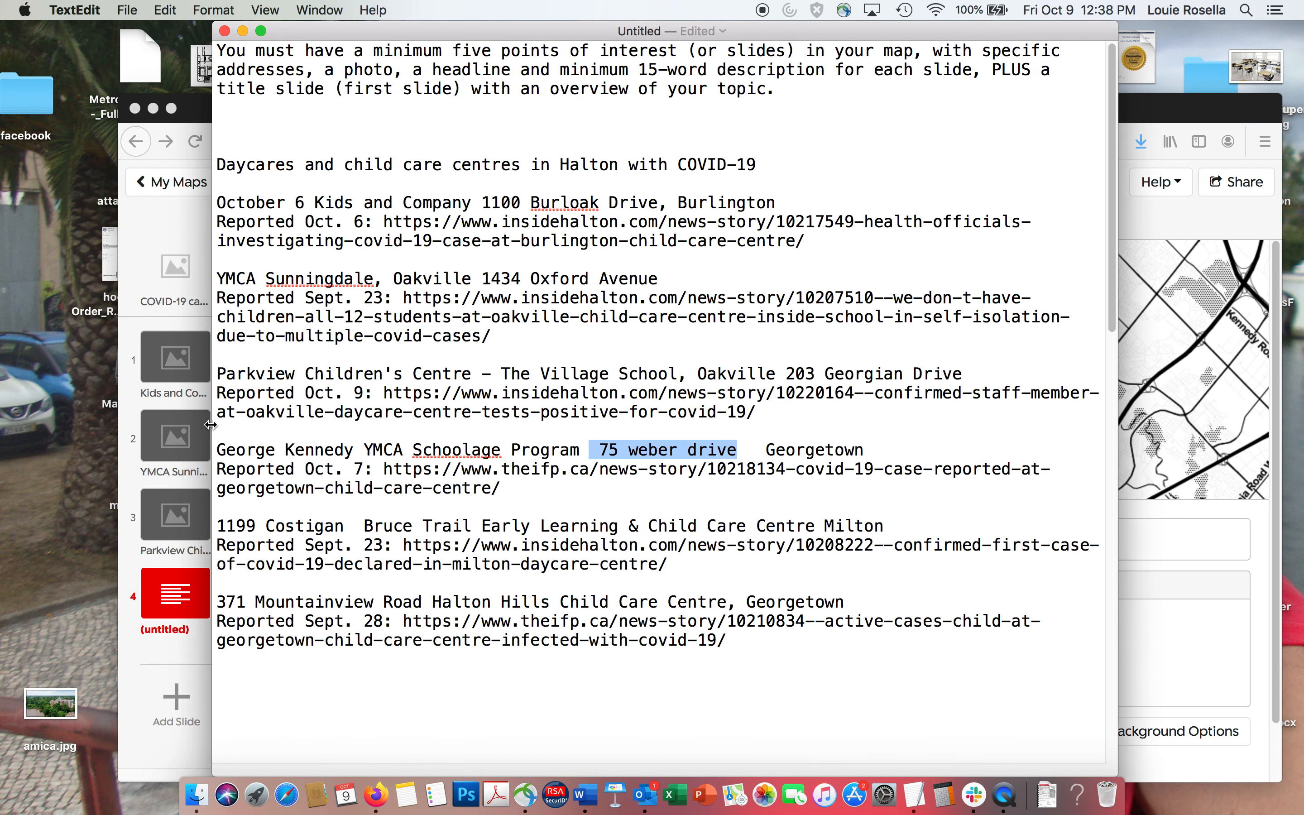
{"action": "left_click_drag", "start_coordinate": [217, 448], "coordinate": [577, 445]}
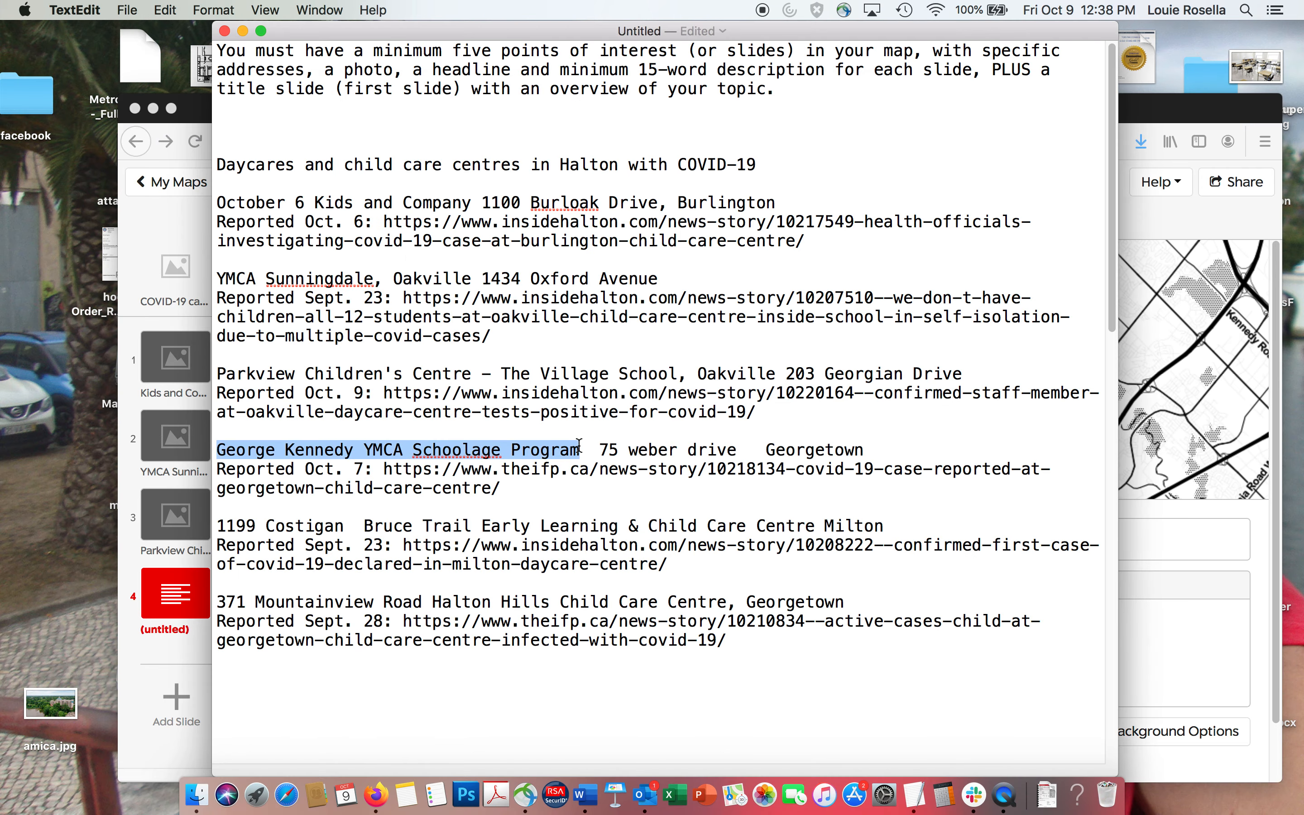
{"action": "key", "text": "super+c"}
{"action": "left_click", "coordinate": [1163, 538]}
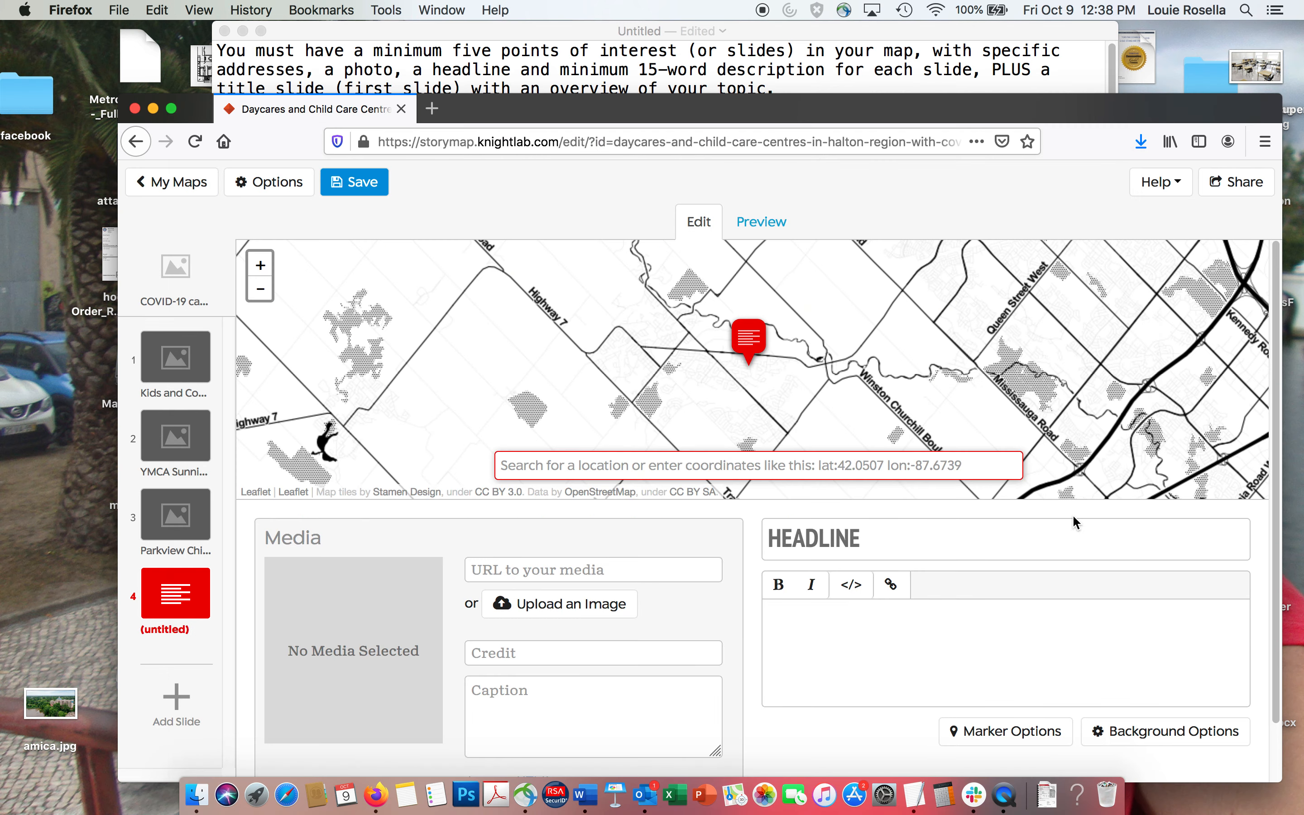
{"action": "left_click", "coordinate": [985, 526]}
{"action": "key", "text": "super+v"}
{"action": "type", "text": ", GEORGET"}
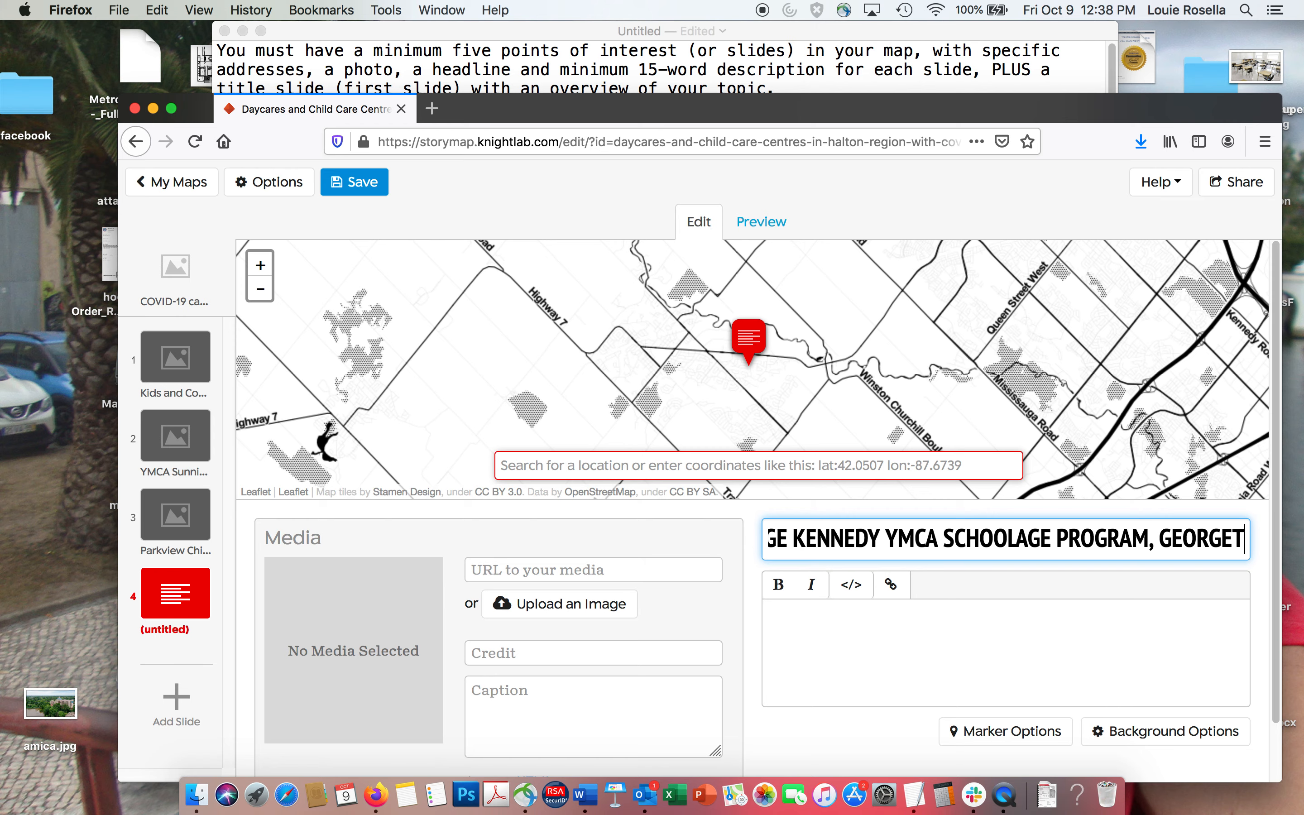
{"action": "type", "text": "OWN"}
Copy the "Reported Oct. 7" line with its theifp.ca link from the TextEdit notes into the fourth slide's description.
{"action": "left_click", "coordinate": [629, 218]}
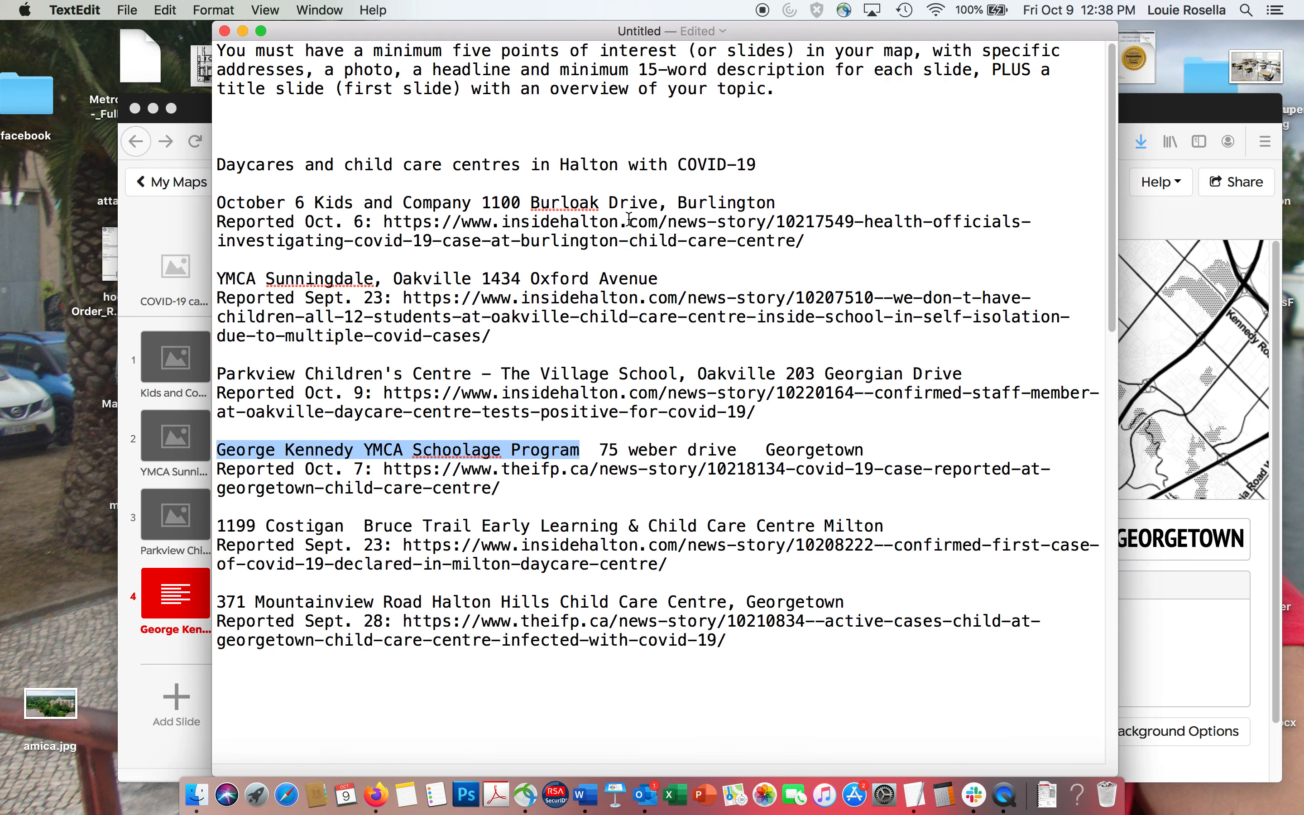
{"action": "left_click_drag", "start_coordinate": [217, 470], "coordinate": [576, 495]}
{"action": "left_click", "coordinate": [1180, 669]}
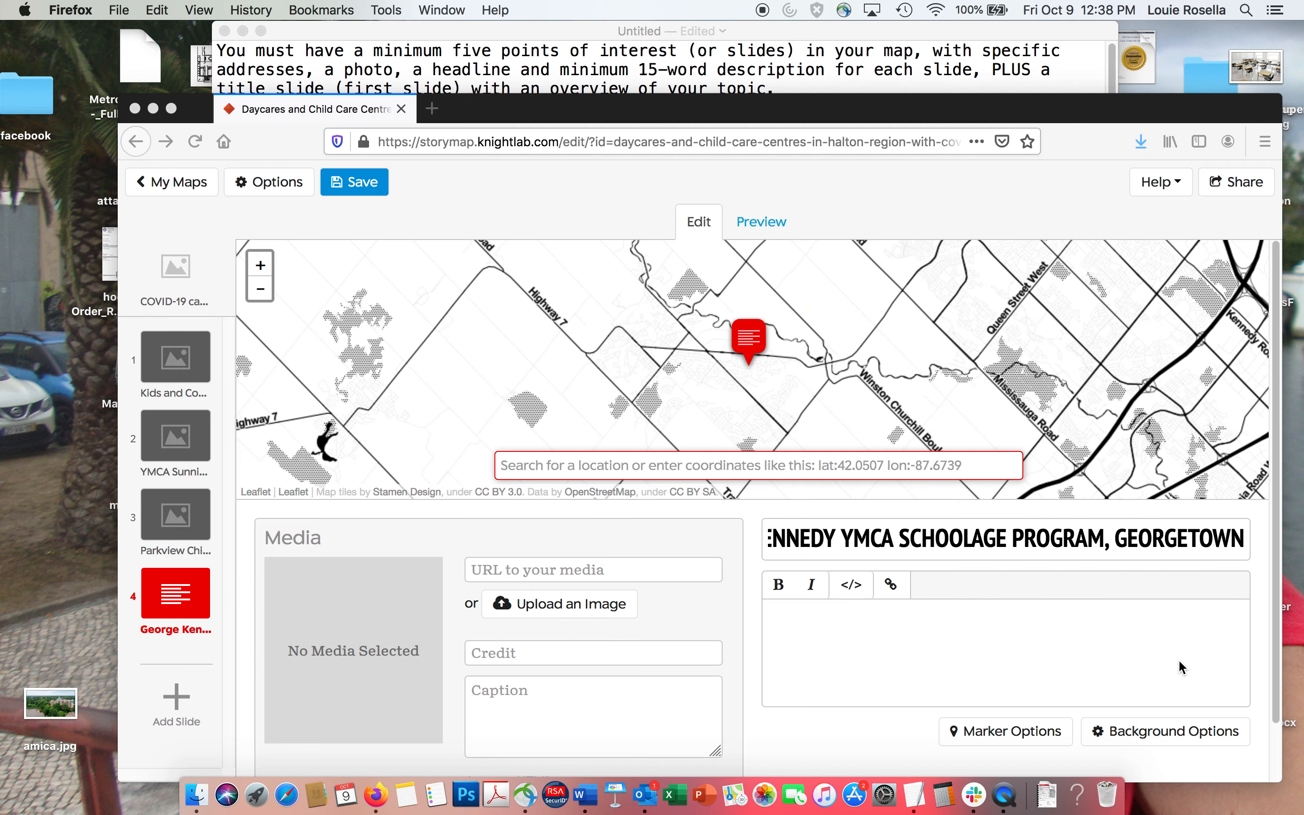
{"action": "left_click", "coordinate": [976, 666]}
{"action": "key", "text": "super+v"}
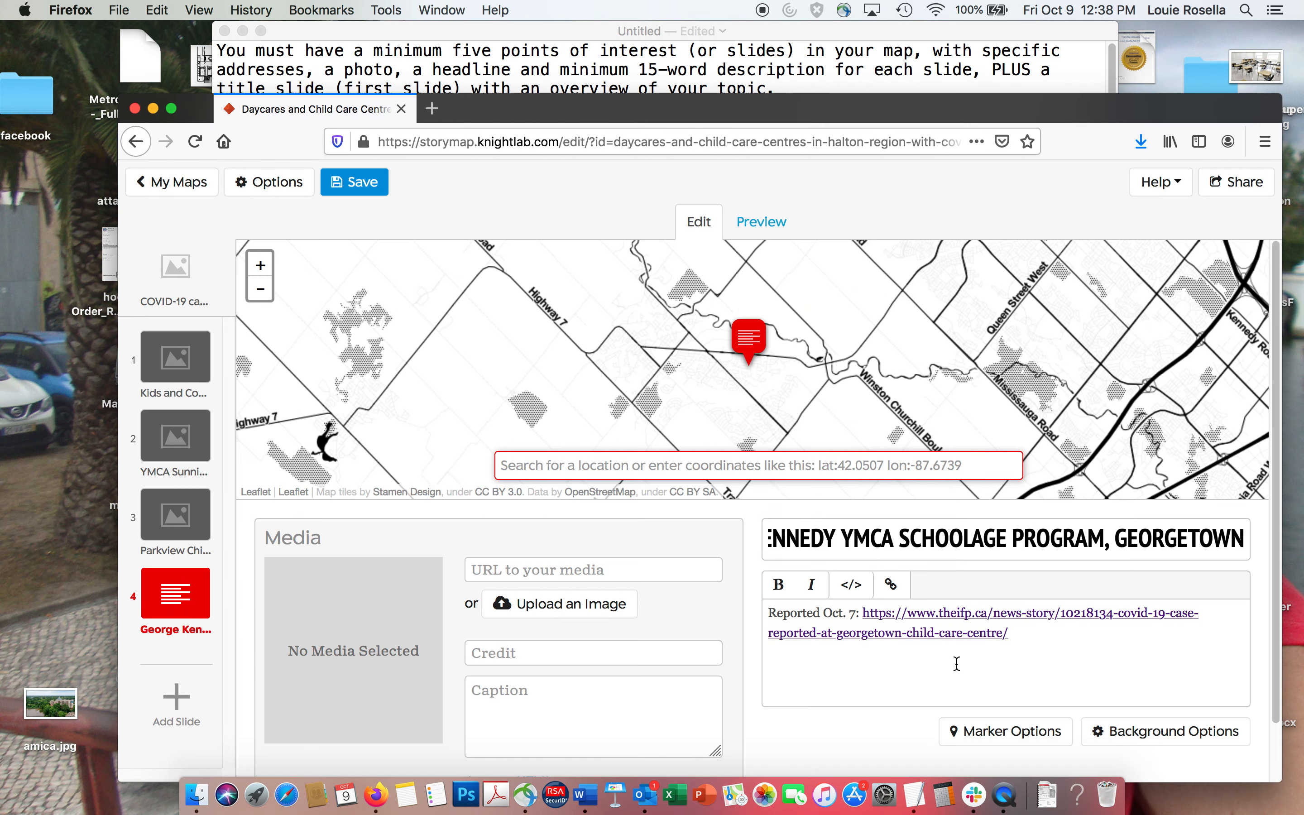
Upload RSSDailies_a74e532b_ffe8_4802_9676_eb4e1f7a8da8_Image1_Super_Portrait.jpg from the Coronavirus folder as the George Kennedy slide's media image.
{"action": "left_click", "coordinate": [527, 601]}
{"action": "left_click", "coordinate": [511, 287]}
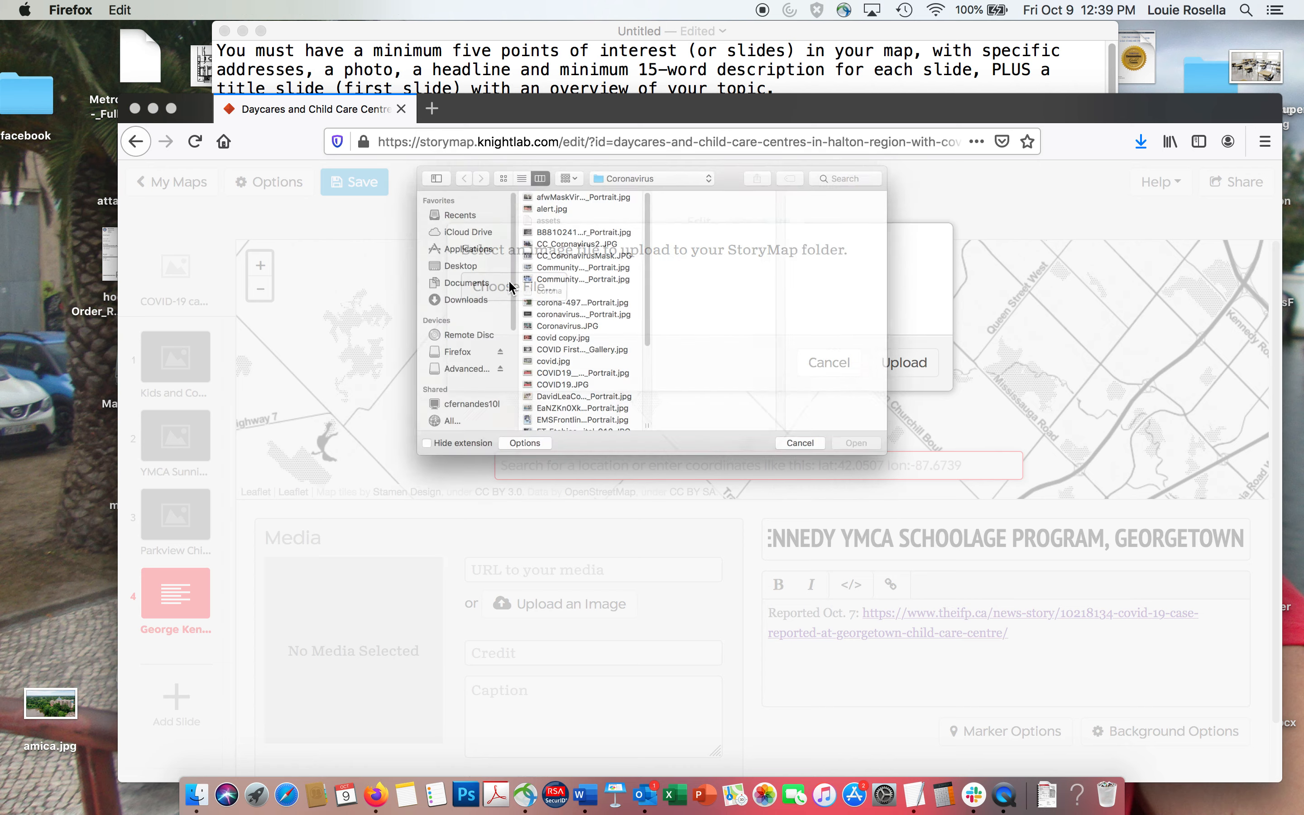
{"action": "left_click", "coordinate": [516, 367]}
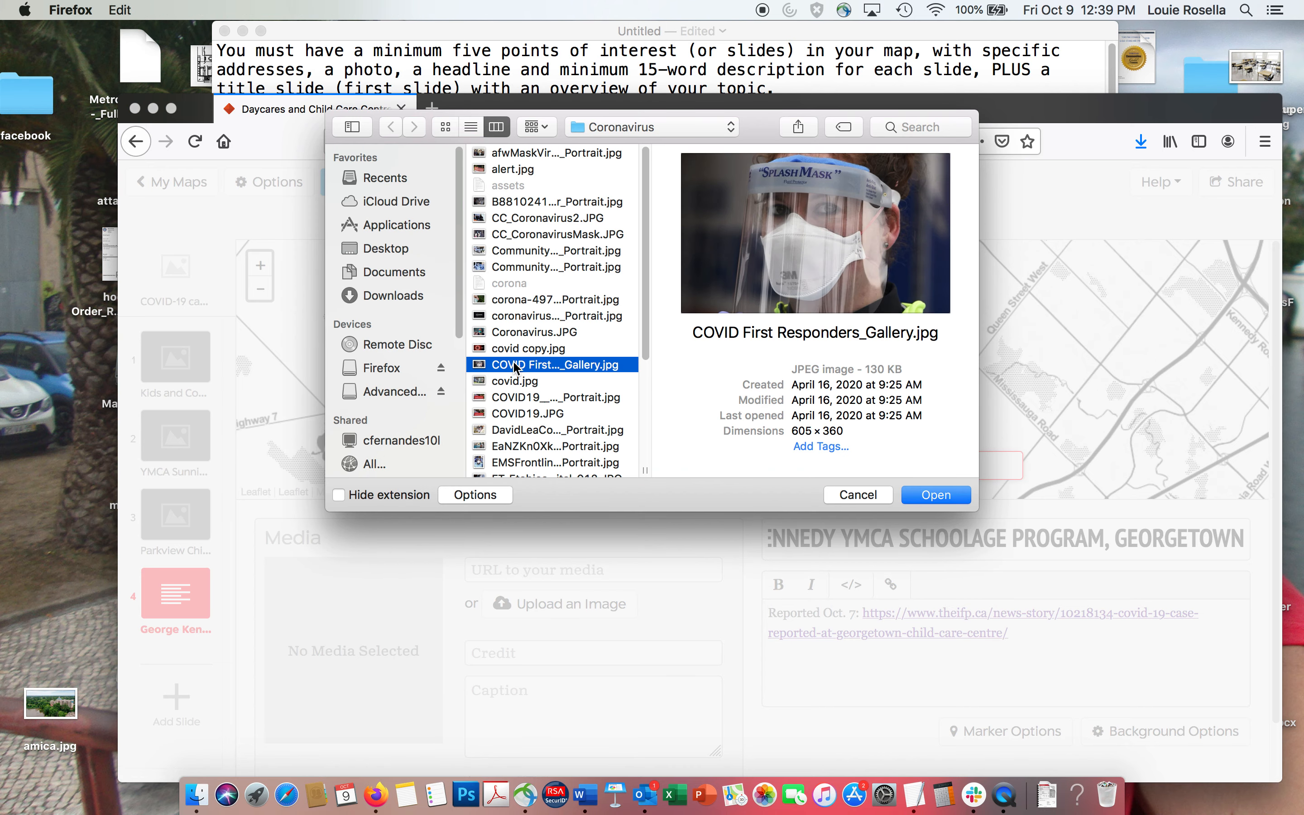
{"action": "key", "text": "Down"}
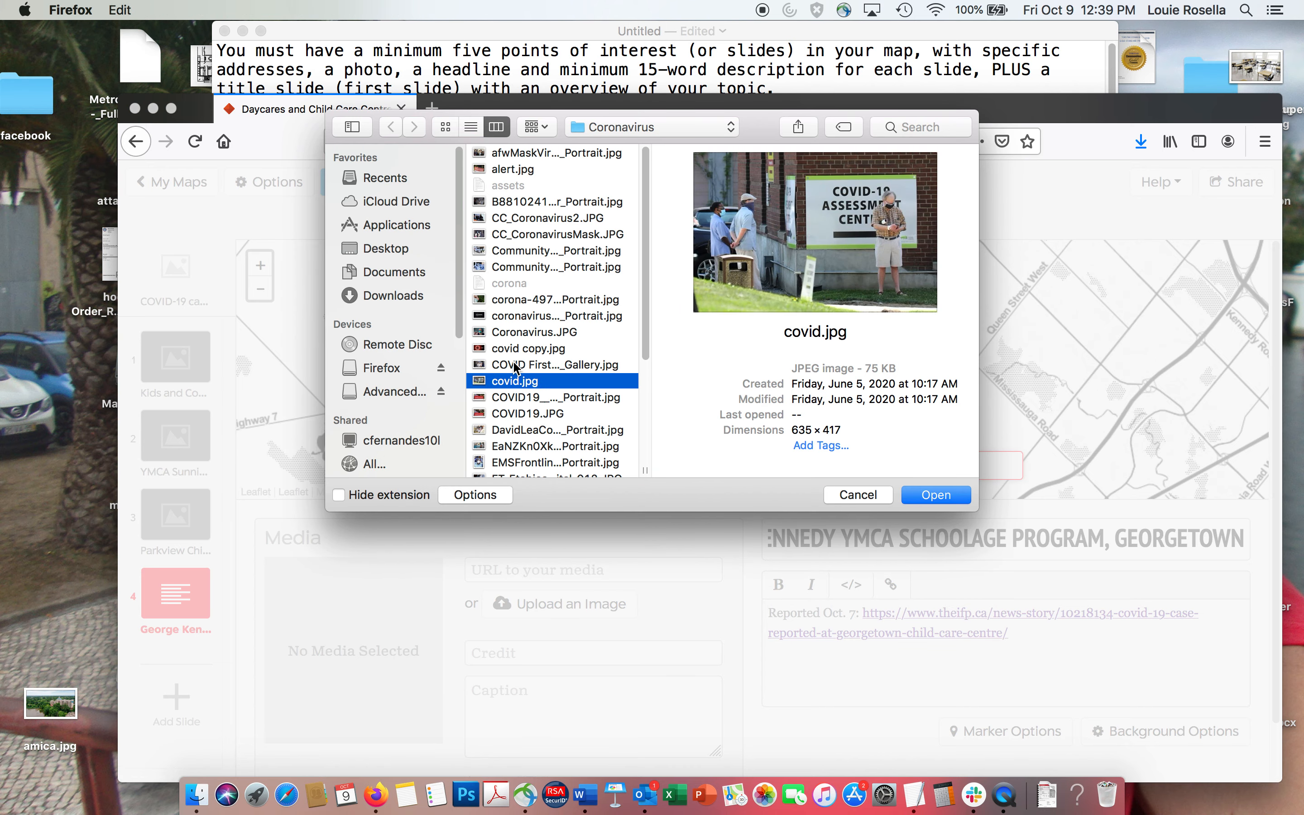
{"action": "key", "text": "Down"}
{"action": "key", "text": "Down"}
{"action": "key", "text": "Down"}
{"action": "key", "text": "Down"}
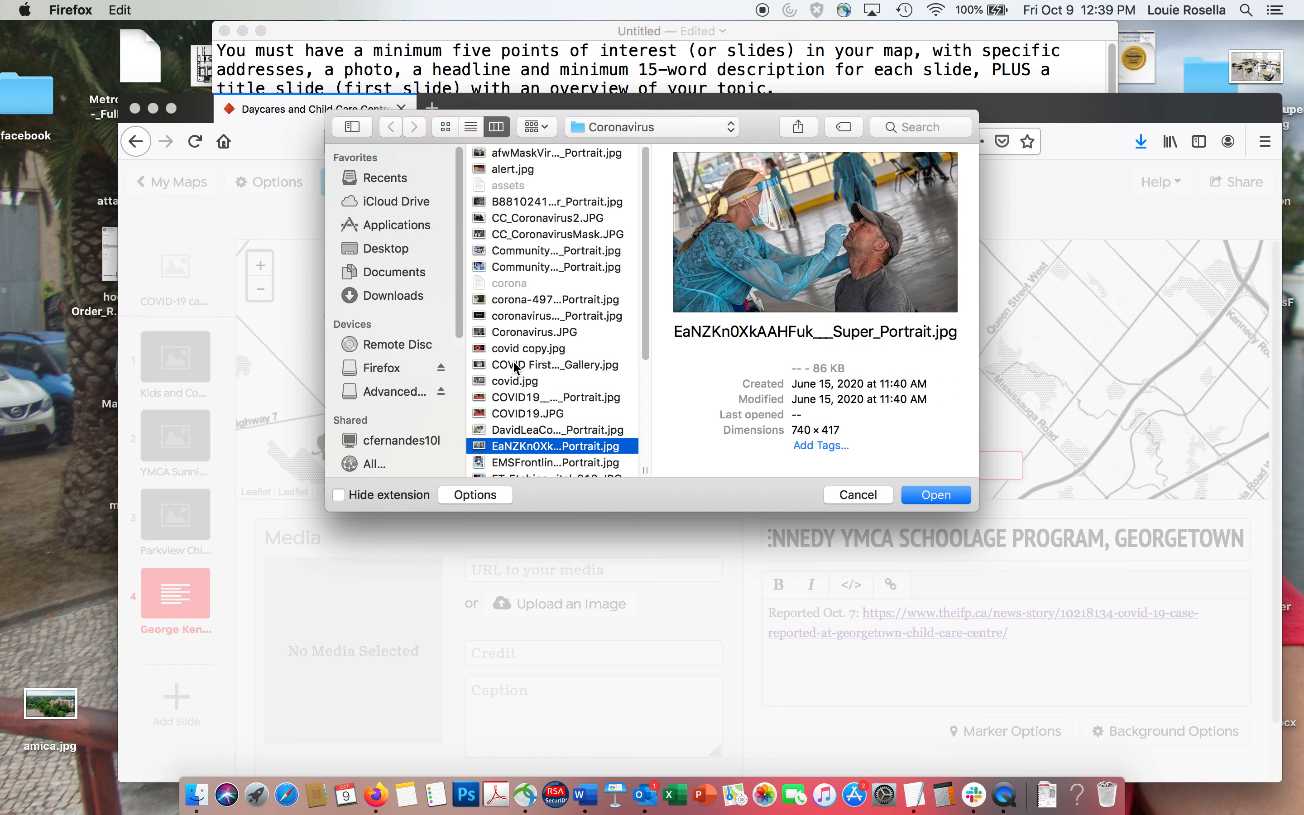
{"action": "key", "text": "Down"}
{"action": "key", "text": "Down"}
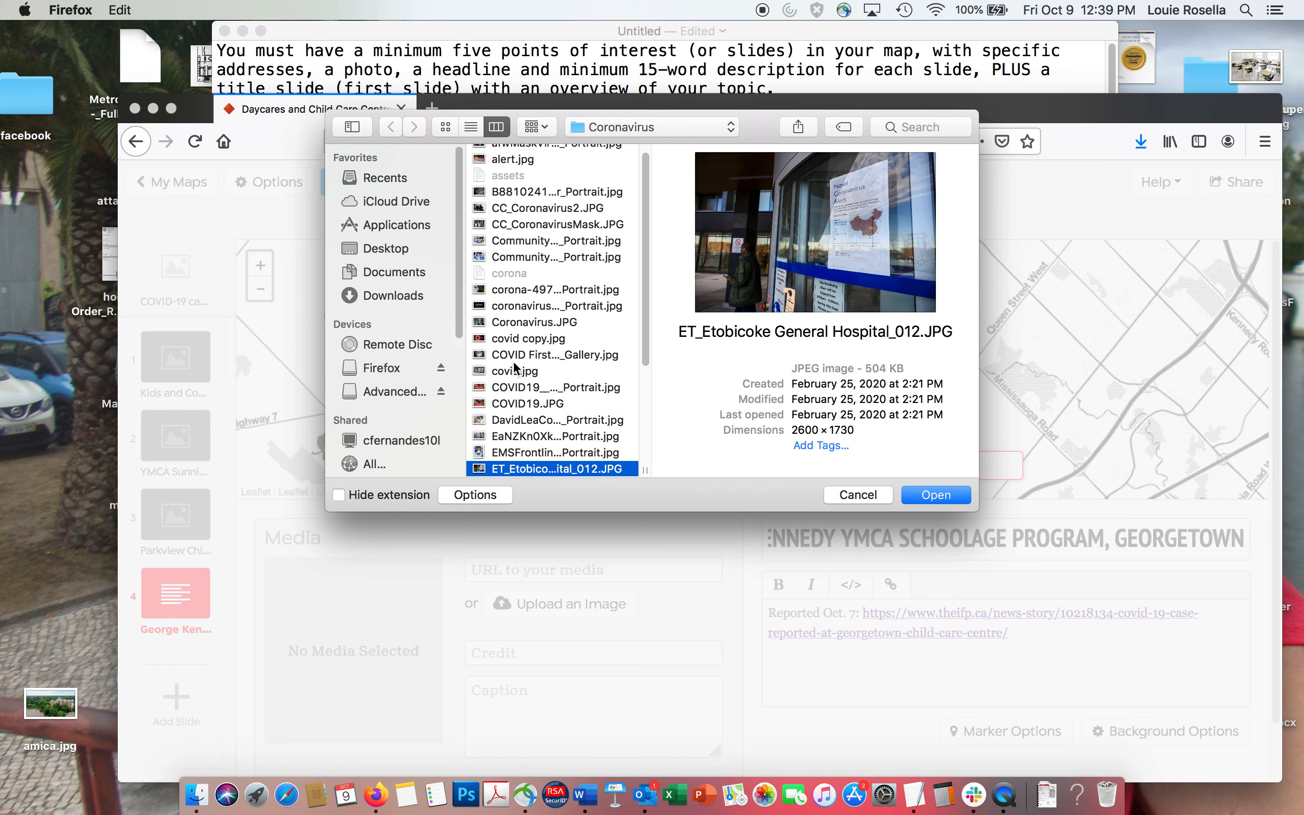
{"action": "key", "text": "Down"}
{"action": "key", "text": "Down"}
{"action": "key", "text": "Down"}
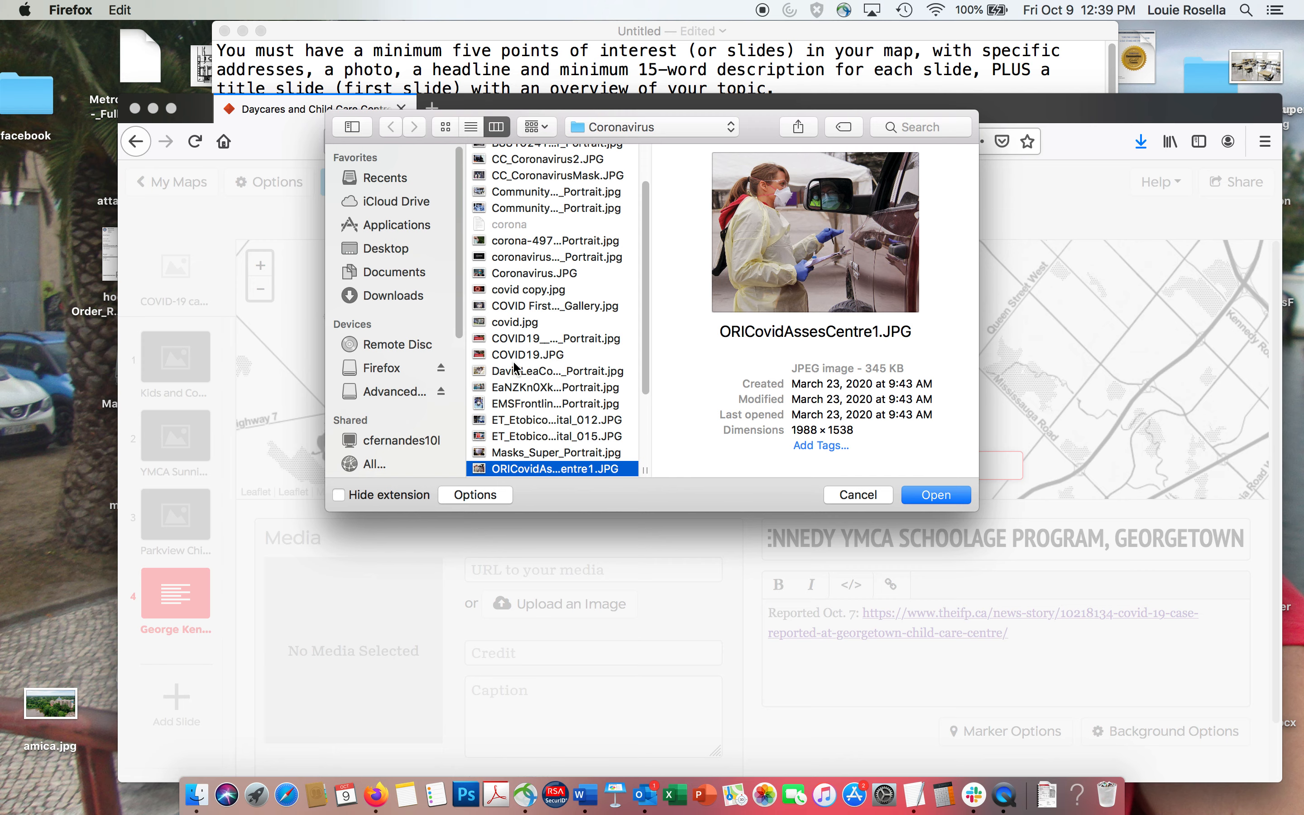
{"action": "key", "text": "Down"}
{"action": "key", "text": "Down"}
{"action": "key", "text": "Down"}
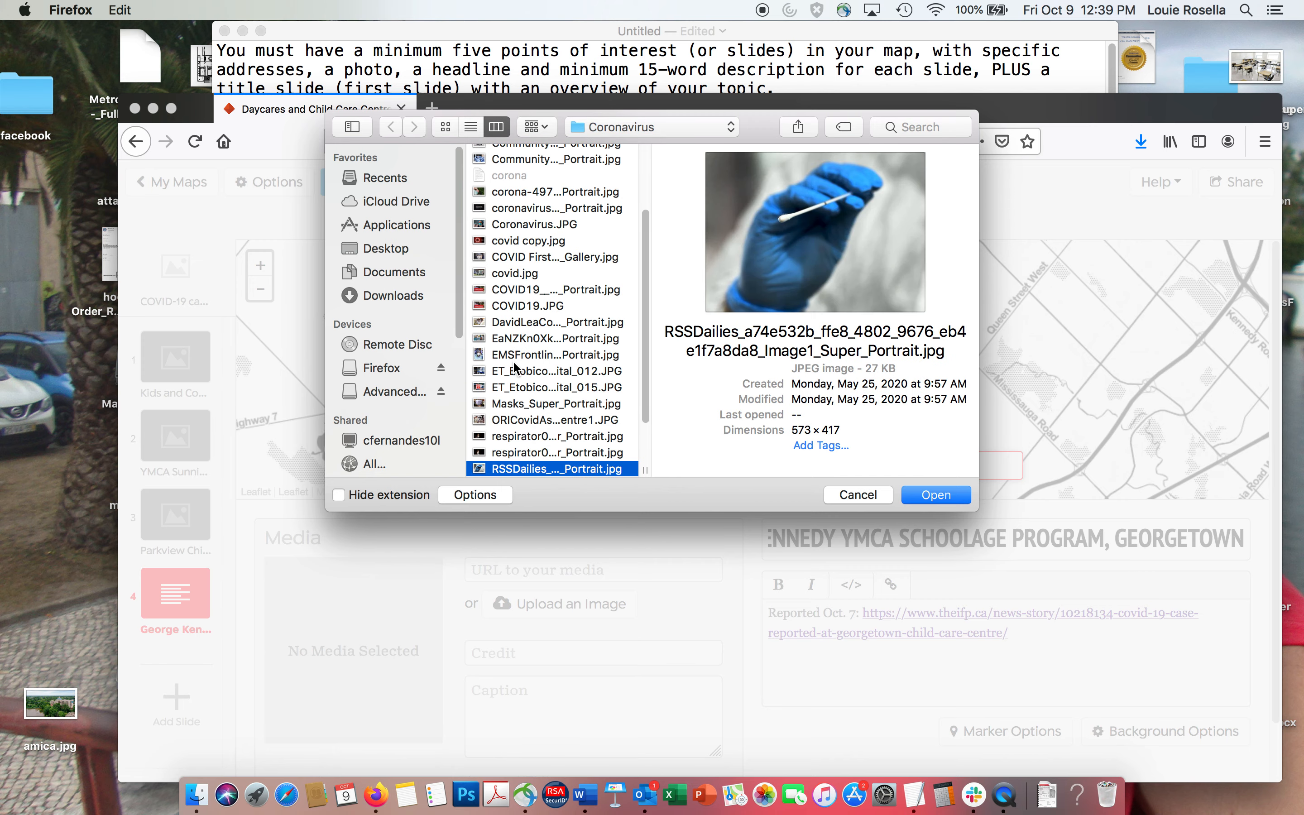
{"action": "left_click", "coordinate": [934, 496]}
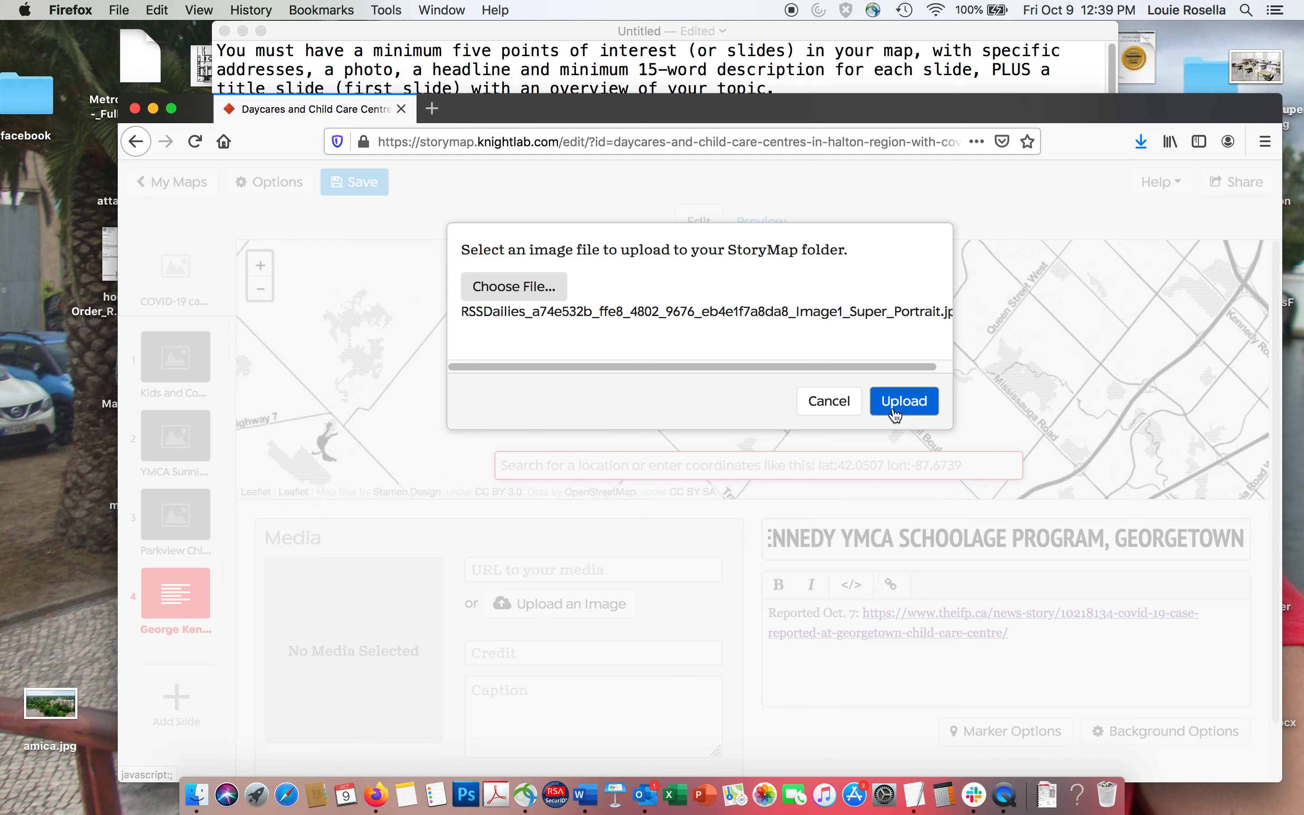
{"action": "left_click", "coordinate": [899, 402]}
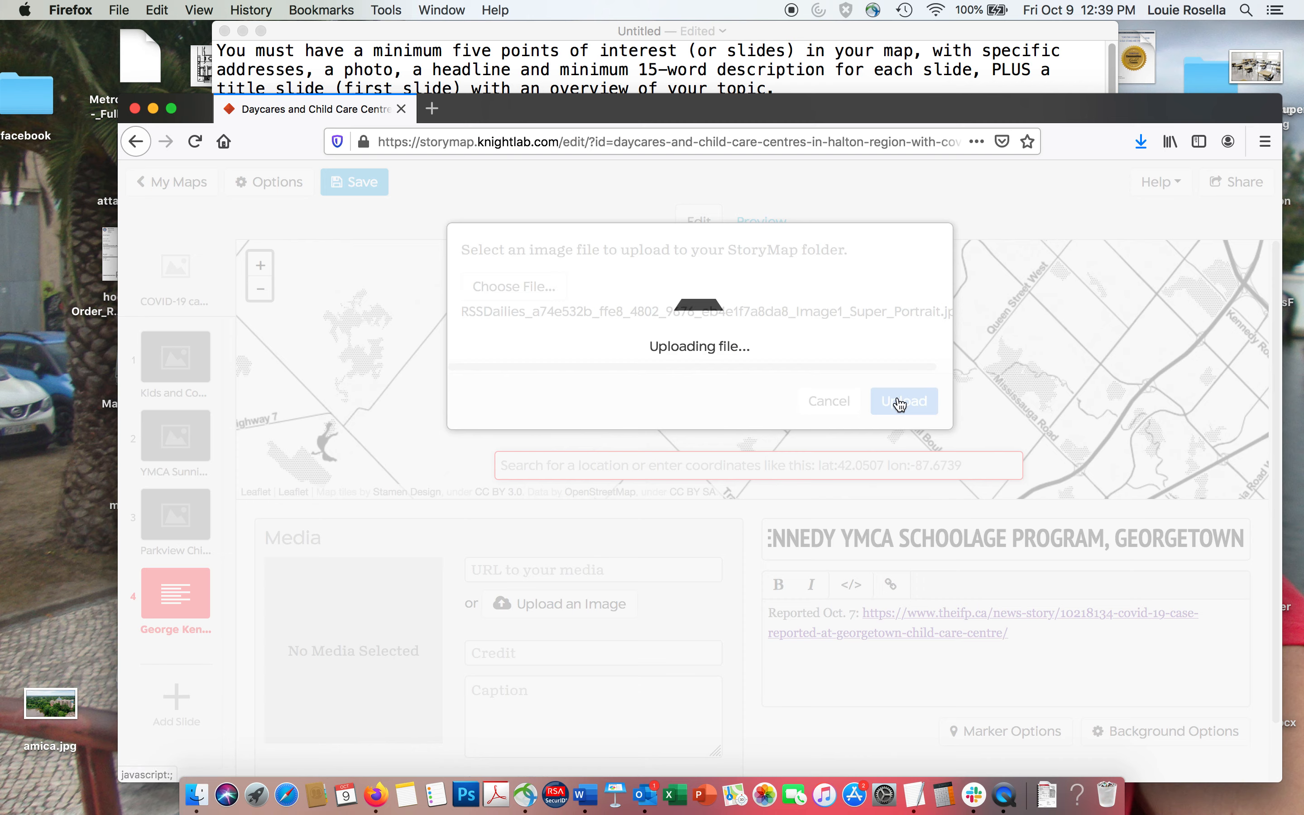
{"action": "left_click", "coordinate": [546, 612]}
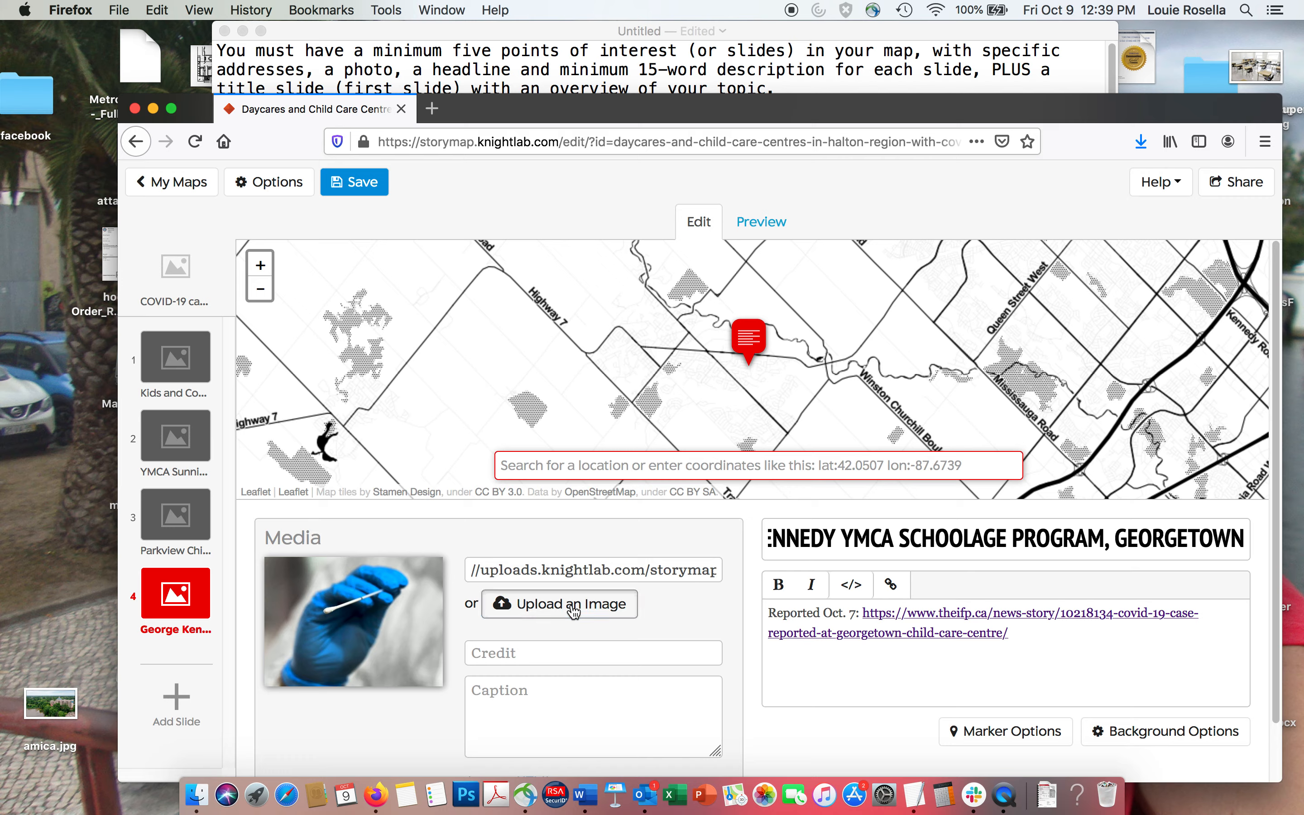
{"action": "left_click", "coordinate": [853, 365]}
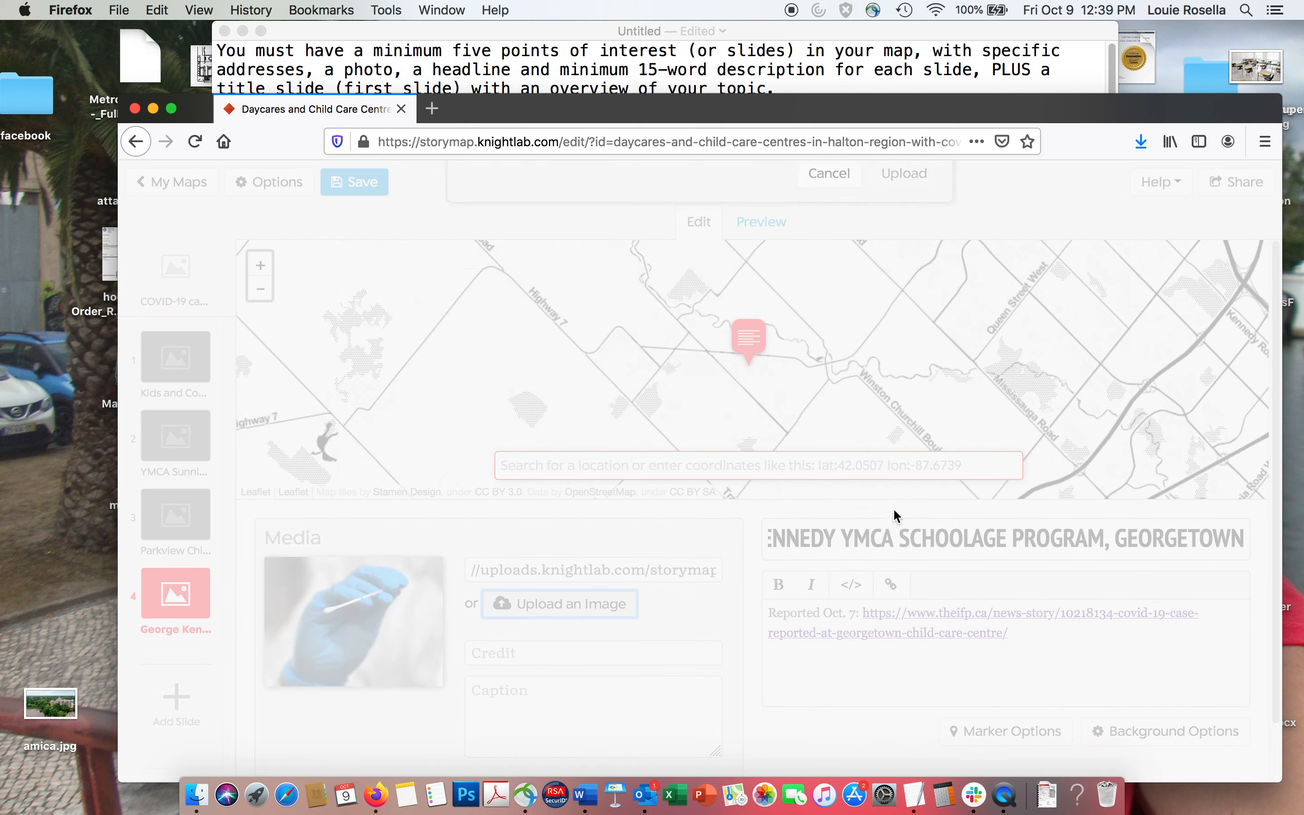
Set the uploaded RSSDailies swab photo as the George Kennedy slide's background image.
{"action": "left_click", "coordinate": [1132, 731]}
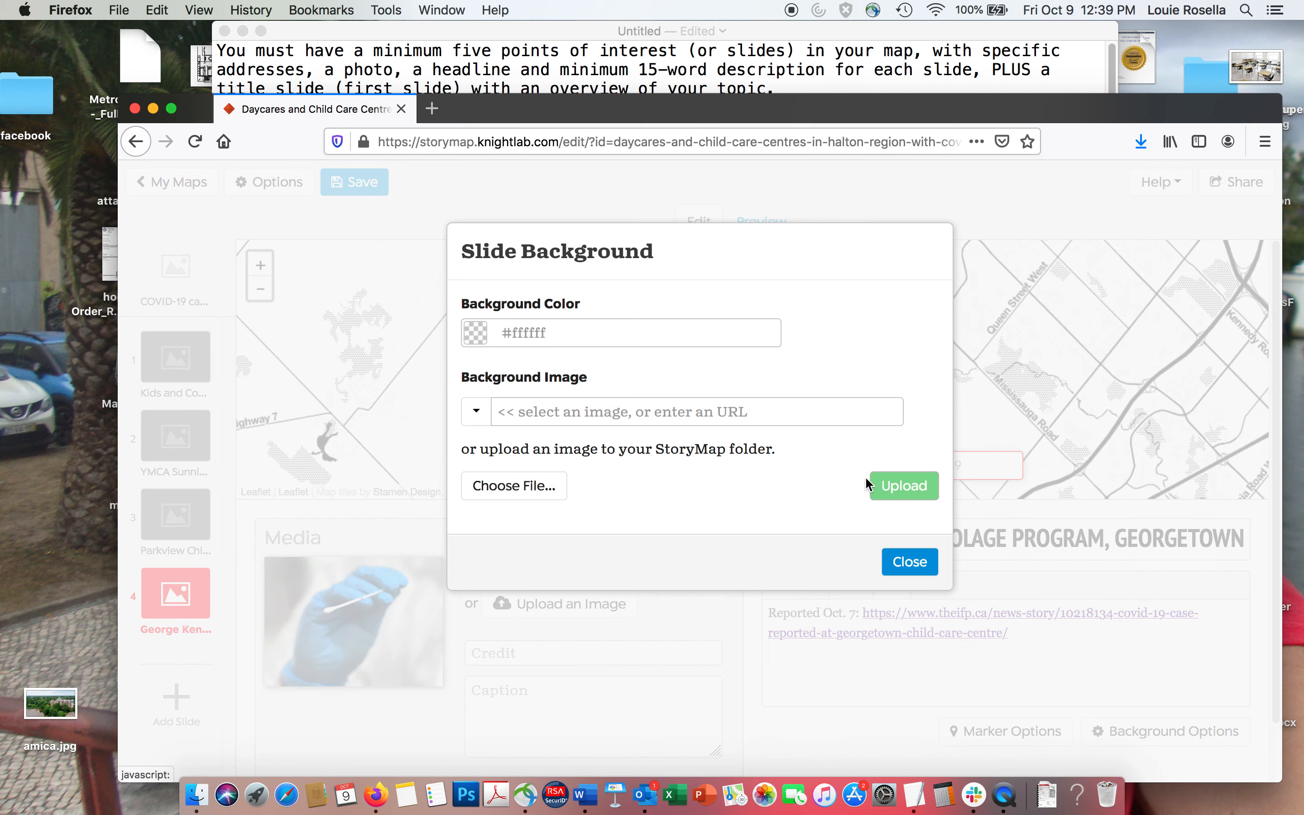
{"action": "left_click", "coordinate": [475, 414]}
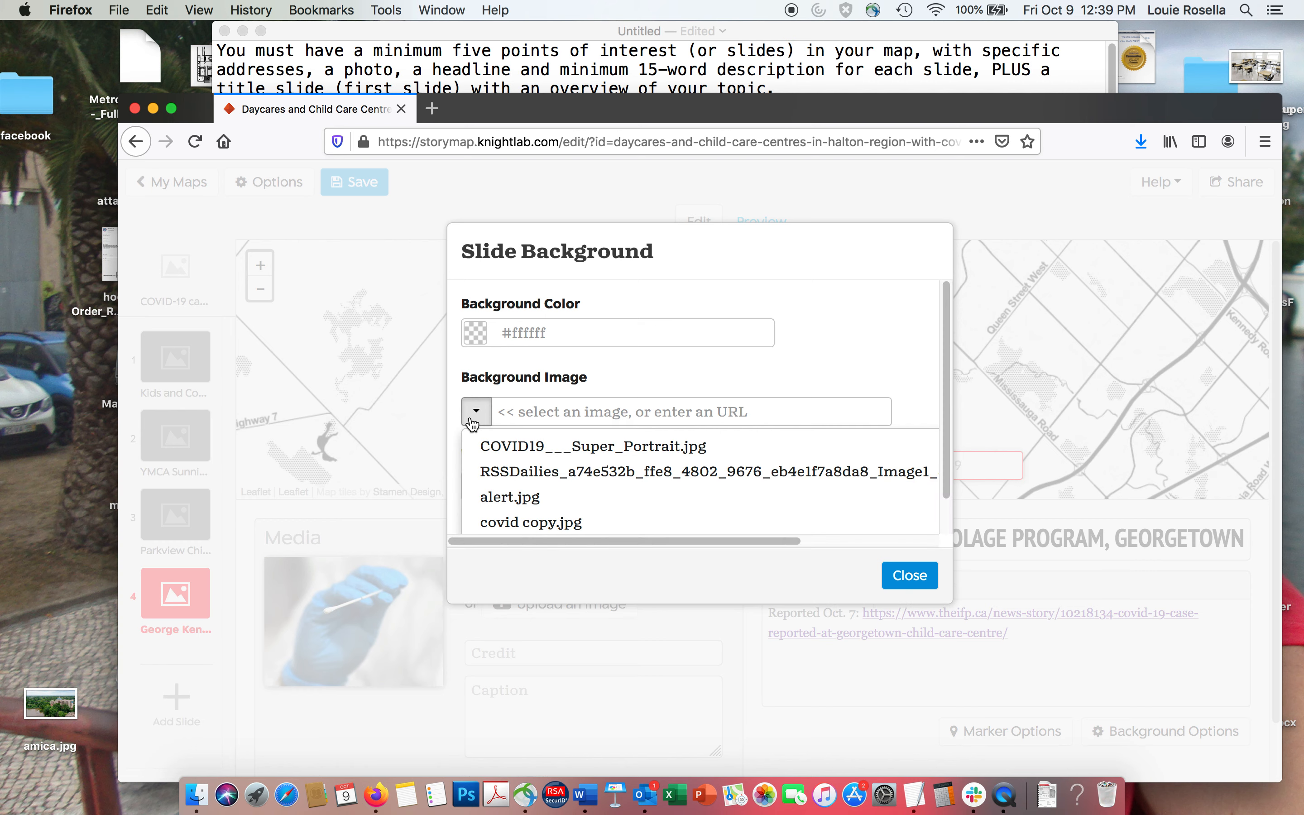
{"action": "left_click", "coordinate": [495, 468]}
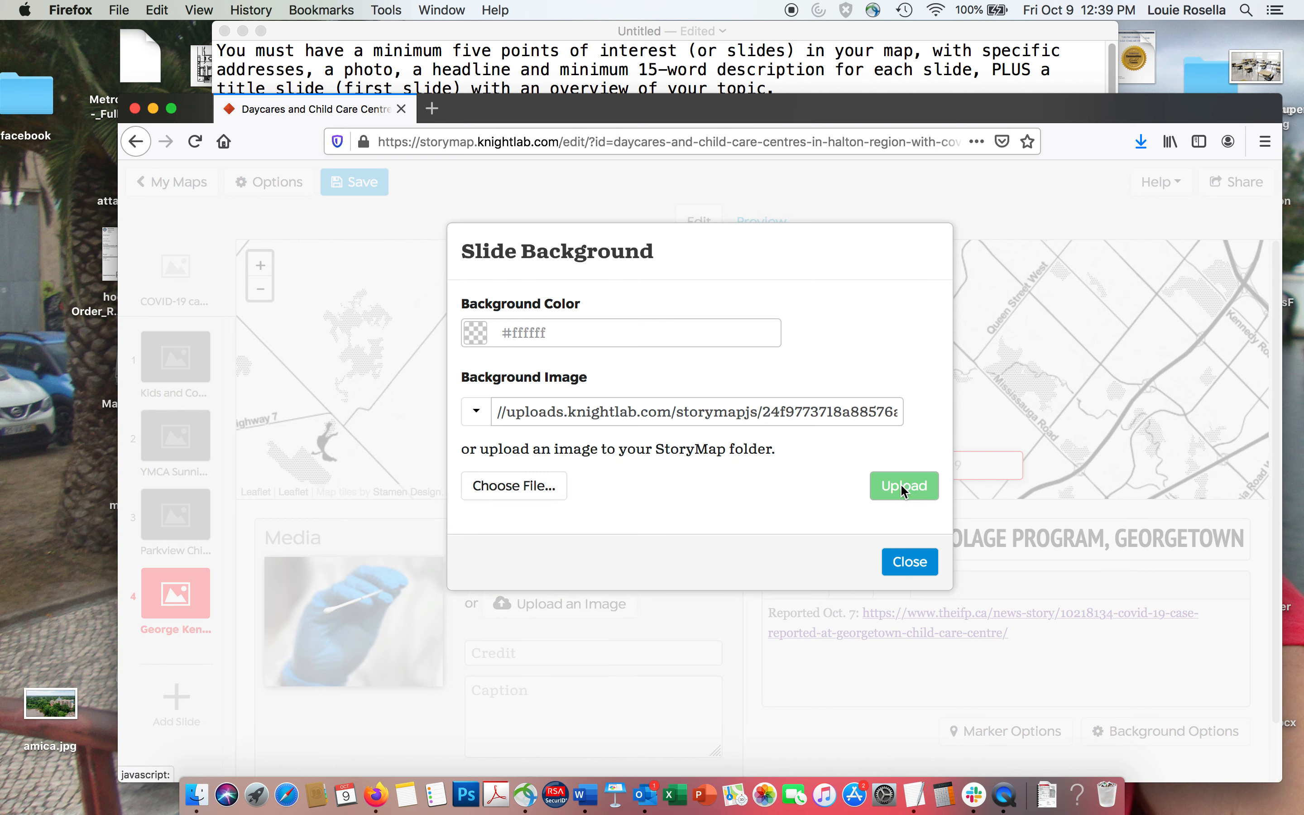
Add a fifth location slide and place its marker at the Bruce Trail centre's Milton, Ontario street address from the TextEdit notes.
{"action": "left_click", "coordinate": [564, 70]}
{"action": "left_click", "coordinate": [335, 539]}
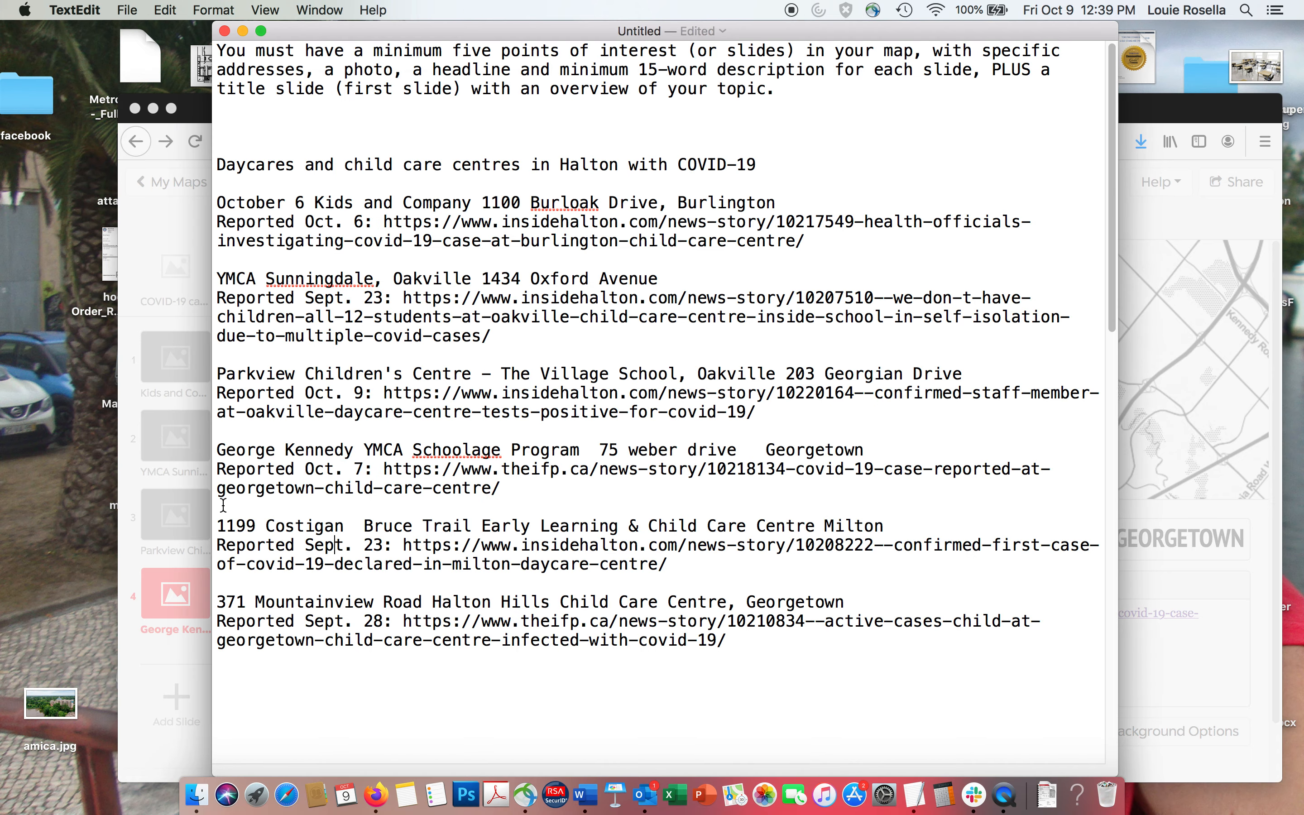
{"action": "left_click_drag", "start_coordinate": [220, 527], "coordinate": [343, 533]}
{"action": "key", "text": "super+c"}
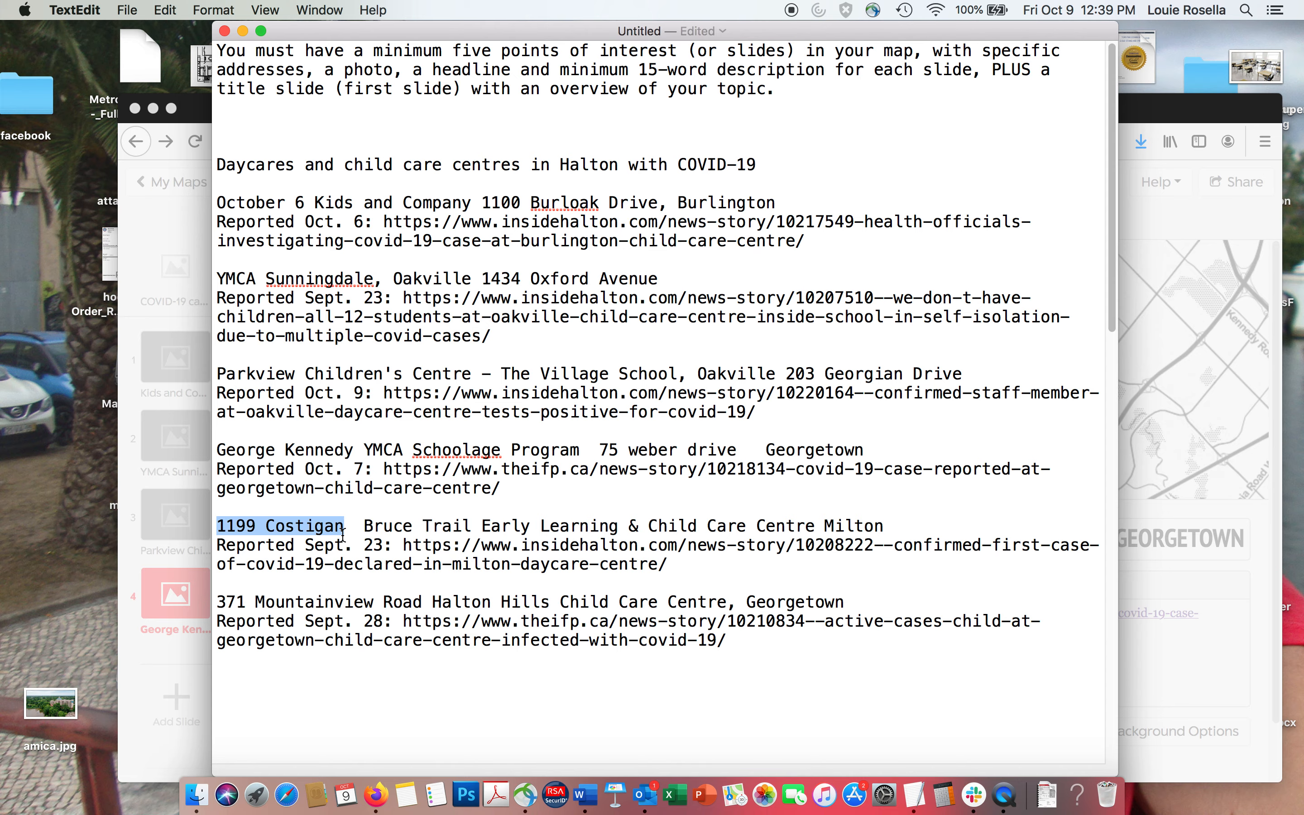
{"action": "left_click", "coordinate": [187, 699]}
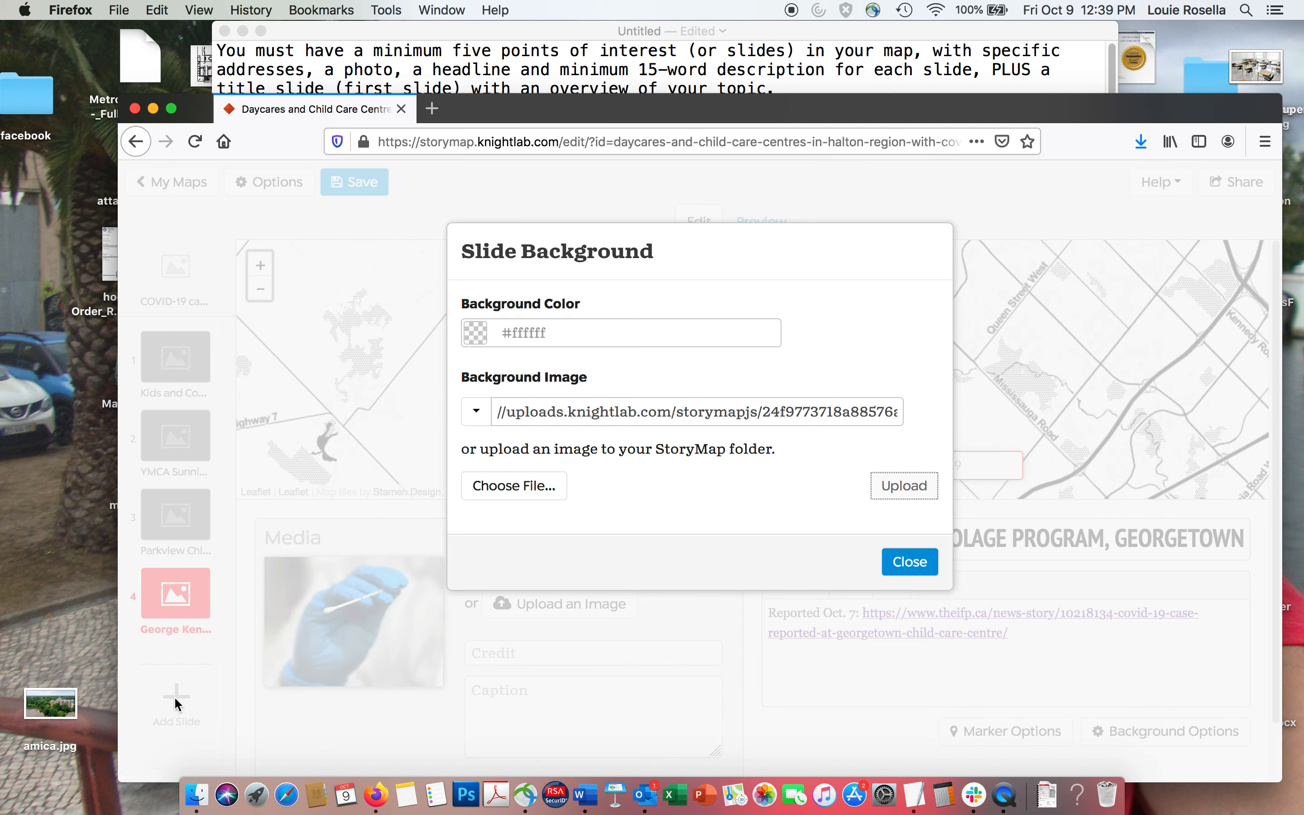
{"action": "left_click", "coordinate": [908, 561]}
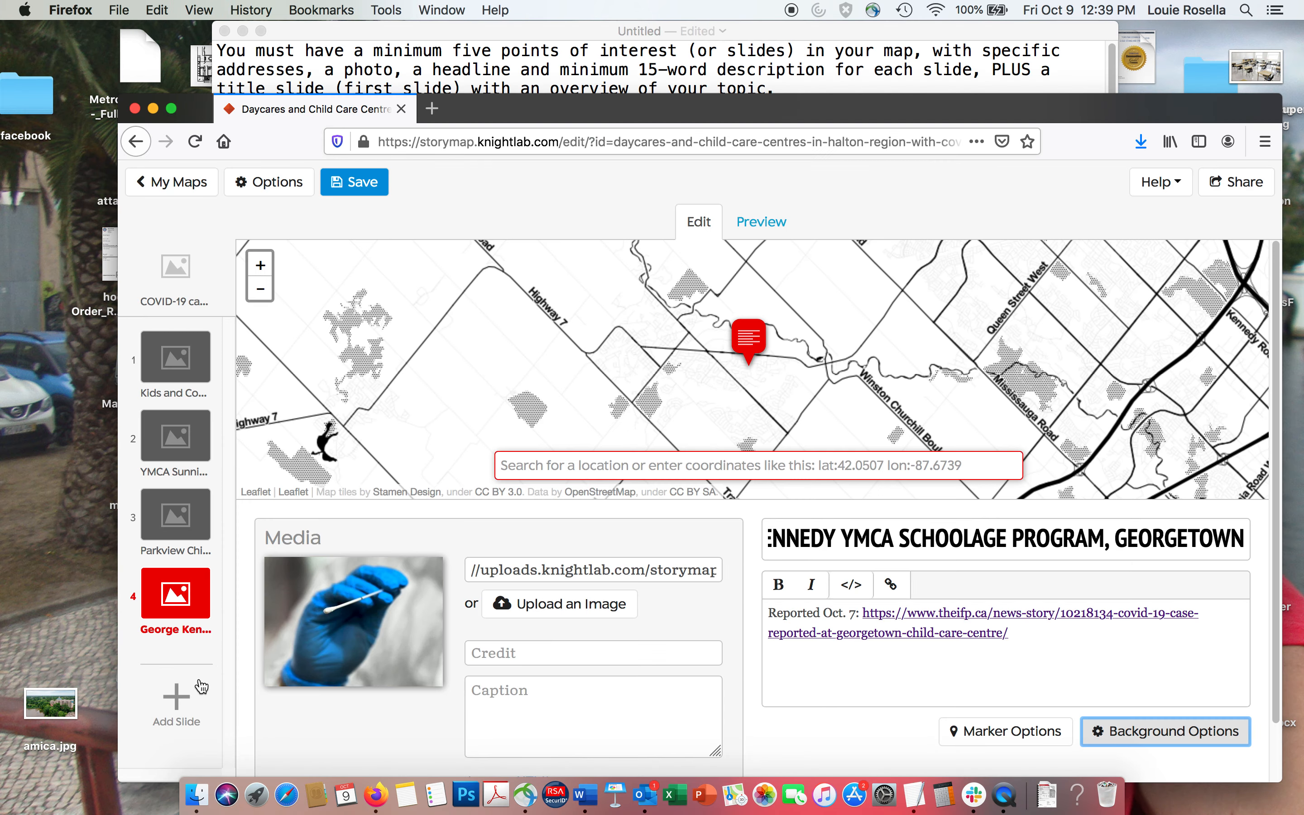
{"action": "left_click", "coordinate": [176, 701]}
{"action": "left_click", "coordinate": [606, 470]}
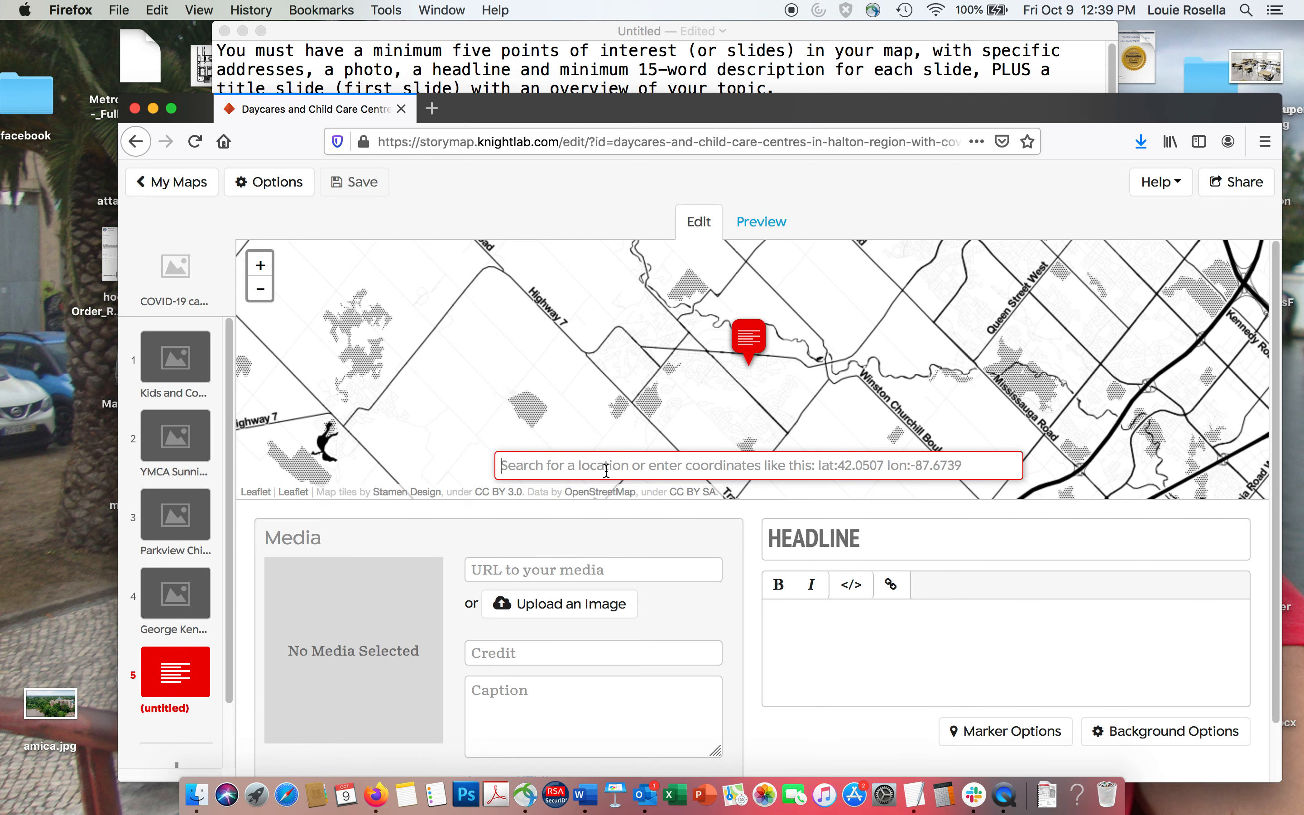
{"action": "key", "text": "super+v"}
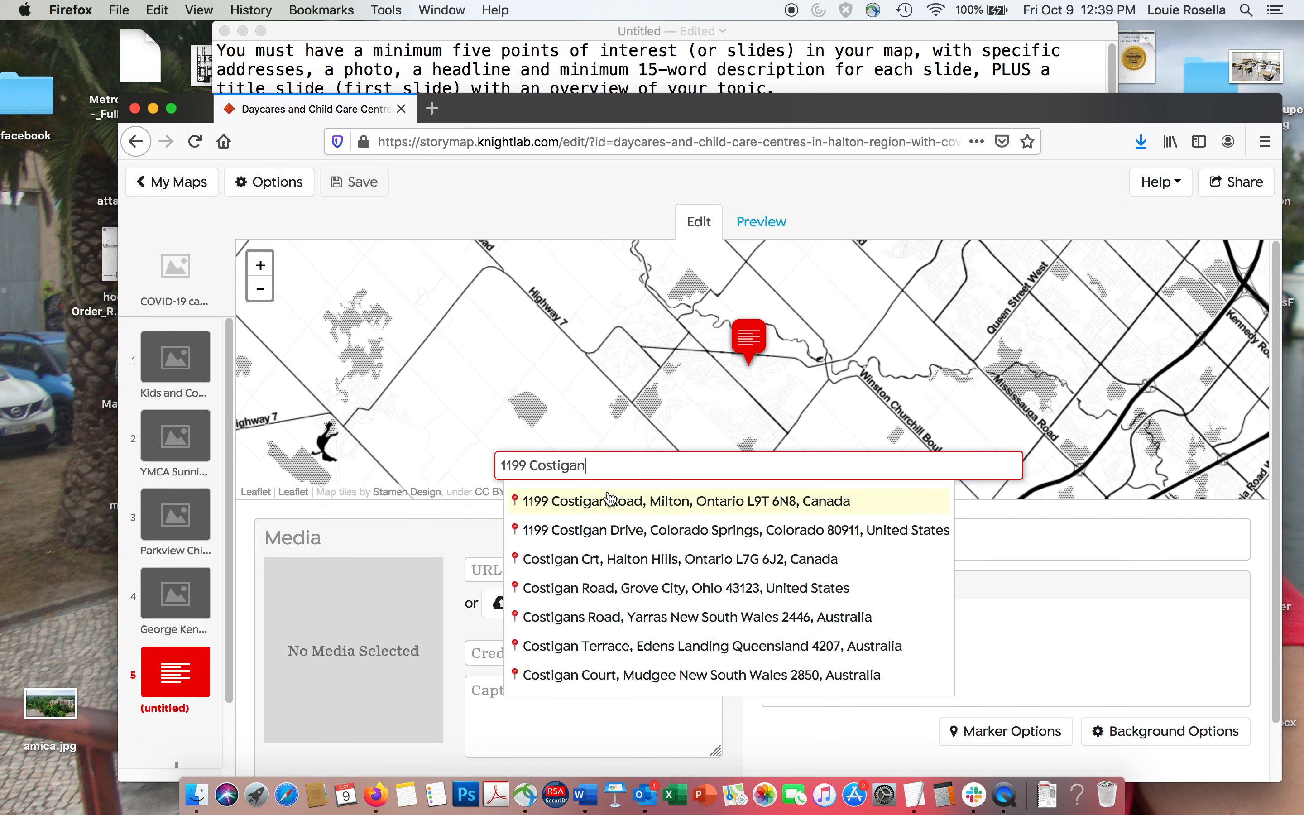
{"action": "left_click", "coordinate": [607, 503]}
Add a comma before "Milton" in the TextEdit notes and copy "Bruce Trail Early Learning & Child Care Centre, Milton" into the fifth slide's headline.
{"action": "left_click", "coordinate": [515, 83]}
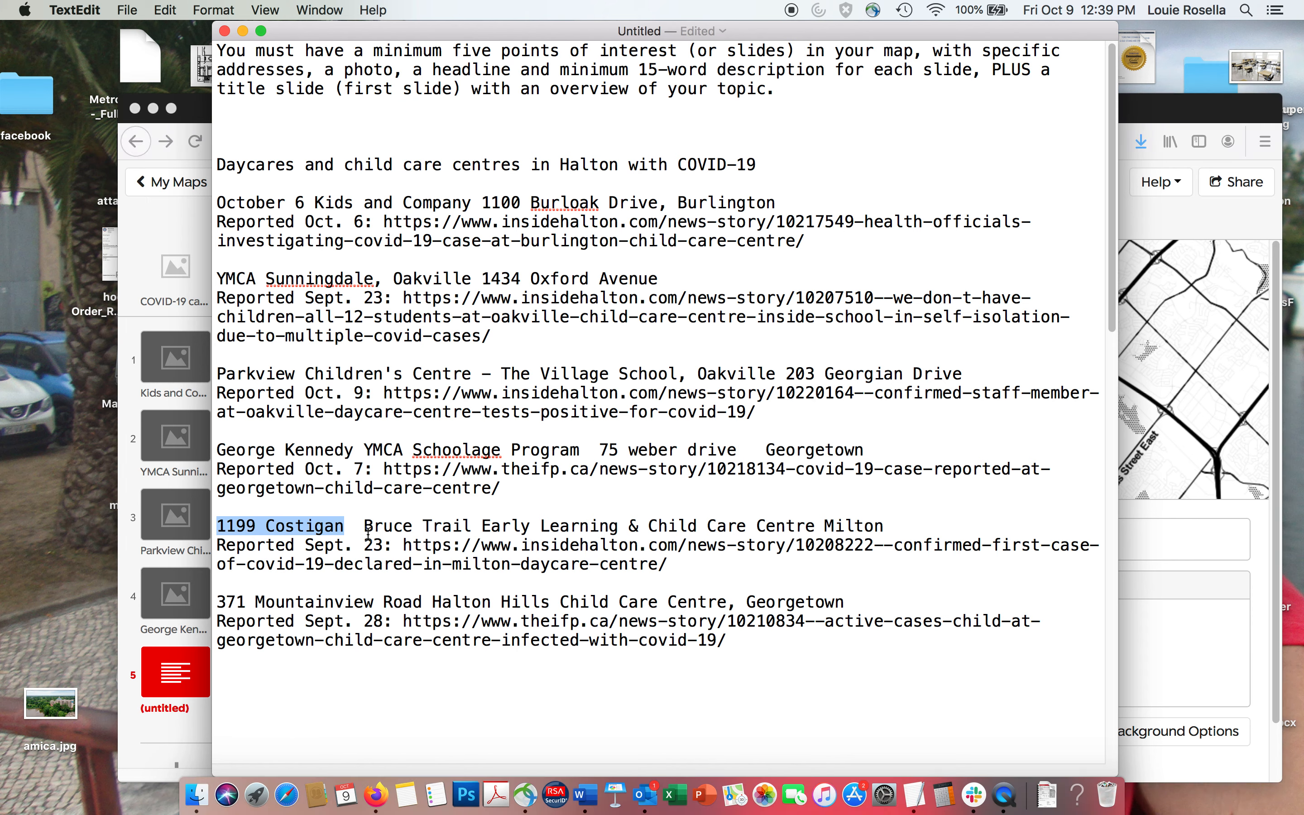
{"action": "left_click_drag", "start_coordinate": [366, 528], "coordinate": [857, 523]}
{"action": "left_click", "coordinate": [818, 526]}
{"action": "type", "text": ","}
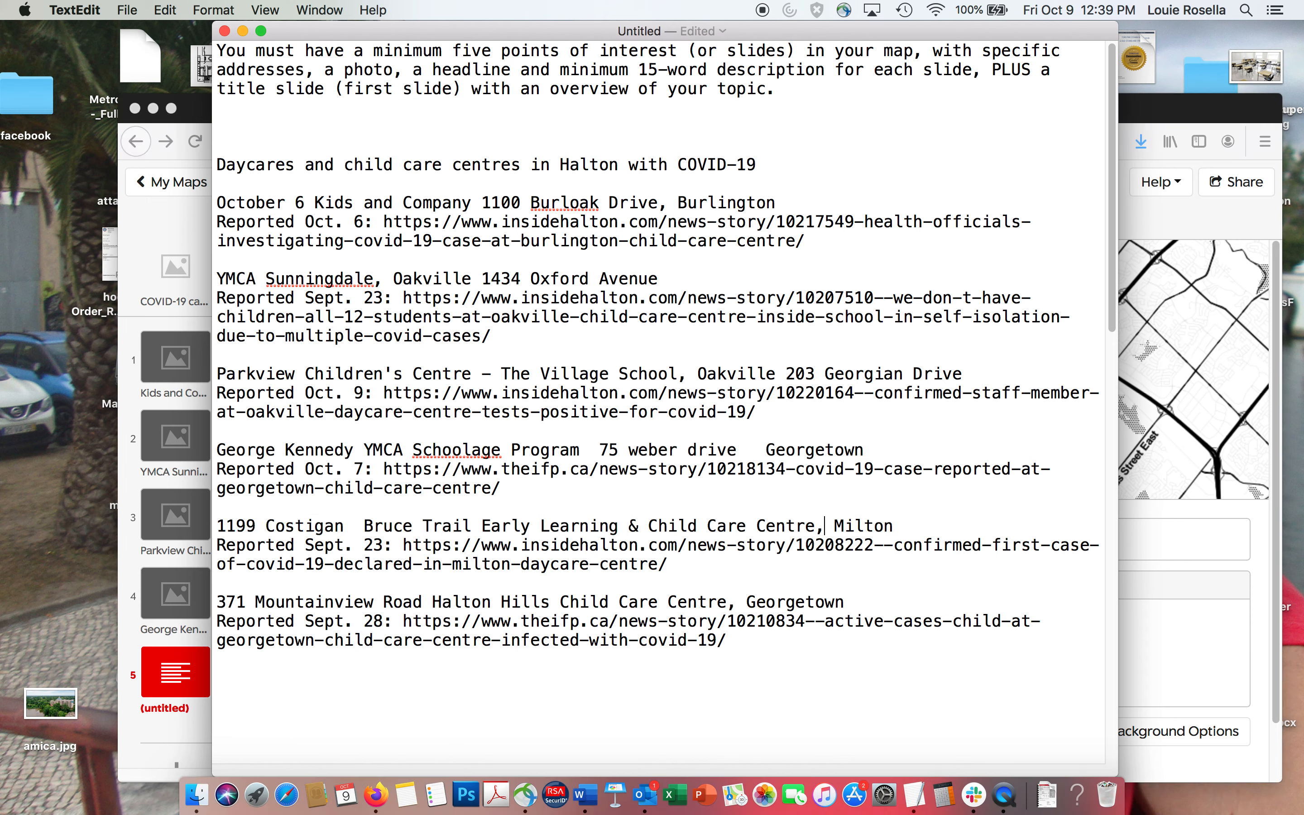
{"action": "double_click", "coordinate": [765, 526]}
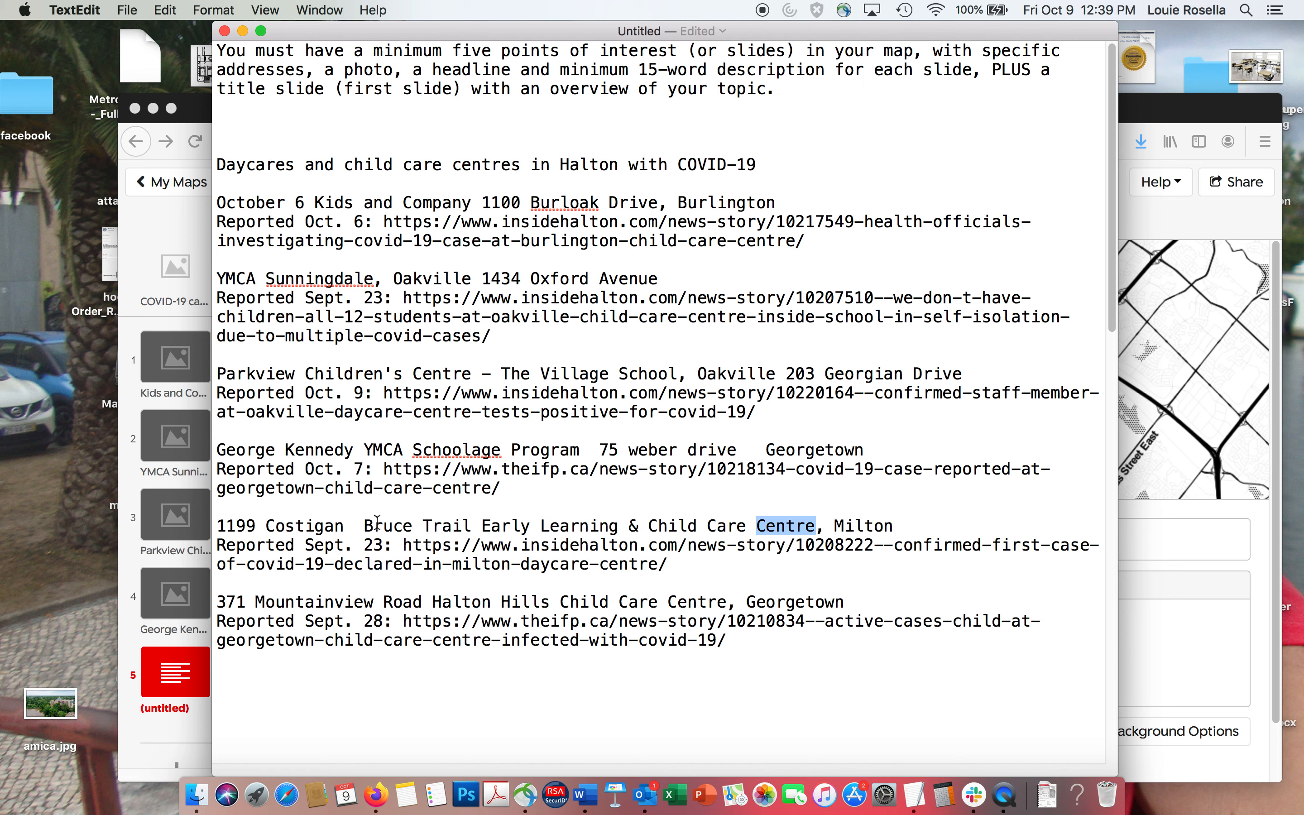
{"action": "left_click_drag", "start_coordinate": [363, 526], "coordinate": [1018, 526]}
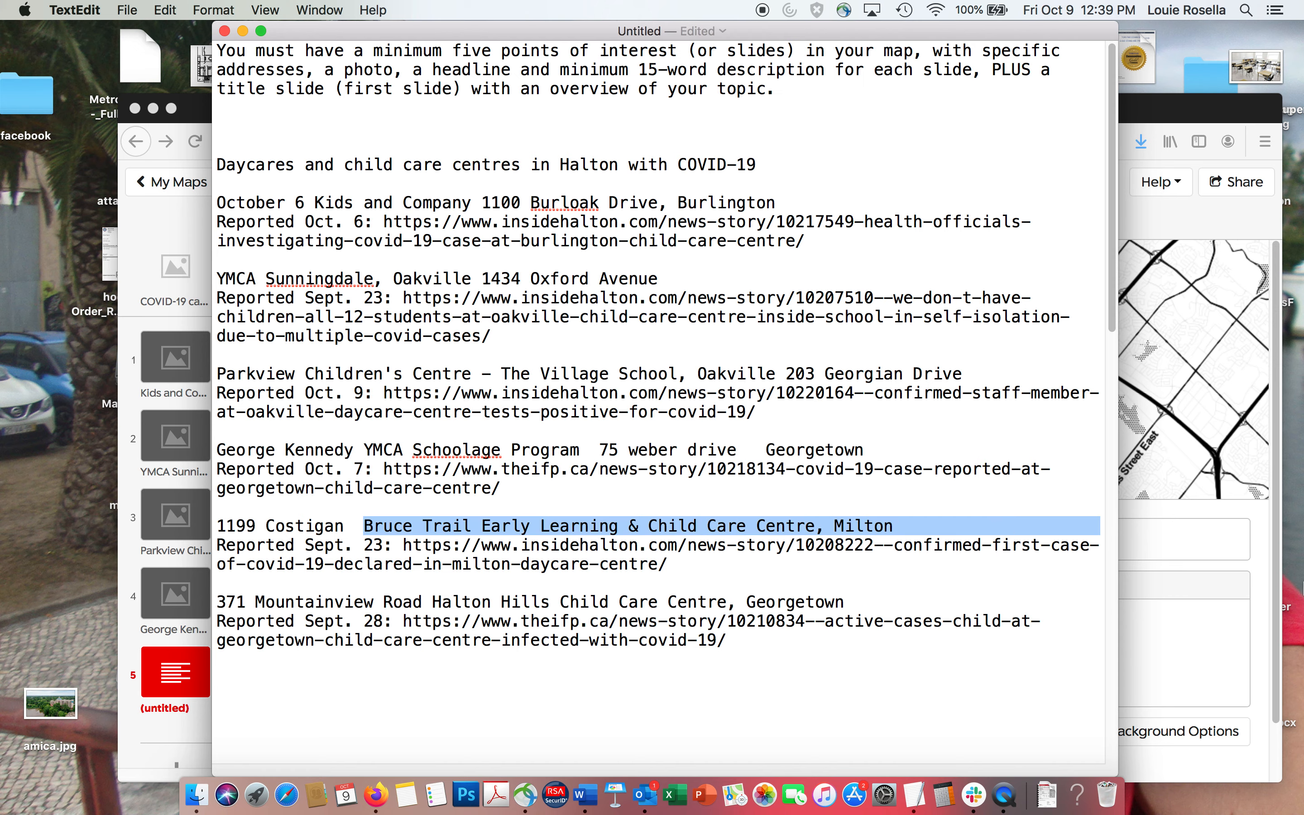
{"action": "key", "text": "super+c"}
{"action": "left_click", "coordinate": [1196, 521]}
{"action": "left_click", "coordinate": [1102, 520]}
{"action": "key", "text": "super+v"}
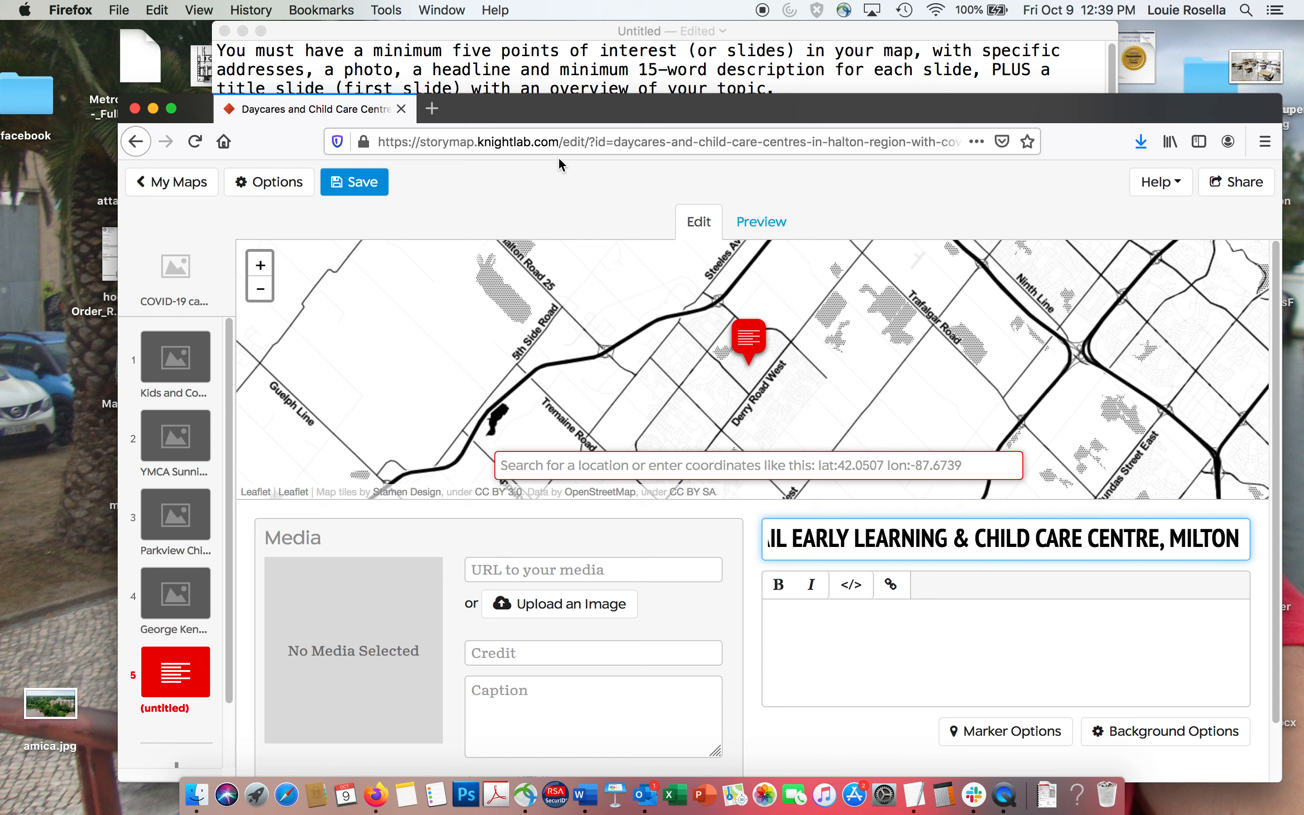
Copy the Bruce Trail "Reported Sept. 23" line with its insidehalton.com link from the TextEdit notes into the fifth slide's description.
{"action": "left_click", "coordinate": [537, 68]}
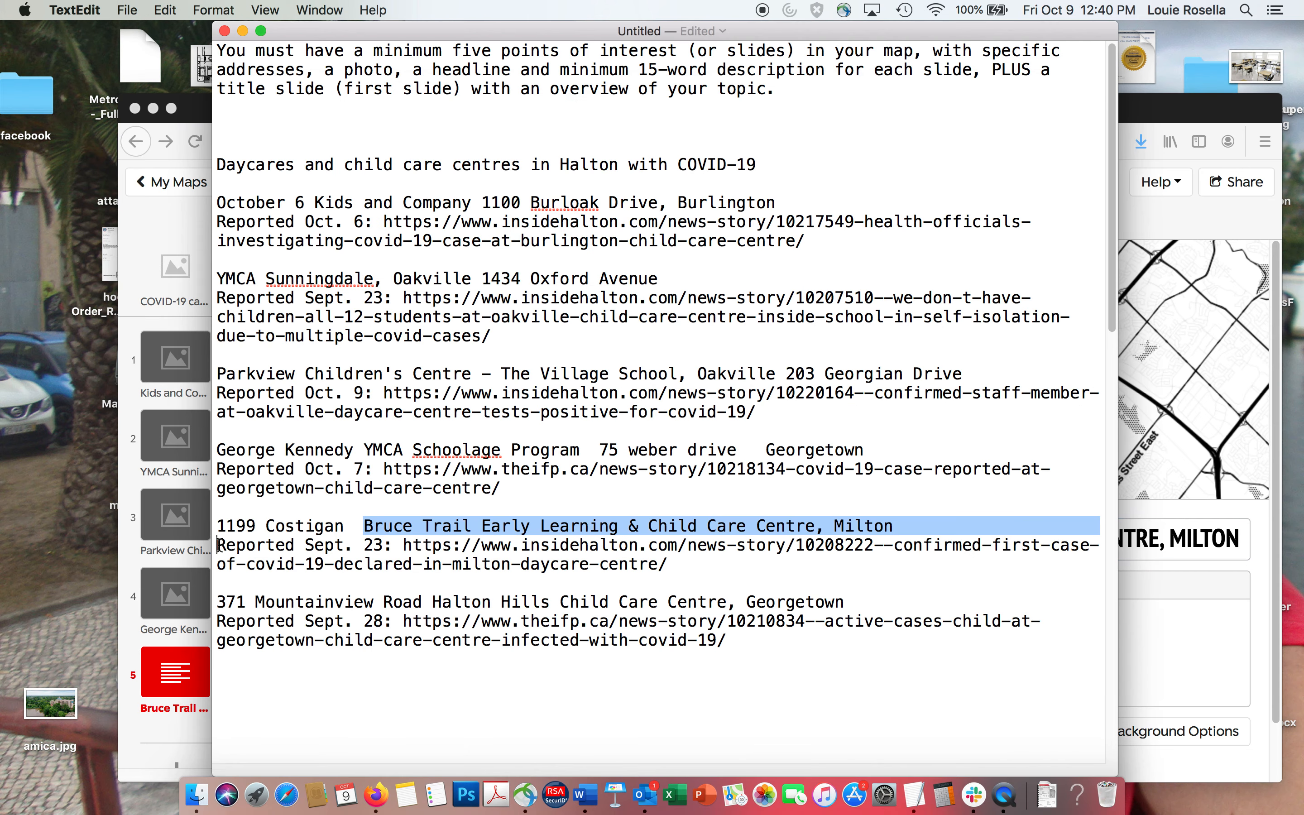
{"action": "left_click_drag", "start_coordinate": [218, 546], "coordinate": [722, 573]}
{"action": "left_click", "coordinate": [1185, 677]}
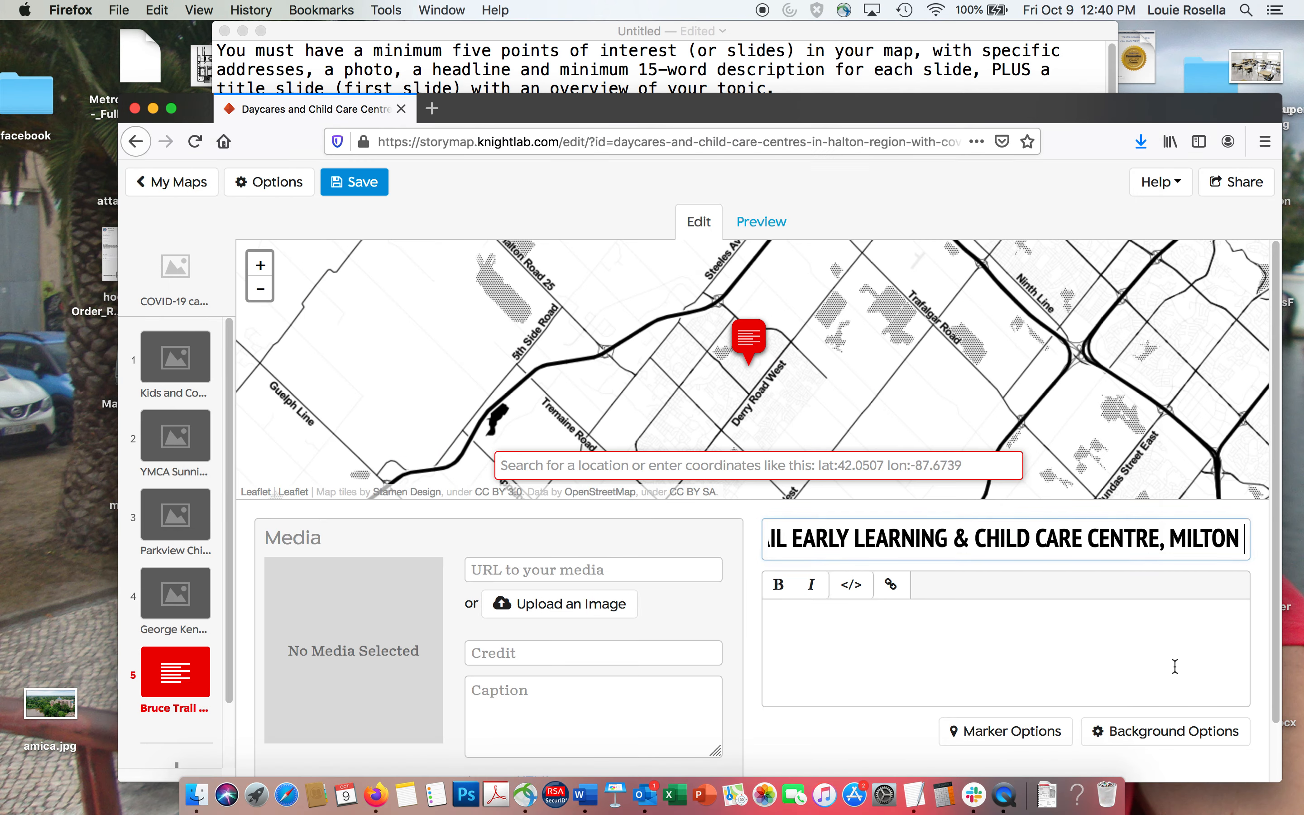
{"action": "key", "text": "super+v"}
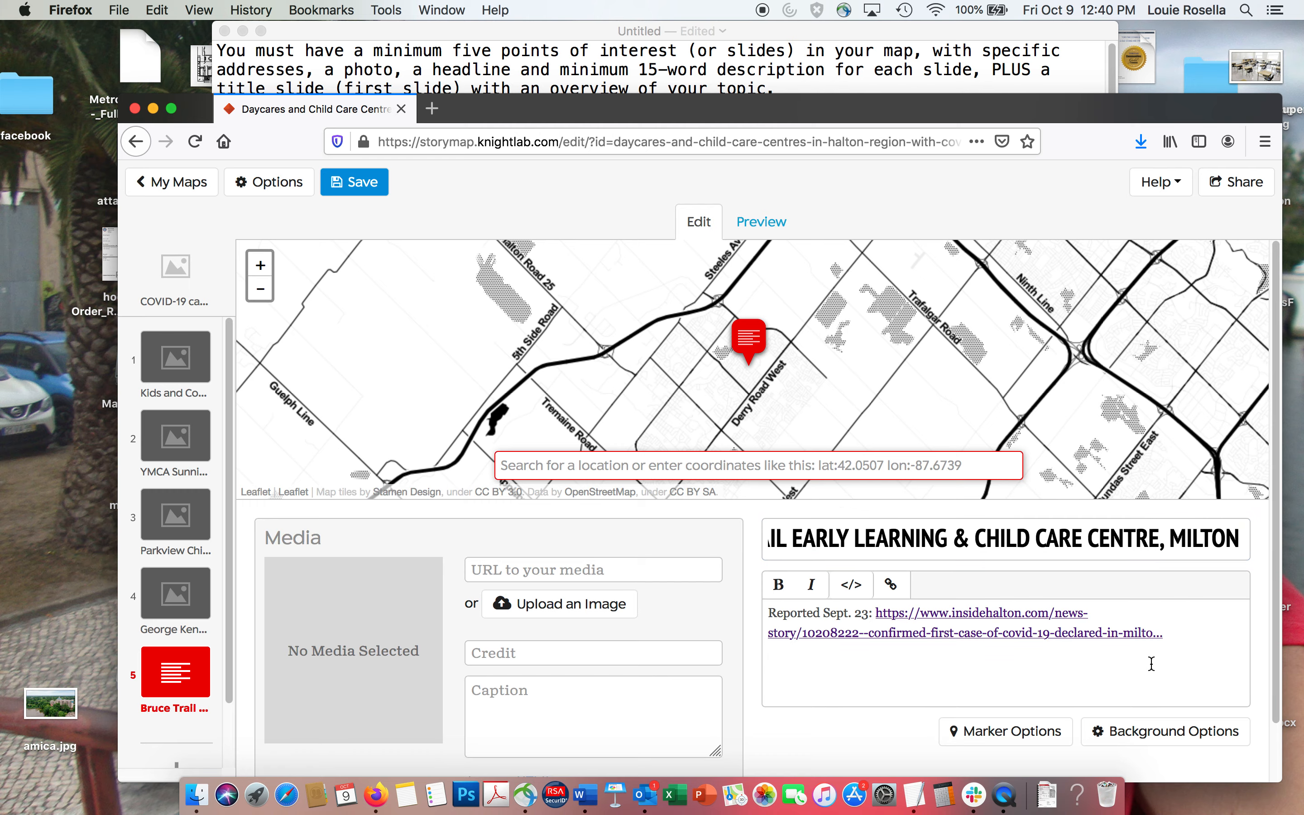
Upload classroom___Super_Portrait.jpg from the Desktop folder as the Bruce Trail slide's media image.
{"action": "left_click", "coordinate": [526, 604]}
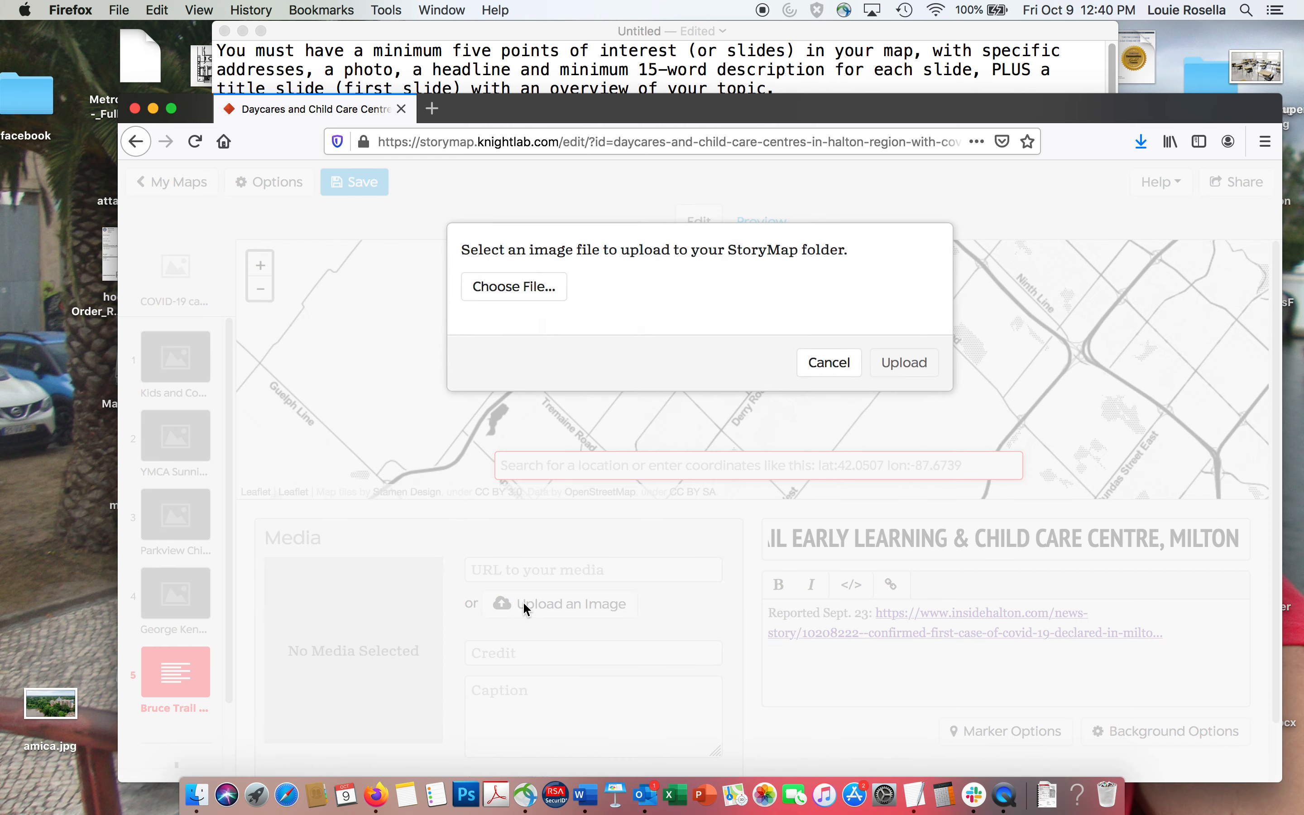
{"action": "left_click", "coordinate": [499, 292]}
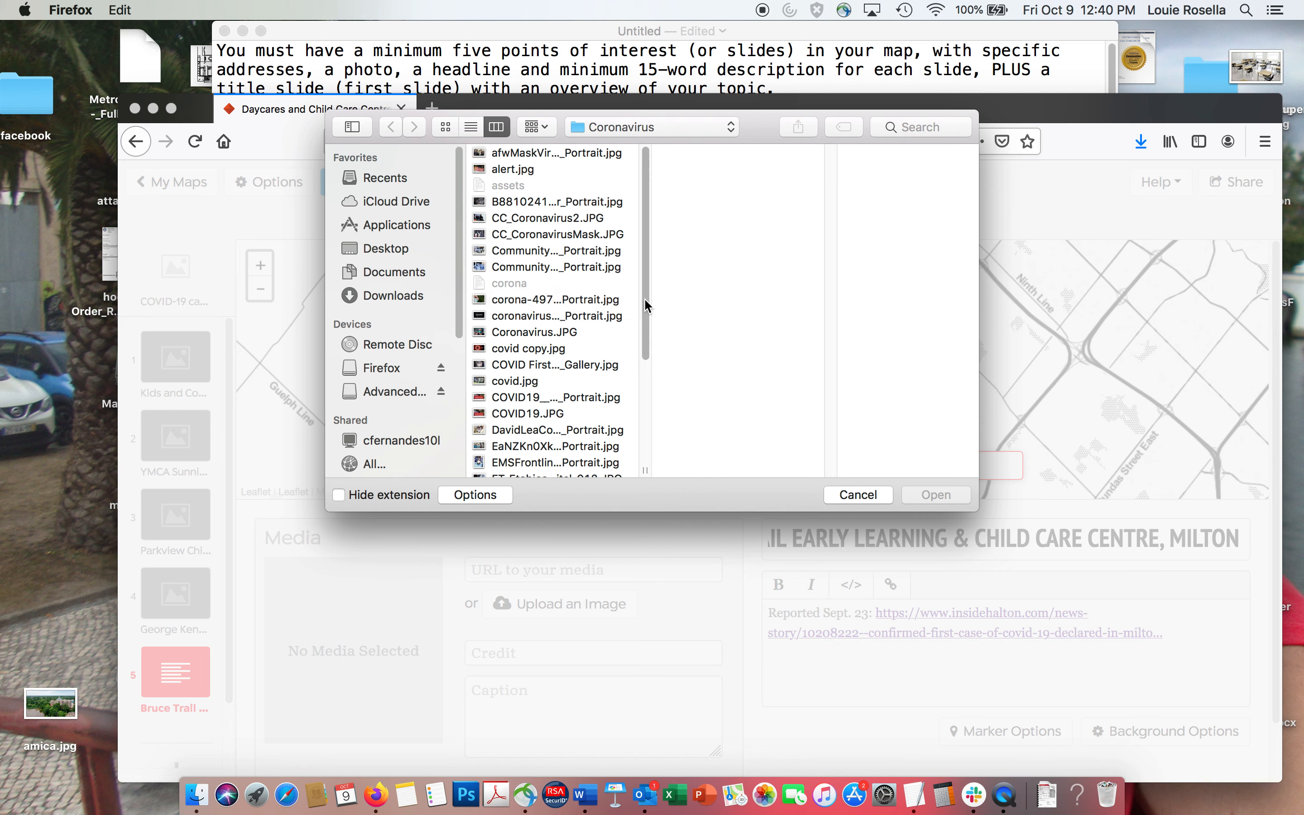
{"action": "left_click", "coordinate": [383, 258]}
{"action": "left_click_drag", "start_coordinate": [649, 218], "coordinate": [645, 261]}
{"action": "left_click", "coordinate": [527, 268]}
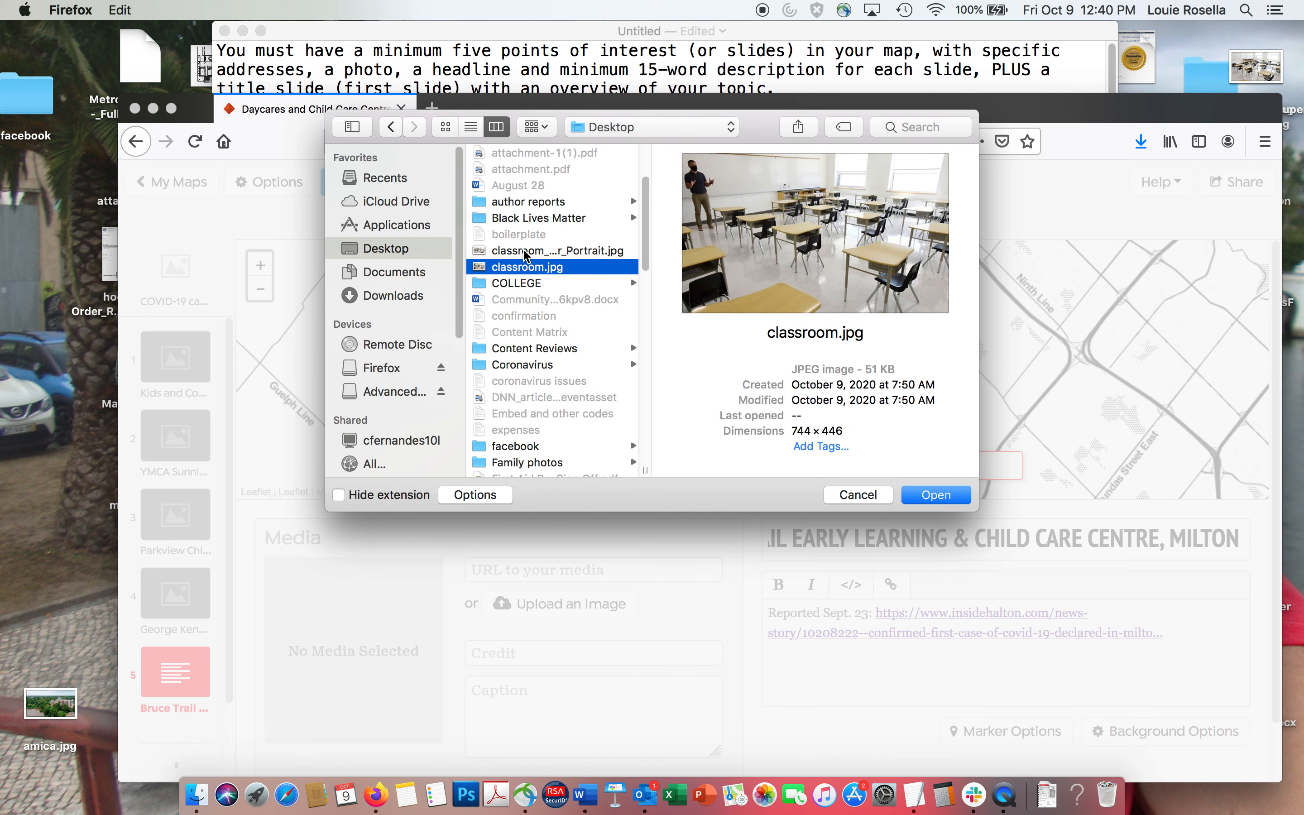
{"action": "left_click", "coordinate": [525, 254]}
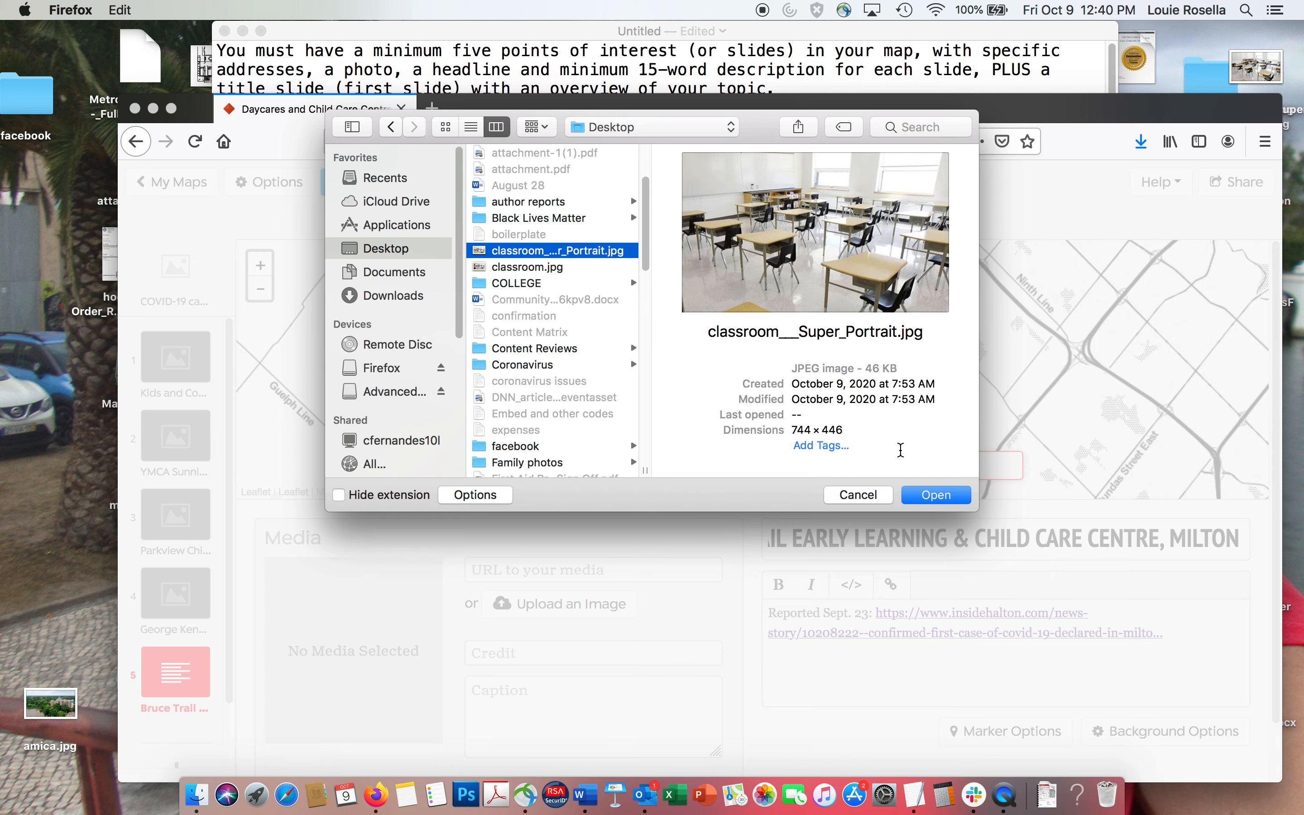
{"action": "left_click", "coordinate": [922, 496]}
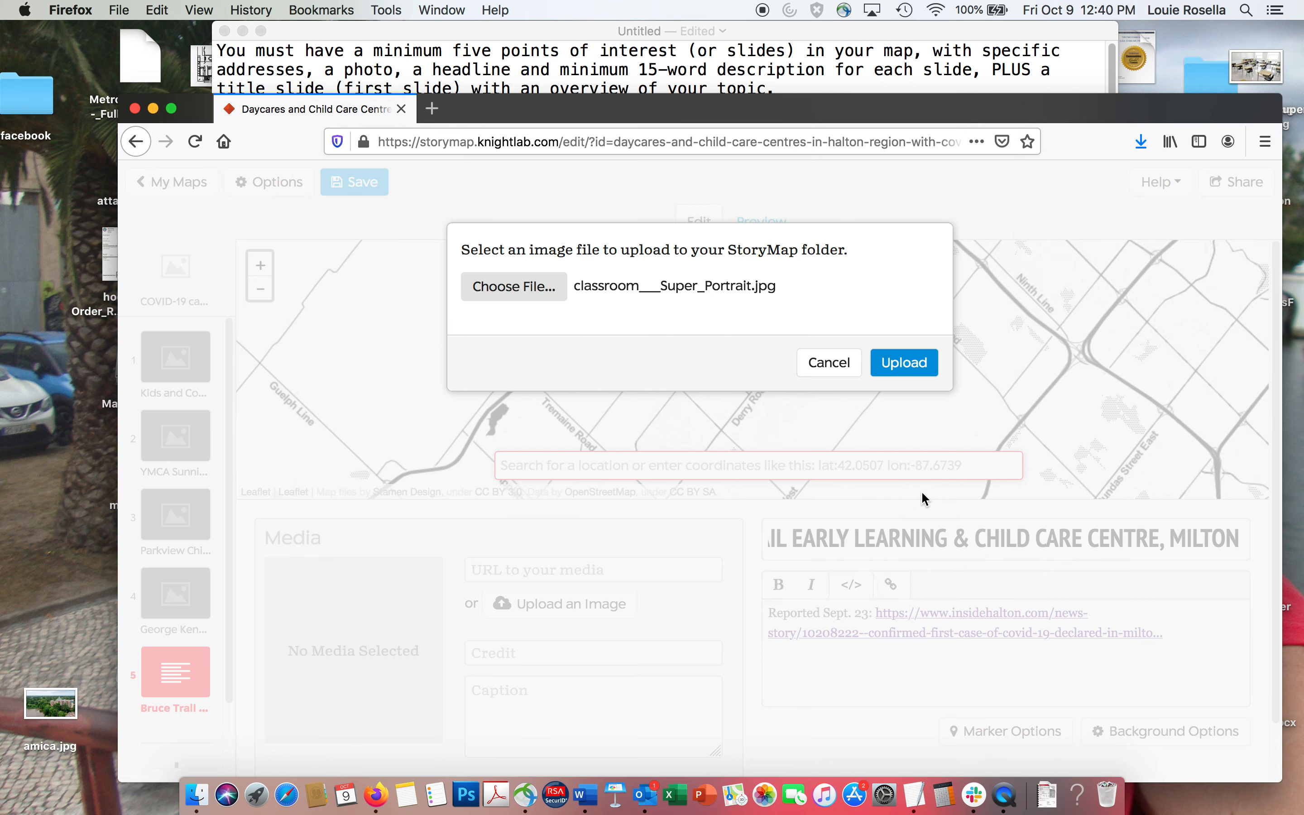
{"action": "left_click", "coordinate": [903, 364]}
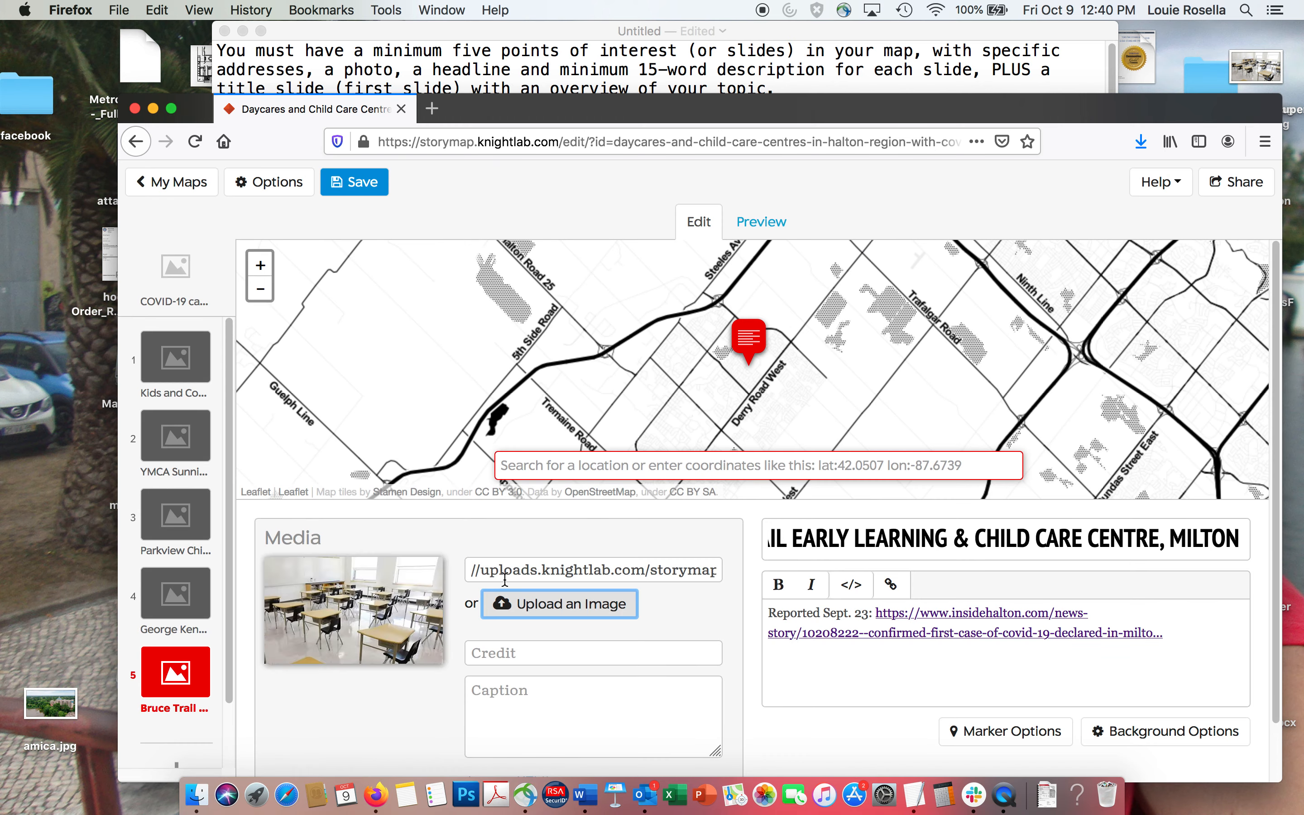
Set the Bruce Trail slide's background image to the uploaded classroom___Super_Portrait.jpg and save the map.
{"action": "left_click", "coordinate": [1141, 733]}
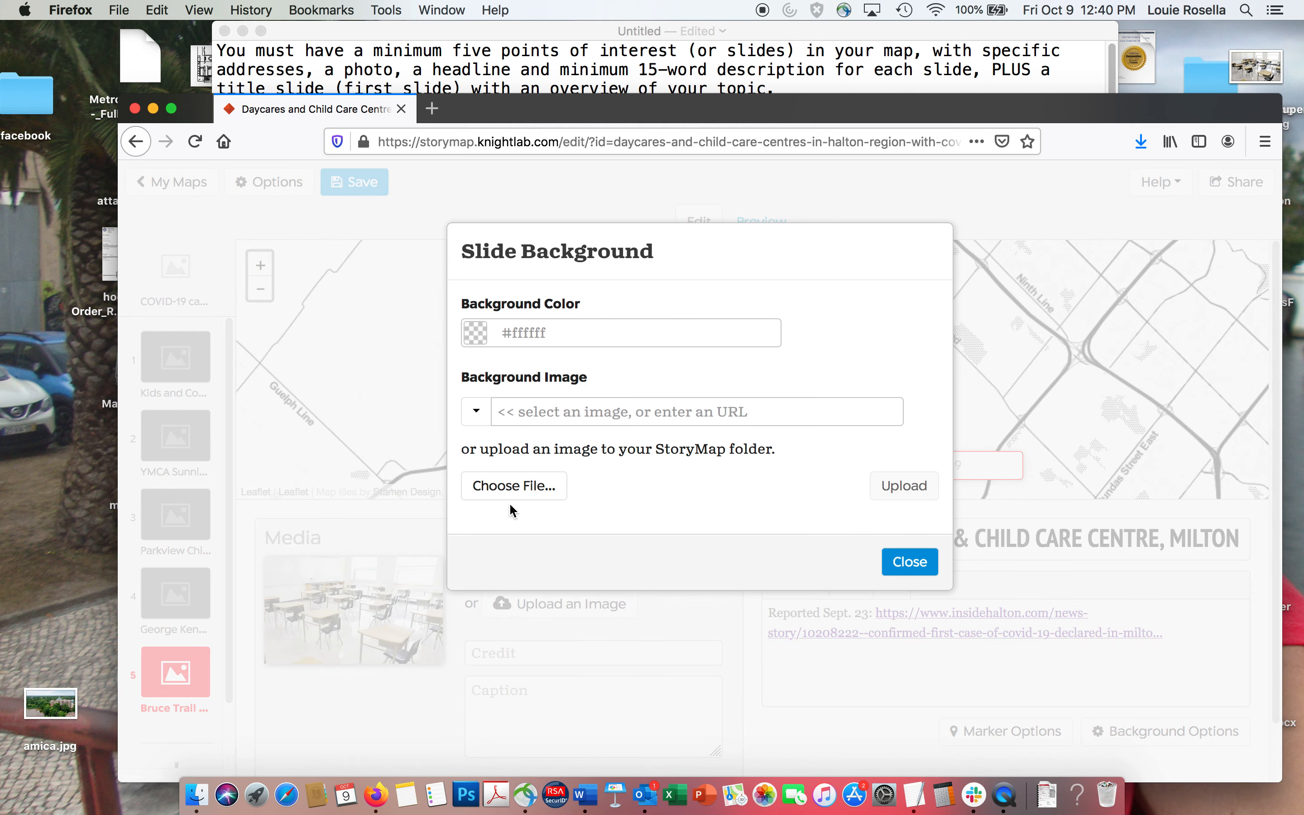
{"action": "left_click", "coordinate": [476, 411]}
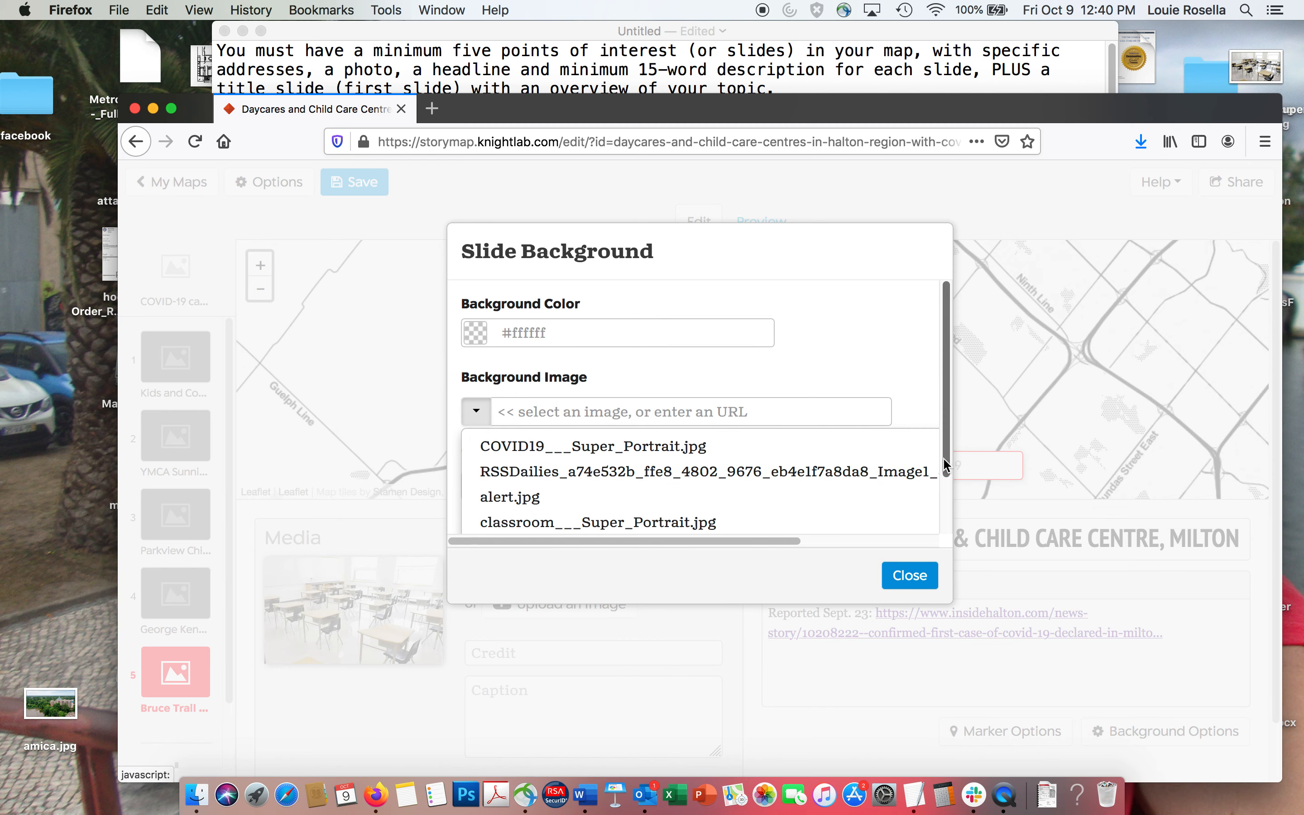
{"action": "left_click_drag", "start_coordinate": [939, 465], "coordinate": [938, 524]}
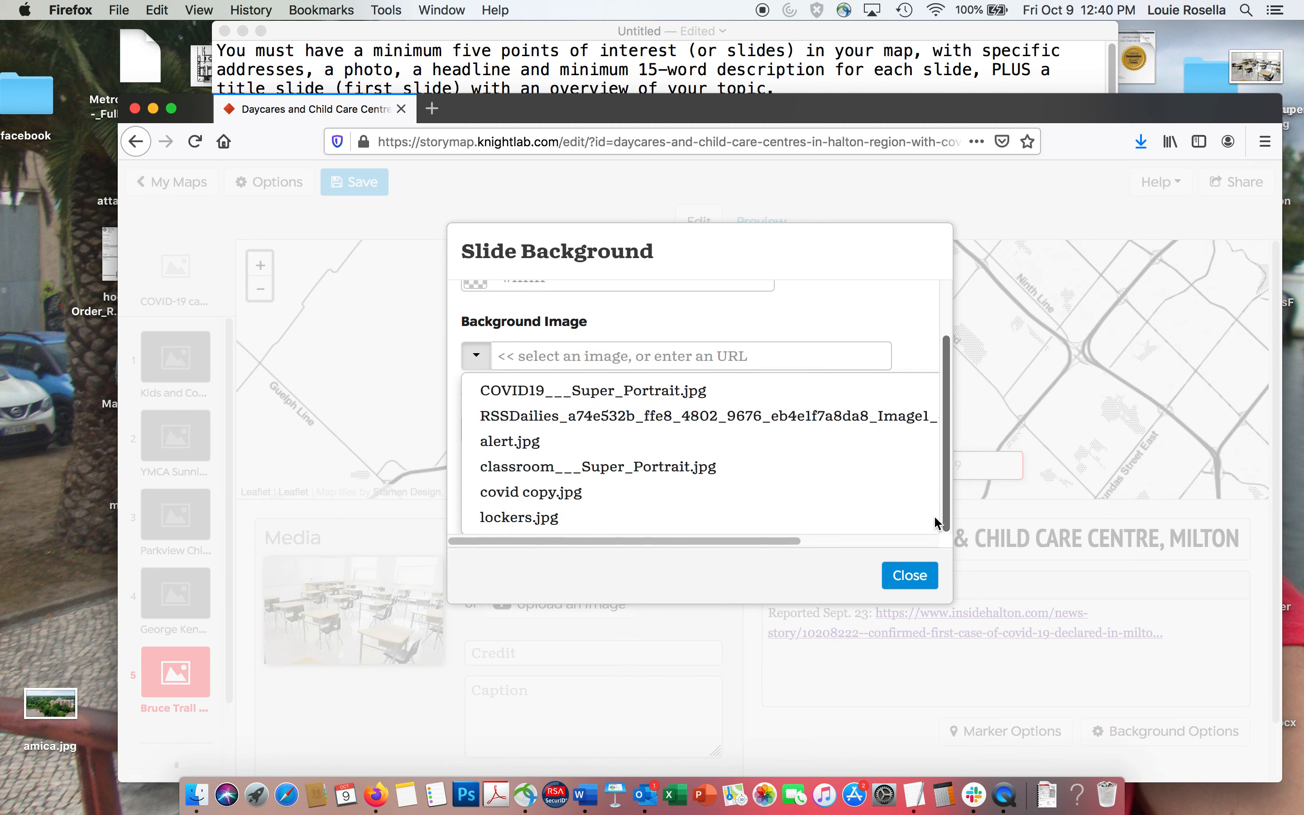
{"action": "left_click", "coordinate": [510, 467]}
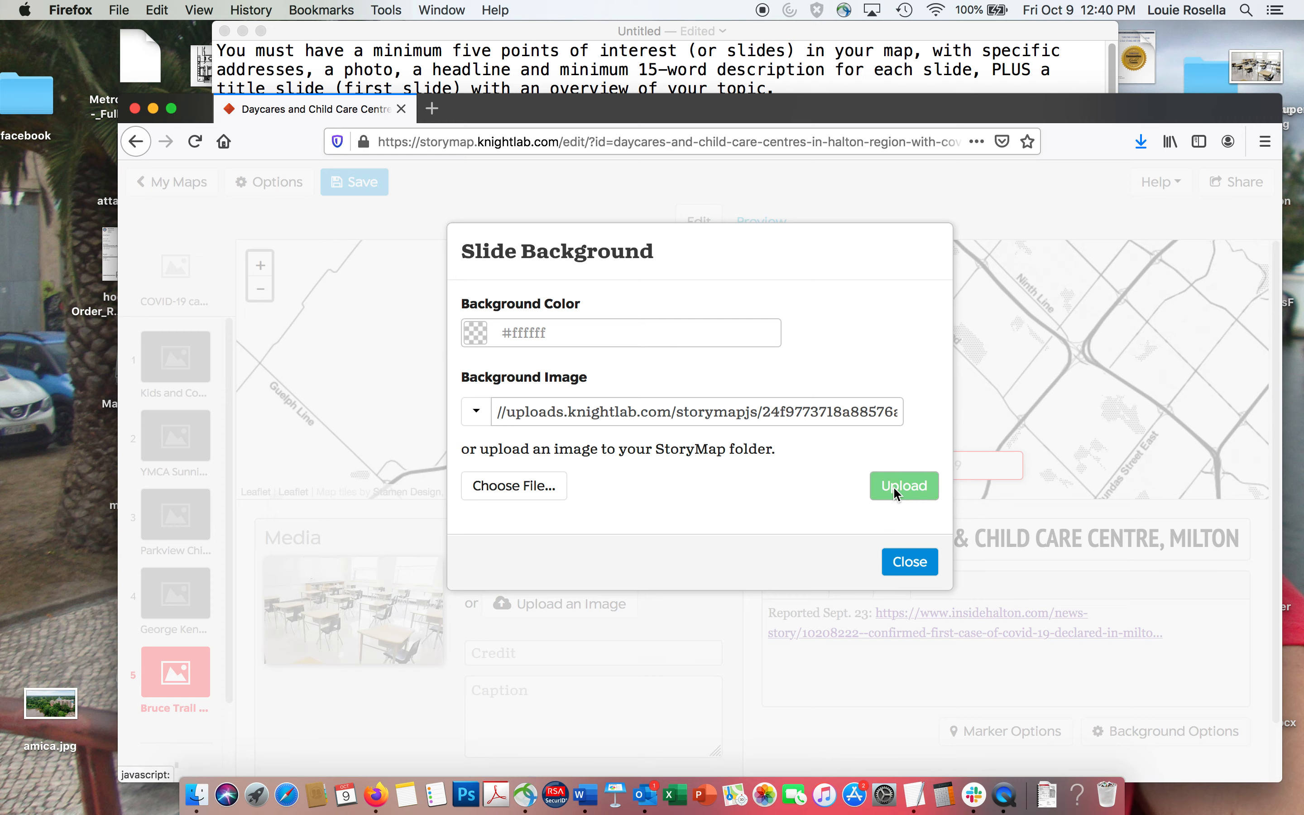
{"action": "left_click", "coordinate": [910, 562]}
{"action": "left_click", "coordinate": [525, 52]}
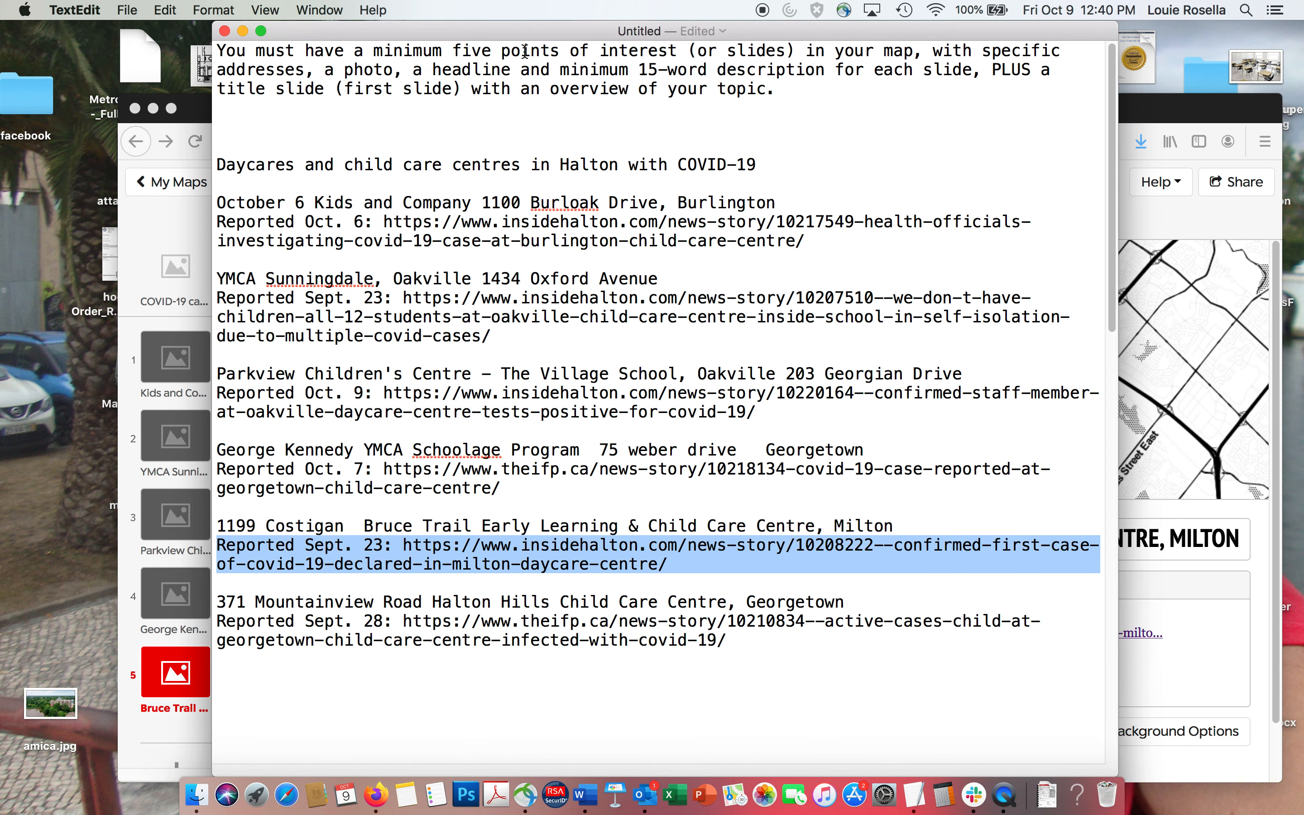
{"action": "left_click", "coordinate": [199, 162]}
{"action": "left_click", "coordinate": [348, 180]}
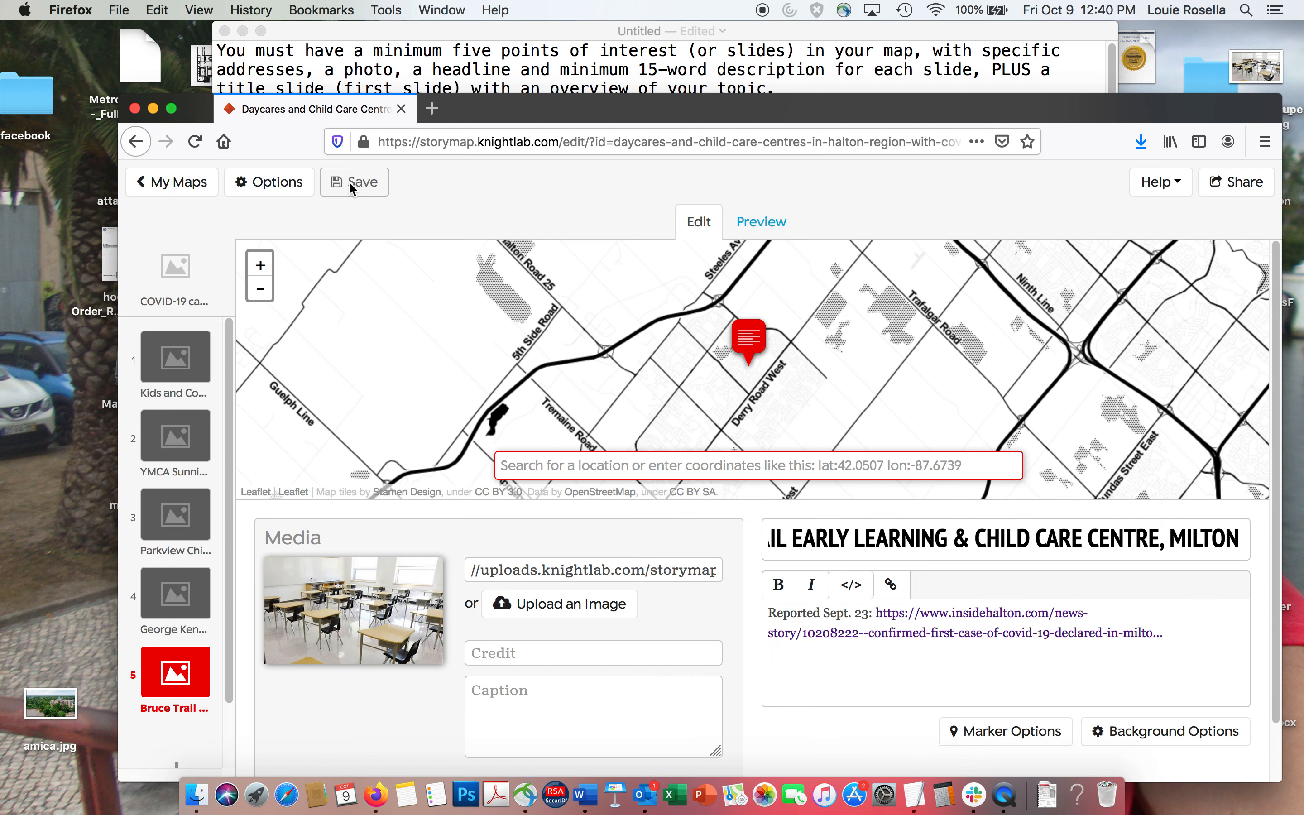
Add a sixth location slide and place its marker at the Halton Hills Child Care Centre's street address from the TextEdit notes.
{"action": "left_click", "coordinate": [482, 63]}
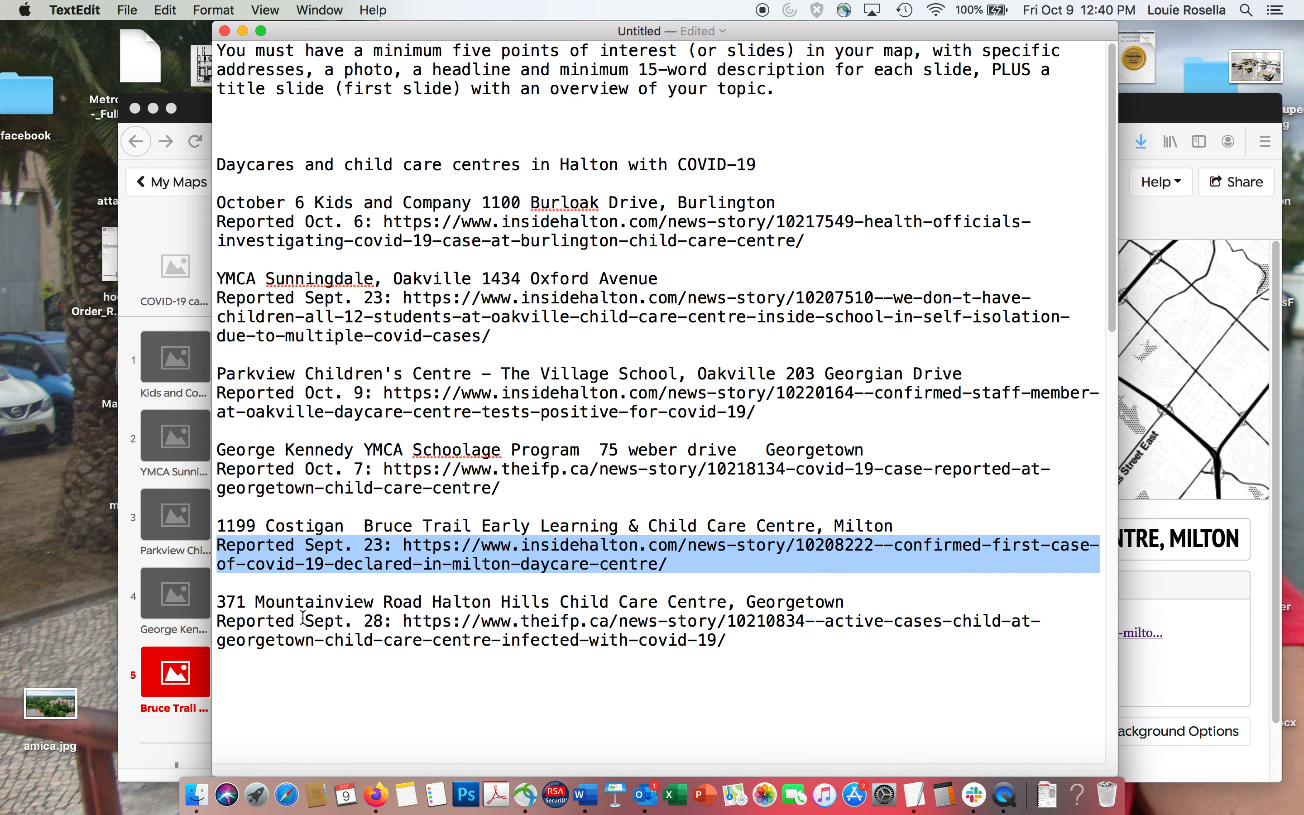
{"action": "left_click_drag", "start_coordinate": [746, 604], "coordinate": [848, 604]}
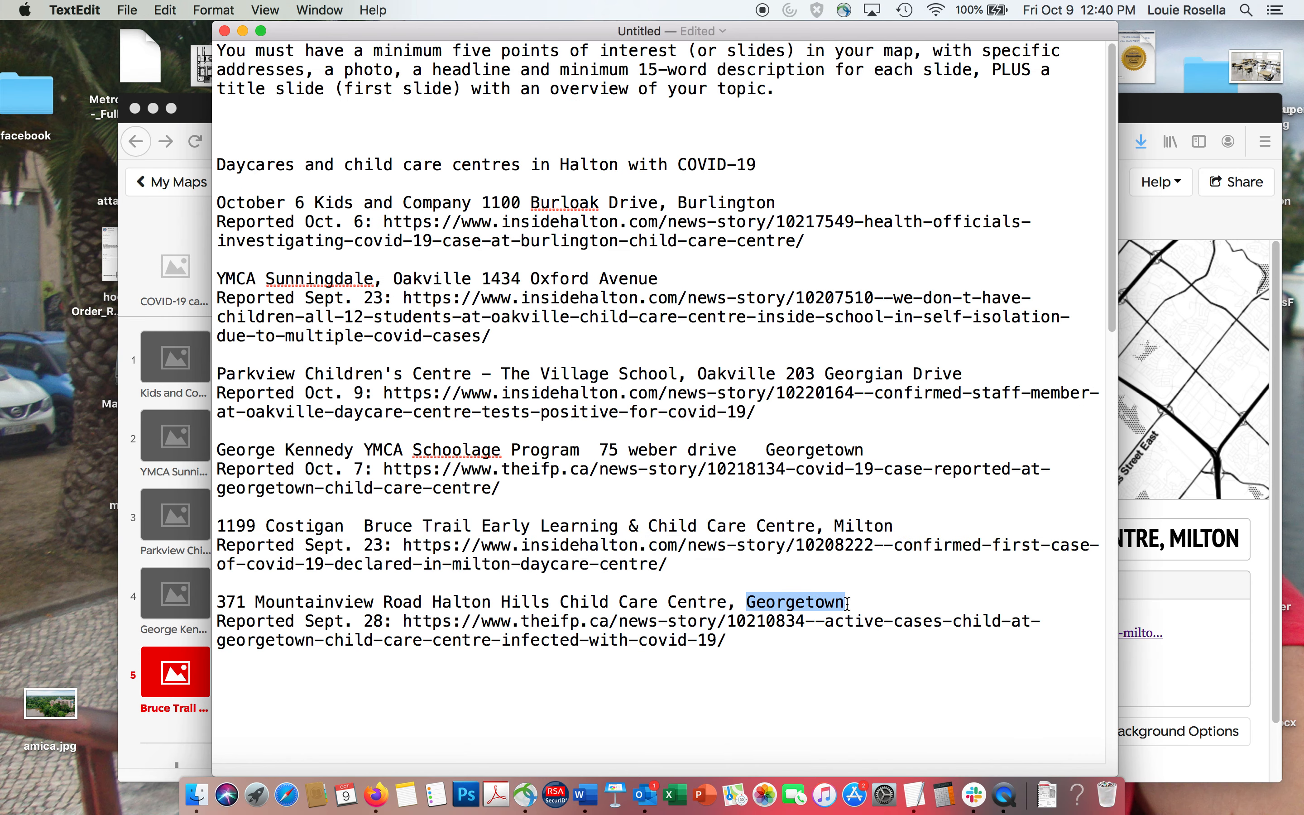
{"action": "left_click", "coordinate": [504, 601]}
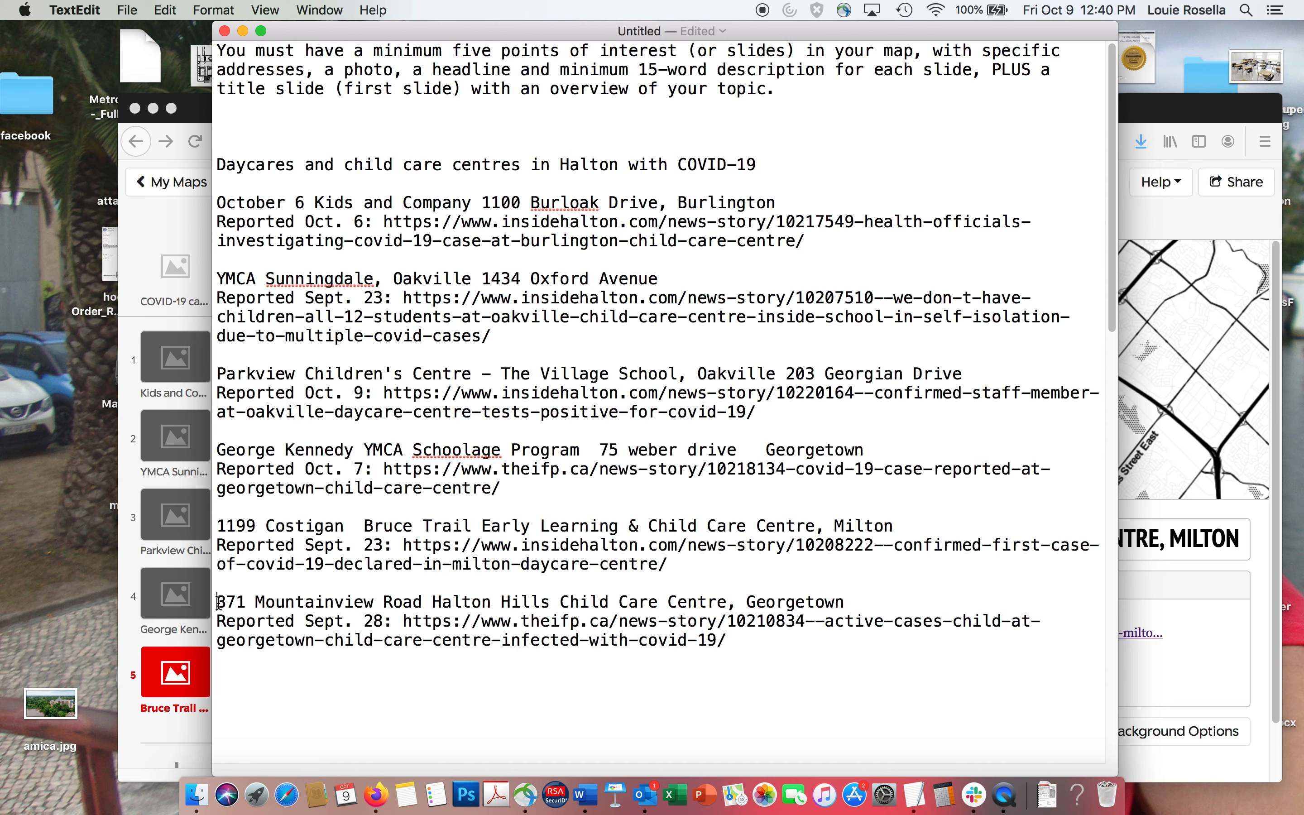
{"action": "left_click_drag", "start_coordinate": [218, 601], "coordinate": [426, 600]}
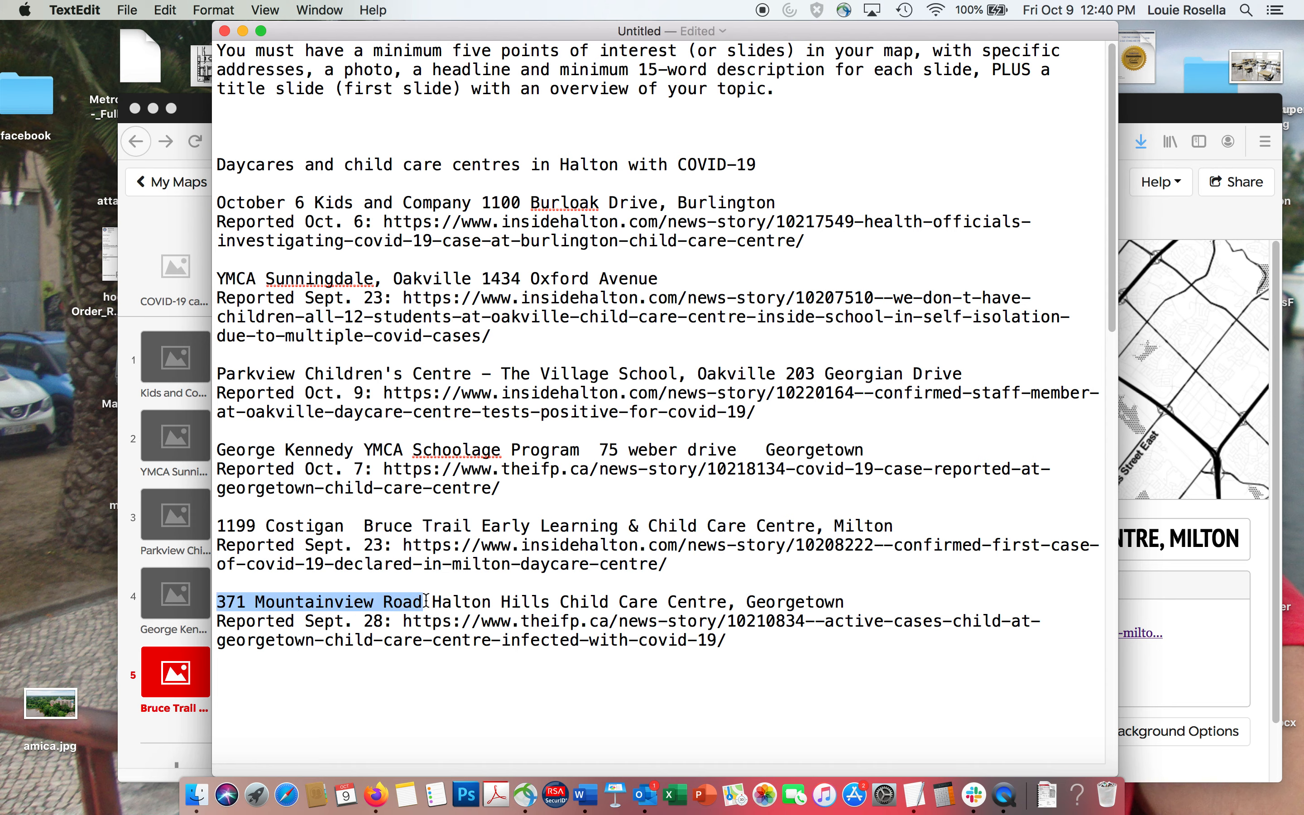
{"action": "key", "text": "super+c"}
{"action": "key", "text": "super+Tab"}
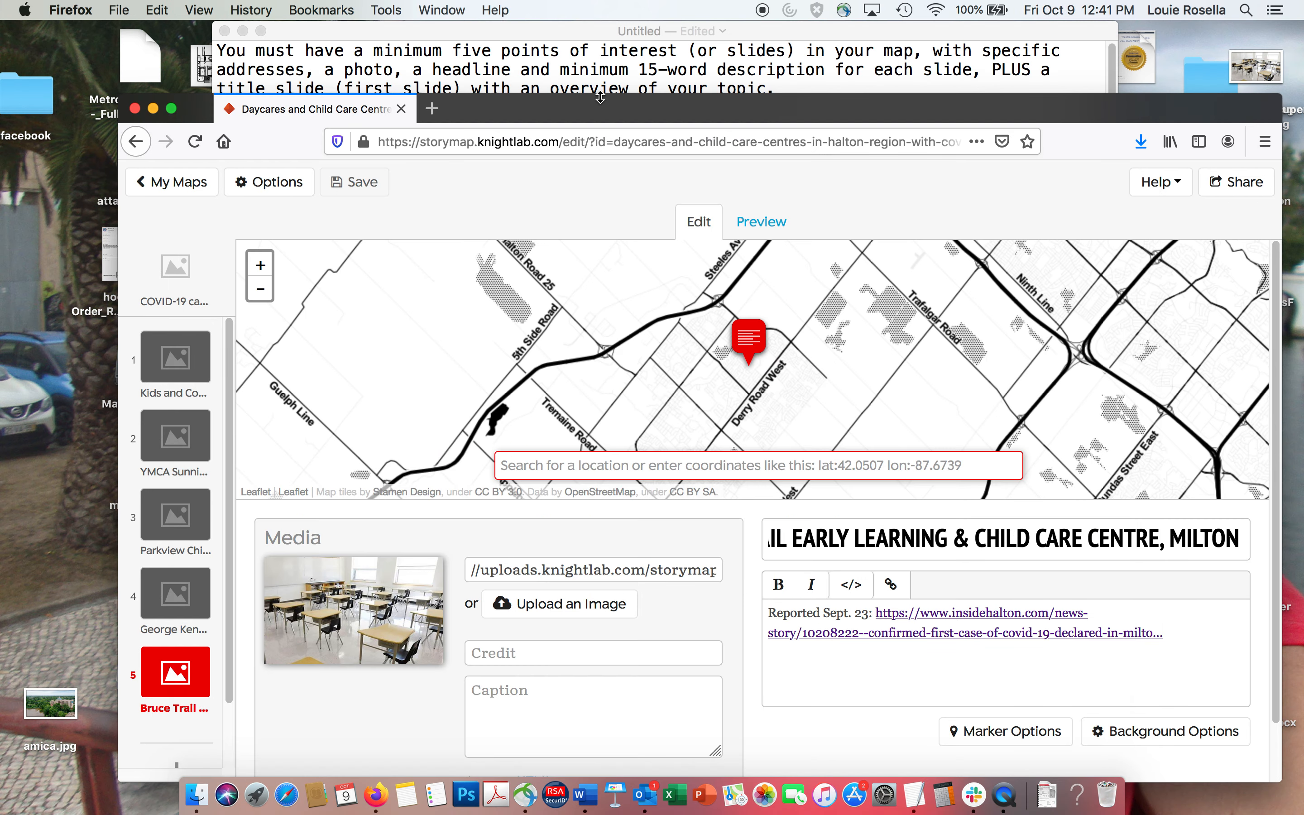
{"action": "left_click_drag", "start_coordinate": [598, 107], "coordinate": [583, 36]}
{"action": "scroll", "coordinate": [159, 674], "scroll_direction": "down", "scroll_amount": 2}
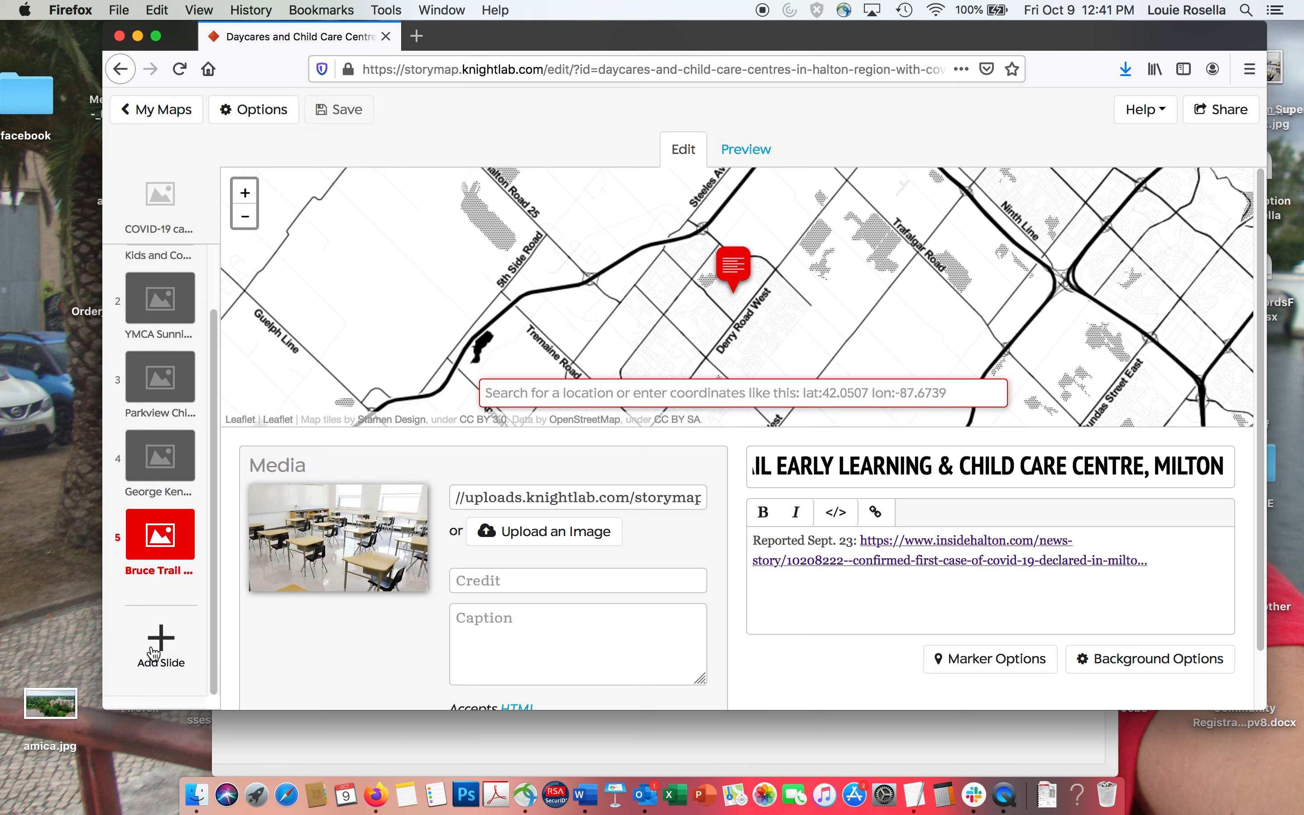
{"action": "left_click", "coordinate": [154, 654]}
{"action": "key", "text": "super+v"}
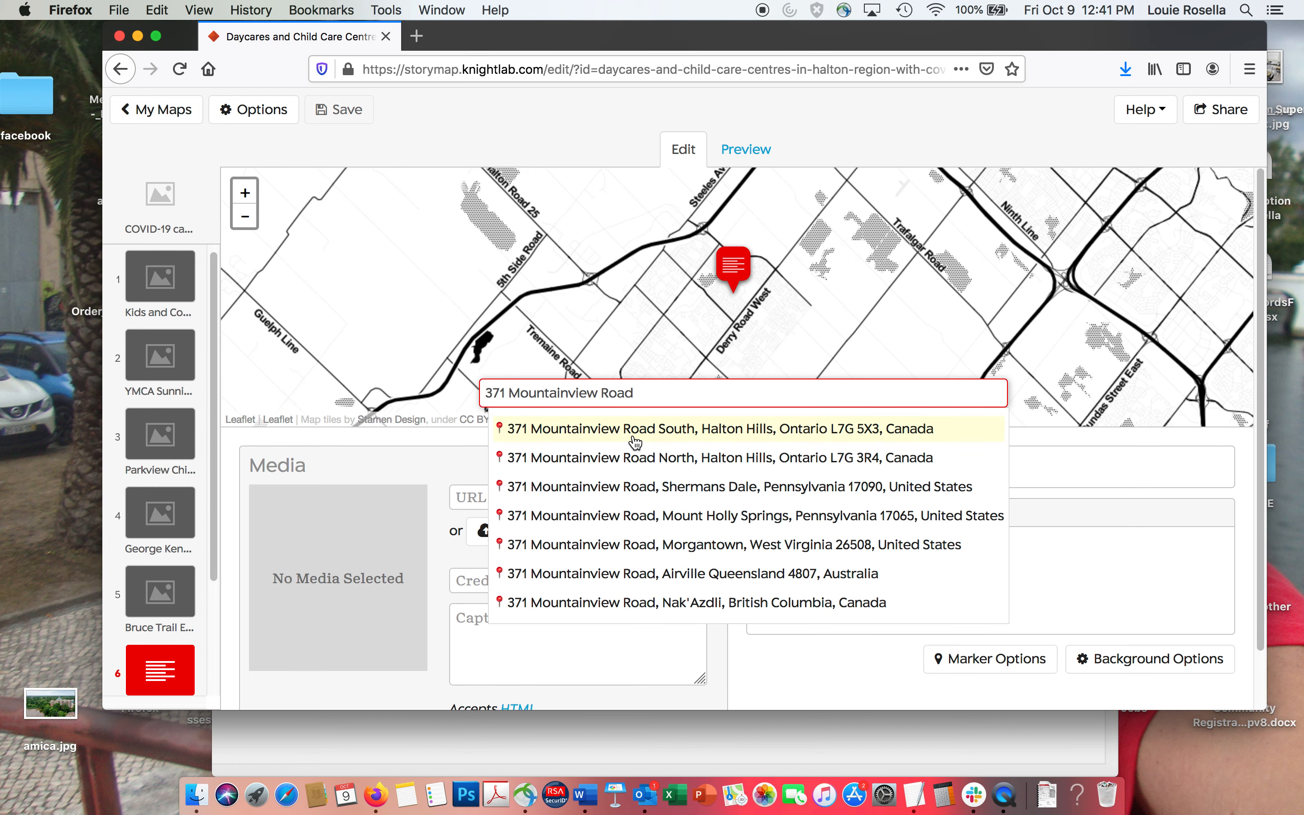
{"action": "left_click", "coordinate": [635, 441]}
Copy "Halton Hills Child Care Centre, Georgetown" from the TextEdit notes into the sixth slide's headline.
{"action": "key", "text": "super+Tab"}
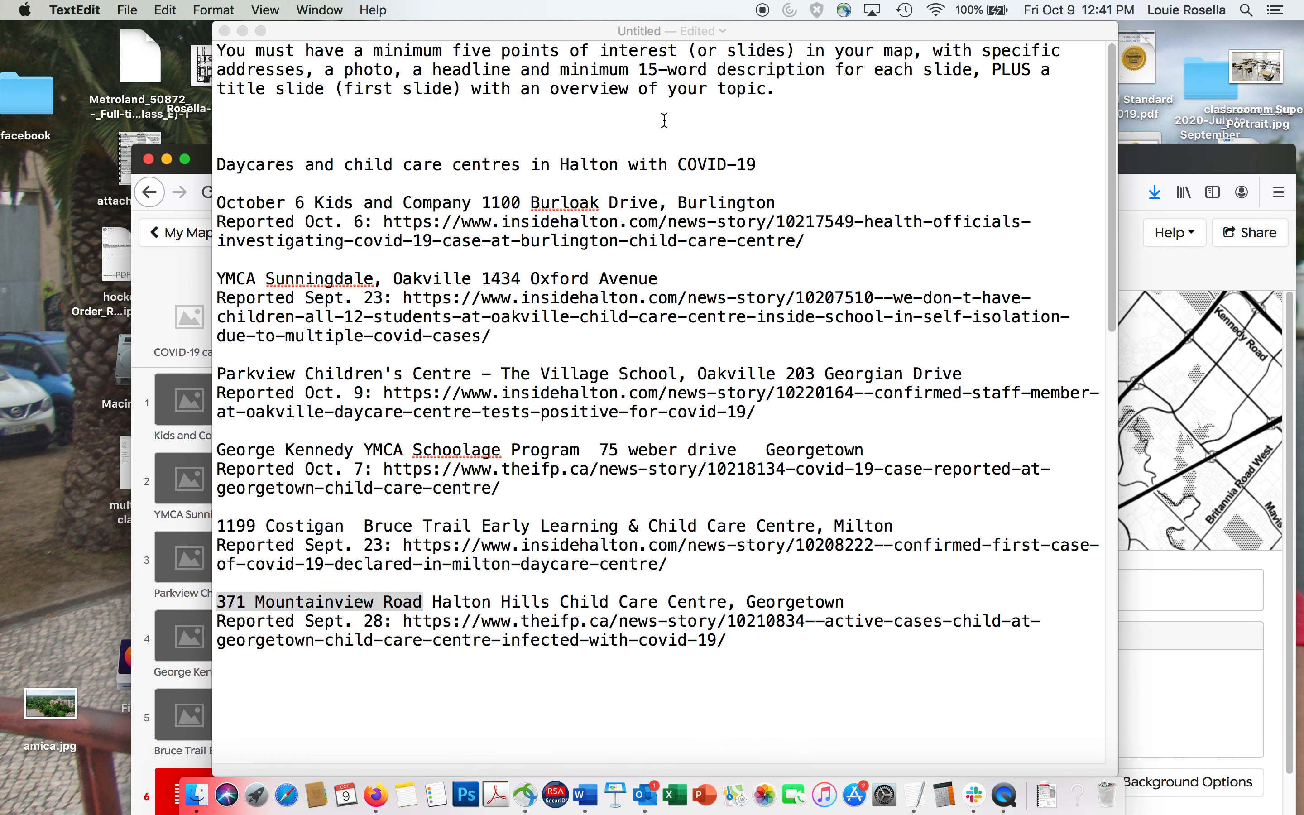
{"action": "left_click_drag", "start_coordinate": [432, 603], "coordinate": [976, 605]}
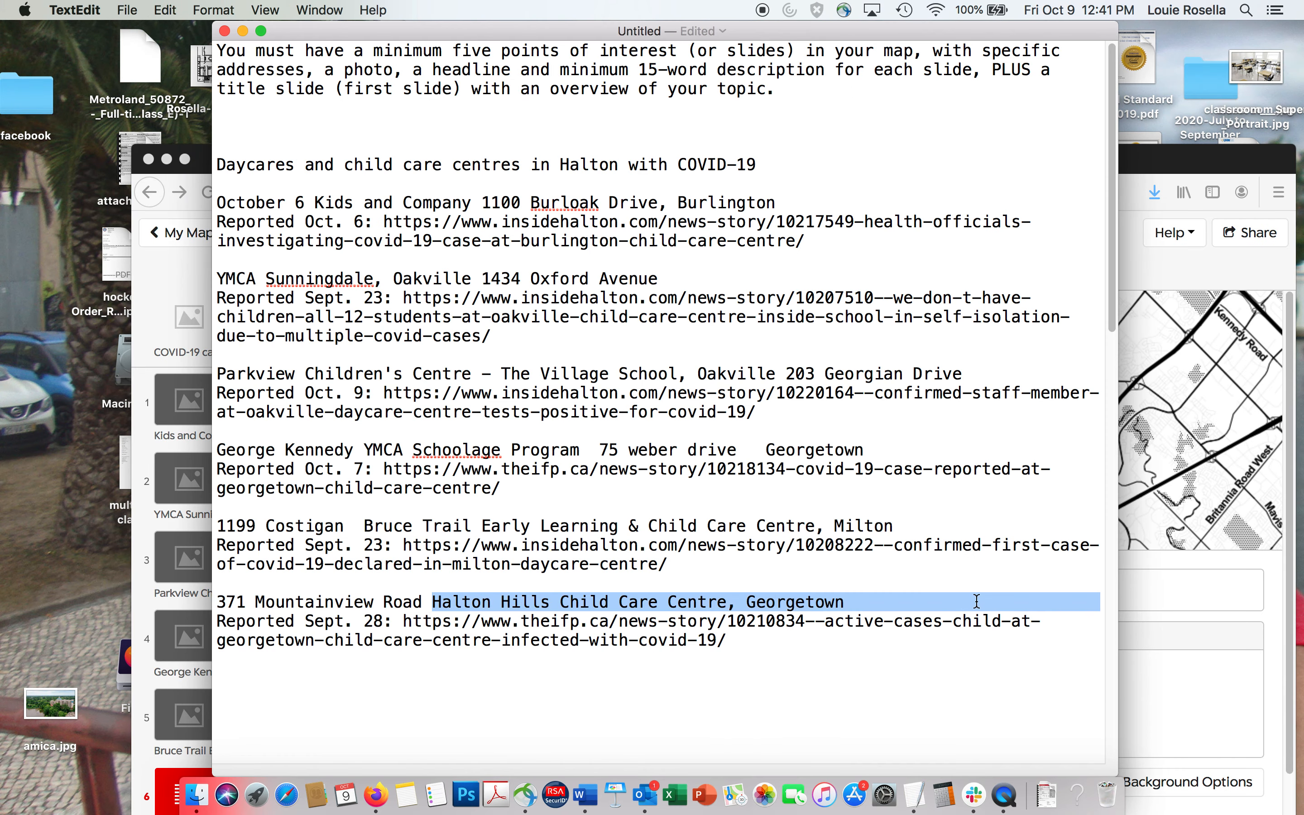
{"action": "key", "text": "super+c"}
{"action": "left_click", "coordinate": [1240, 566]}
{"action": "left_click", "coordinate": [958, 593]}
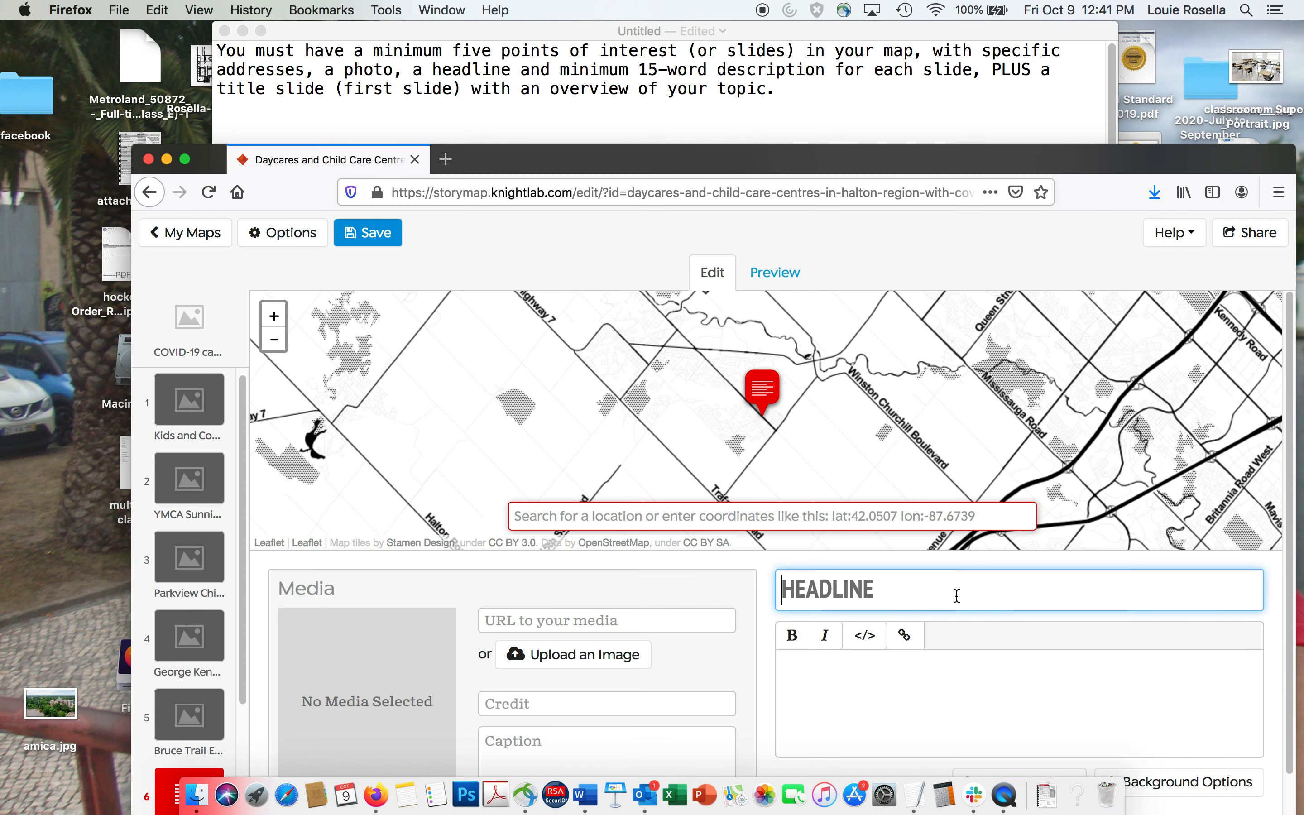
{"action": "key", "text": "super+v"}
Copy the Halton Hills "Reported Sept. 28" line with its theifp.ca link from the TextEdit notes into the sixth slide's description.
{"action": "left_click", "coordinate": [646, 125]}
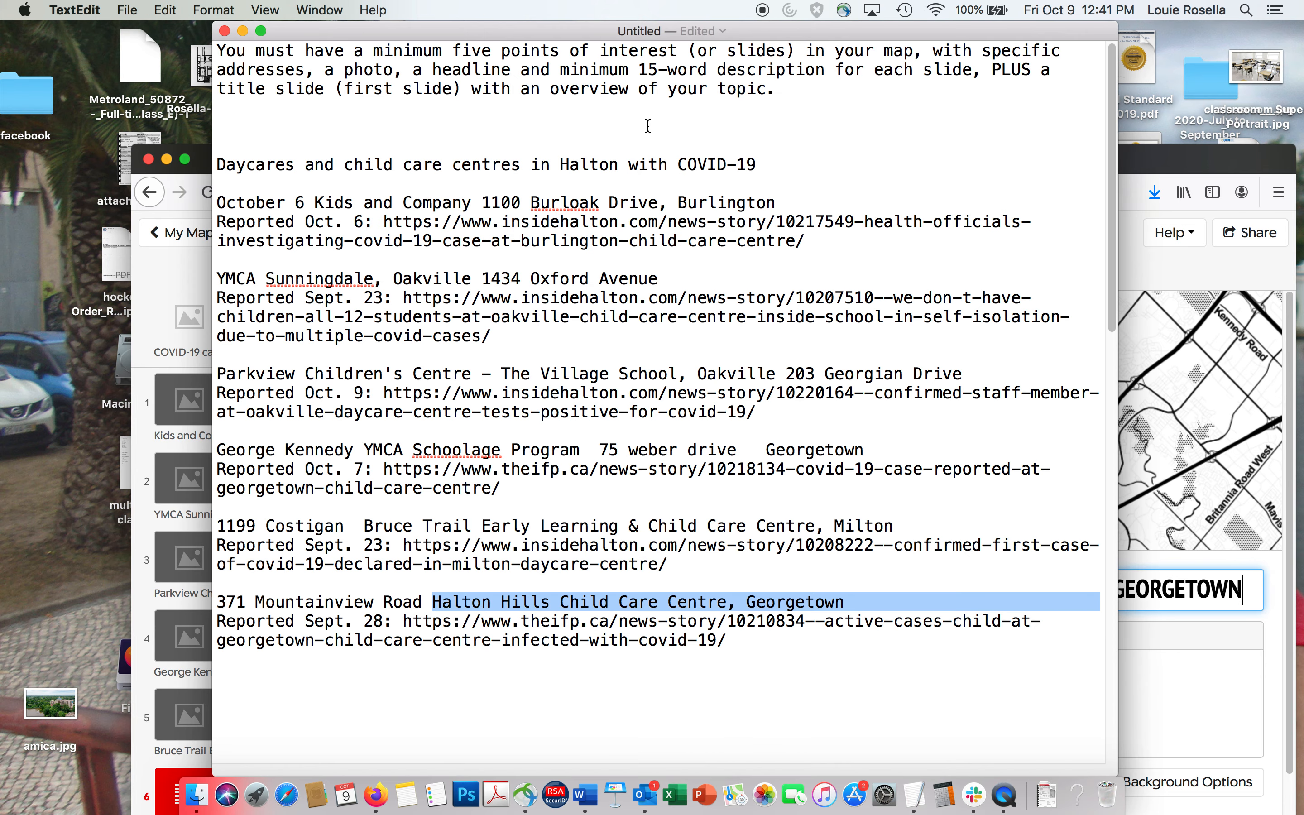
{"action": "left_click_drag", "start_coordinate": [219, 623], "coordinate": [832, 636]}
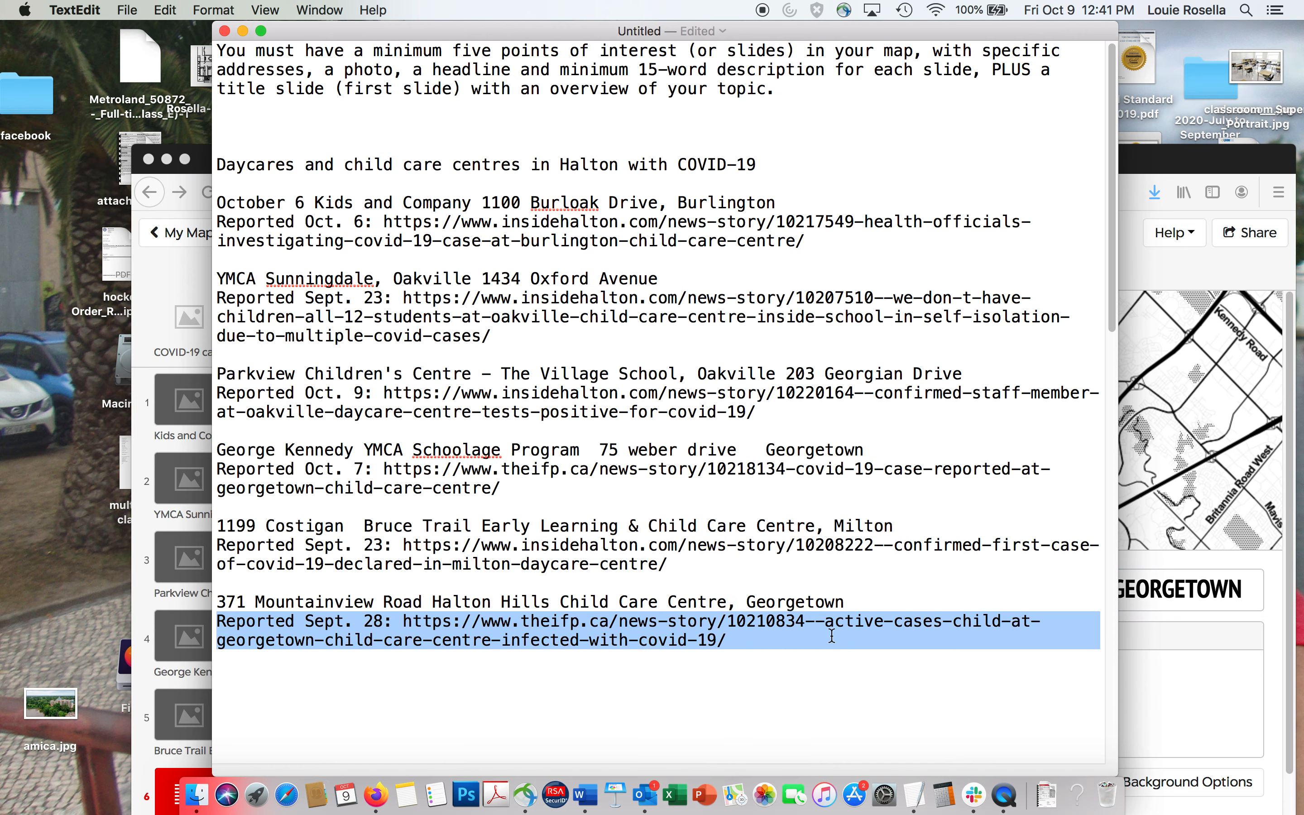
{"action": "left_click", "coordinate": [1137, 702]}
{"action": "left_click", "coordinate": [908, 708]}
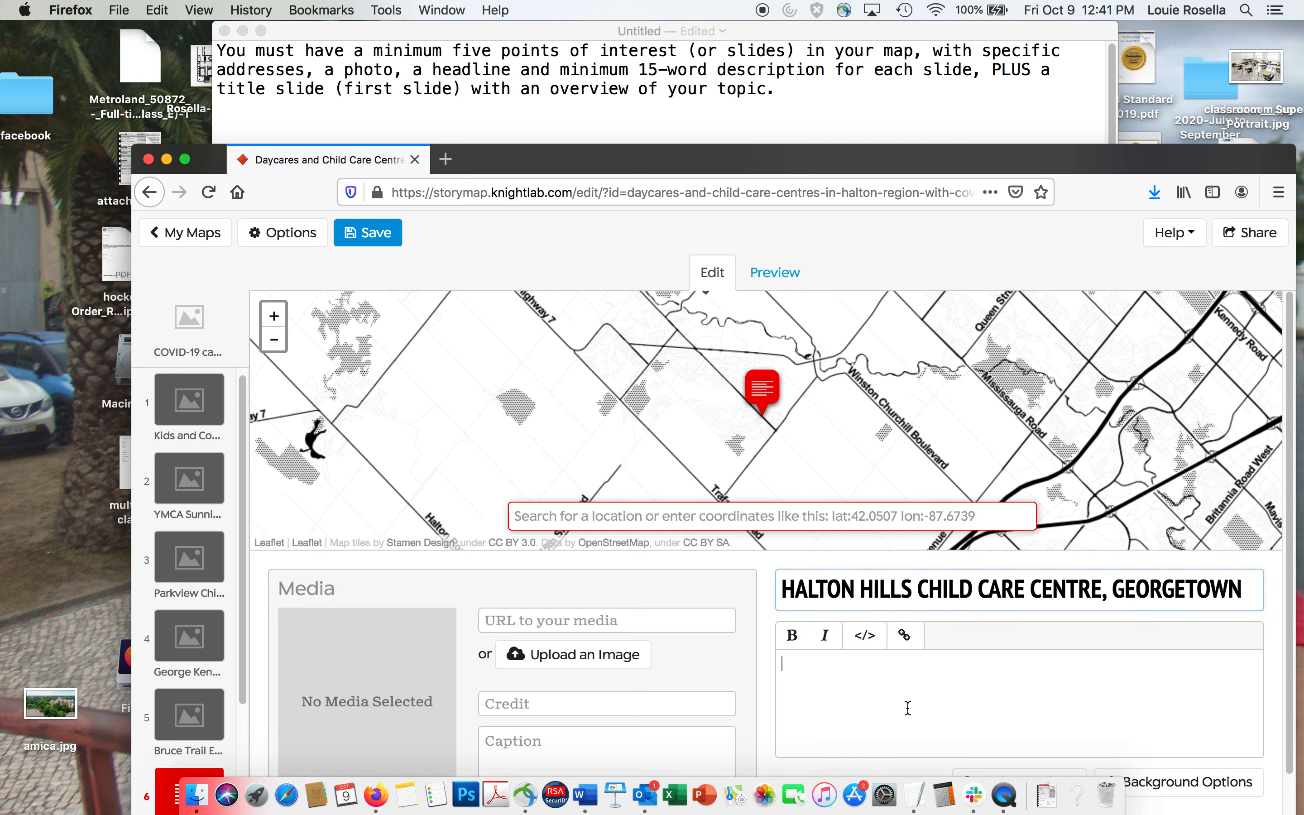
{"action": "key", "text": "super+v"}
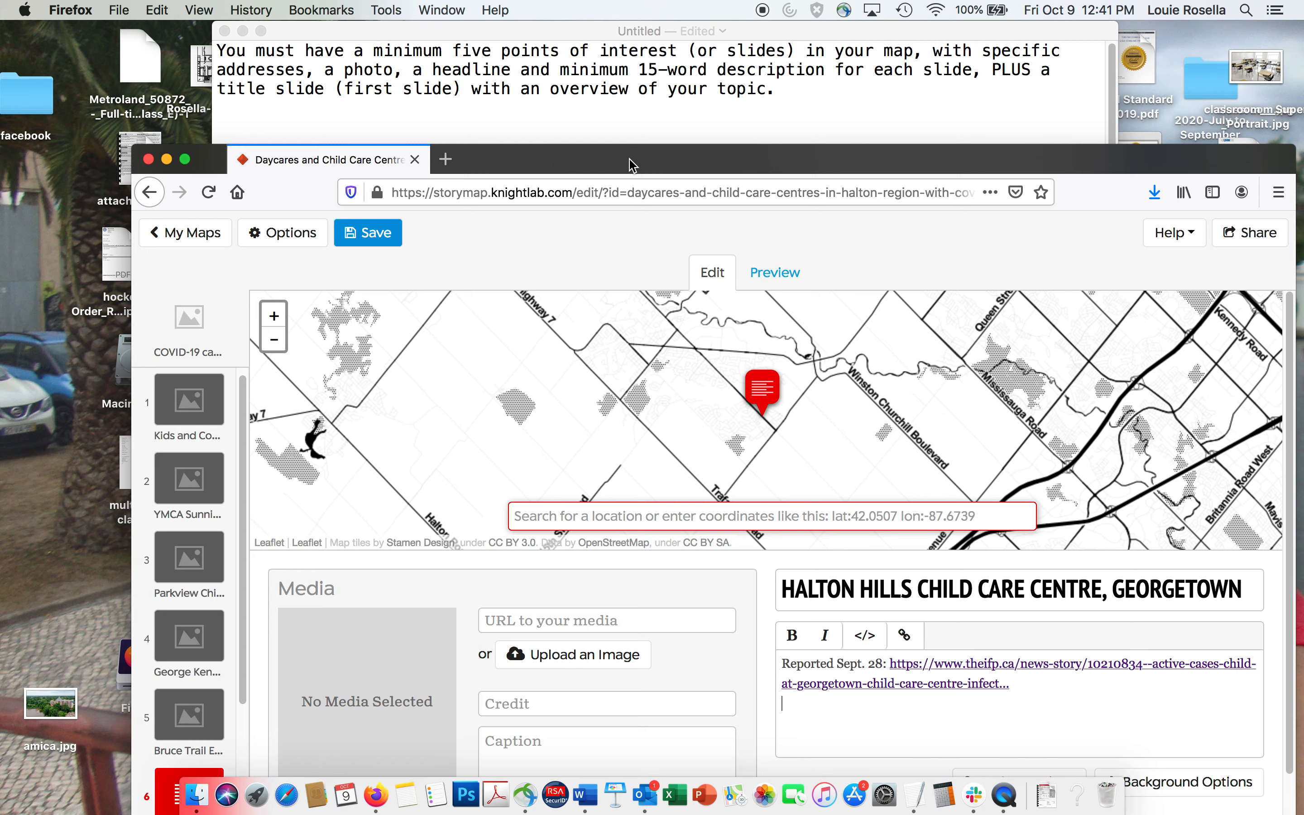
Upload Coronavirus.JPG from the Desktop's Coronavirus folder as the Halton Hills slide's media image.
{"action": "left_click_drag", "start_coordinate": [632, 162], "coordinate": [590, 74]}
{"action": "left_click", "coordinate": [515, 576]}
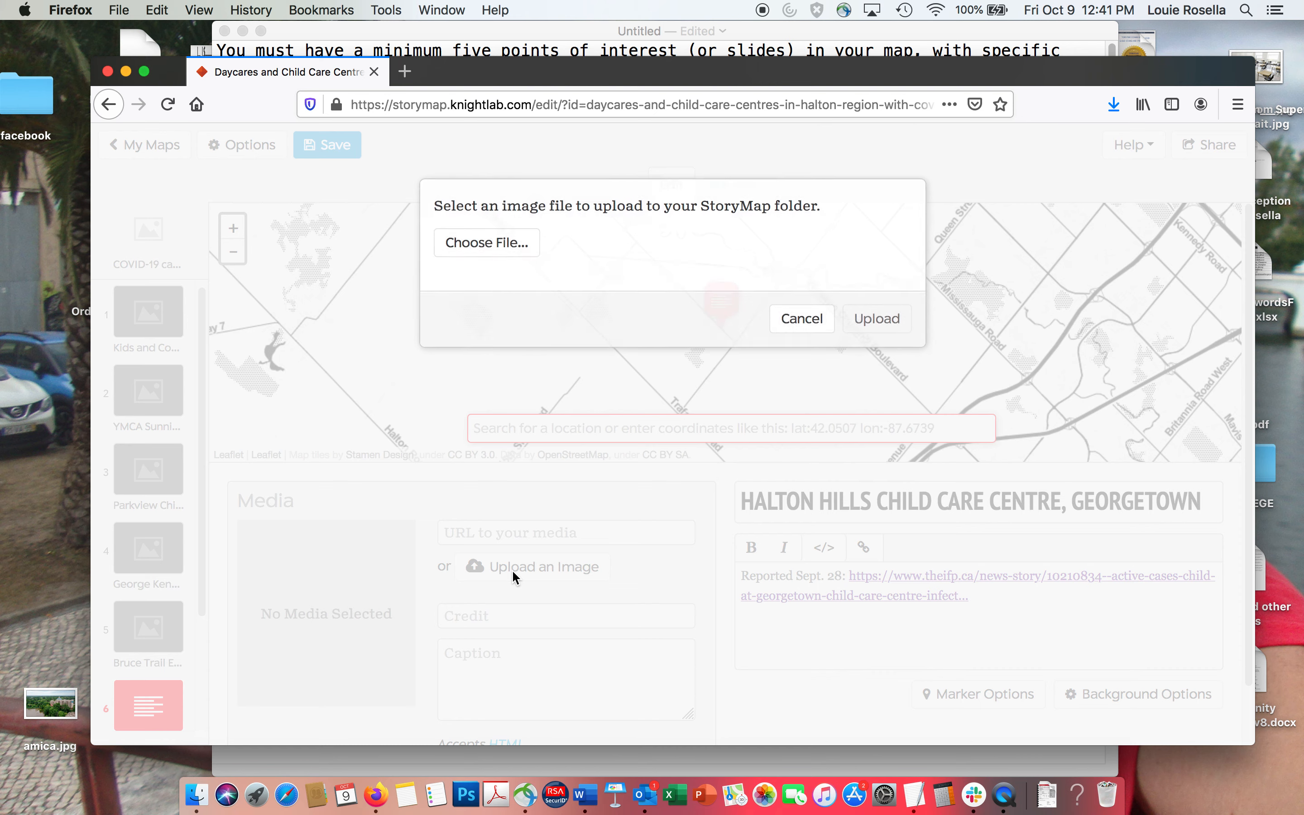
{"action": "left_click", "coordinate": [466, 249]}
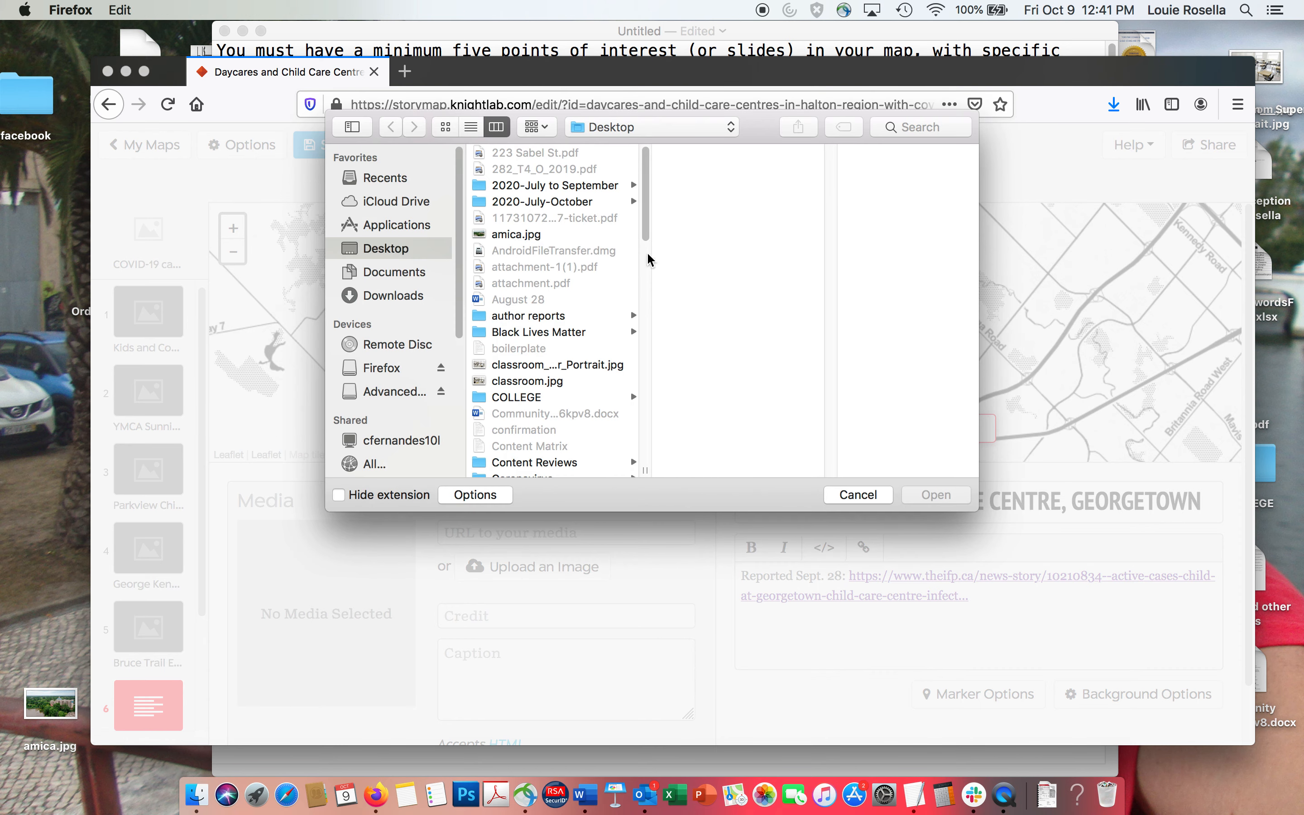
{"action": "scroll", "coordinate": [646, 256], "scroll_direction": "down", "scroll_amount": 5}
{"action": "left_click", "coordinate": [530, 348]}
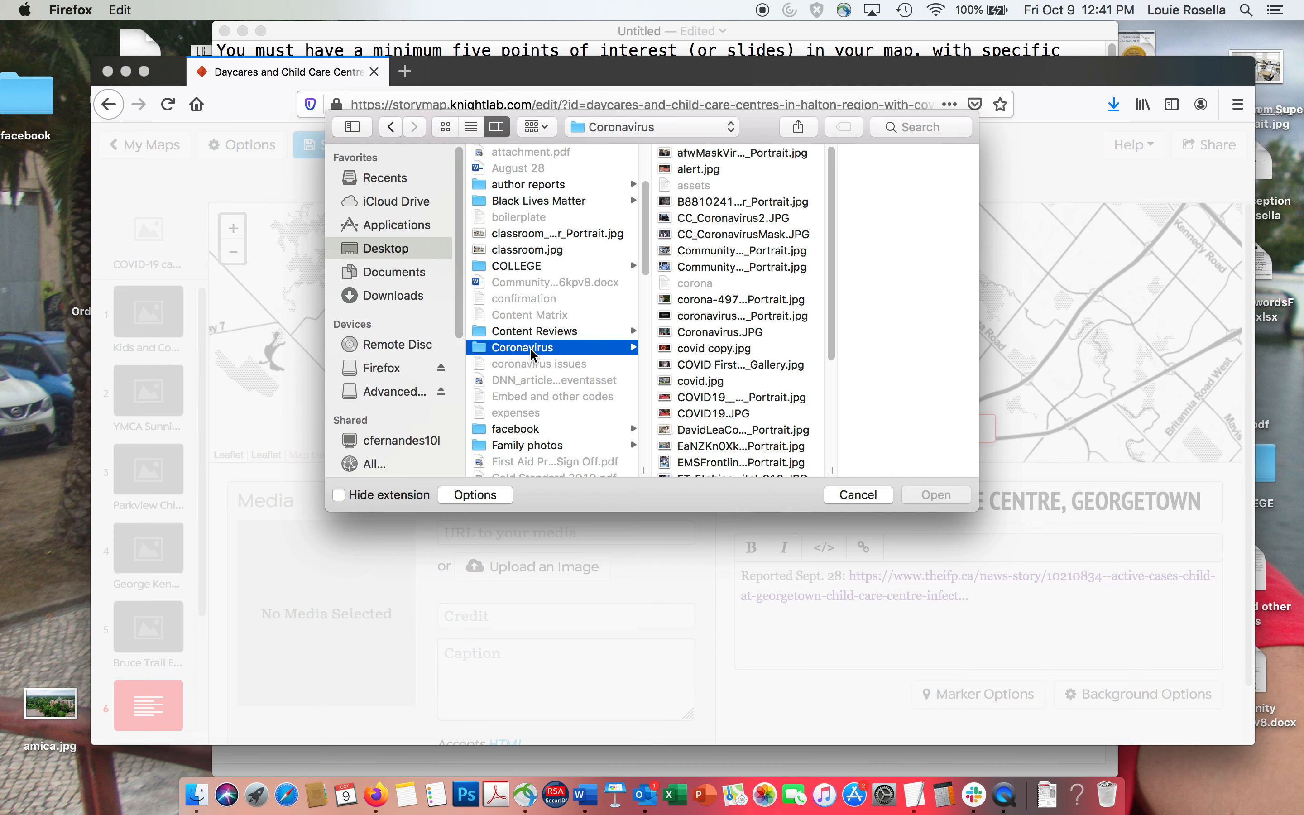
{"action": "left_click", "coordinate": [703, 334]}
{"action": "left_click", "coordinate": [705, 342]}
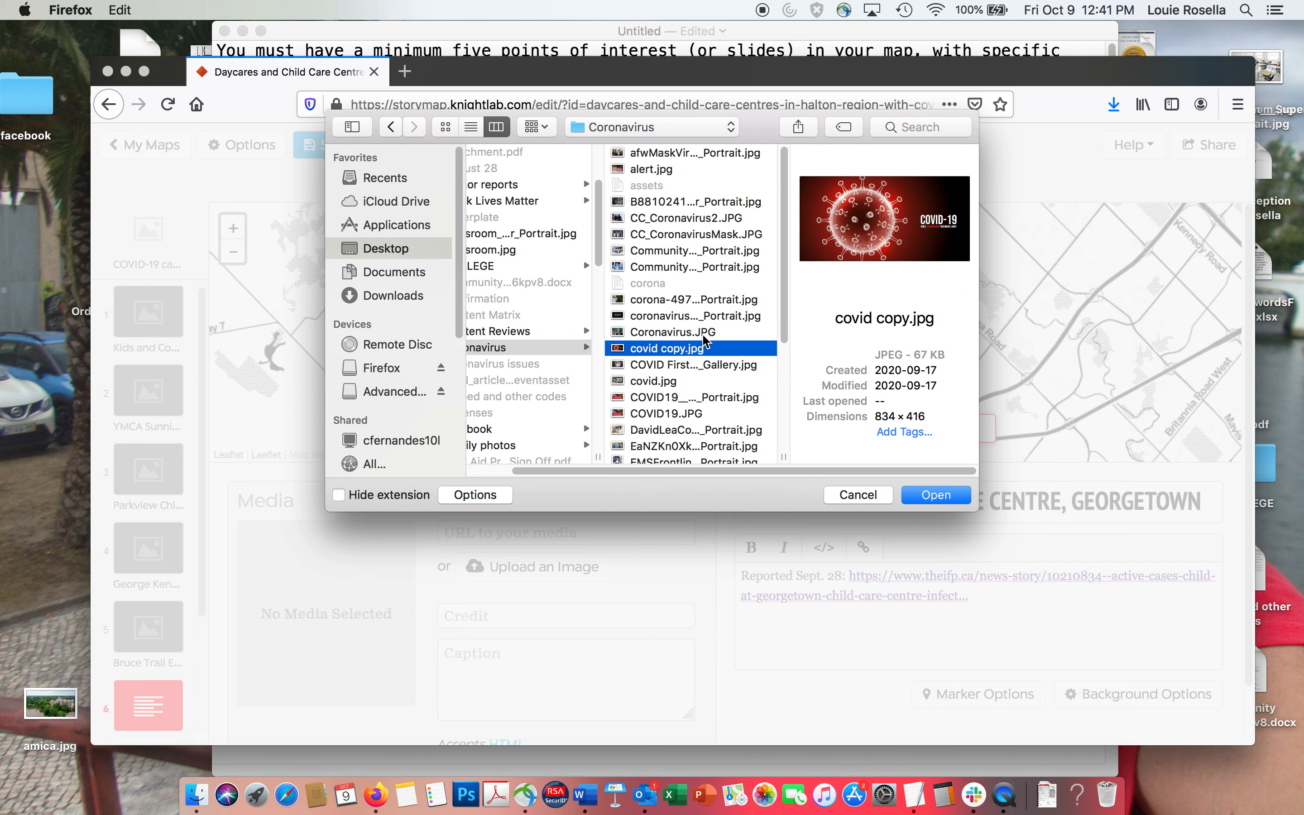
{"action": "left_click", "coordinate": [703, 333]}
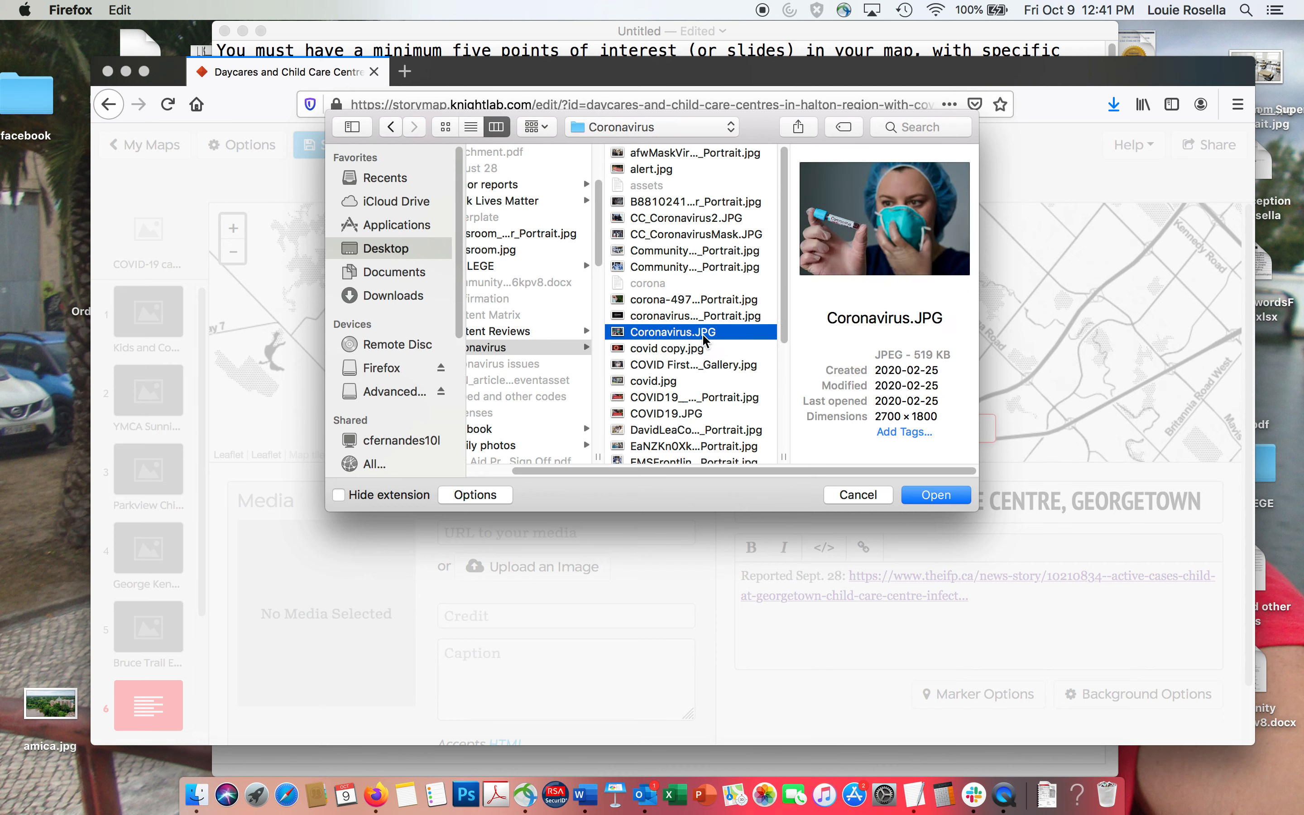
{"action": "left_click", "coordinate": [936, 495]}
{"action": "left_click", "coordinate": [876, 326]}
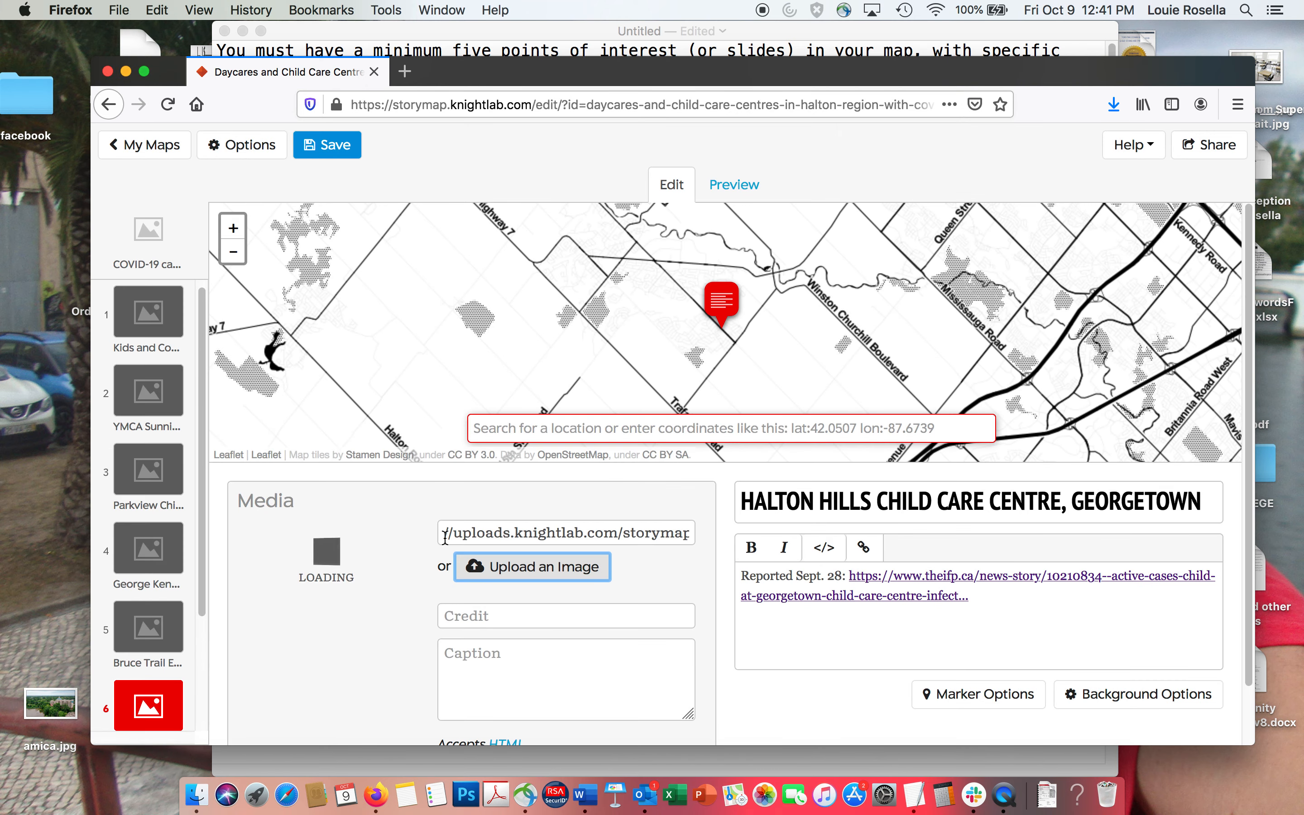
Set the Halton Hills slide's background image to the uploaded Coronavirus.JPG and save the map.
{"action": "left_click", "coordinate": [1118, 696]}
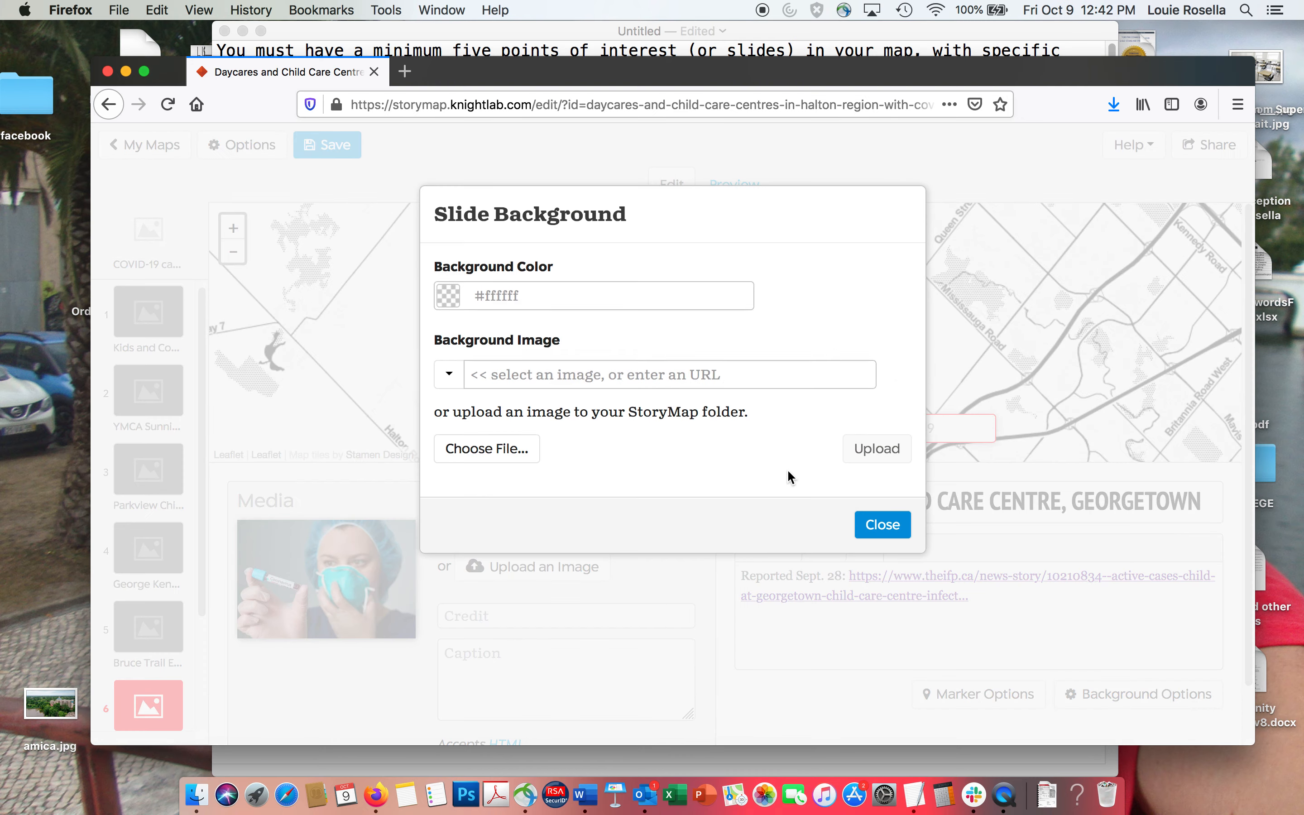
{"action": "left_click", "coordinate": [448, 378]}
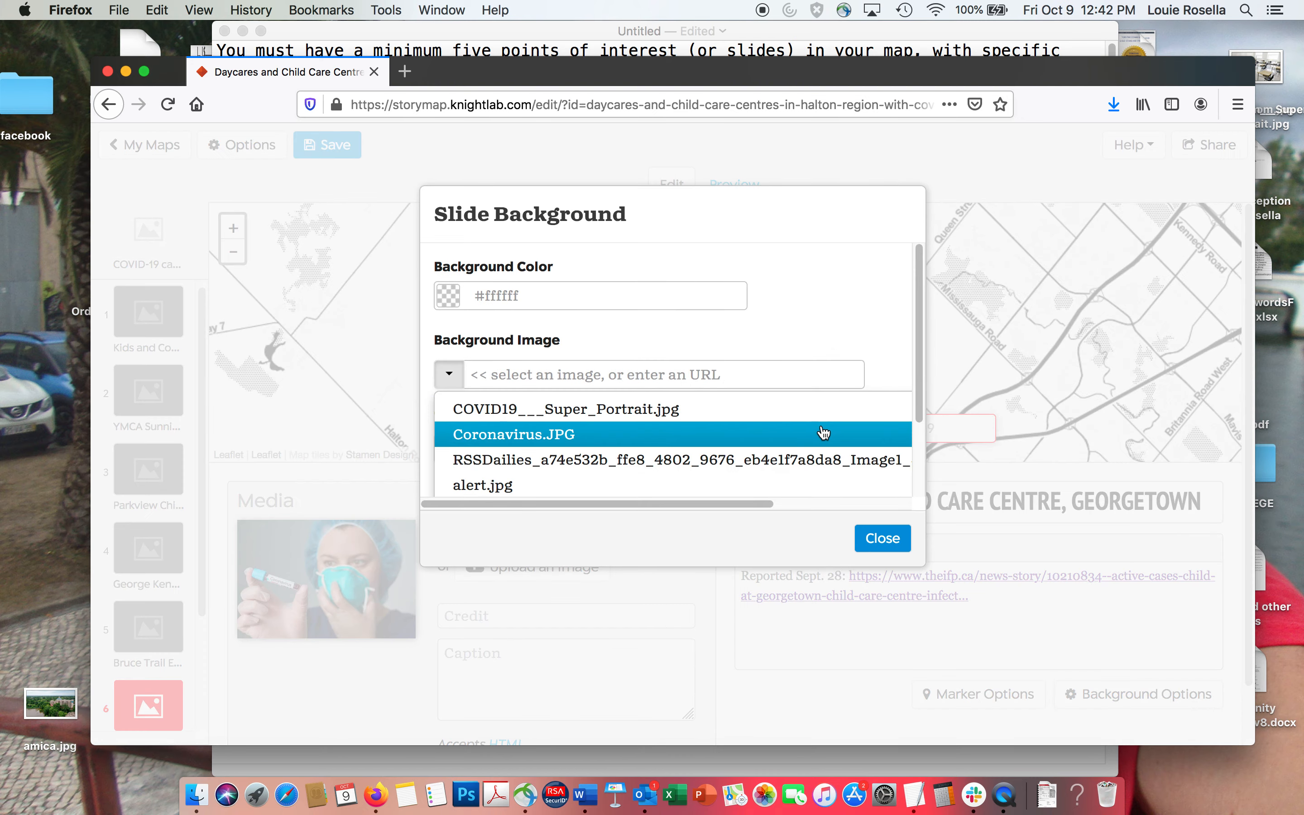
{"action": "left_click", "coordinate": [571, 419]}
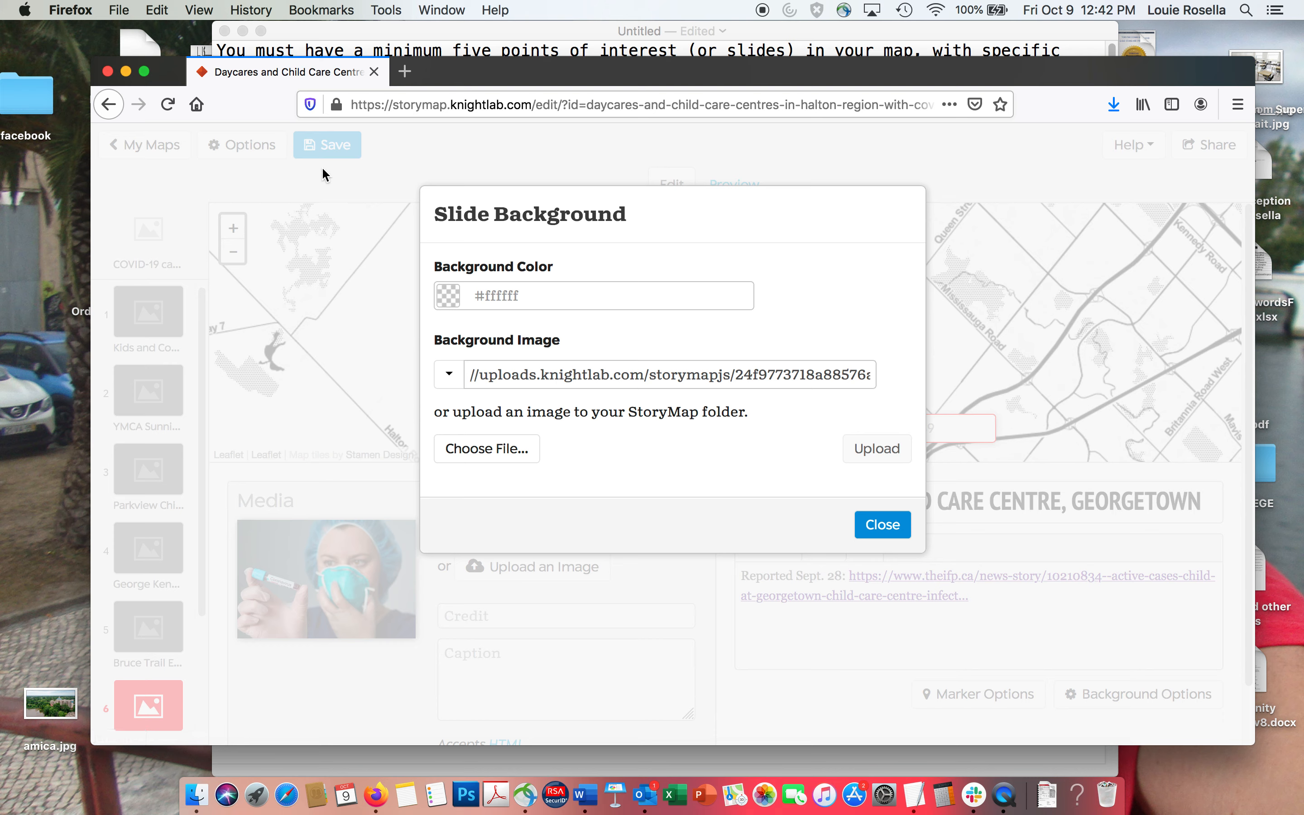
{"action": "left_click", "coordinate": [882, 524]}
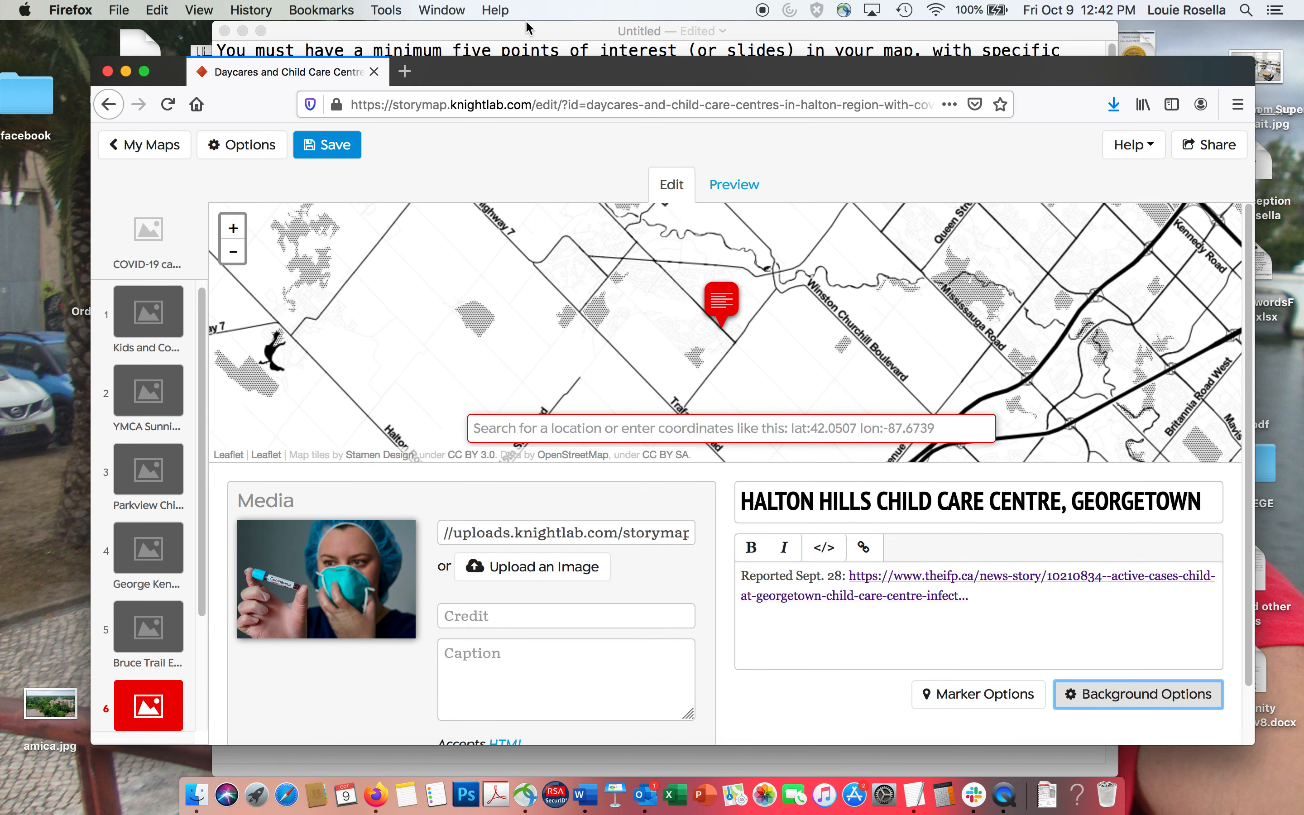
{"action": "left_click", "coordinate": [527, 31]}
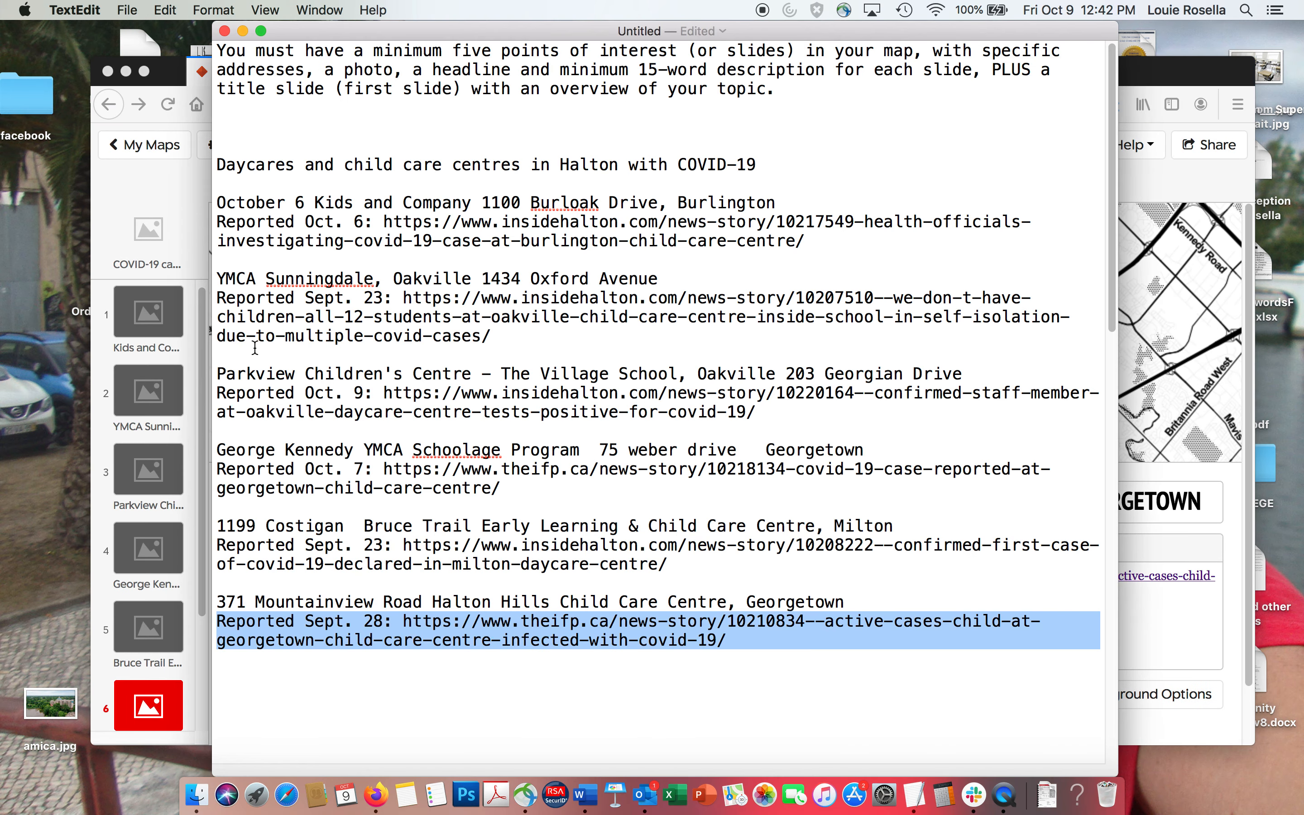
{"action": "left_click", "coordinate": [110, 195]}
{"action": "left_click", "coordinate": [351, 143]}
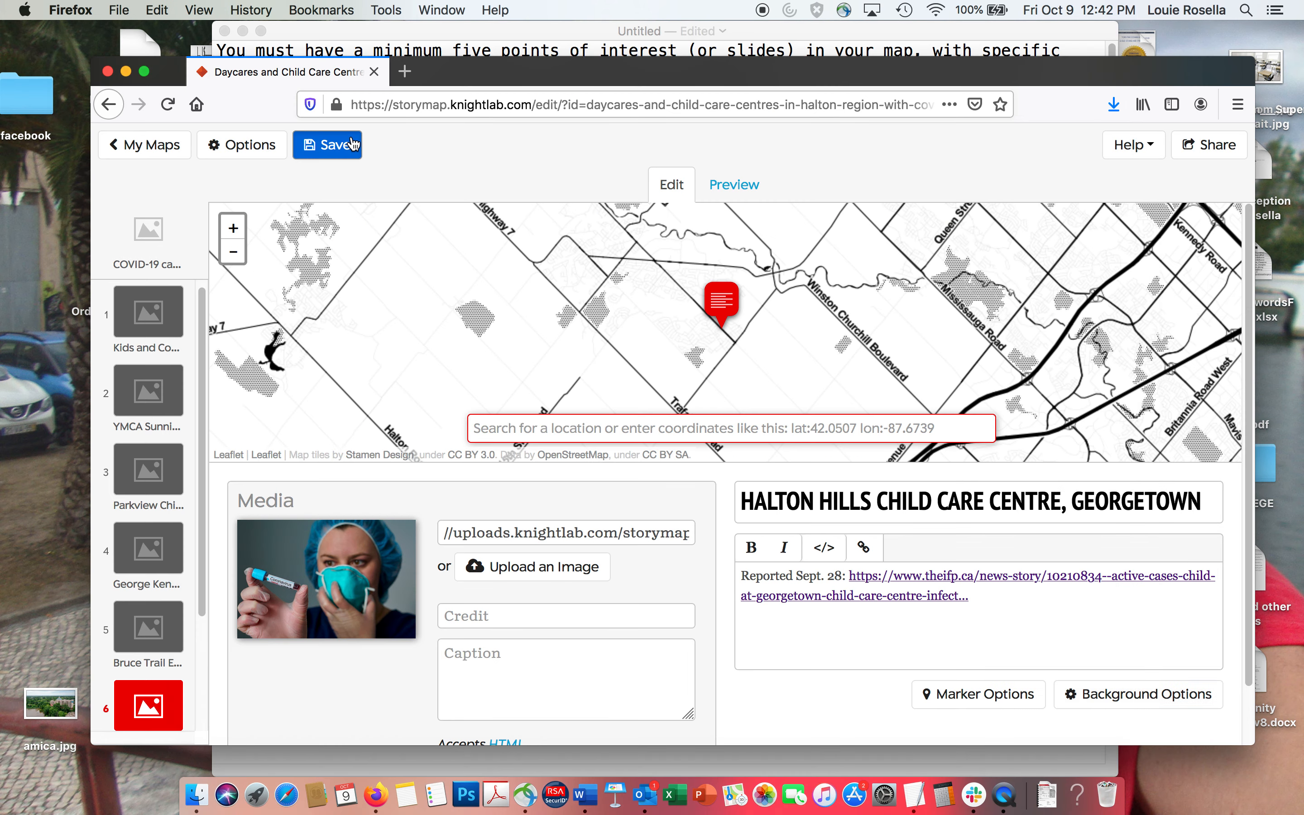
Preview the StoryMap from the title slide and examine its overview map, headline and description.
{"action": "left_click", "coordinate": [134, 249]}
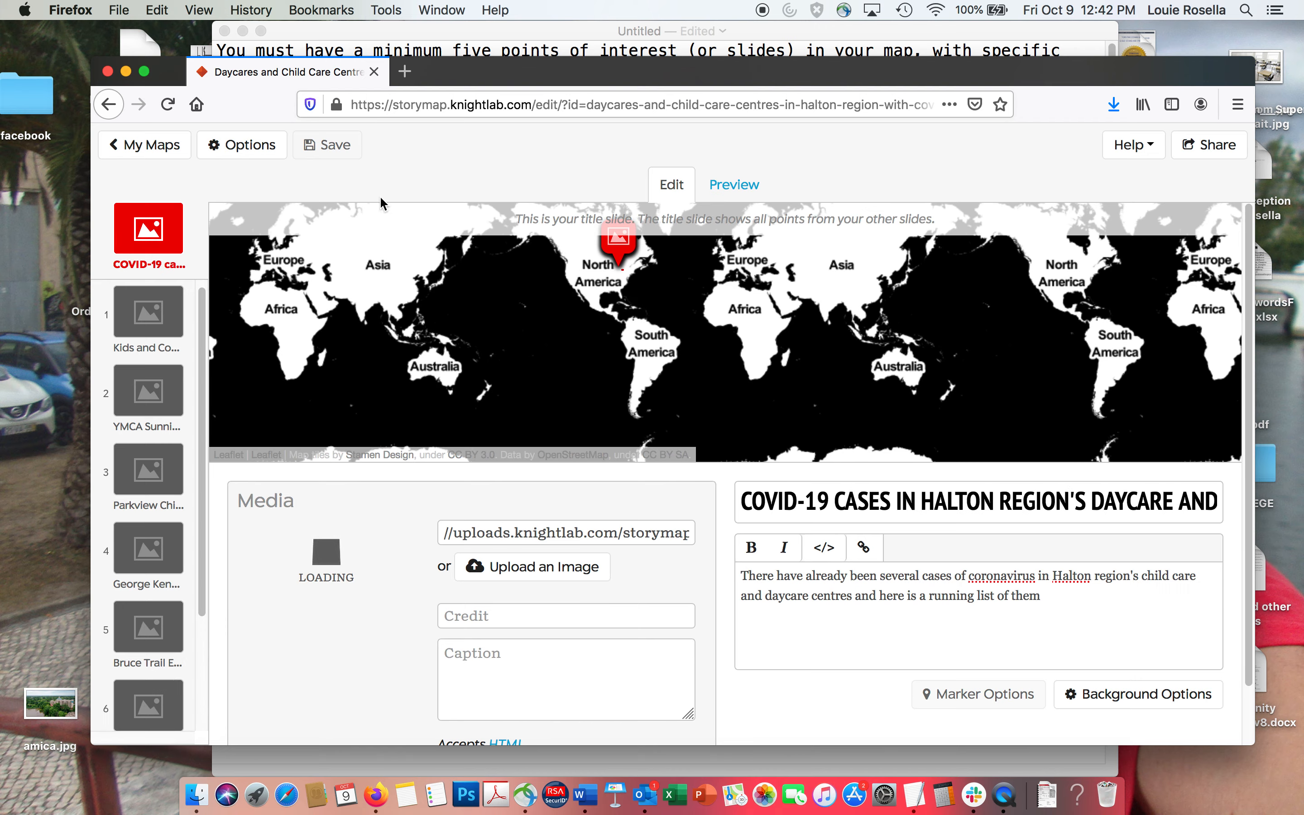
{"action": "left_click", "coordinate": [739, 186]}
{"action": "left_click_drag", "start_coordinate": [728, 69], "coordinate": [693, 34]}
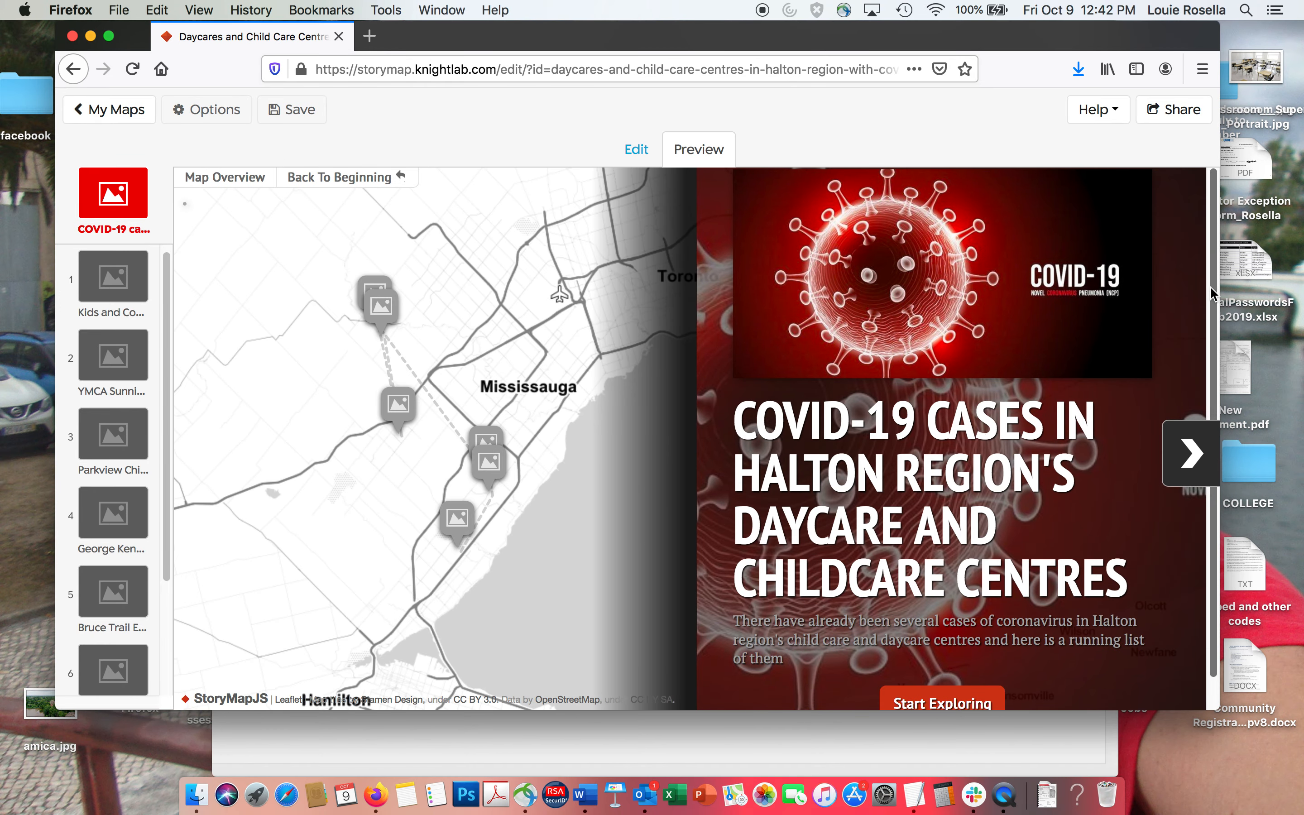
{"action": "scroll", "coordinate": [1208, 331], "scroll_direction": "down", "scroll_amount": 1}
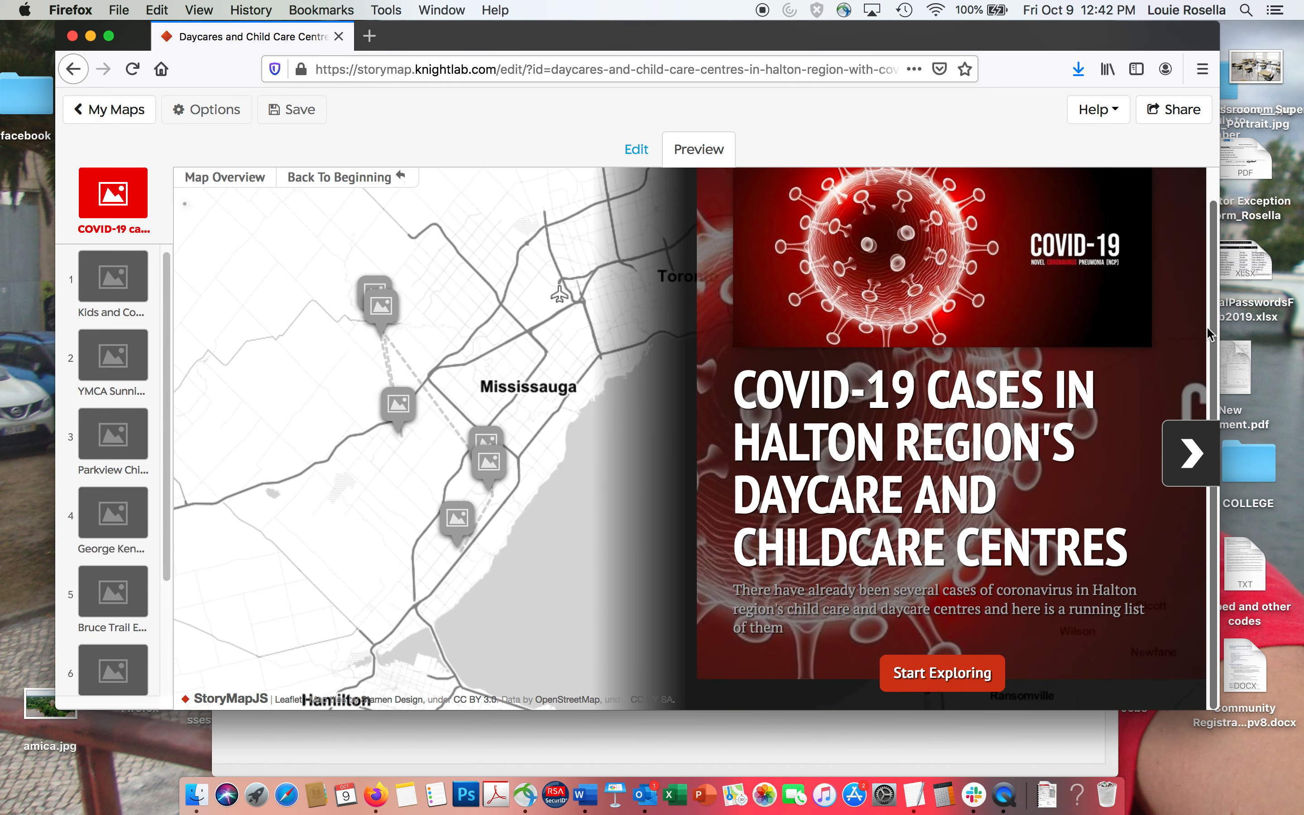
Page through all six centre slides in the preview, checking each one's map marker, image, headline and article link.
{"action": "left_click", "coordinate": [1192, 455]}
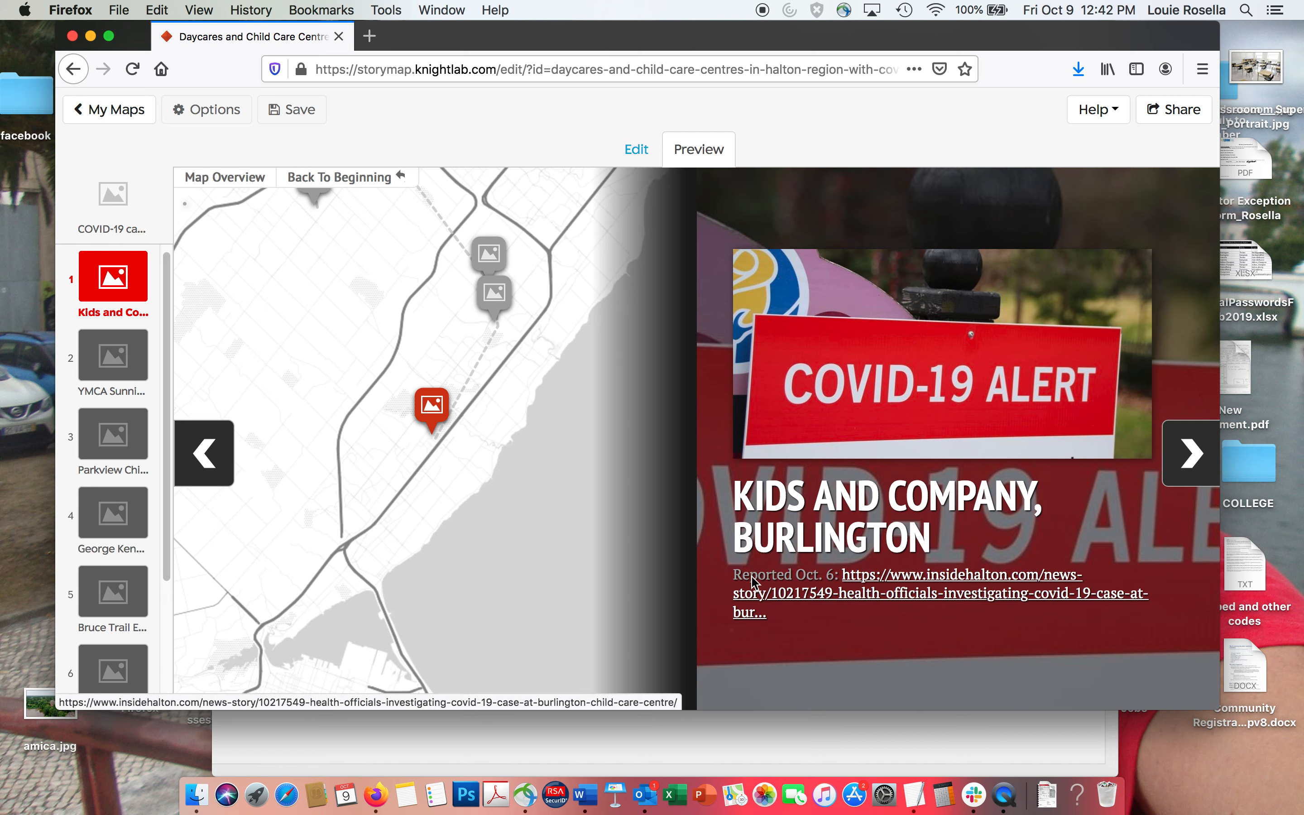
{"action": "left_click", "coordinate": [1189, 474]}
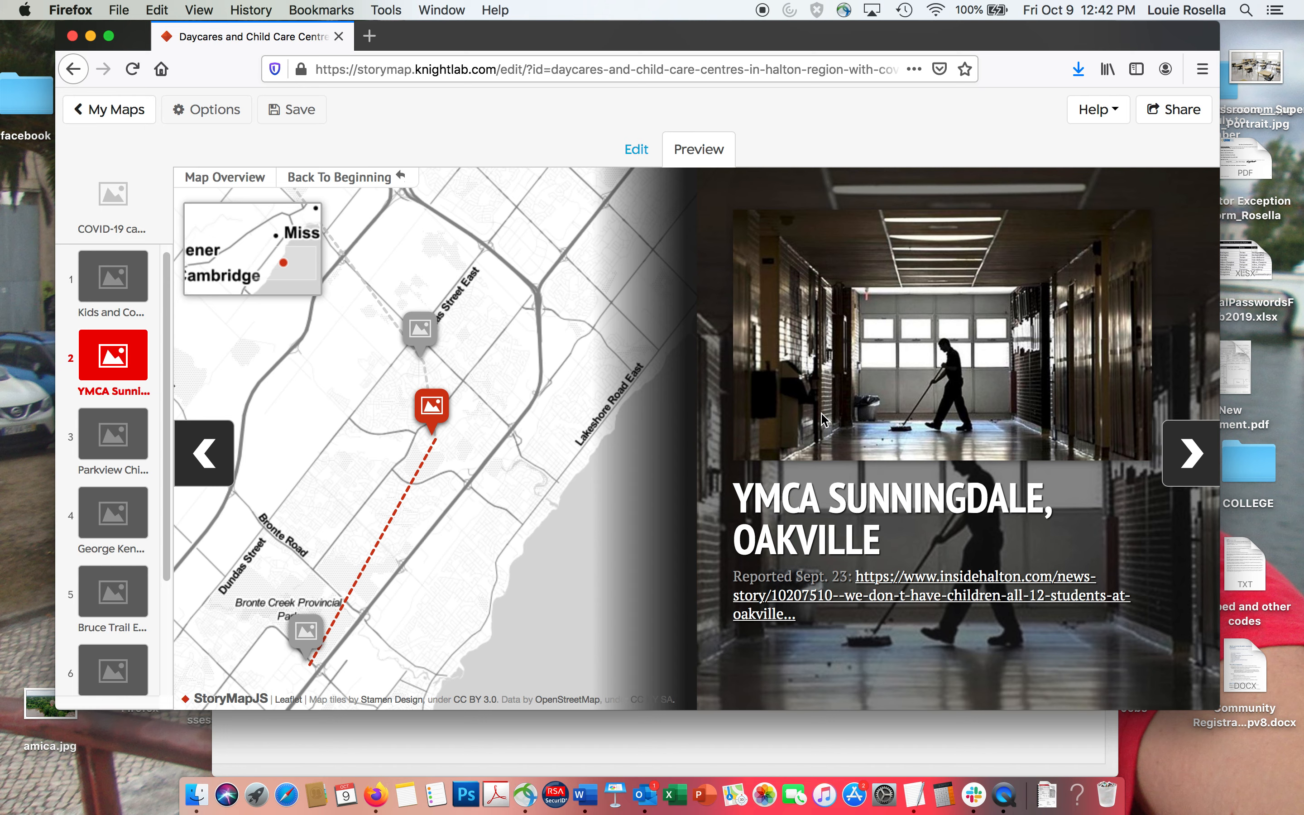
{"action": "left_click", "coordinate": [1189, 462]}
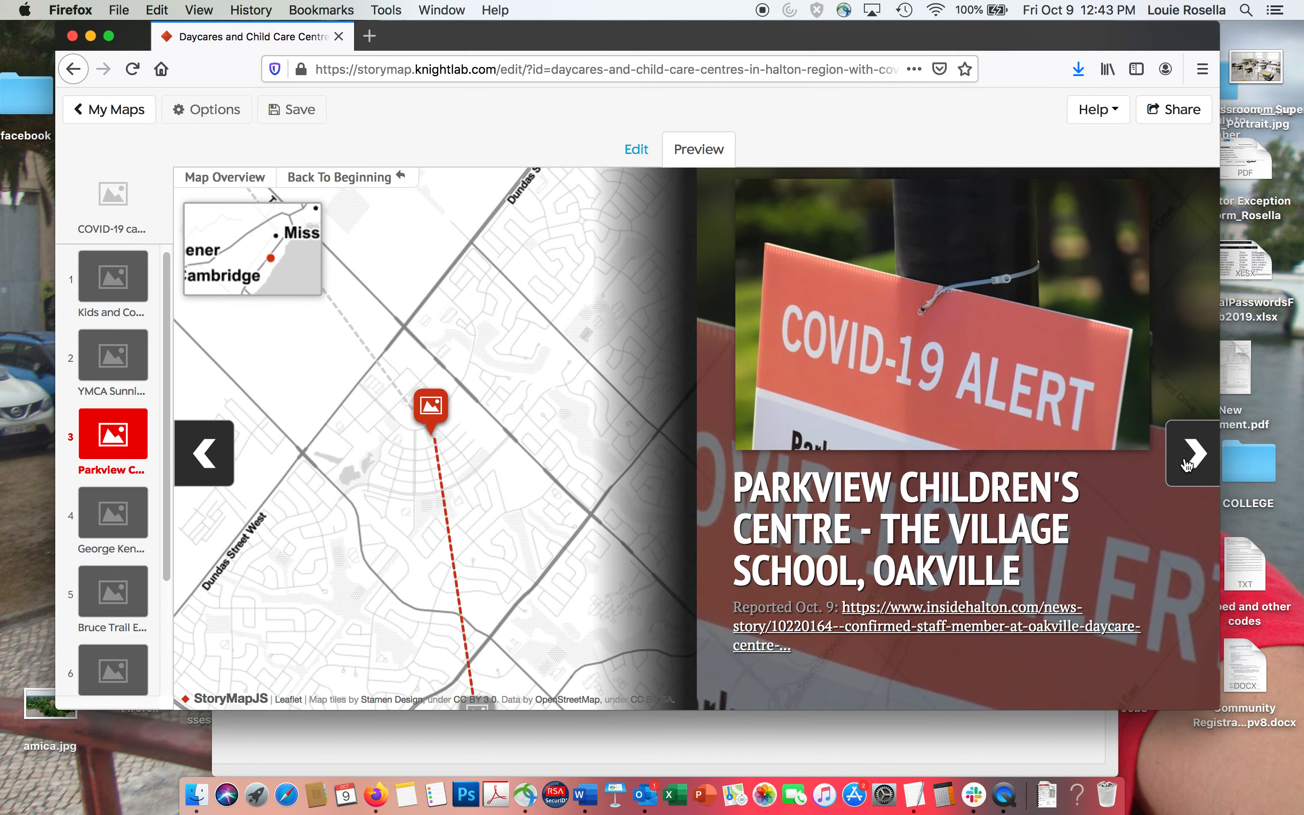
{"action": "left_click", "coordinate": [1189, 462]}
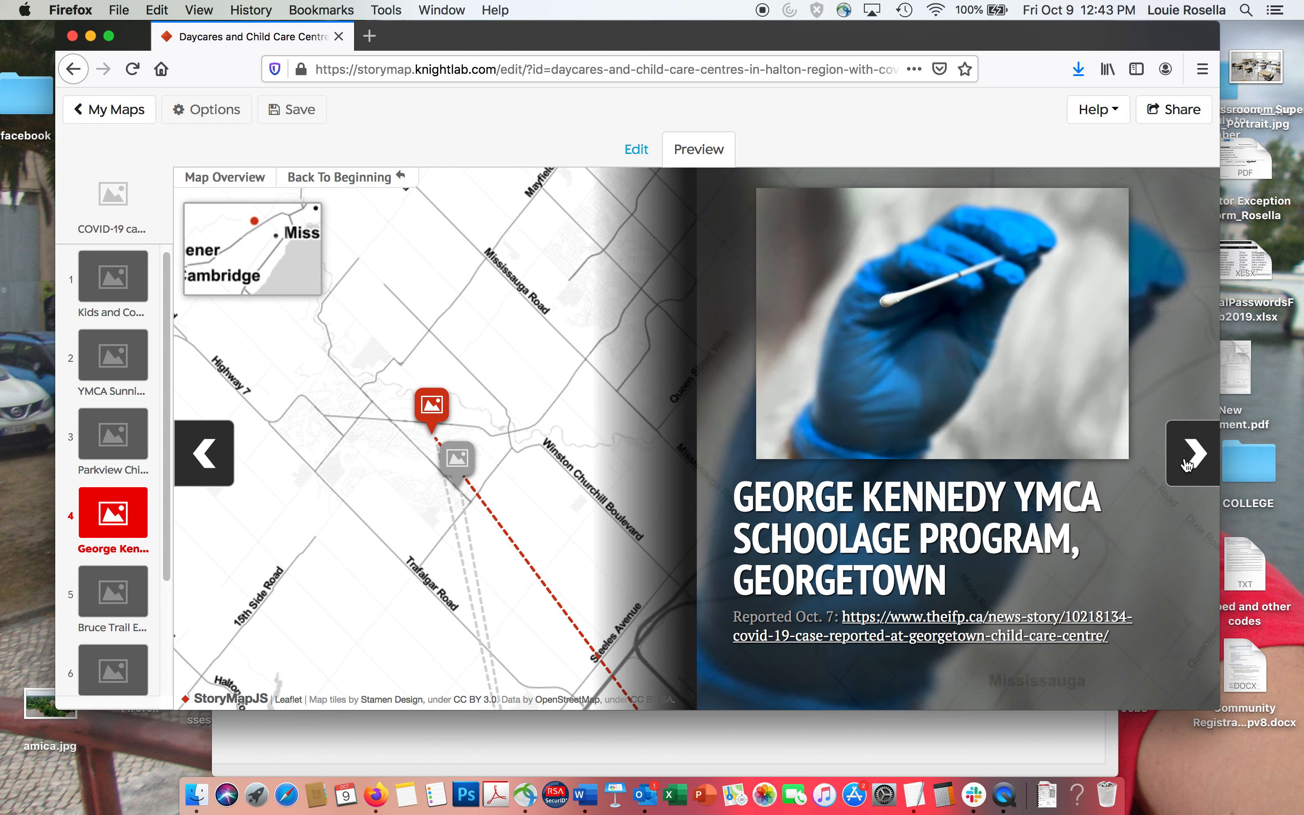
{"action": "left_click", "coordinate": [1188, 462]}
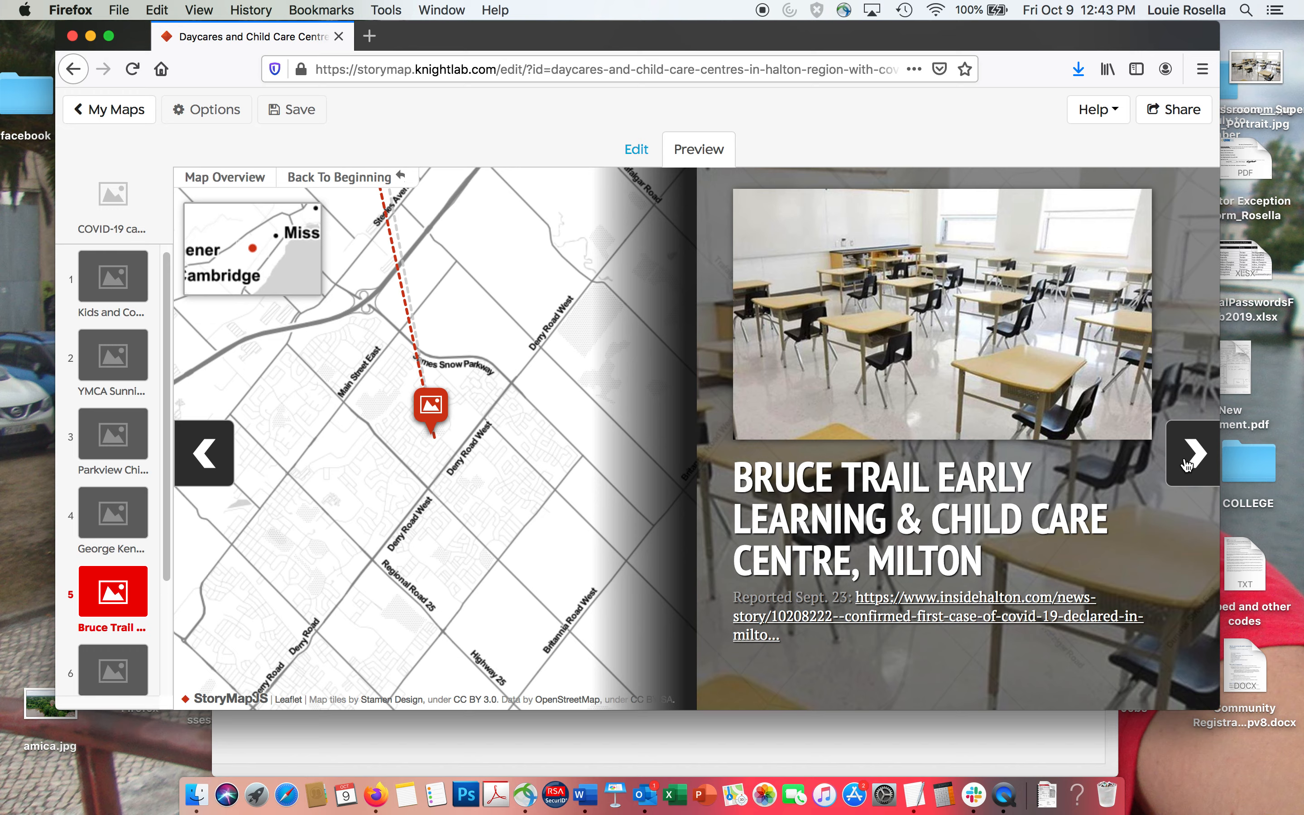
{"action": "left_click", "coordinate": [1188, 462]}
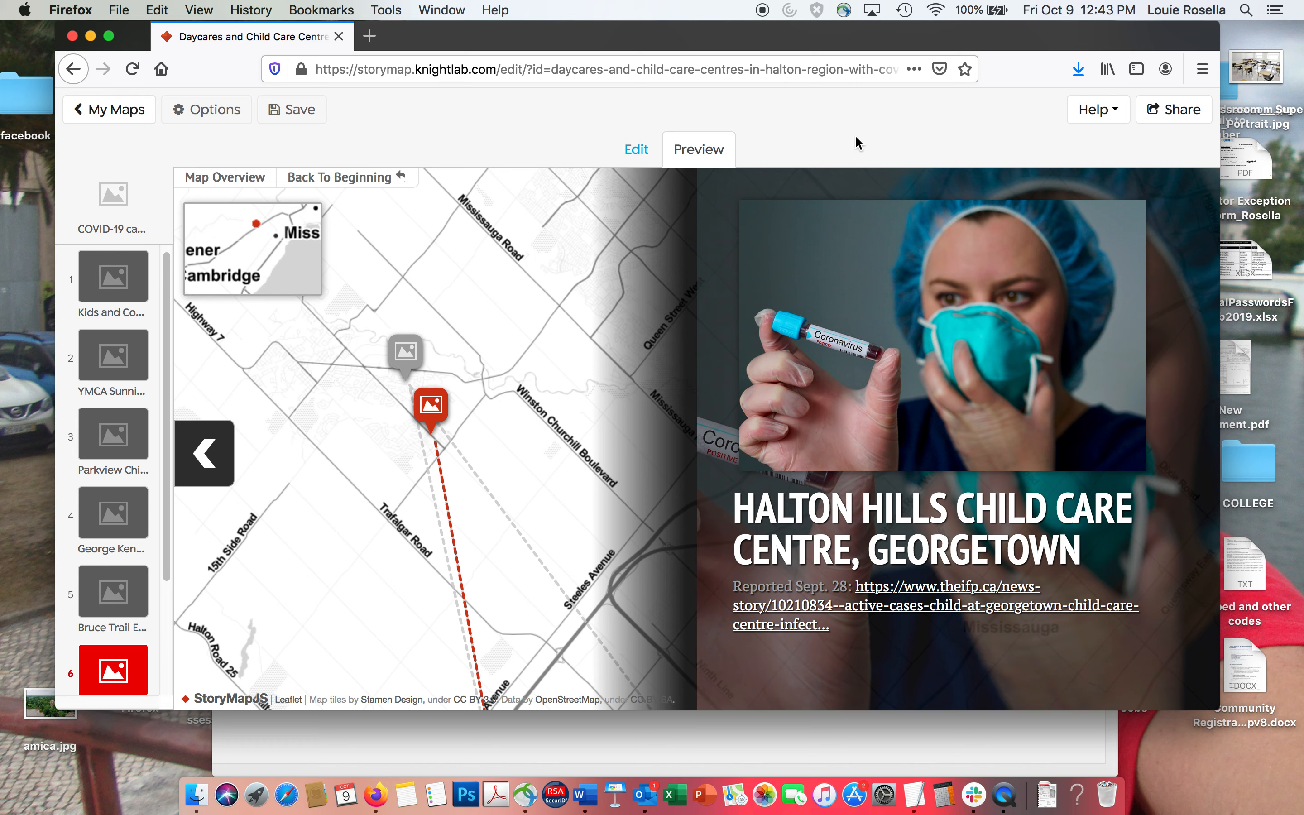
Open the sharing options for the StoryMap and copy its full public link.
{"action": "left_click", "coordinate": [298, 110]}
{"action": "left_click", "coordinate": [1171, 111]}
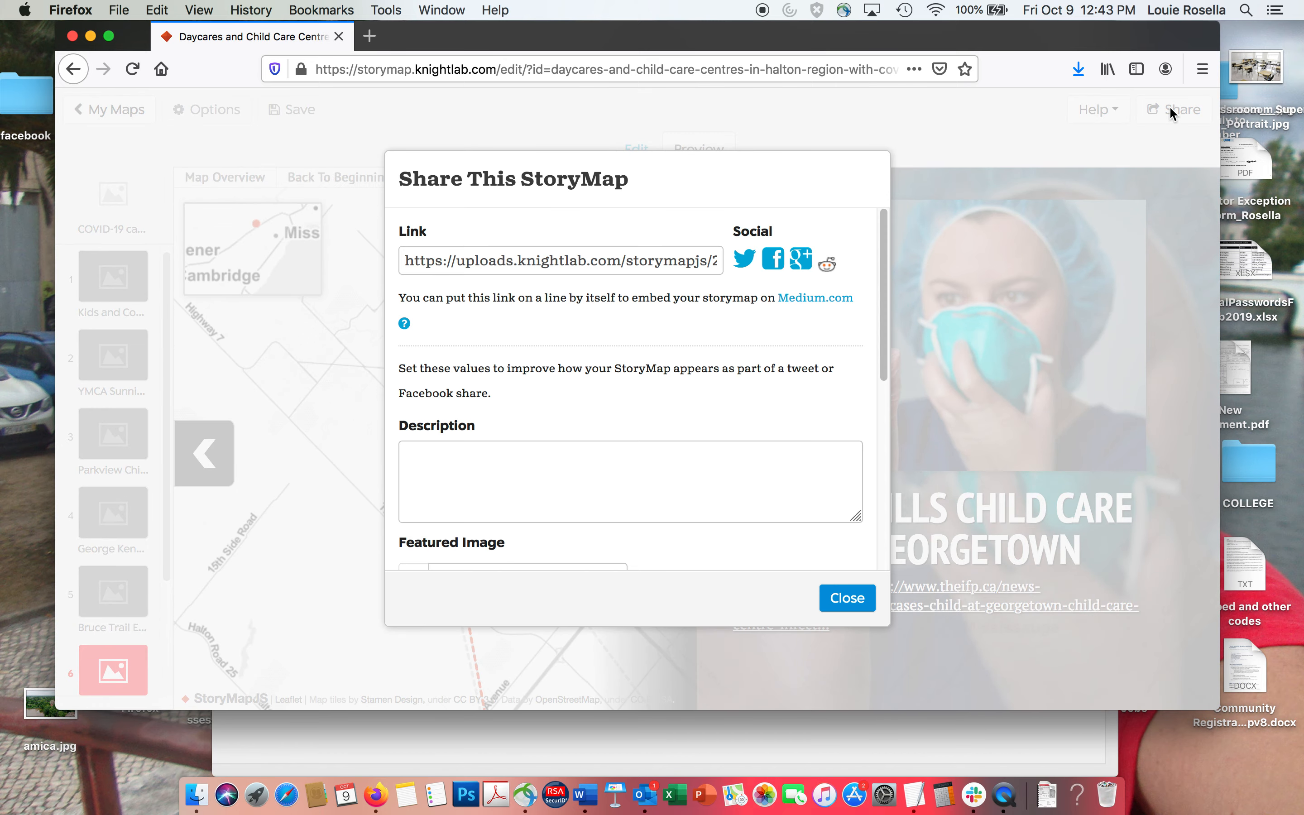
{"action": "left_click", "coordinate": [520, 261]}
{"action": "key", "text": "Right"}
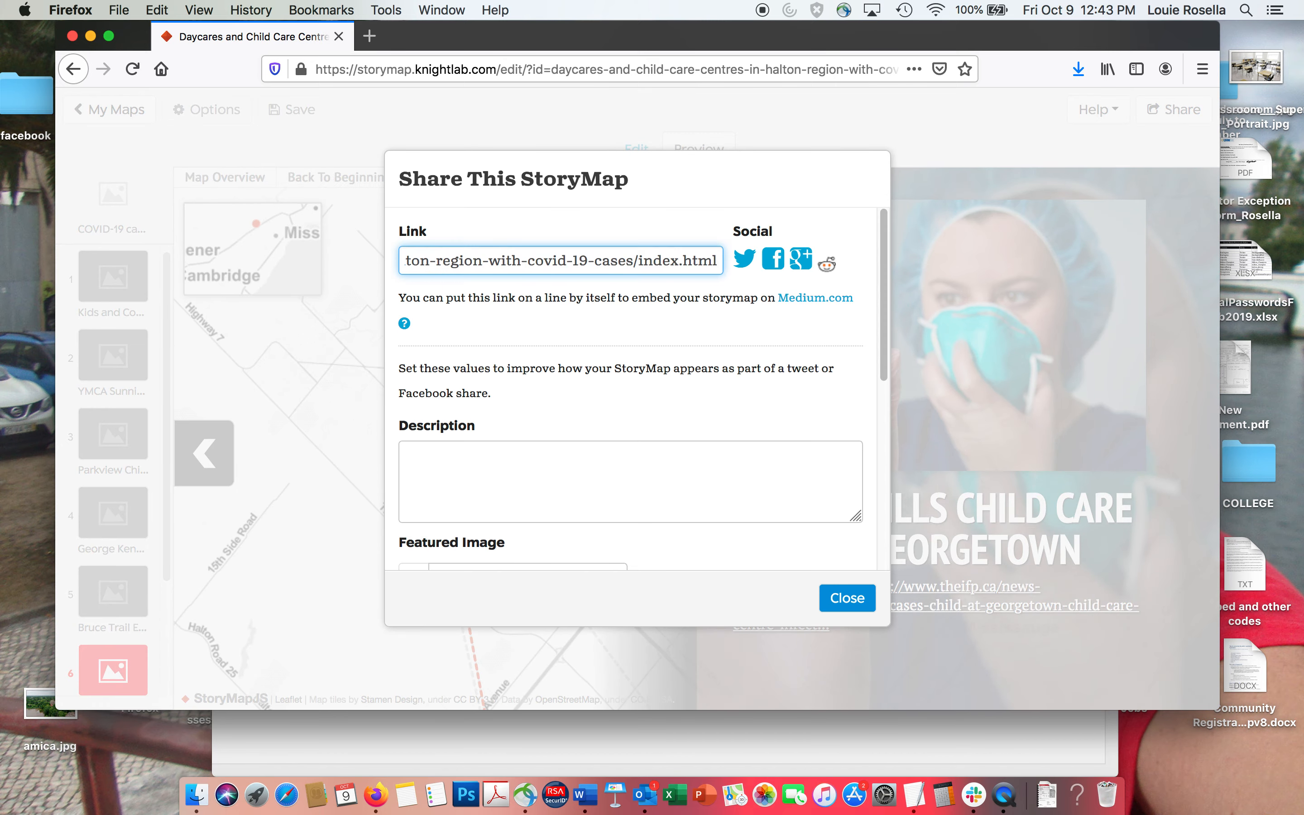
{"action": "left_click", "coordinate": [520, 260]}
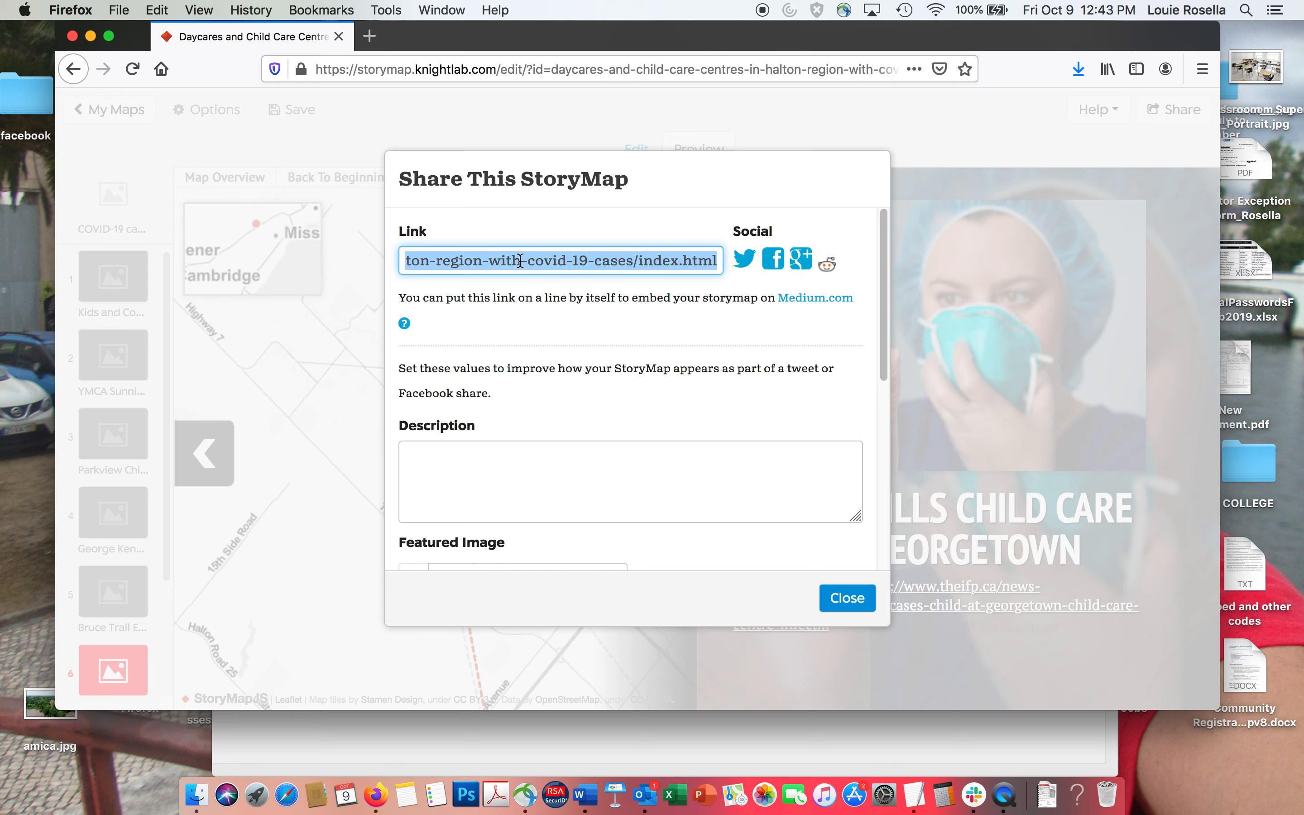
{"action": "key", "text": "super+c"}
Check the featured image and embed code options for sharing, close them, and publish the StoryMap's latest changes.
{"action": "left_click_drag", "start_coordinate": [886, 340], "coordinate": [875, 559]}
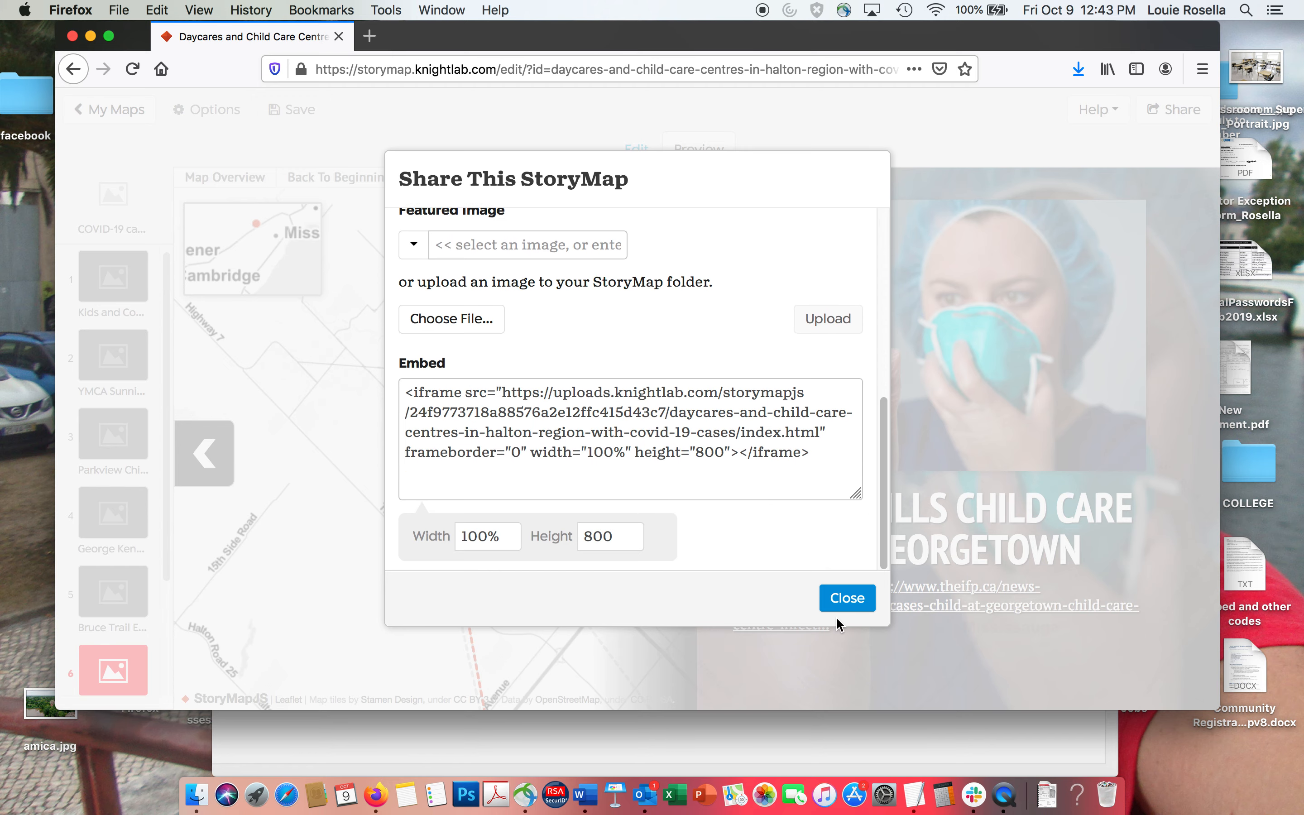
{"action": "left_click_drag", "start_coordinate": [886, 499], "coordinate": [868, 333]}
{"action": "scroll", "coordinate": [868, 333], "scroll_direction": "up", "scroll_amount": 3}
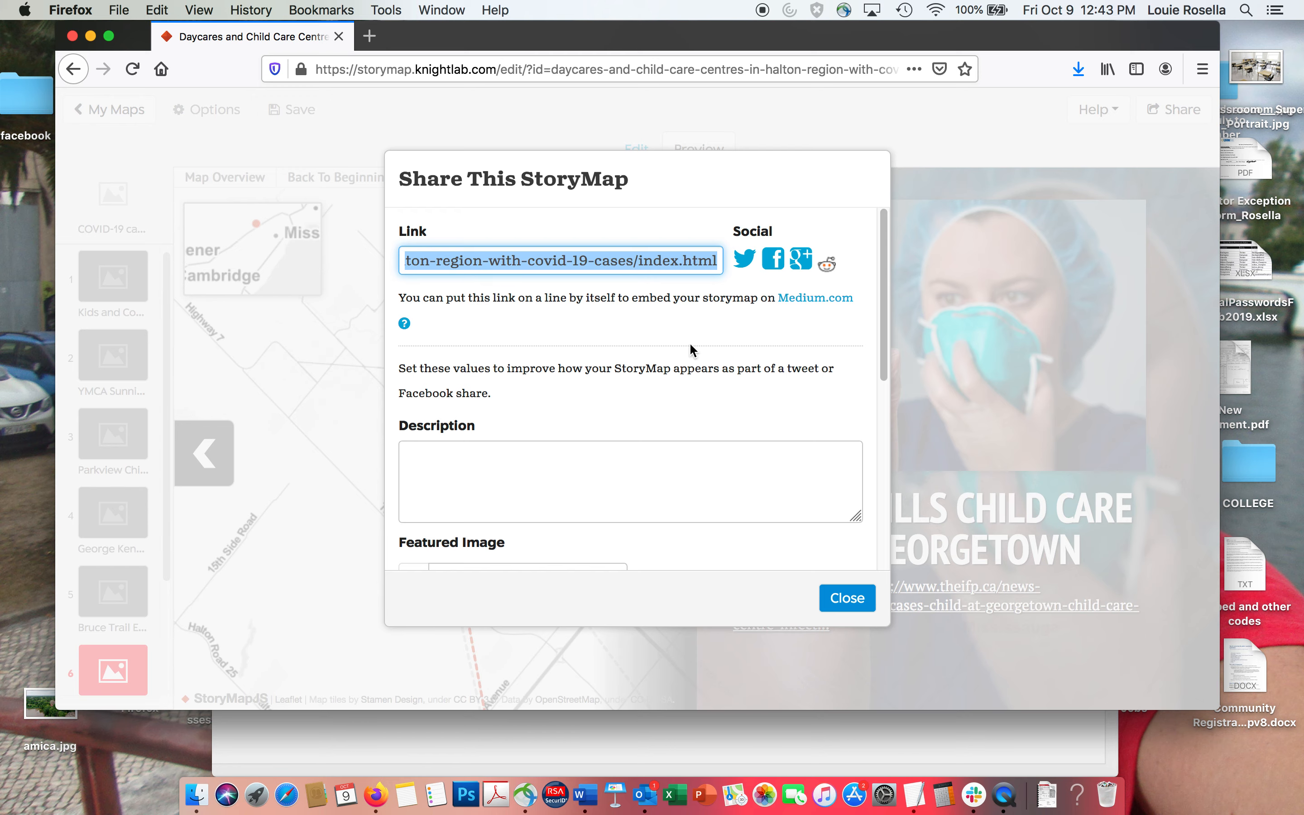
{"action": "left_click", "coordinate": [846, 598]}
{"action": "left_click", "coordinate": [303, 114]}
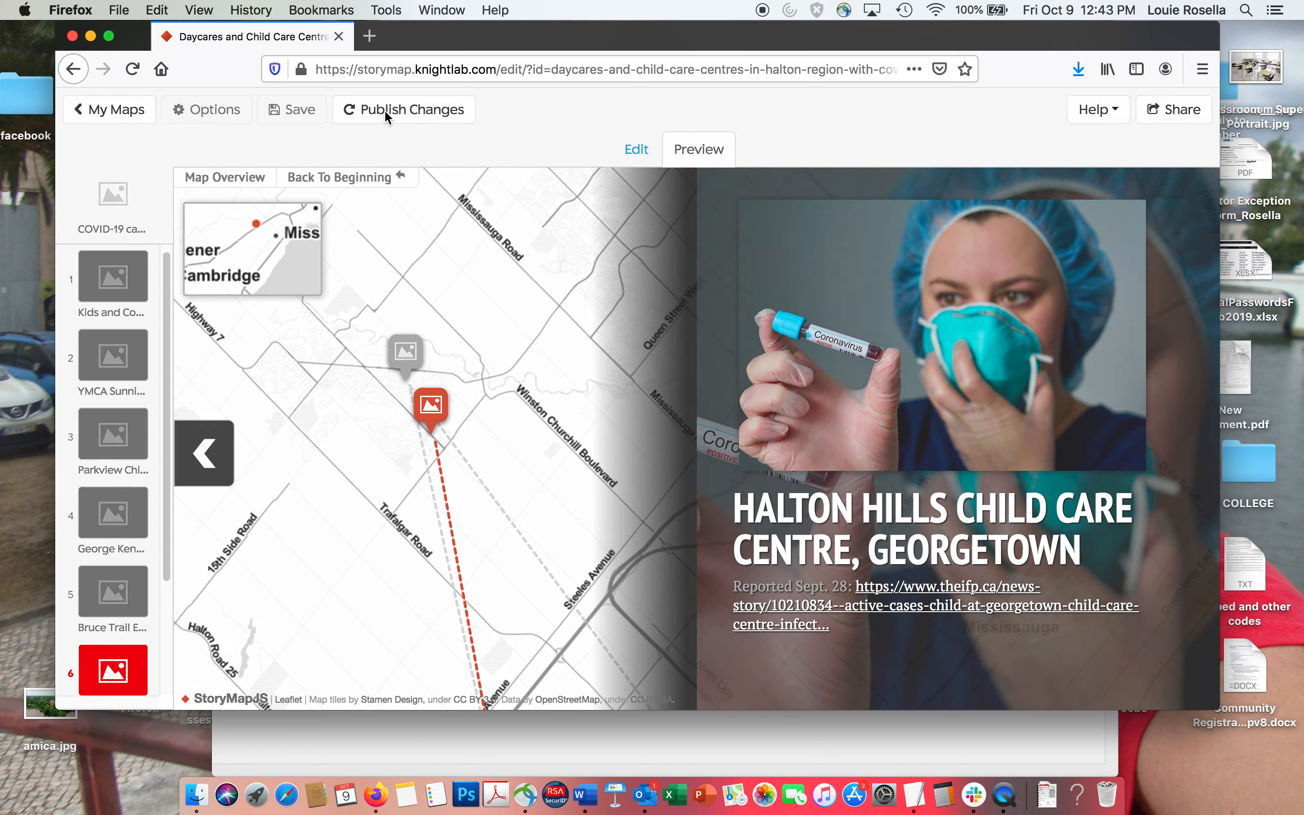
{"action": "left_click", "coordinate": [384, 109]}
Open the copied StoryMap link in a new browser window.
{"action": "left_click_drag", "start_coordinate": [451, 45], "coordinate": [452, 120]}
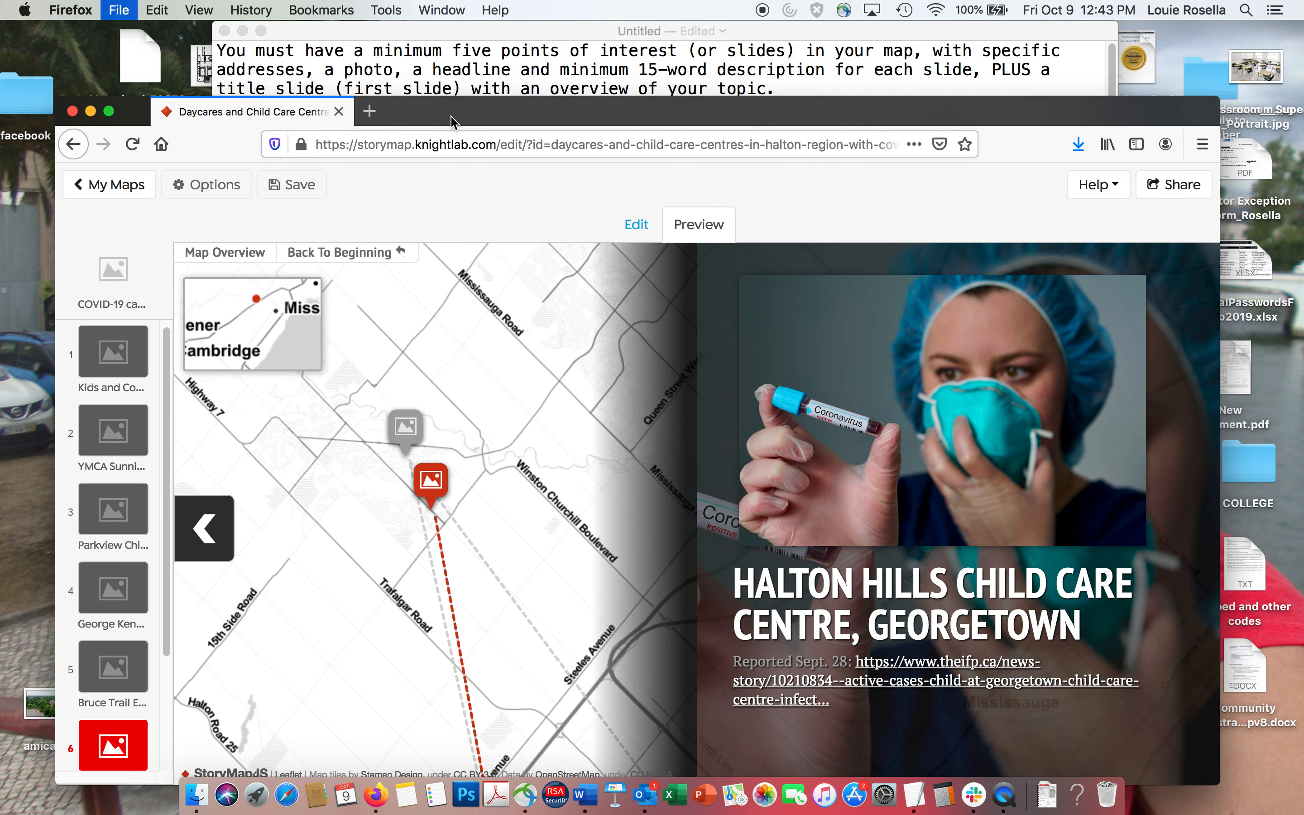
{"action": "key", "text": "super+n"}
{"action": "left_click", "coordinate": [424, 75]}
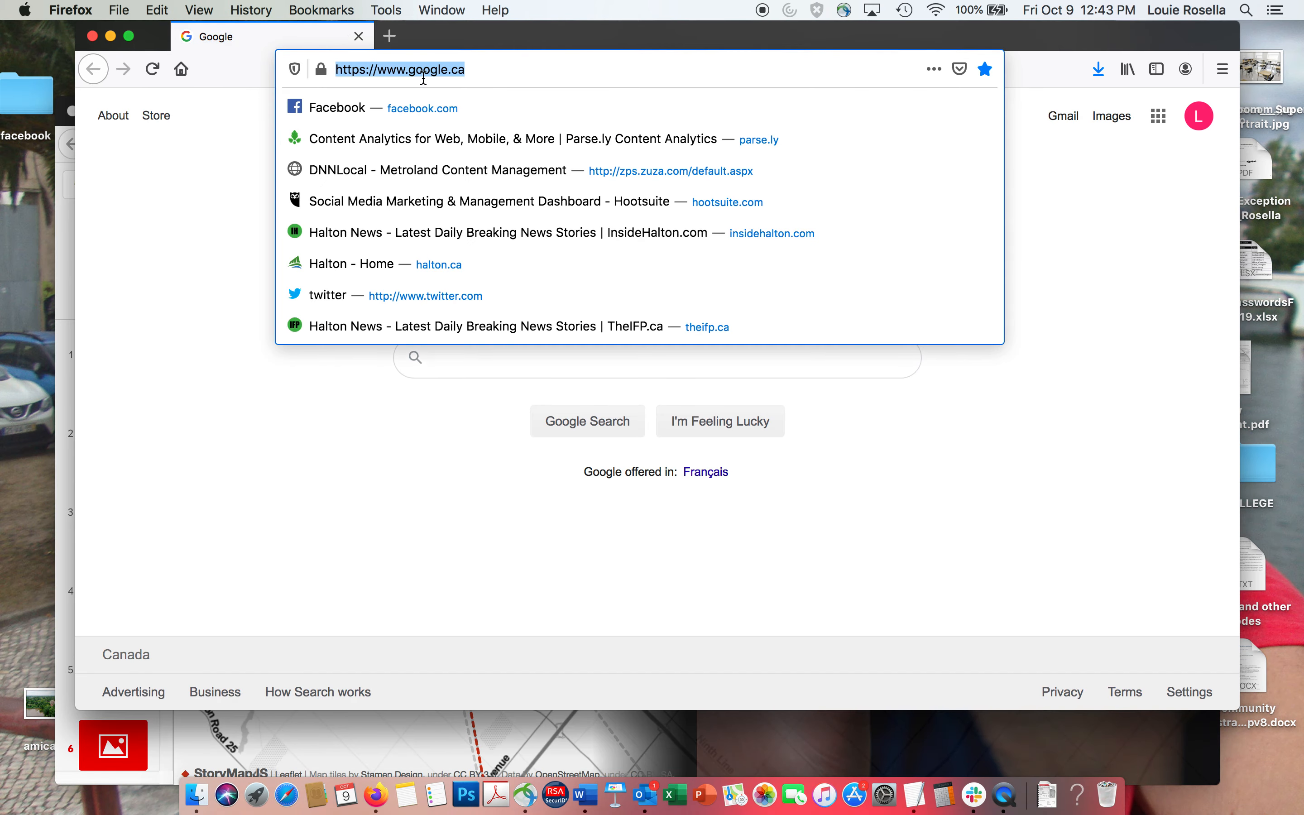
{"action": "key", "text": "super+v"}
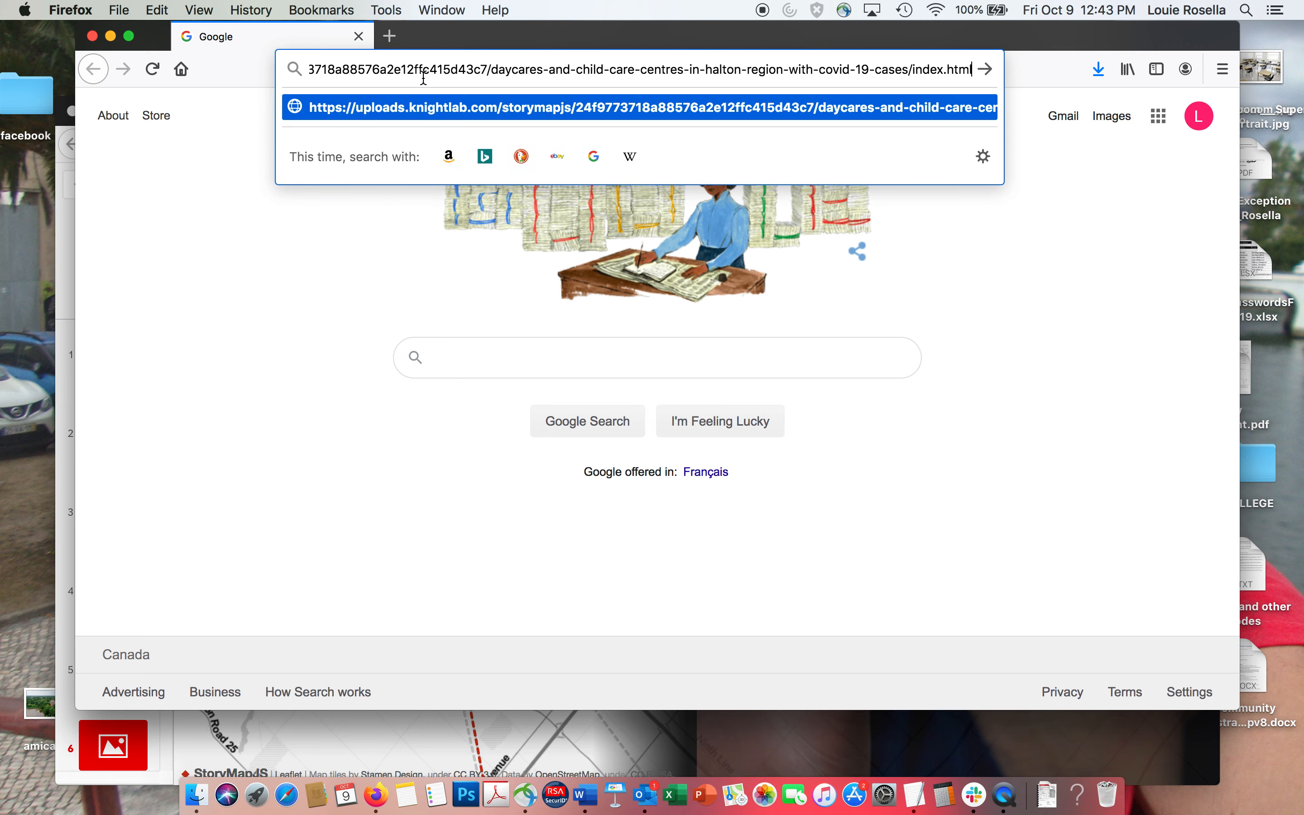
{"action": "key", "text": "Return"}
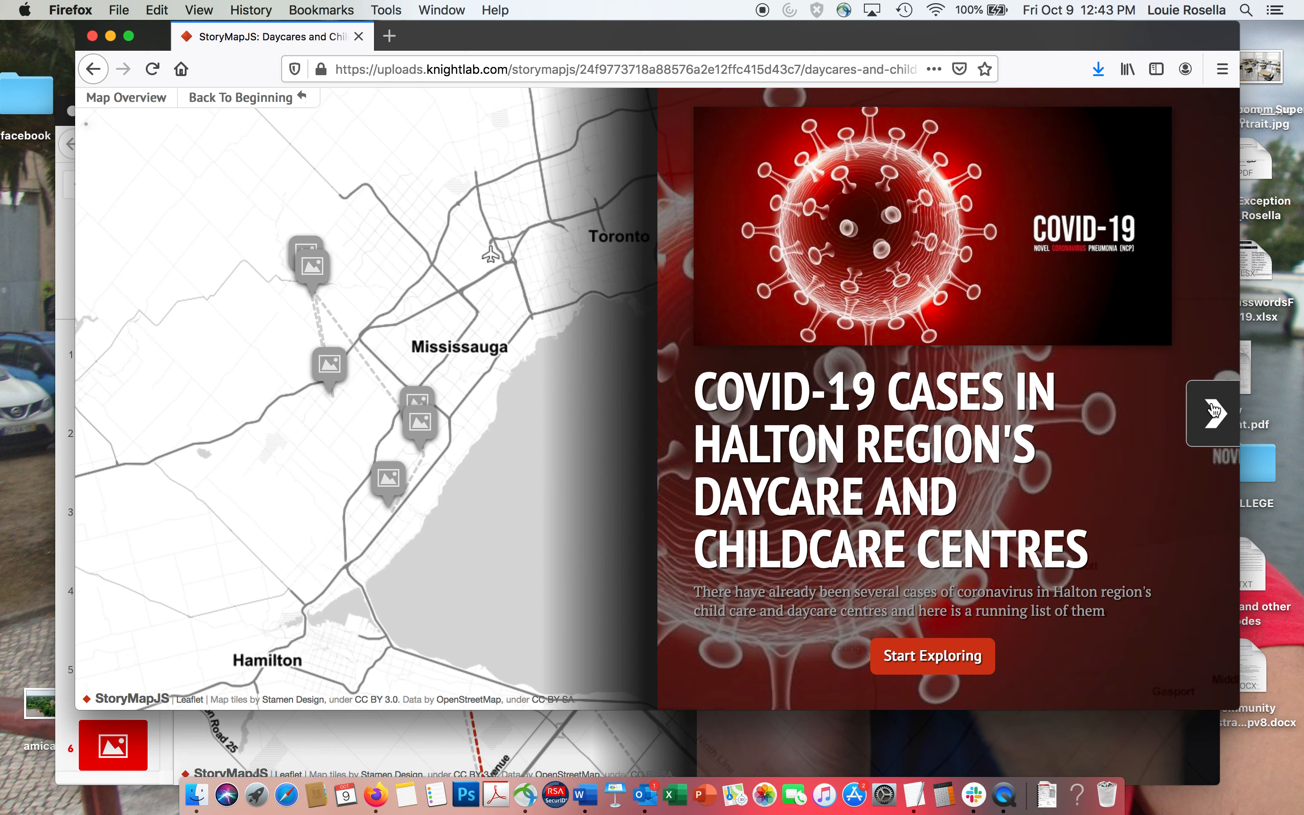
Page through the first three centre slides of the published StoryMap and return to the editor window.
{"action": "left_click", "coordinate": [1214, 410]}
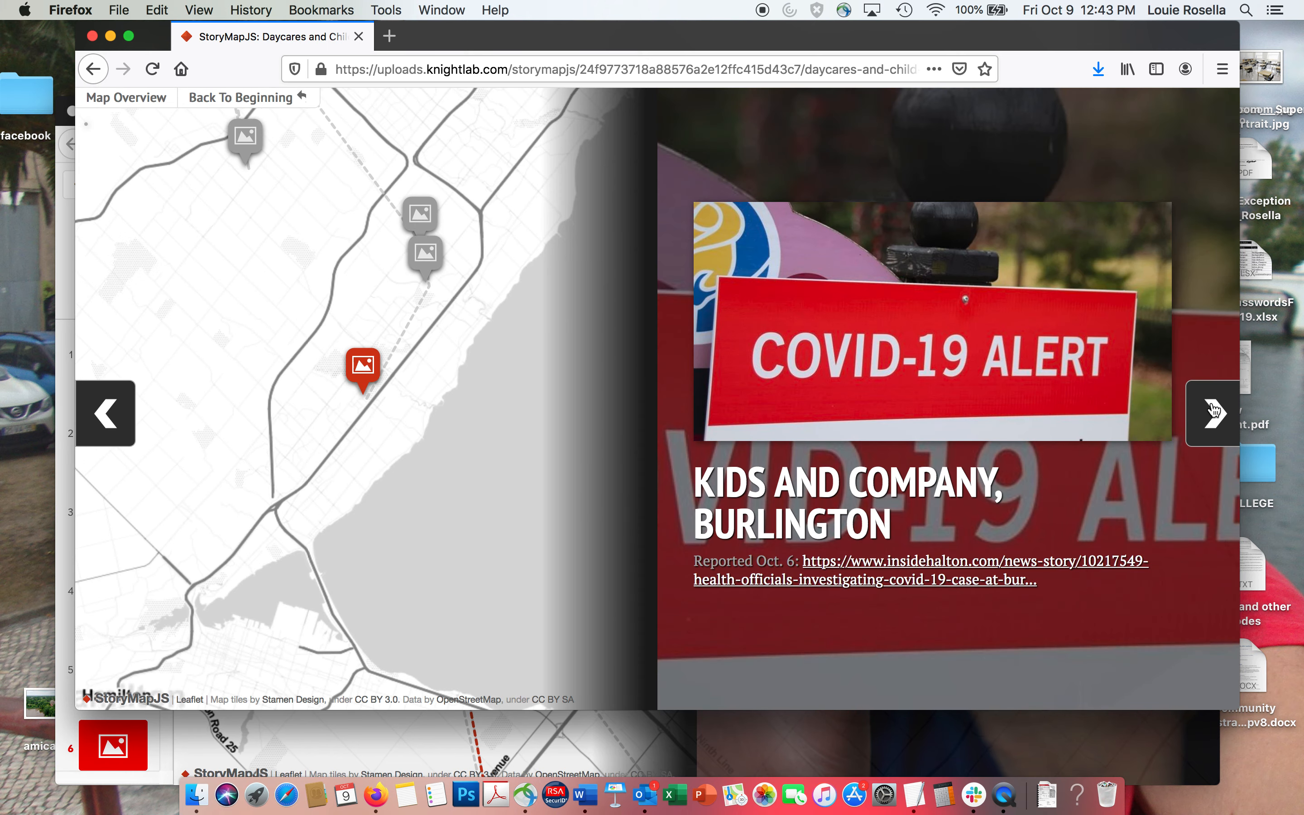
{"action": "left_click", "coordinate": [1214, 410]}
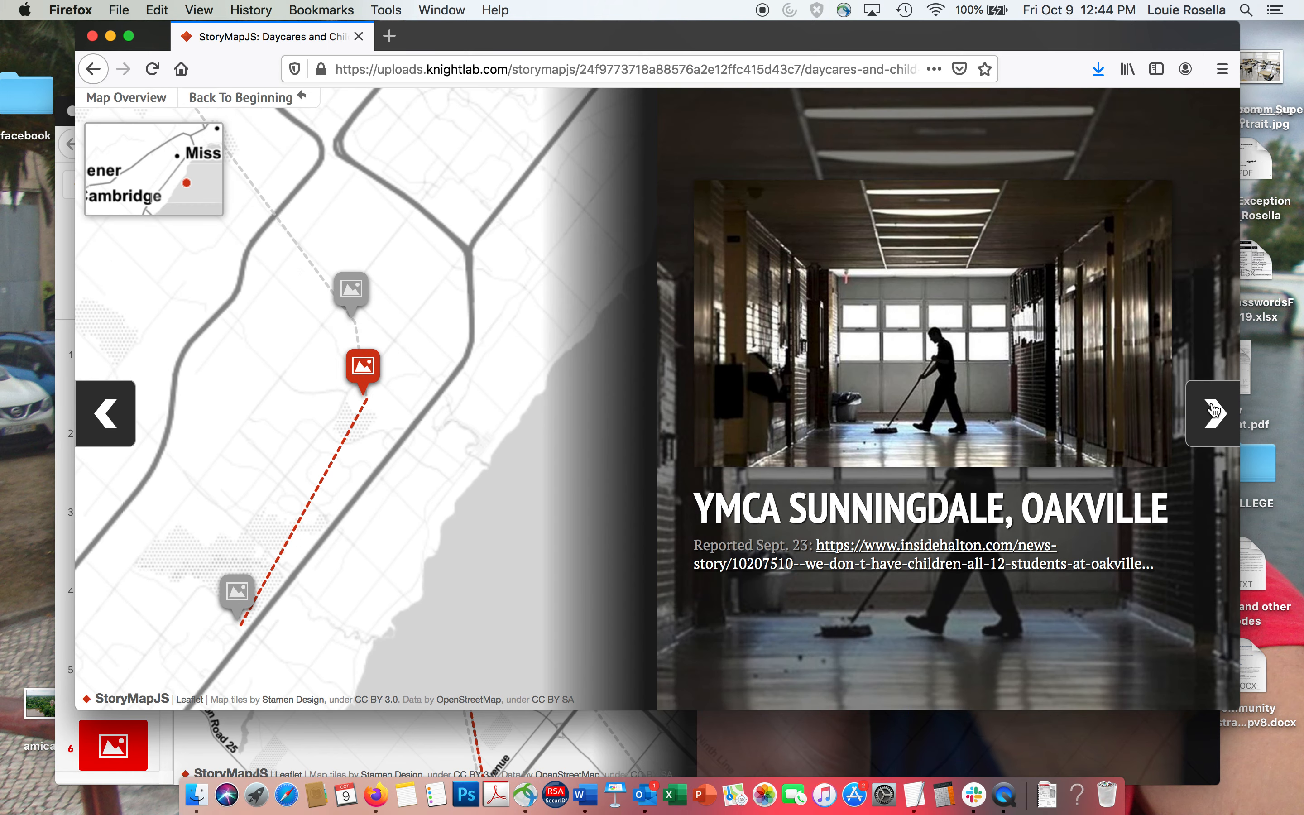
{"action": "left_click", "coordinate": [1214, 410]}
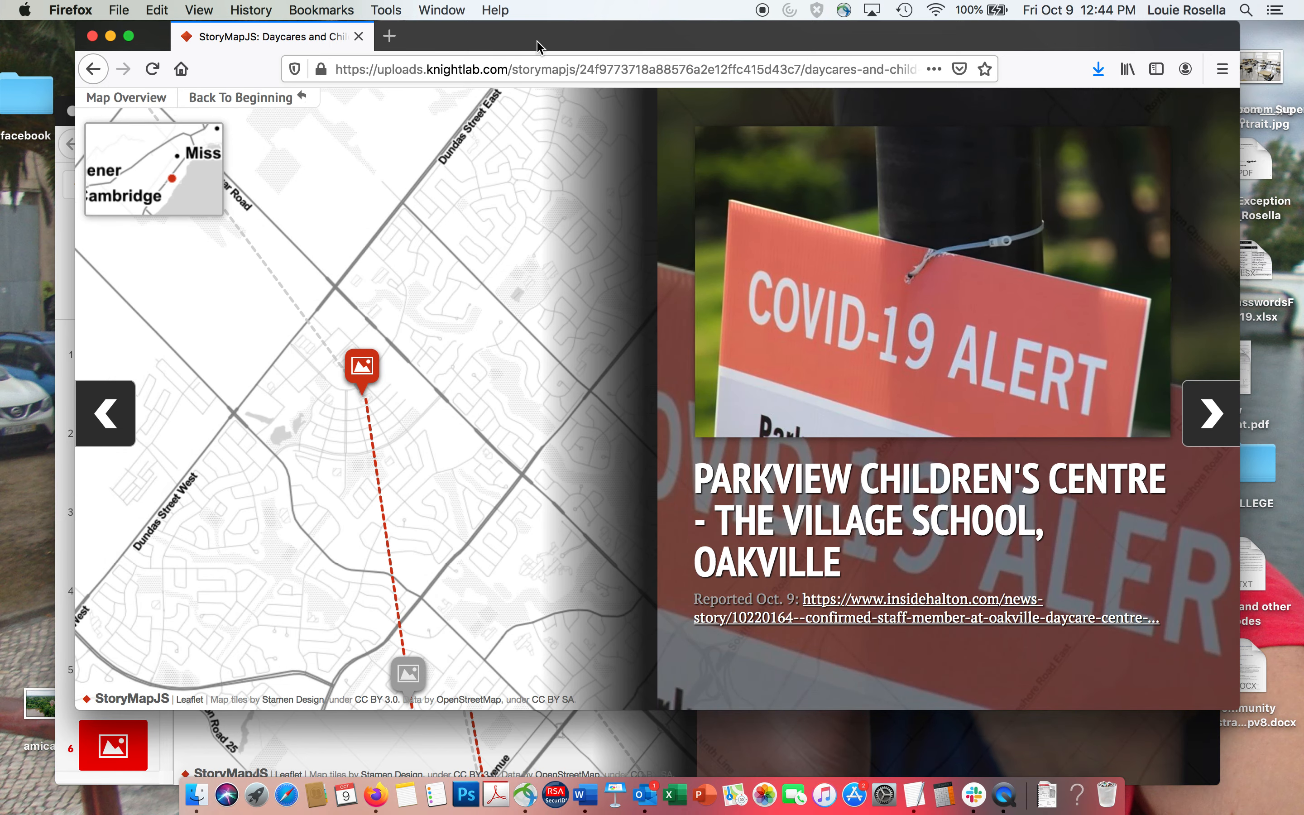
{"action": "left_click_drag", "start_coordinate": [537, 46], "coordinate": [768, 286]}
{"action": "left_click", "coordinate": [599, 121]}
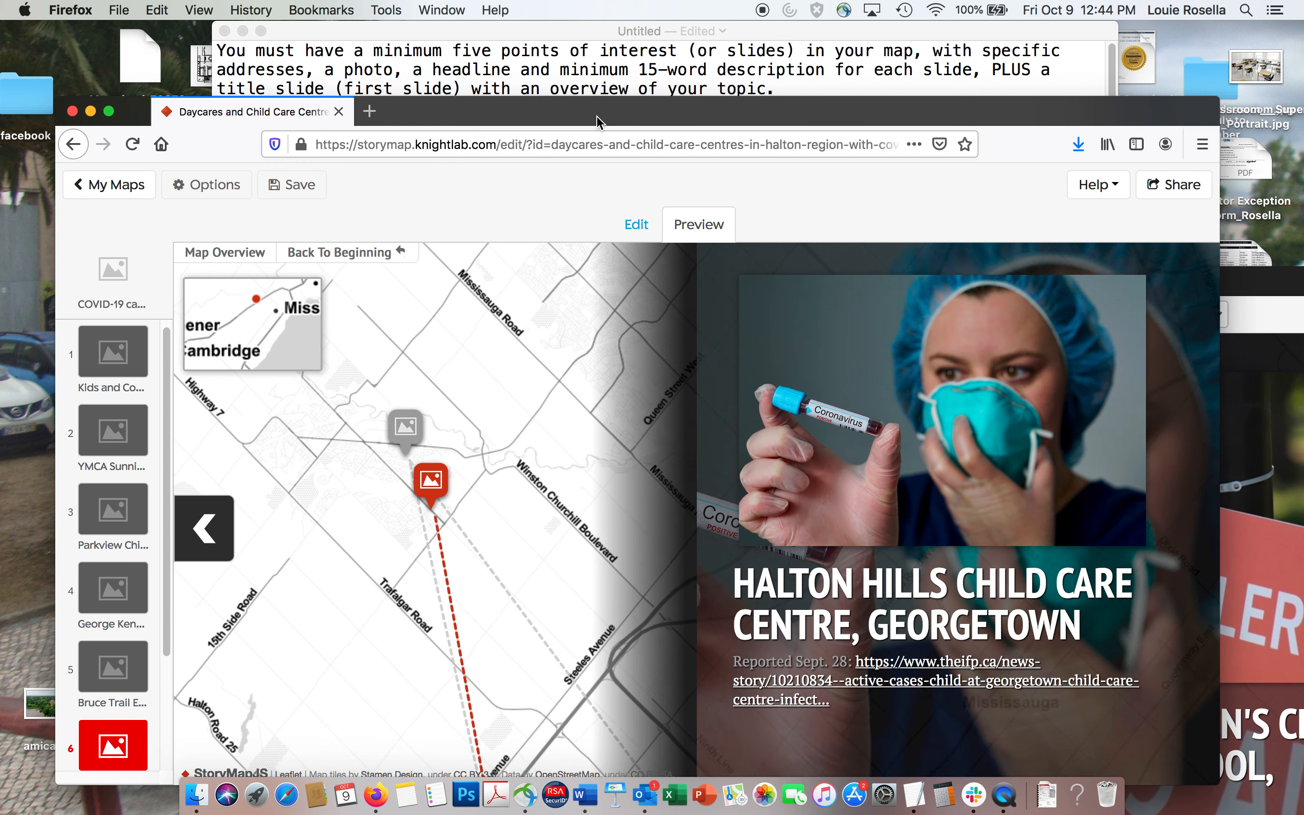